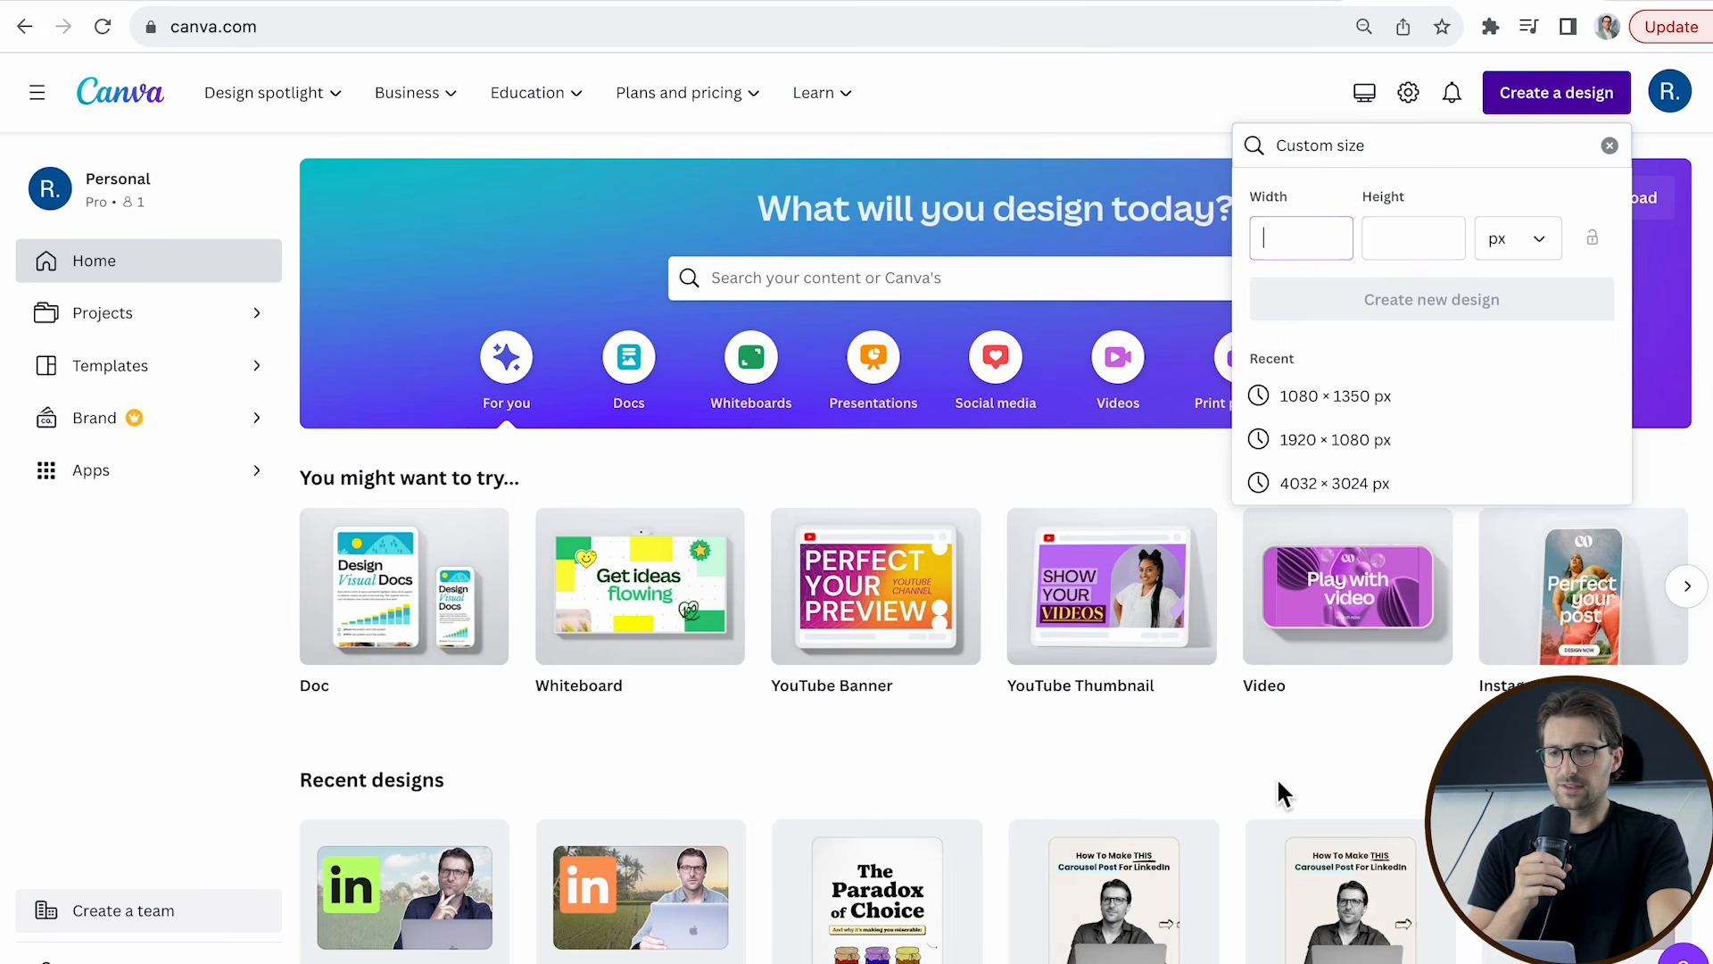
Create a new custom-size design 1080 px wide and 1350 px high.
type("10180")
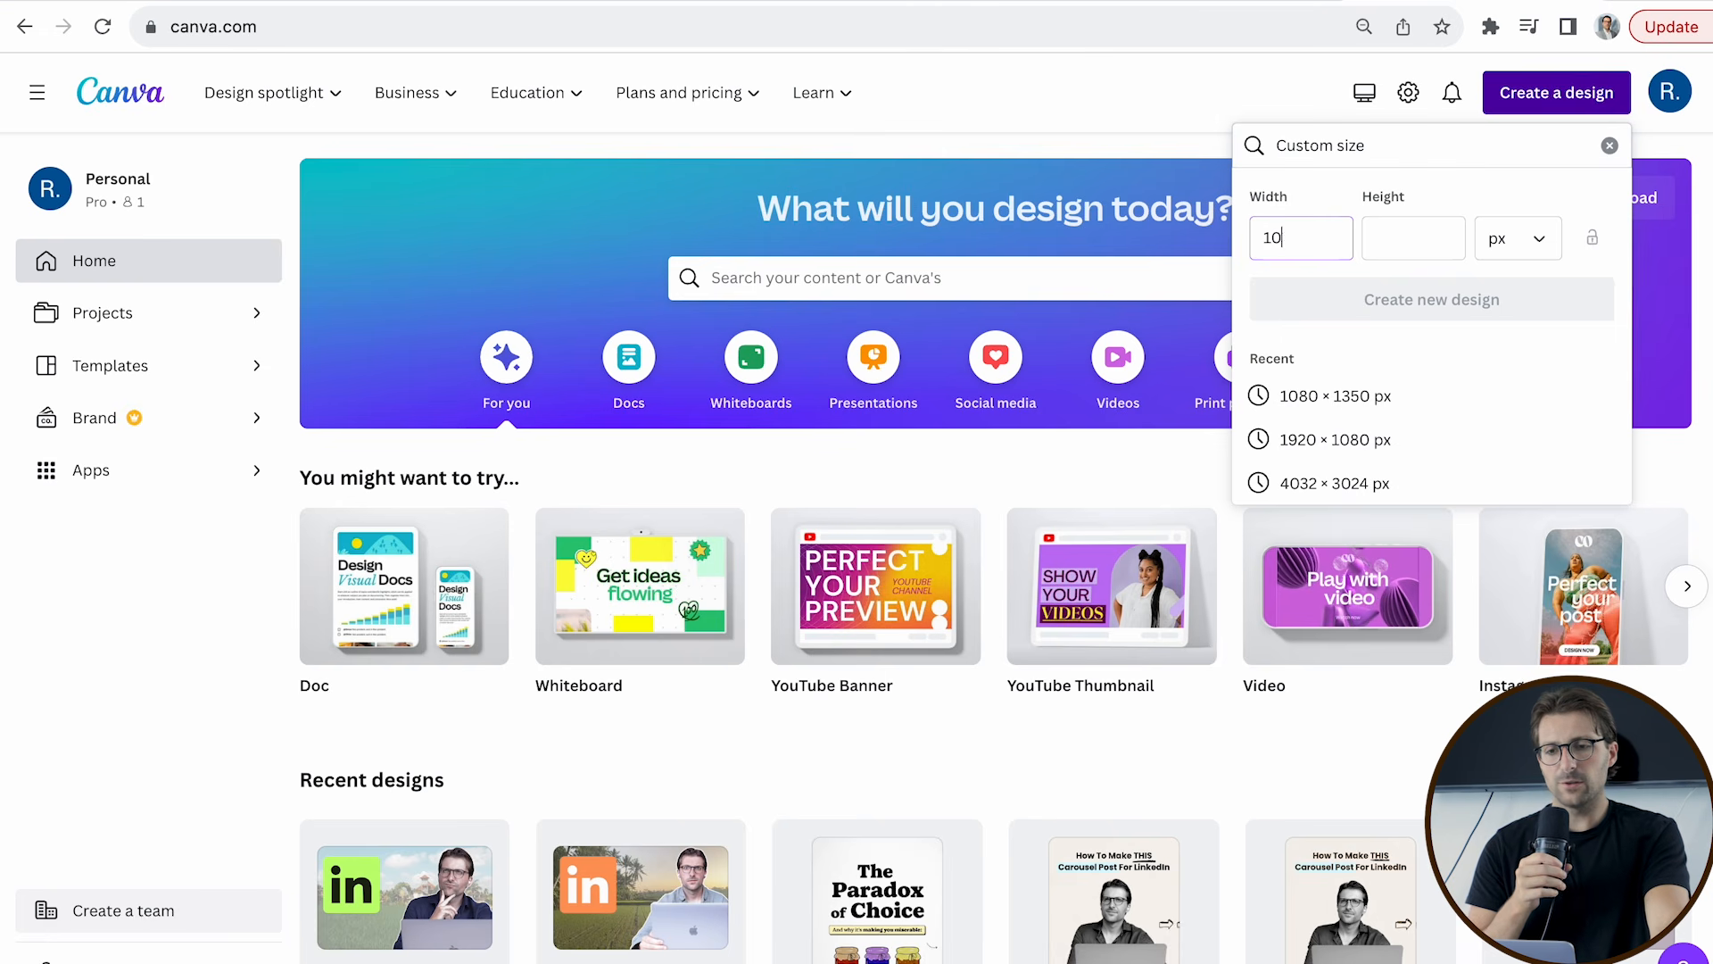
key("BackSpace")
key("BackSpace")
key("BackSpace")
type("80")
key("Tab")
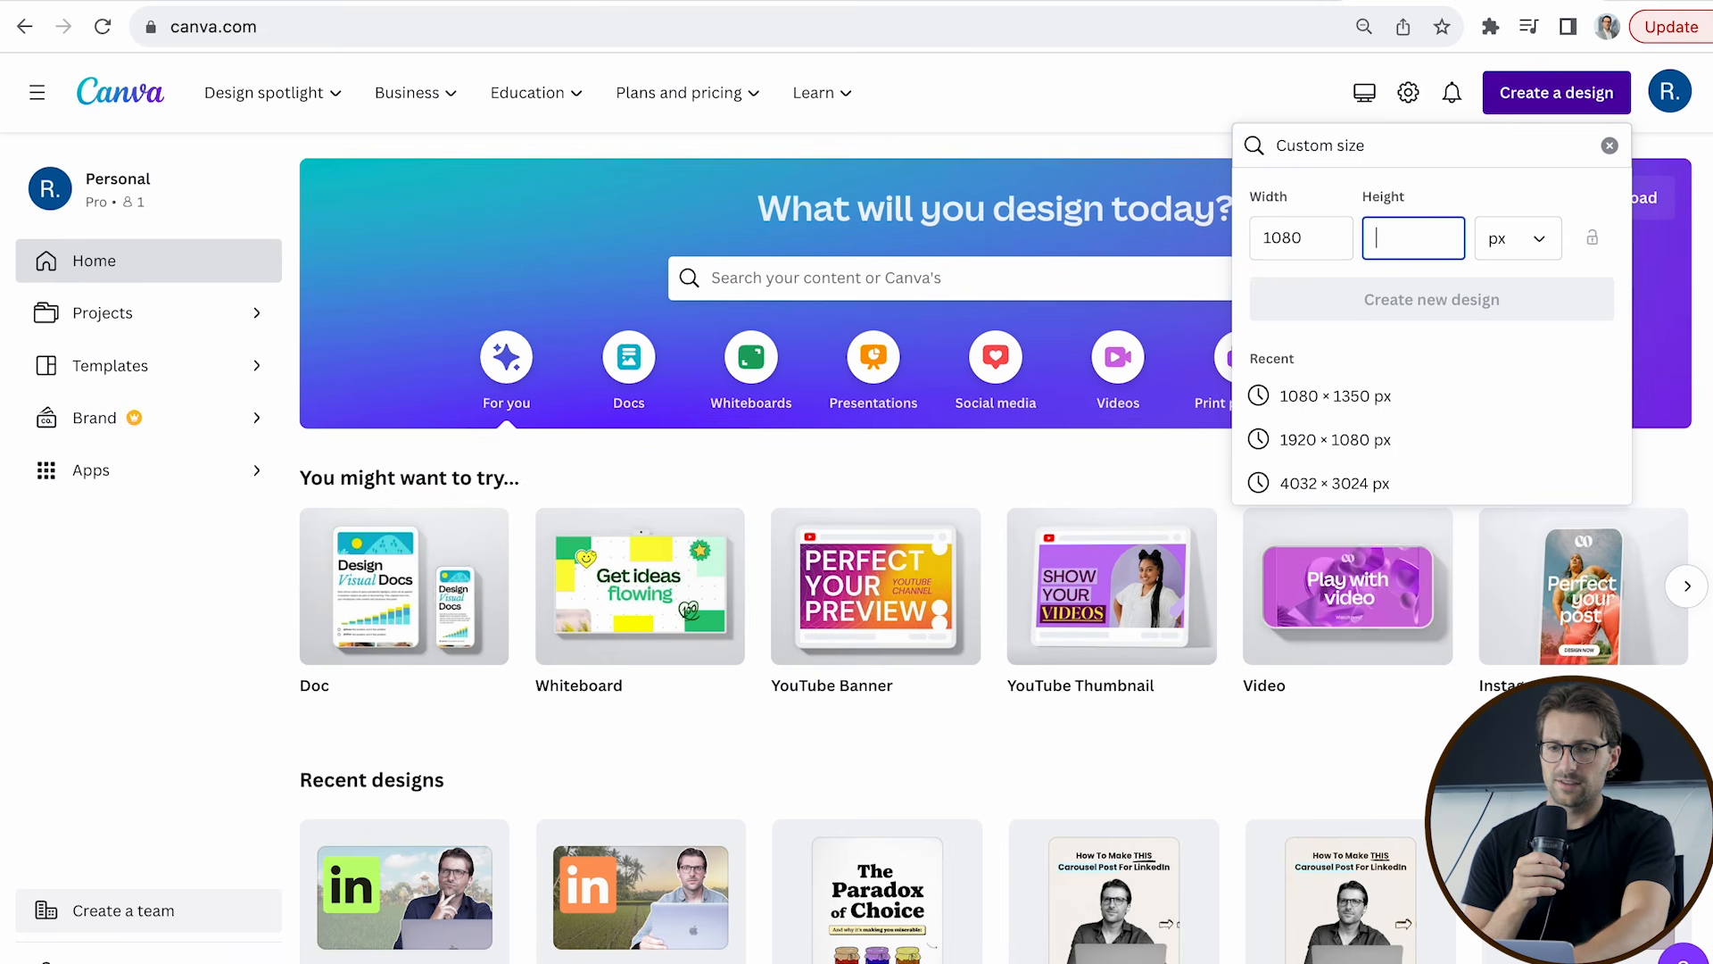
type("1350")
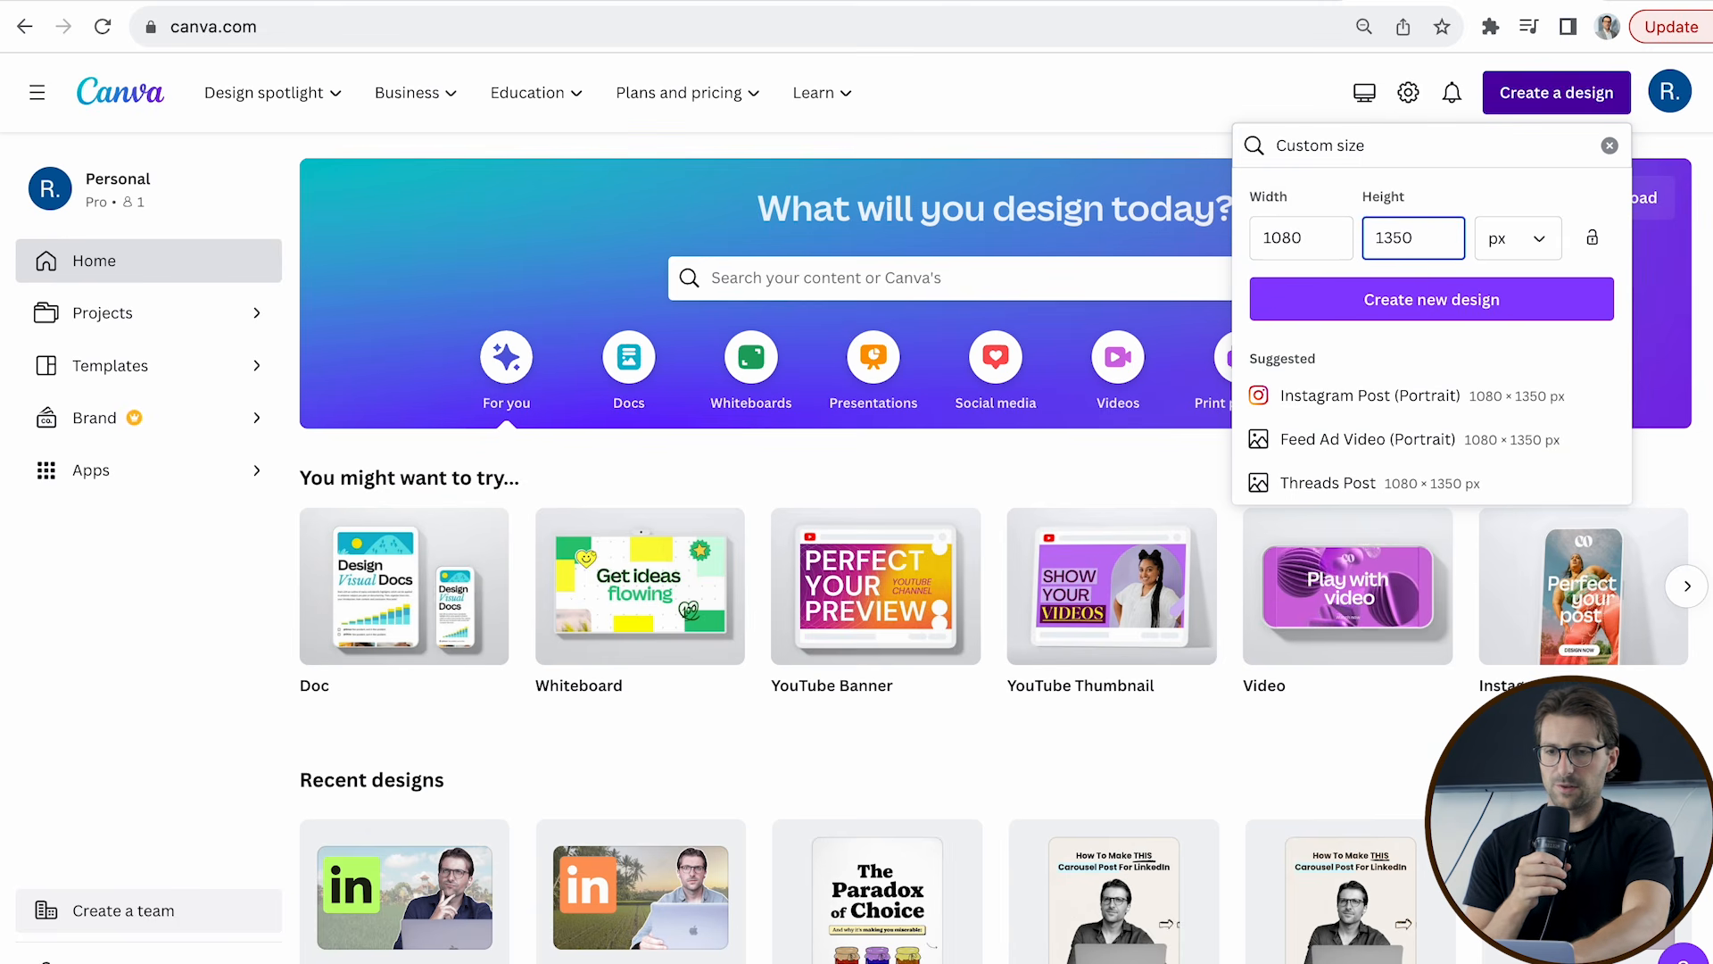
left_click(1467, 308)
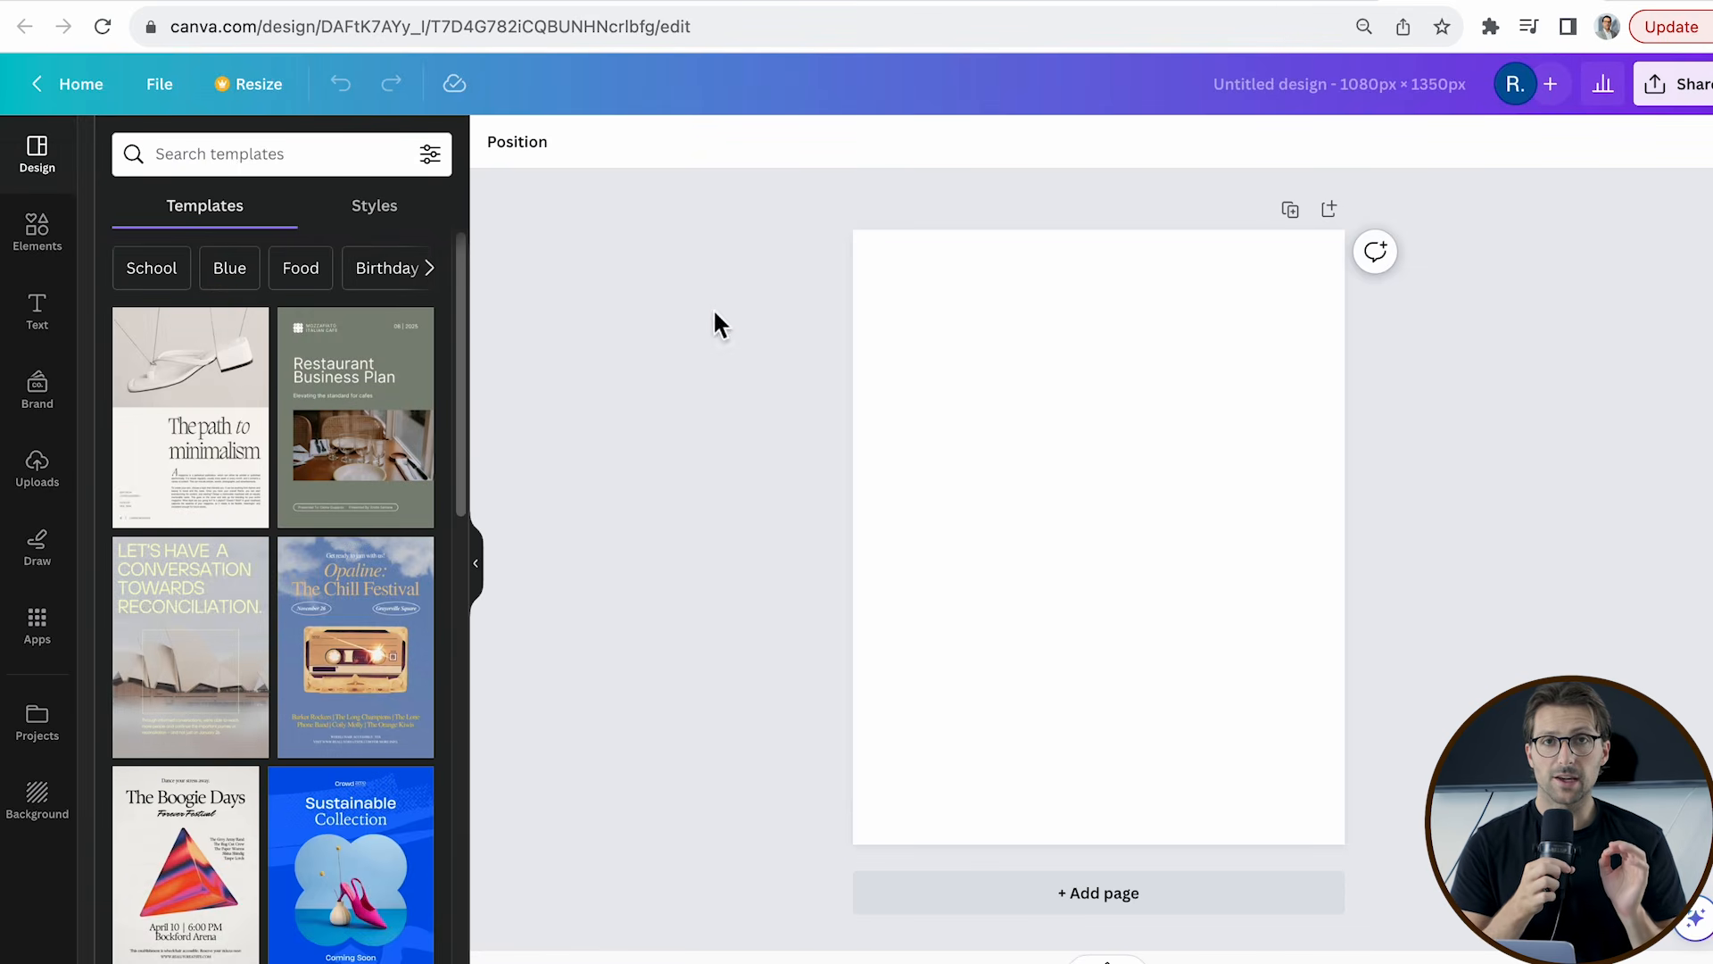
Search the elements library for "paper background" and show all photo results.
left_click(232, 170)
left_click(51, 263)
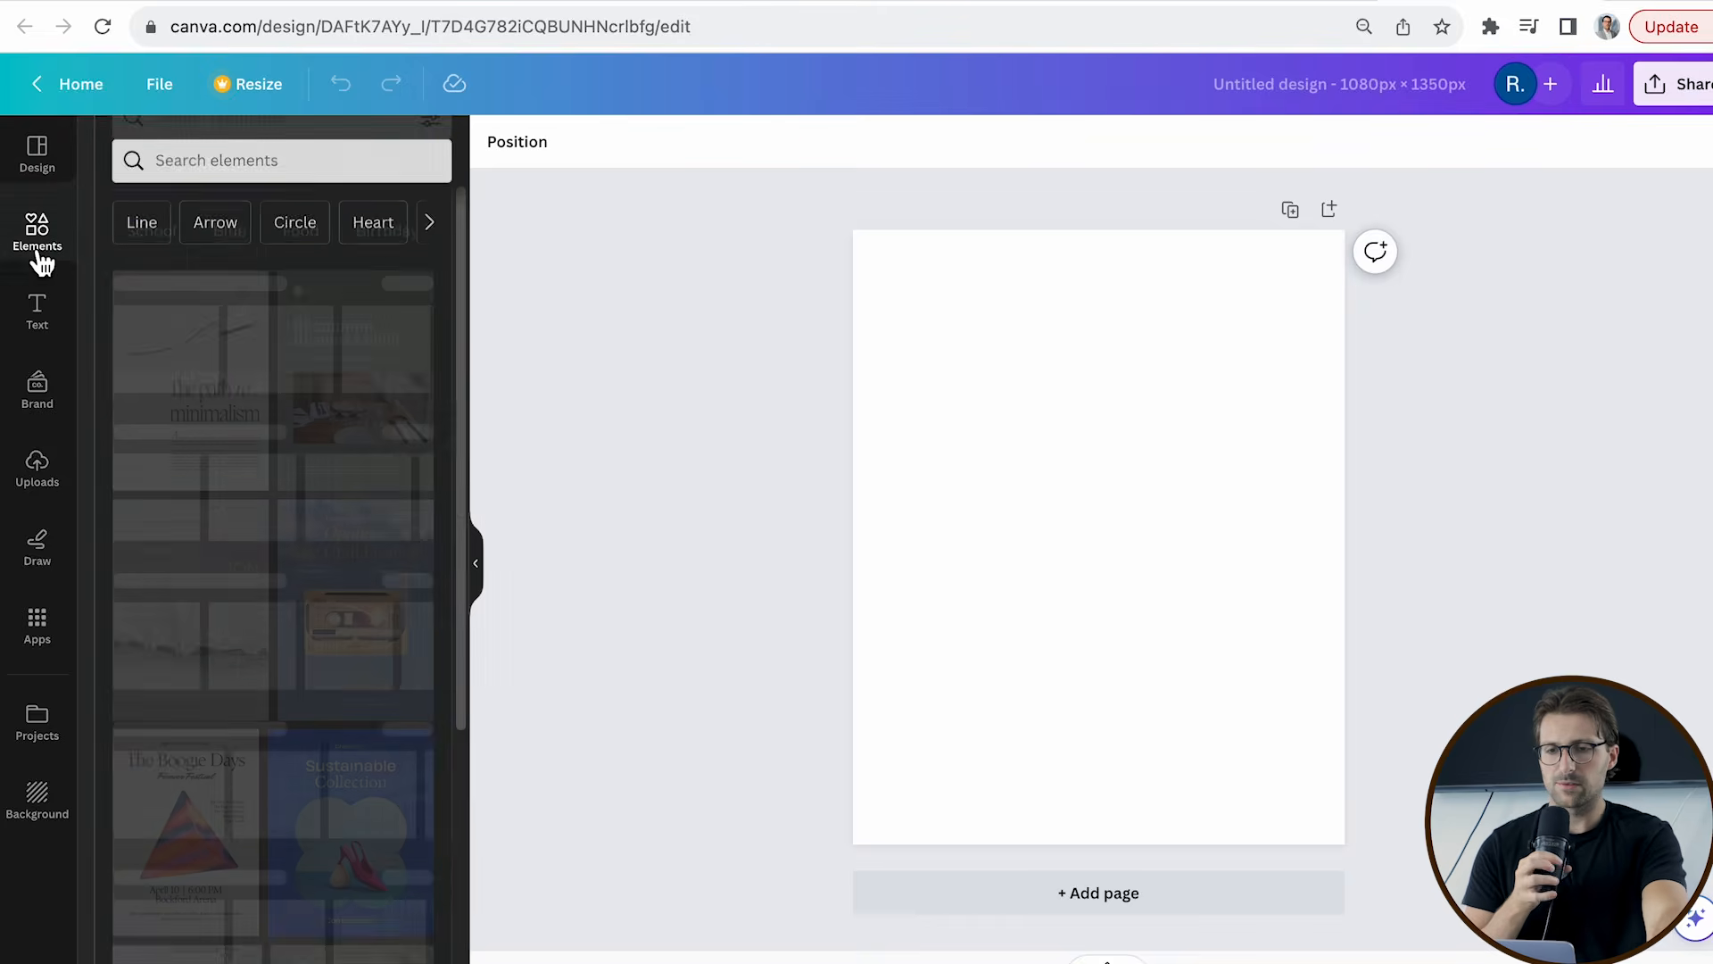
left_click(290, 157)
type("paper background")
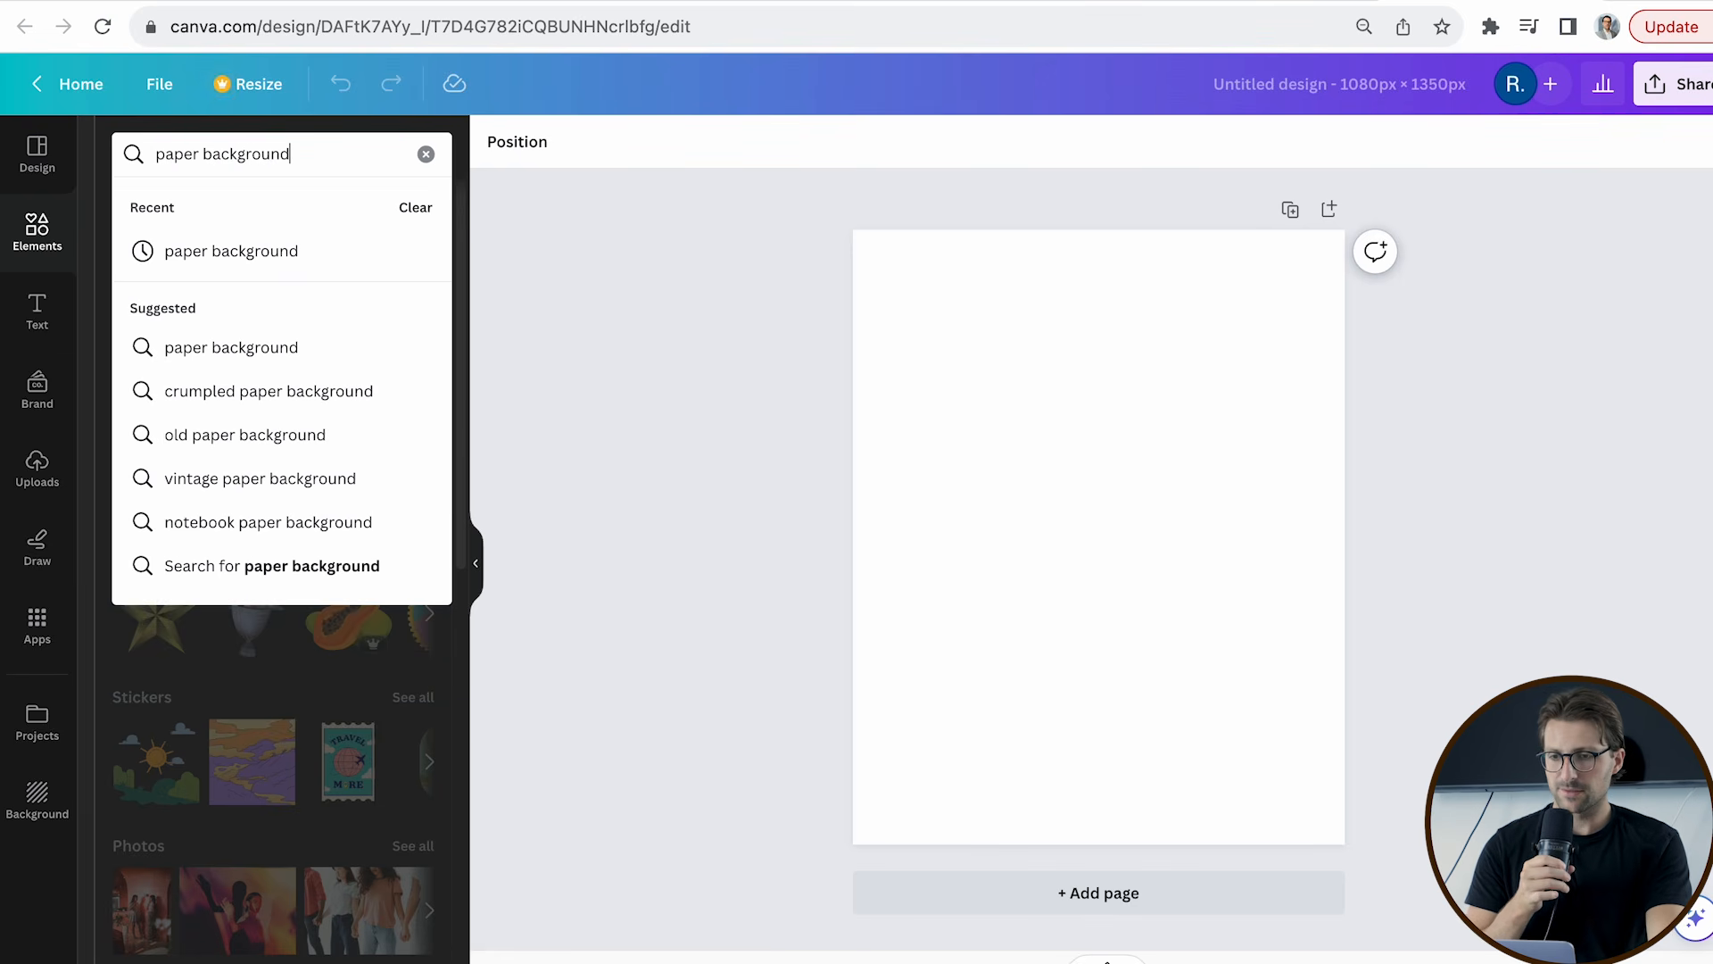
key("Return")
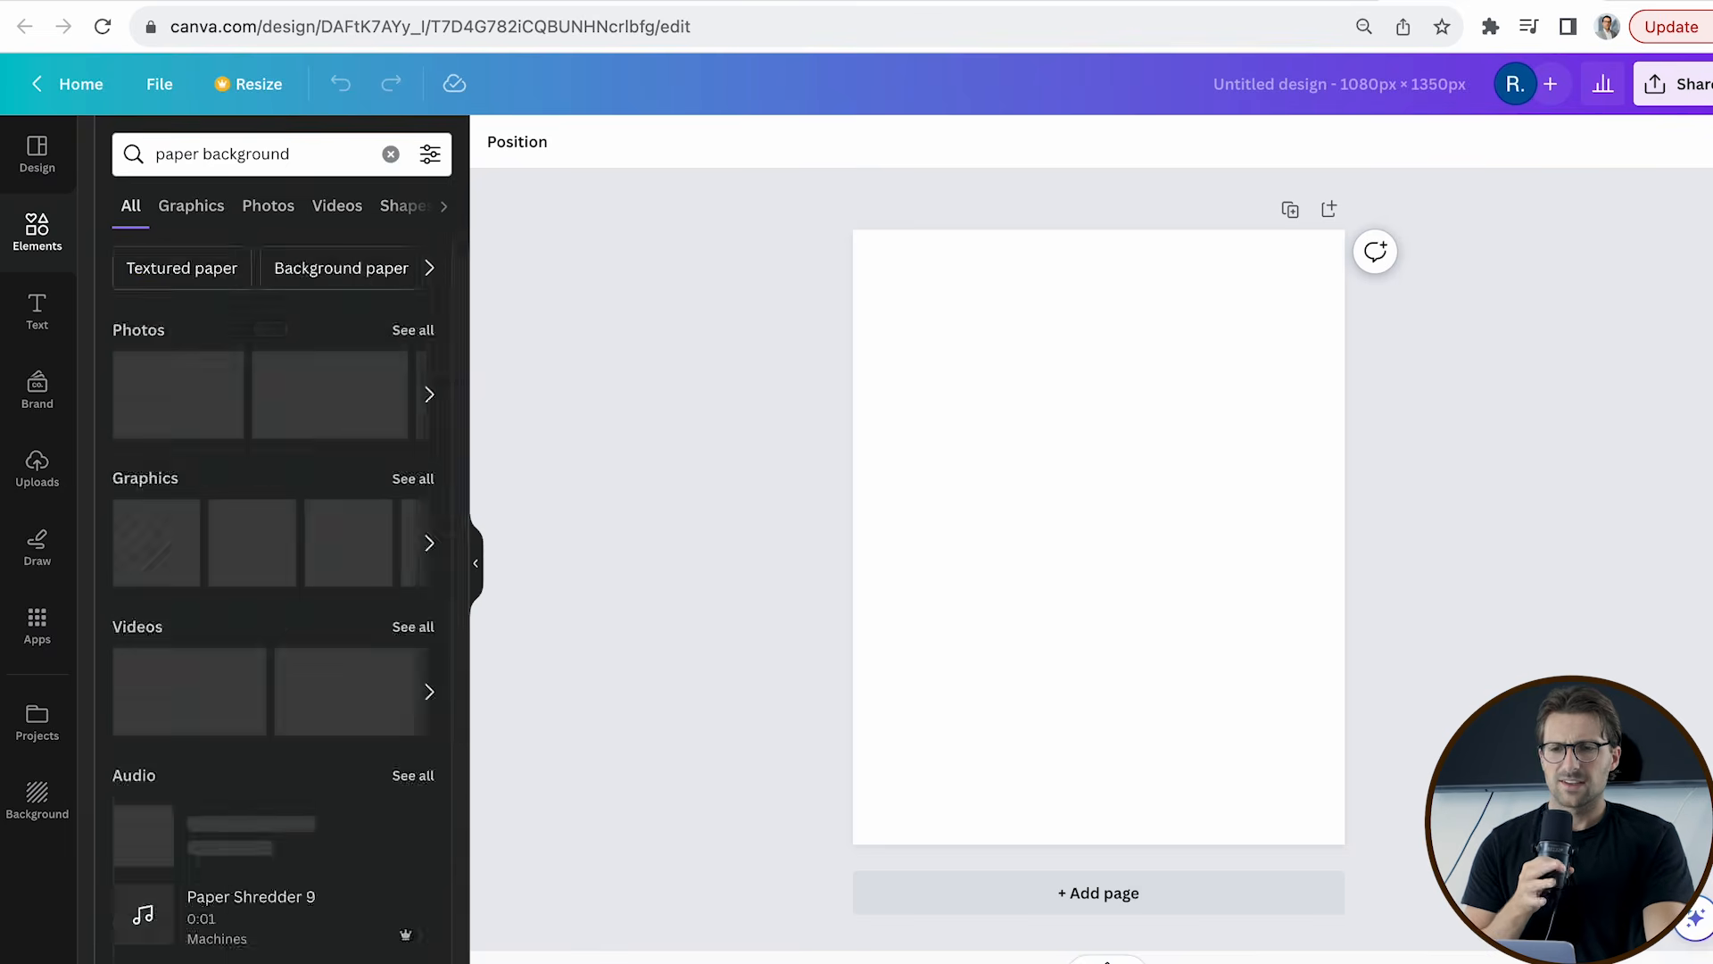
left_click(412, 331)
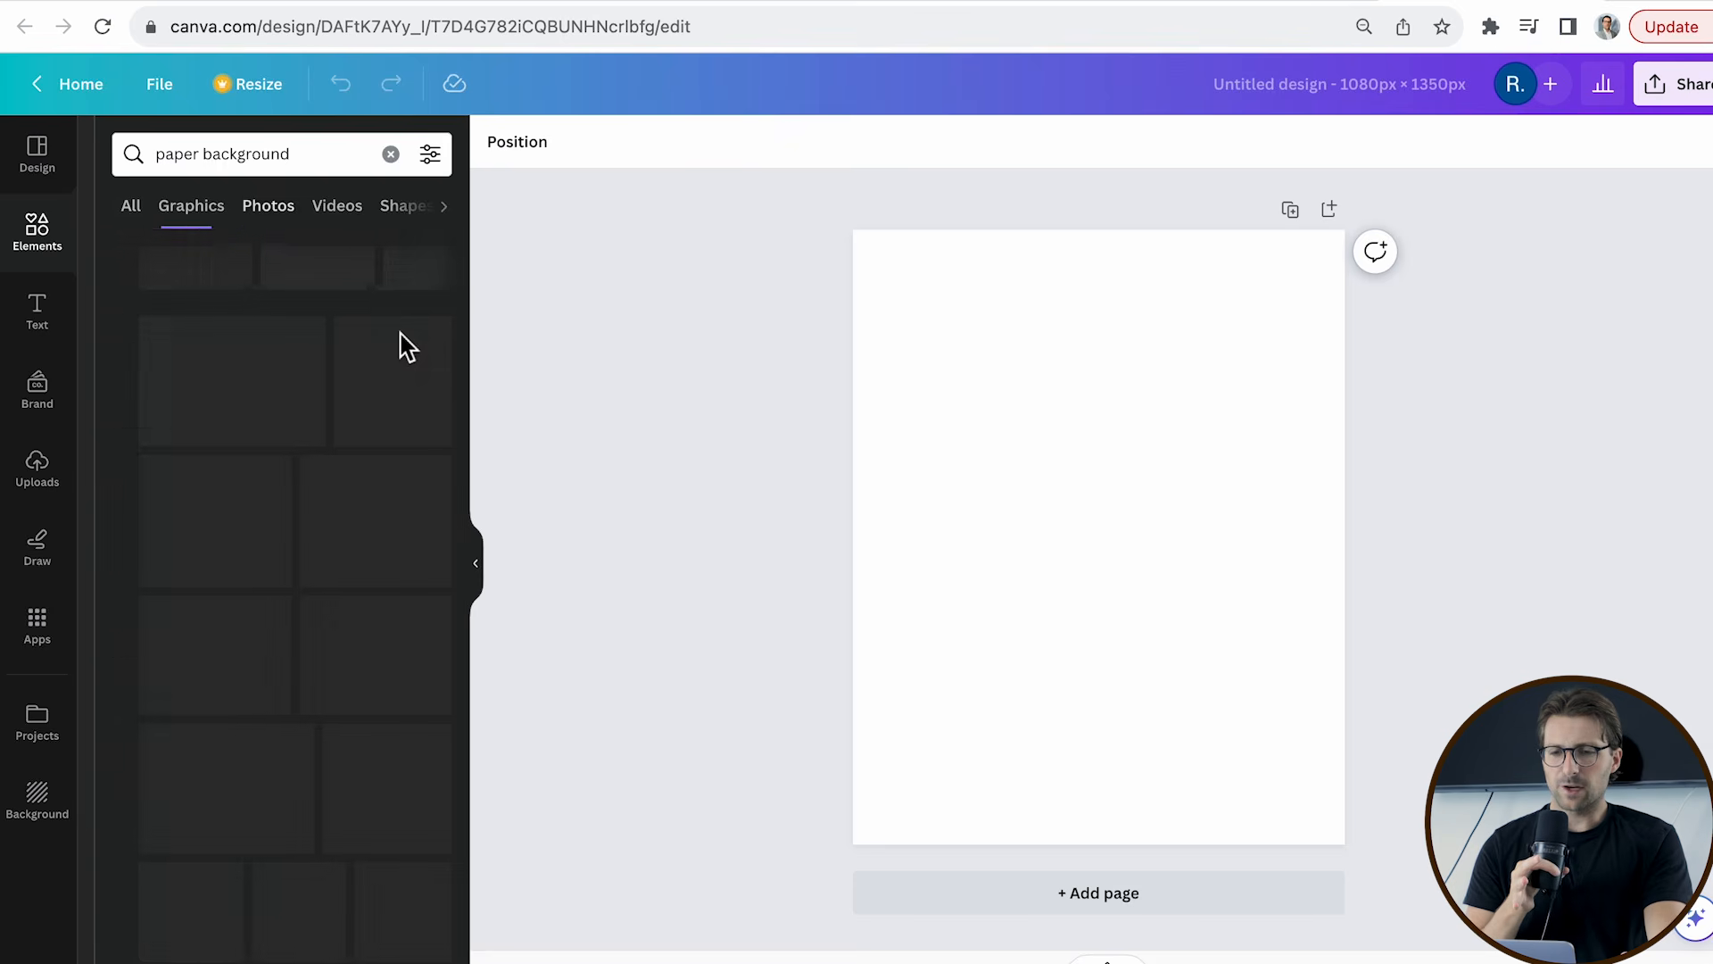
Add the beige paper texture photo from the recently used elements to the page.
left_click(38, 233)
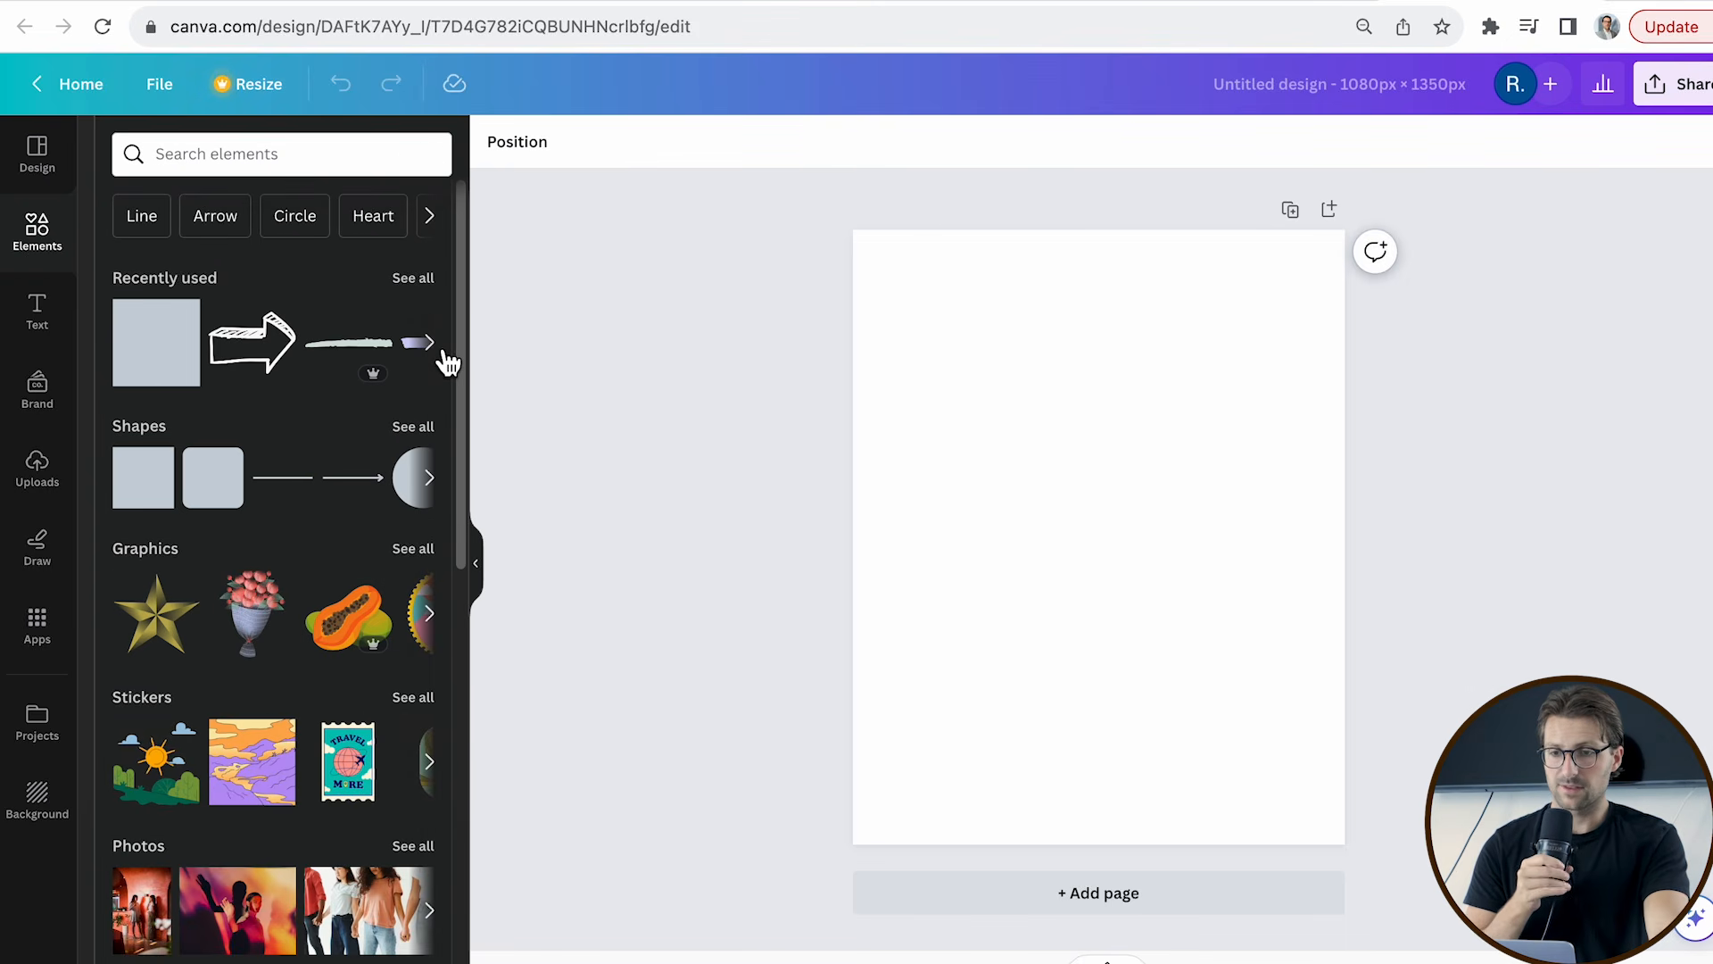
left_click(444, 355)
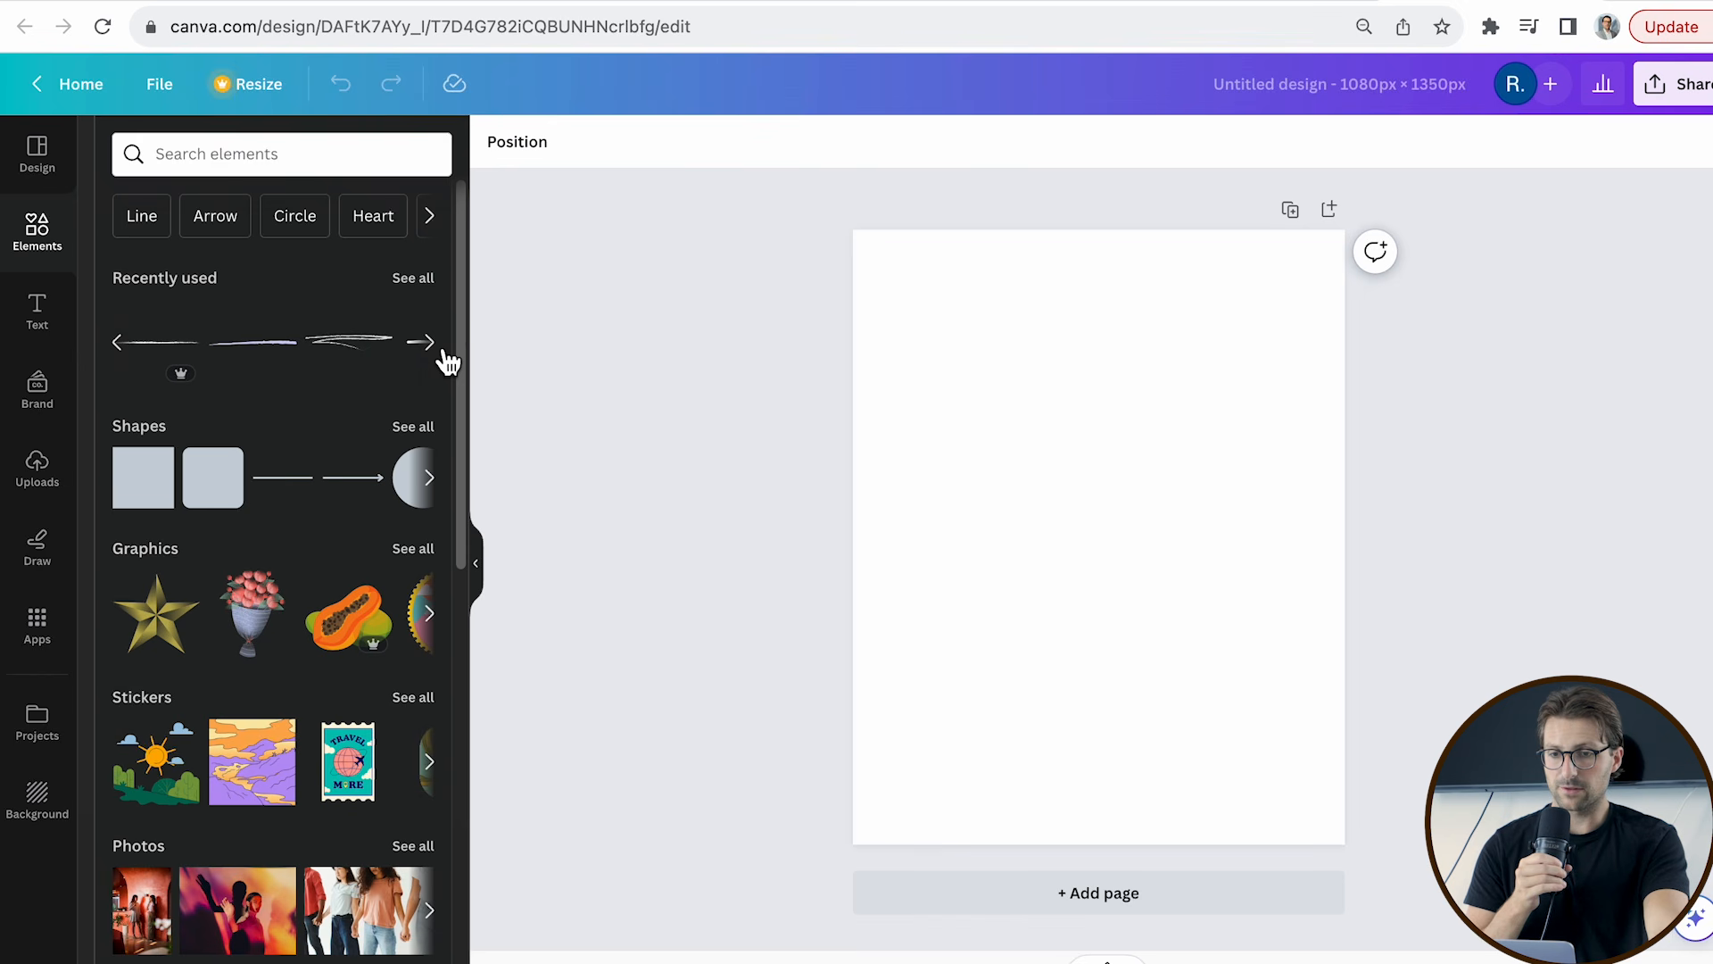
left_click(413, 278)
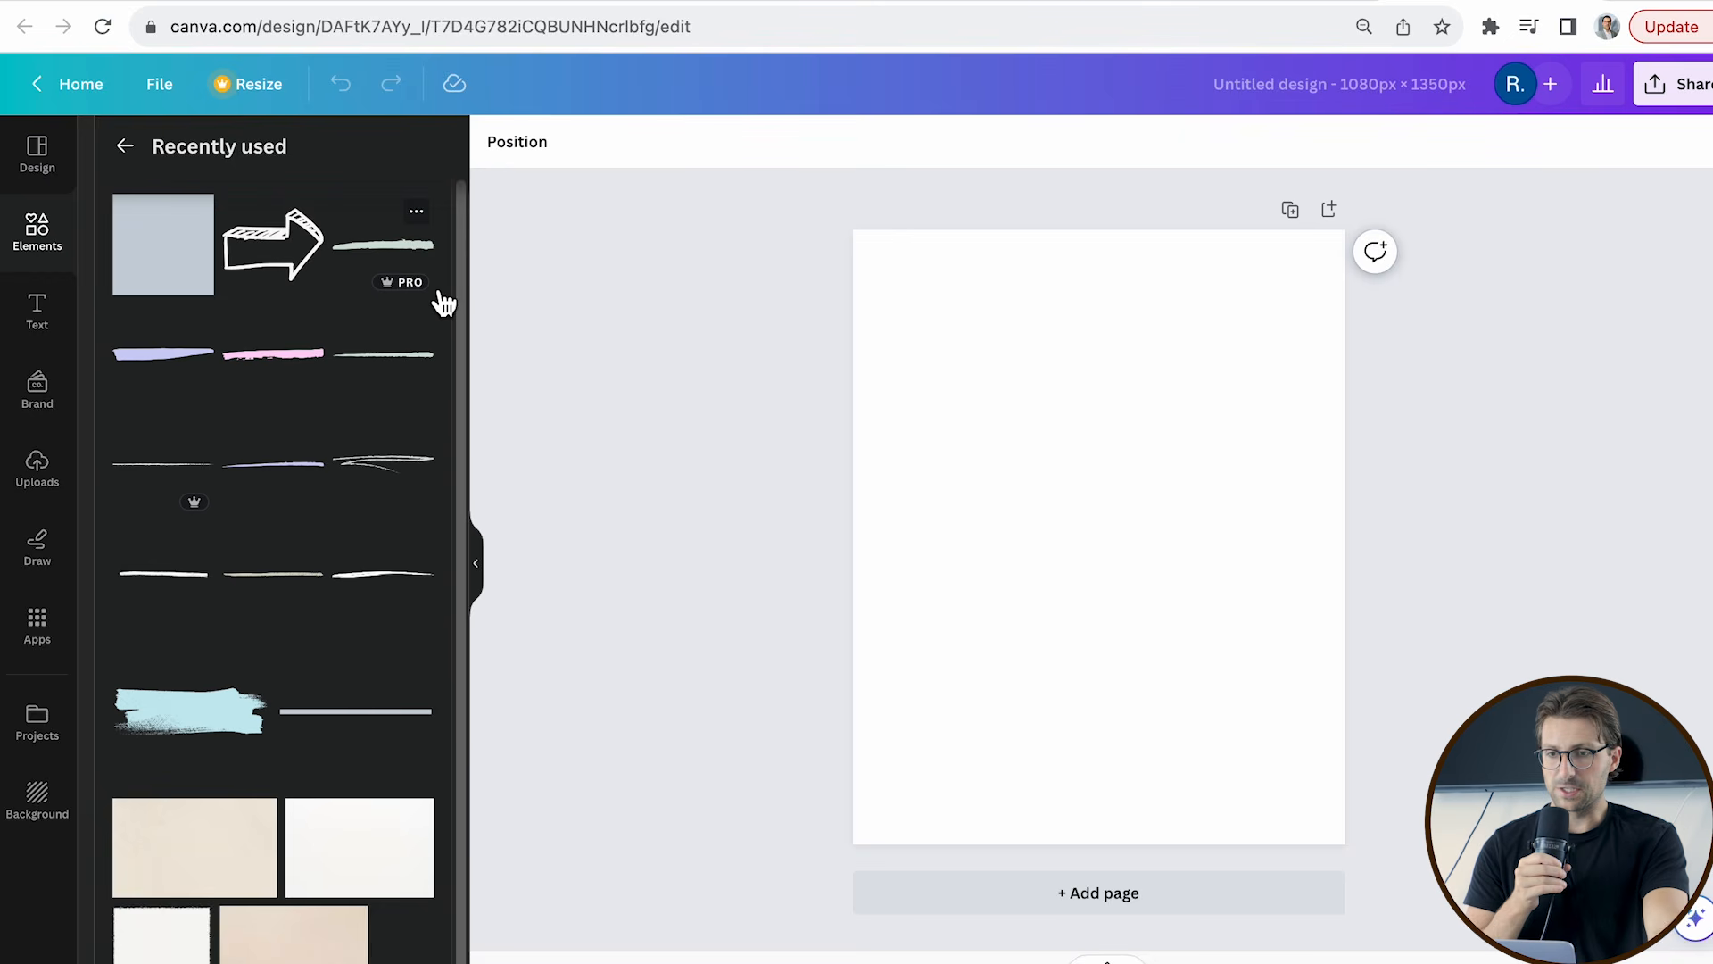
scroll(442, 302, "down", 3)
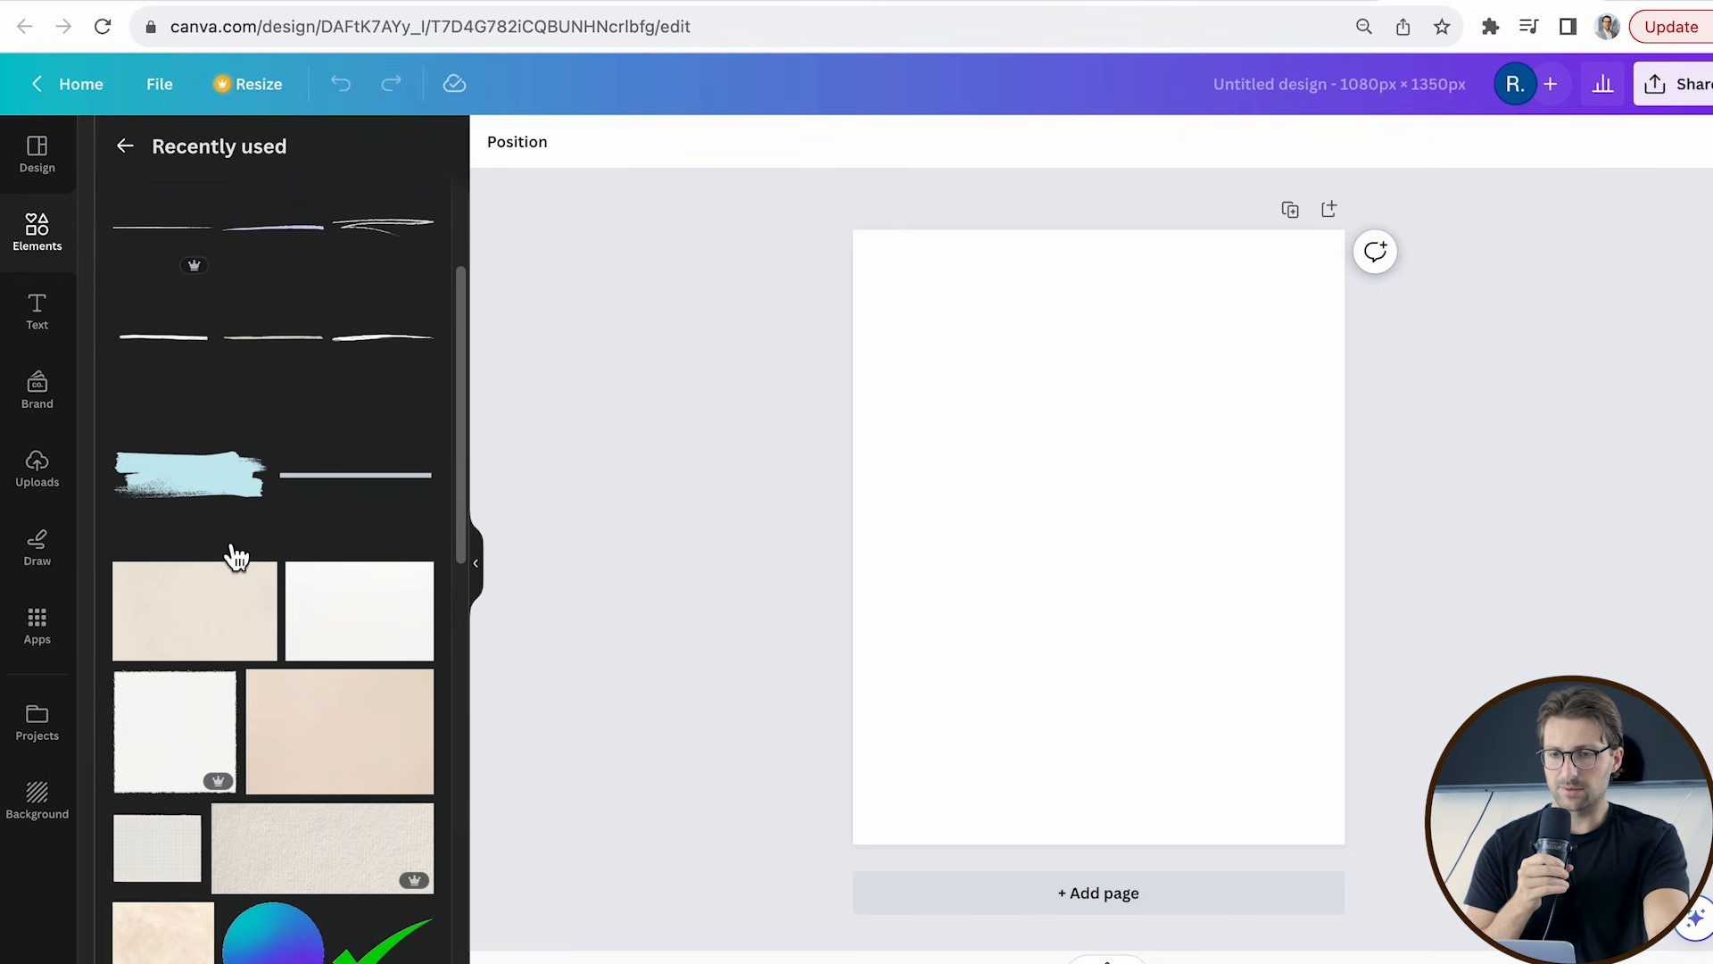
left_click(211, 600)
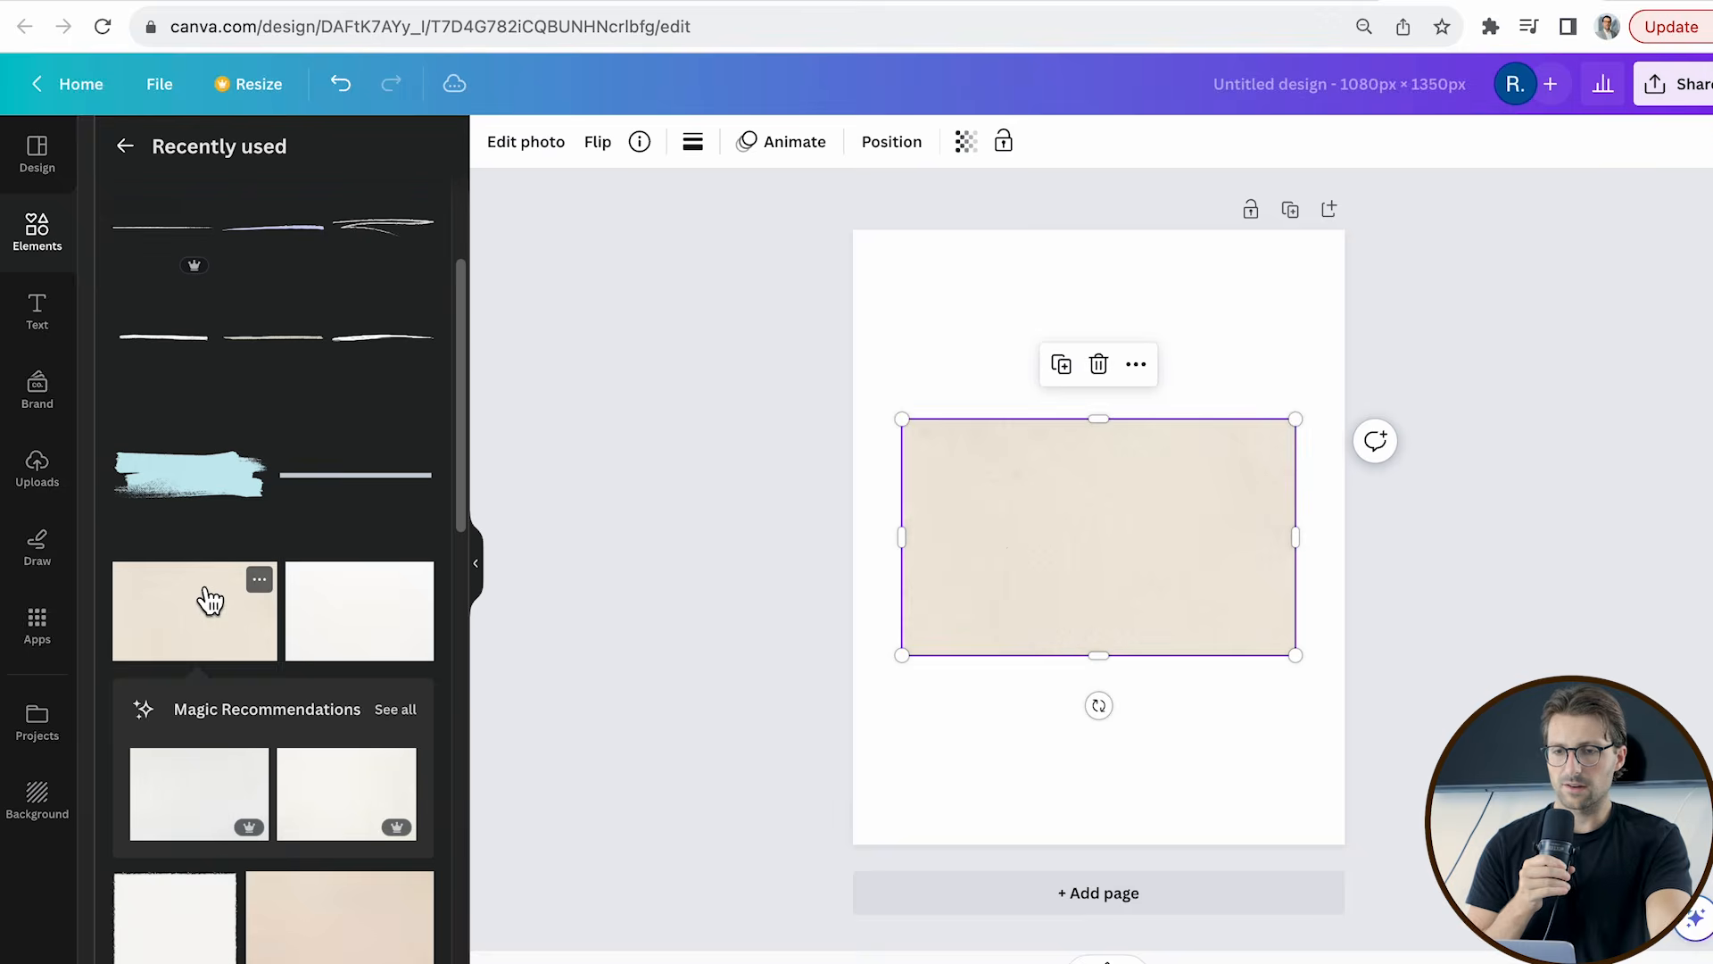
left_click(259, 580)
key("Escape")
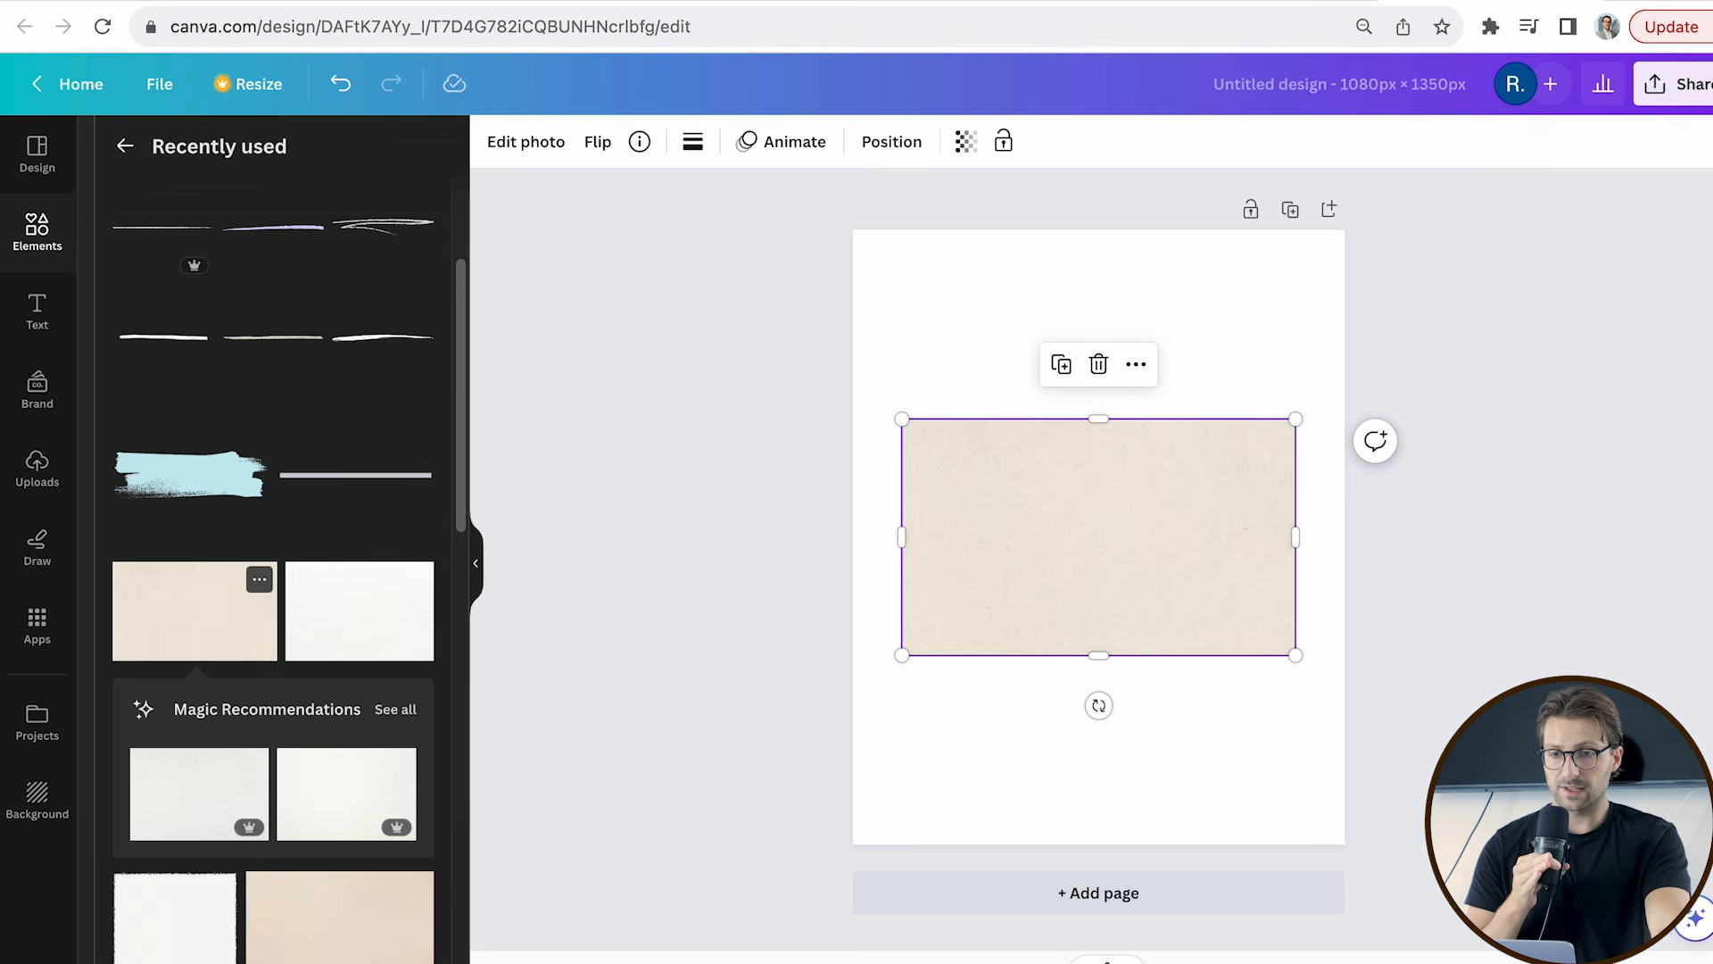
Set the beige paper photo as the page background and its transparency to 50.
right_click(1010, 555)
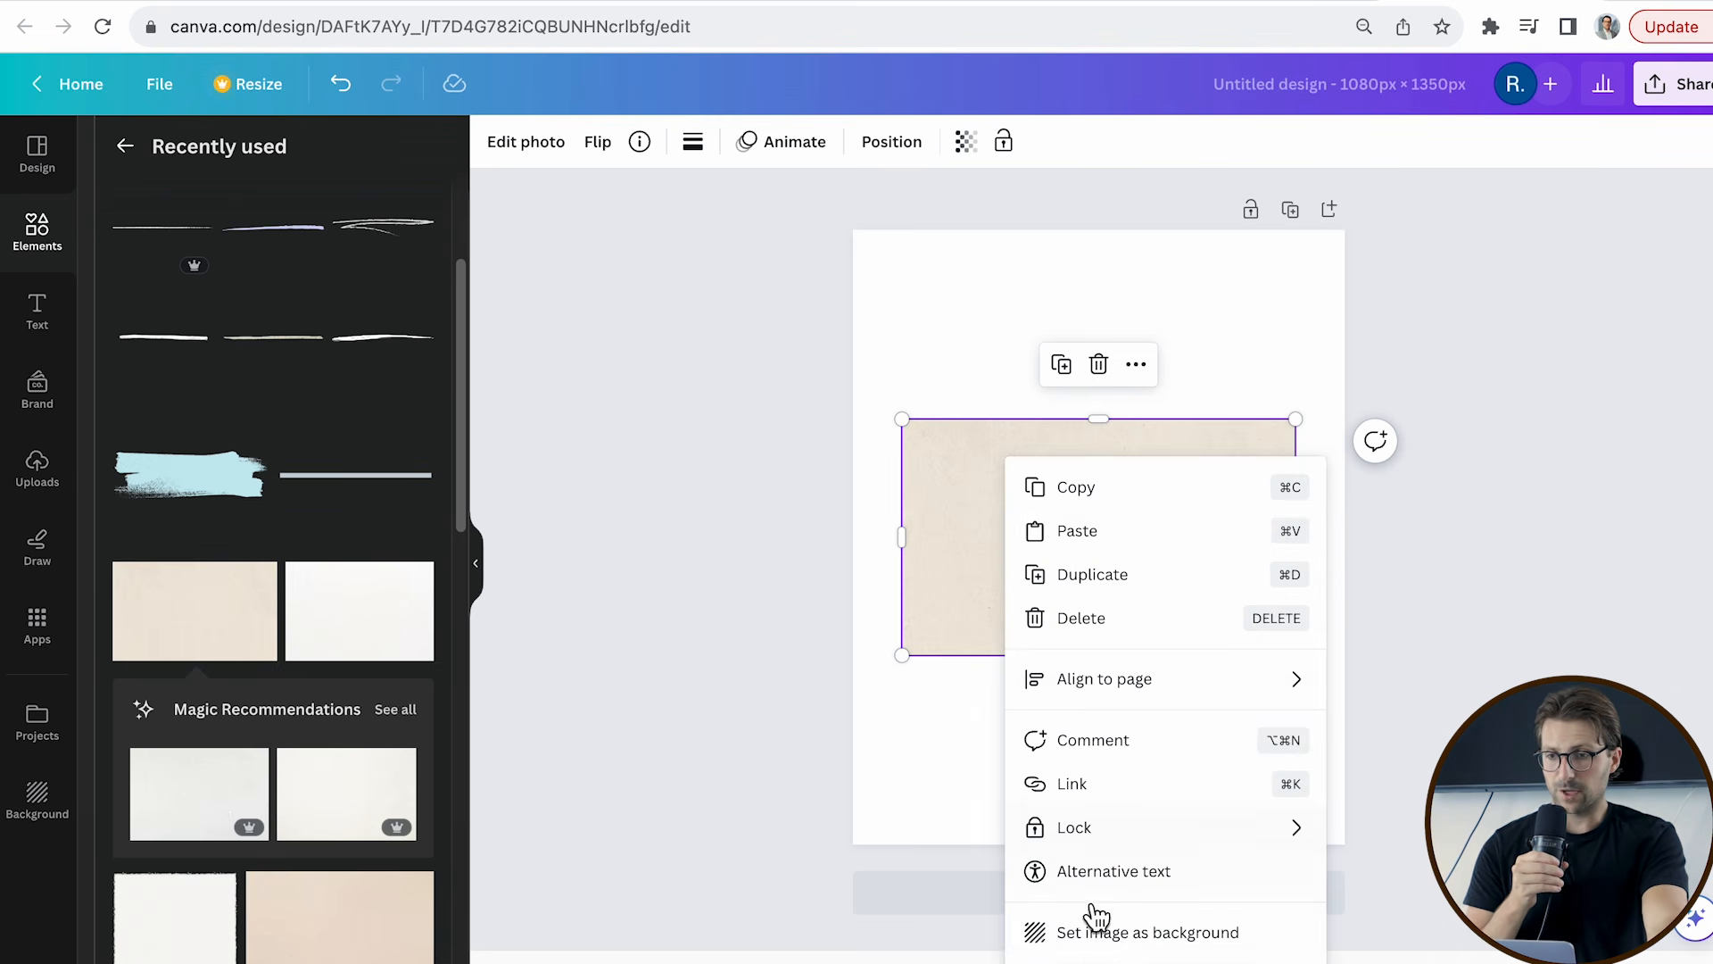
left_click(1106, 931)
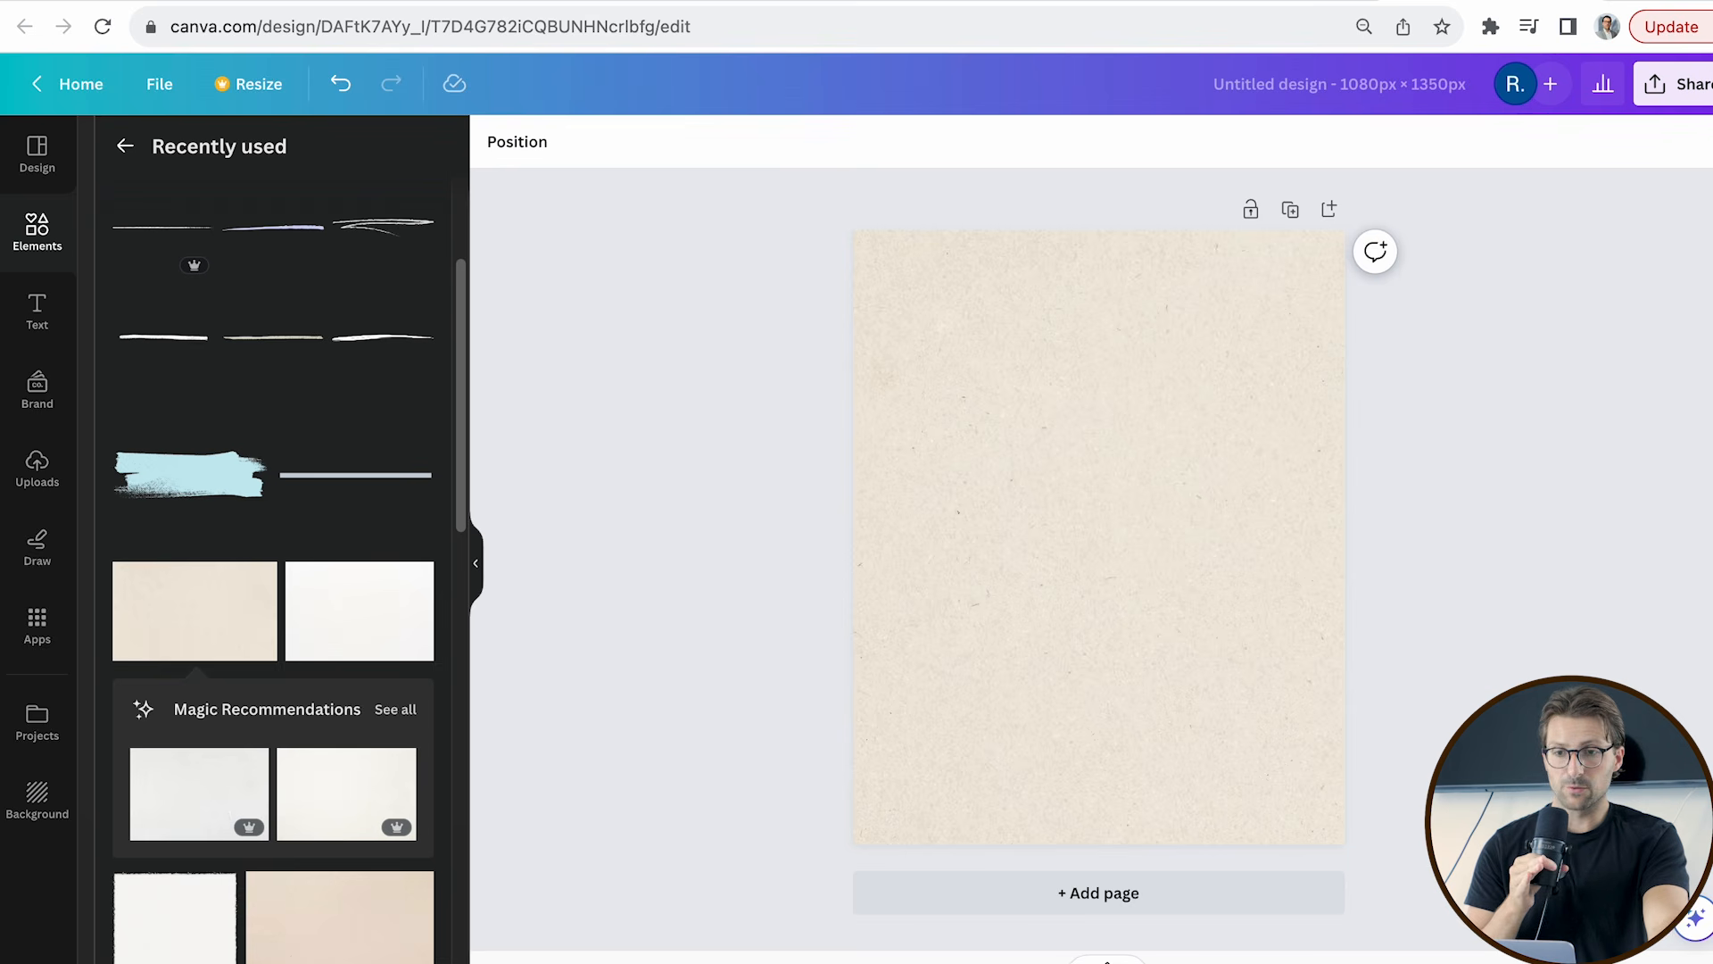
left_click(1273, 671)
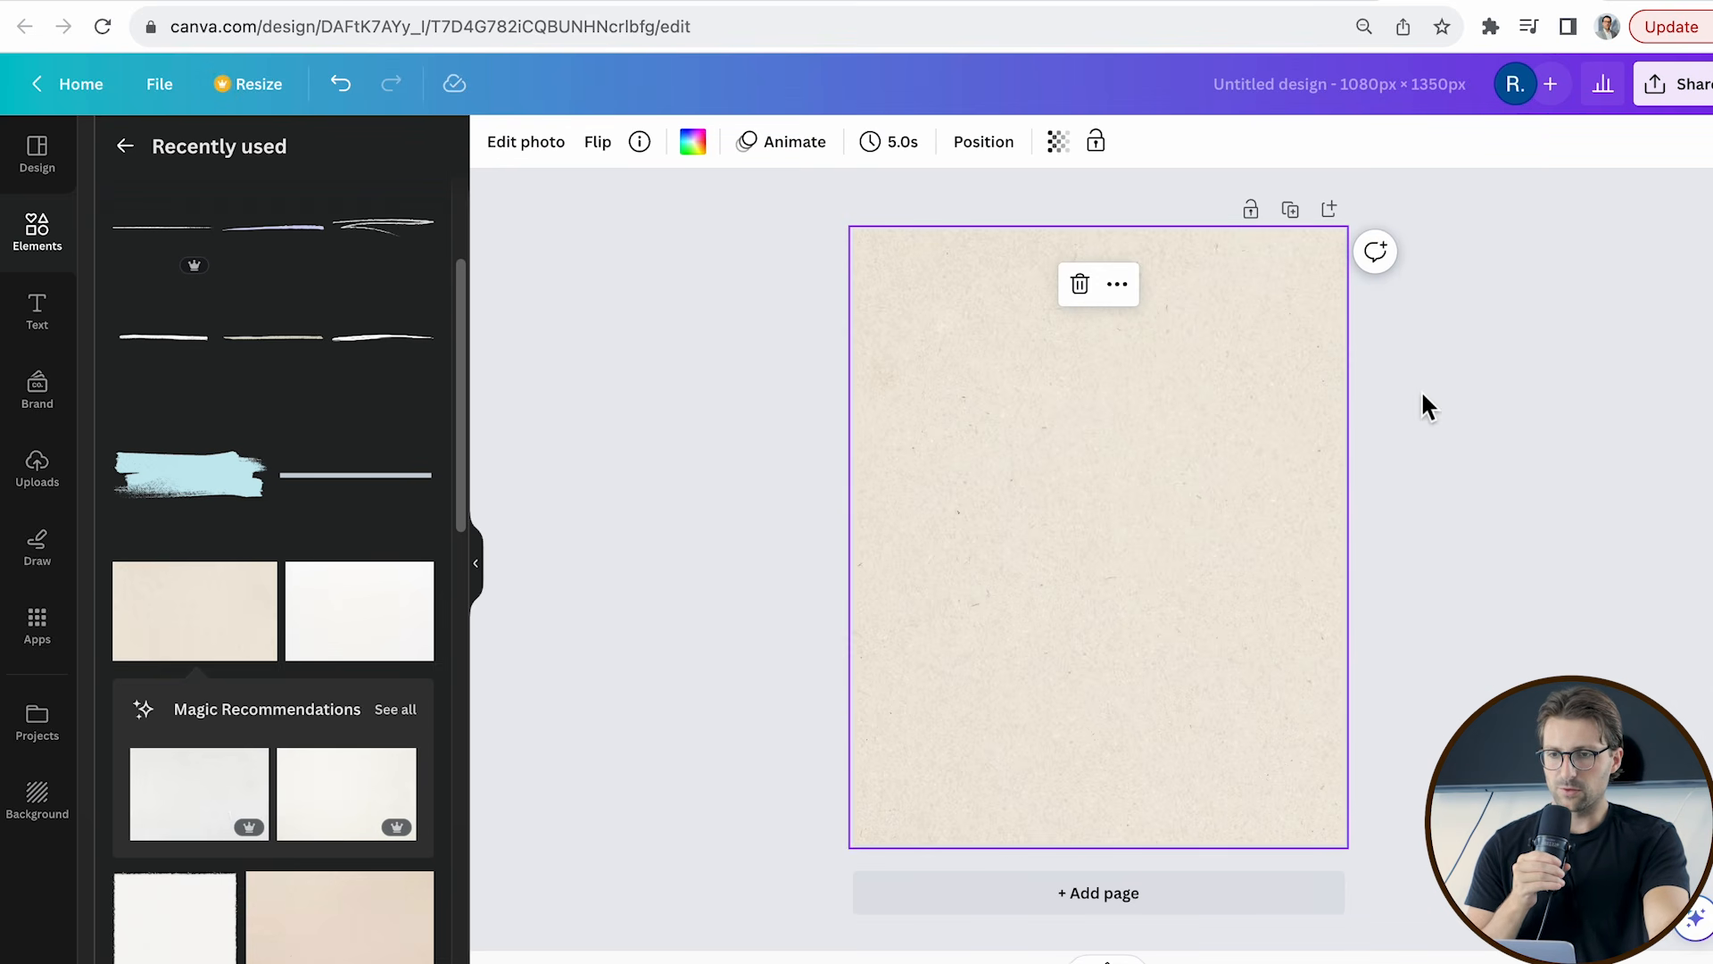
left_click(1059, 145)
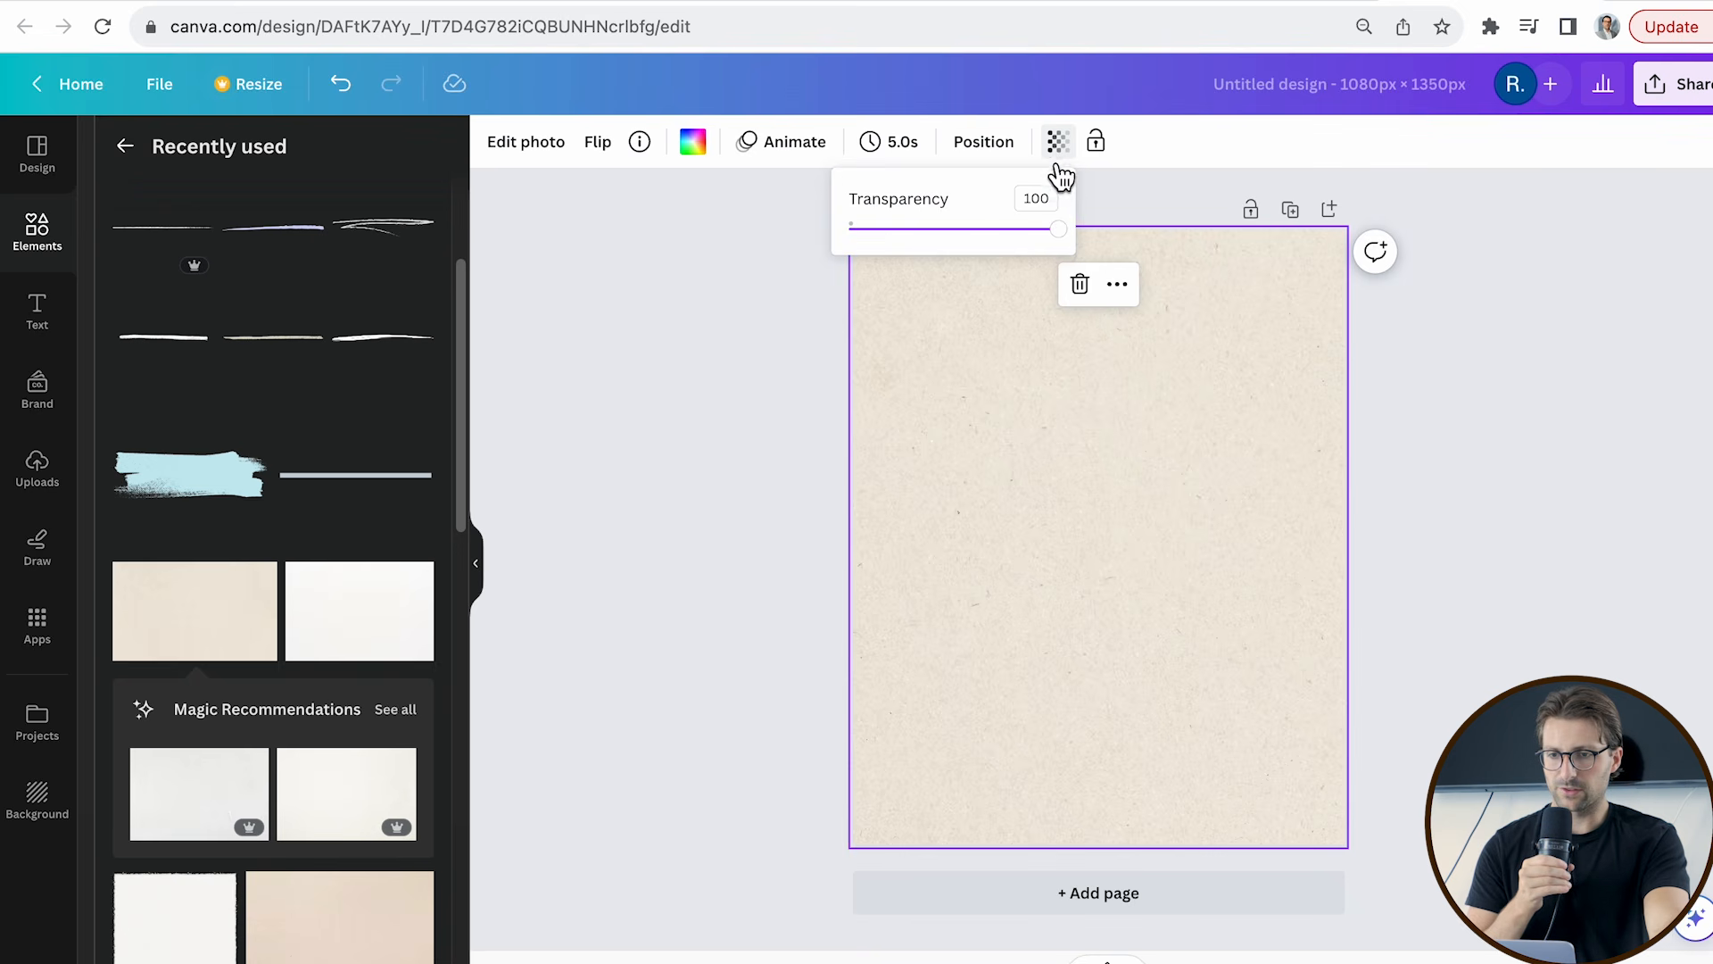
type("50")
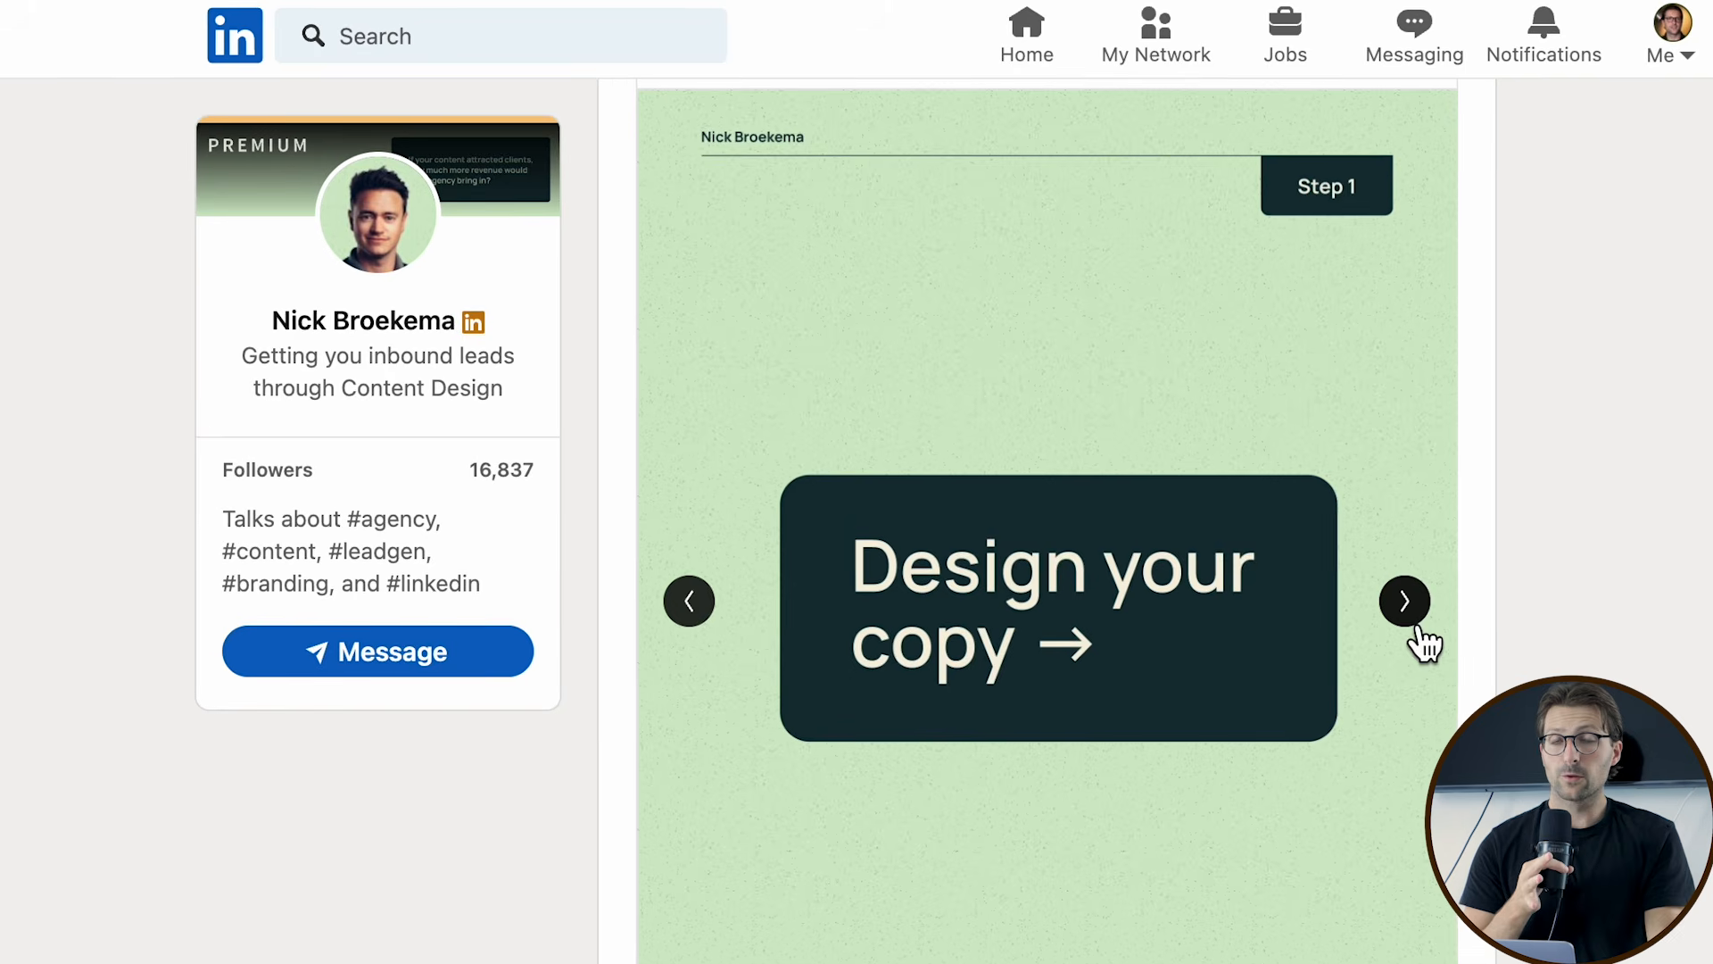
Switch to LinkedIn and page forward through the example carousel post with the green background.
left_click(1419, 626)
left_click(1419, 626)
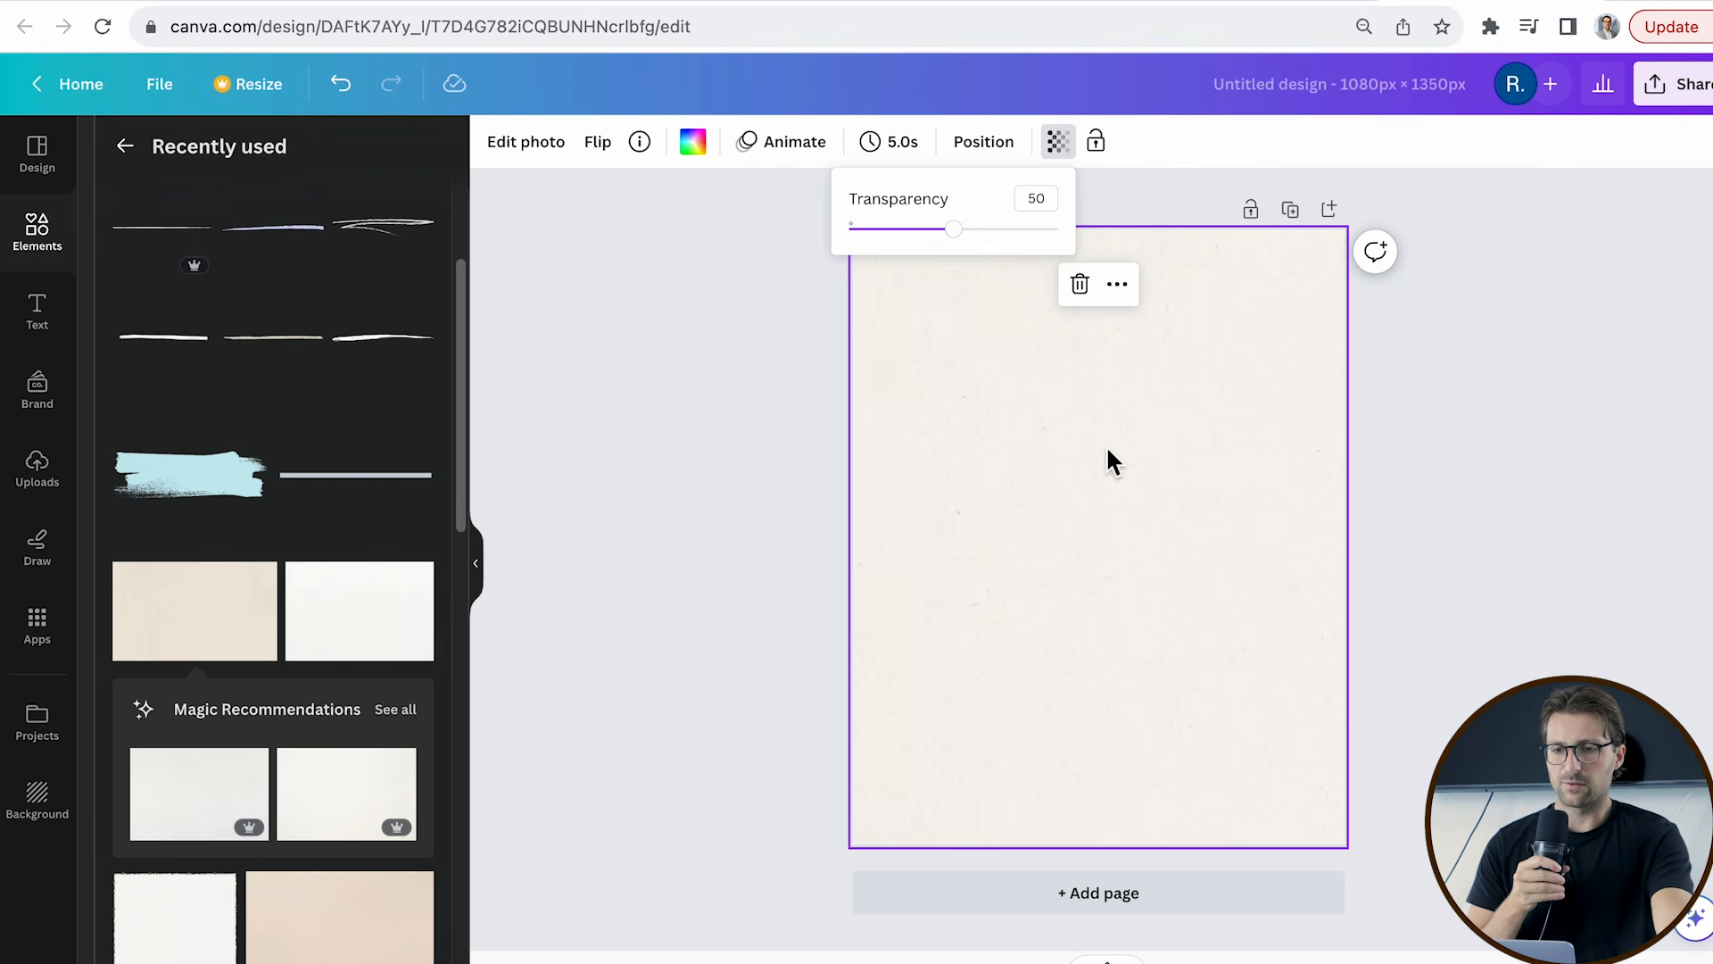
Add two text boxes to the page, placing one in the upper part and the other near the page's lower edge.
left_click(1106, 462)
left_click(43, 320)
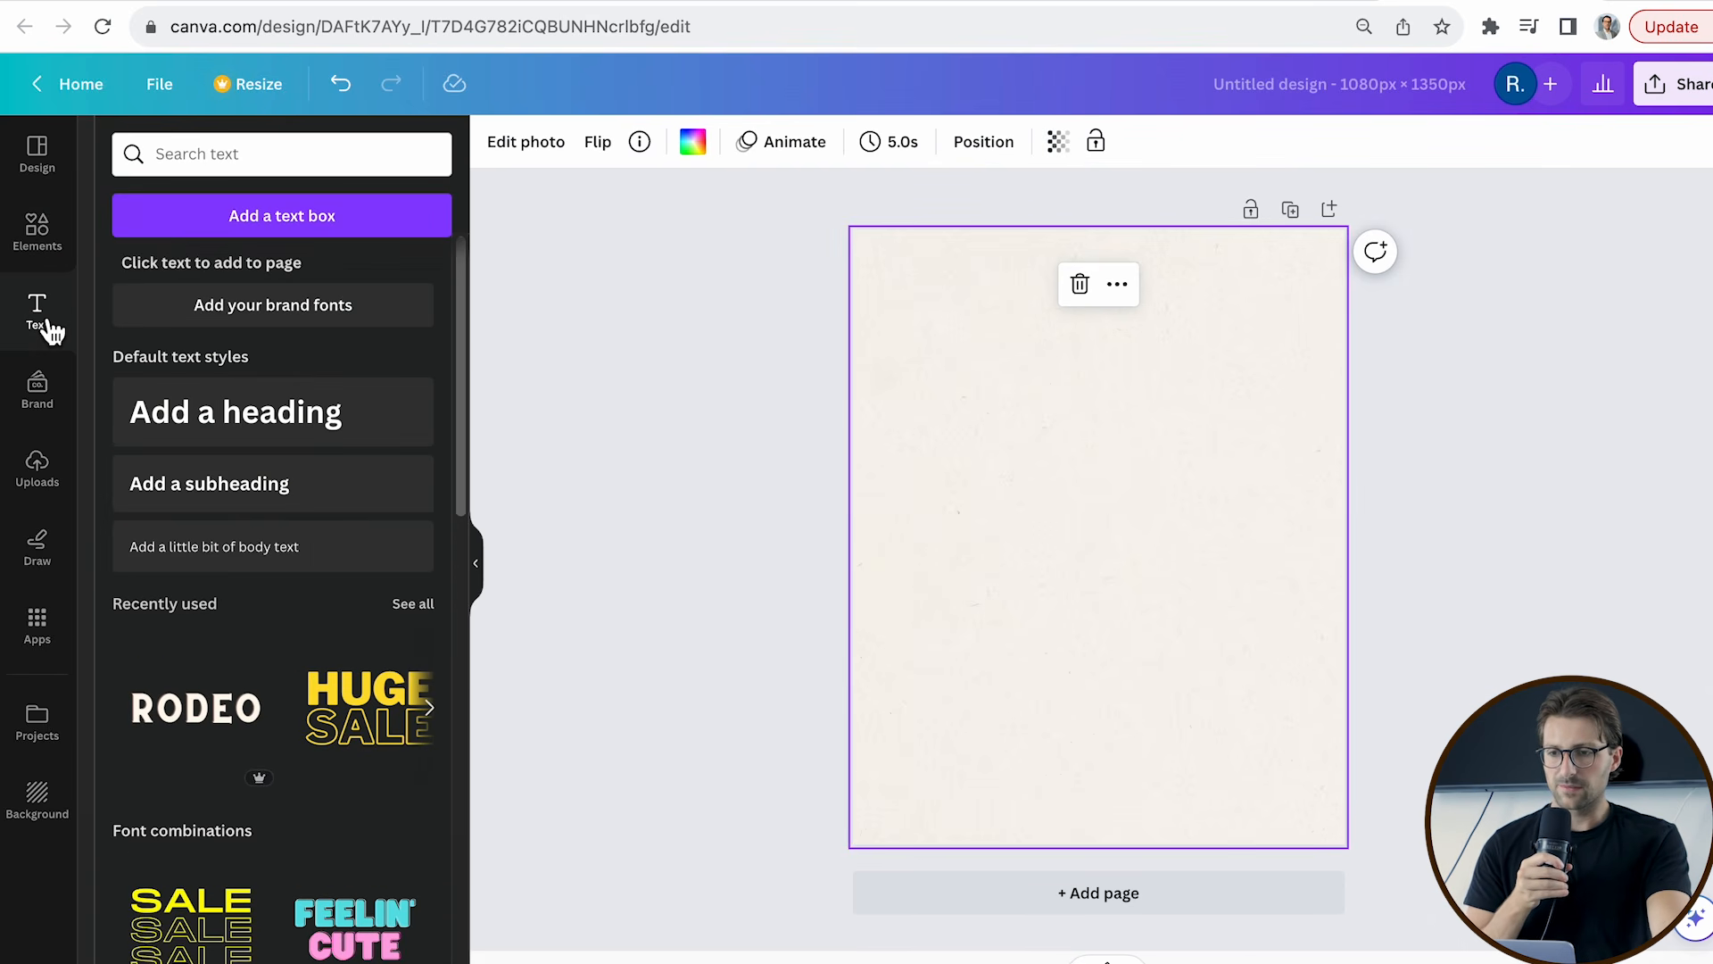
left_click(217, 230)
left_click(217, 230)
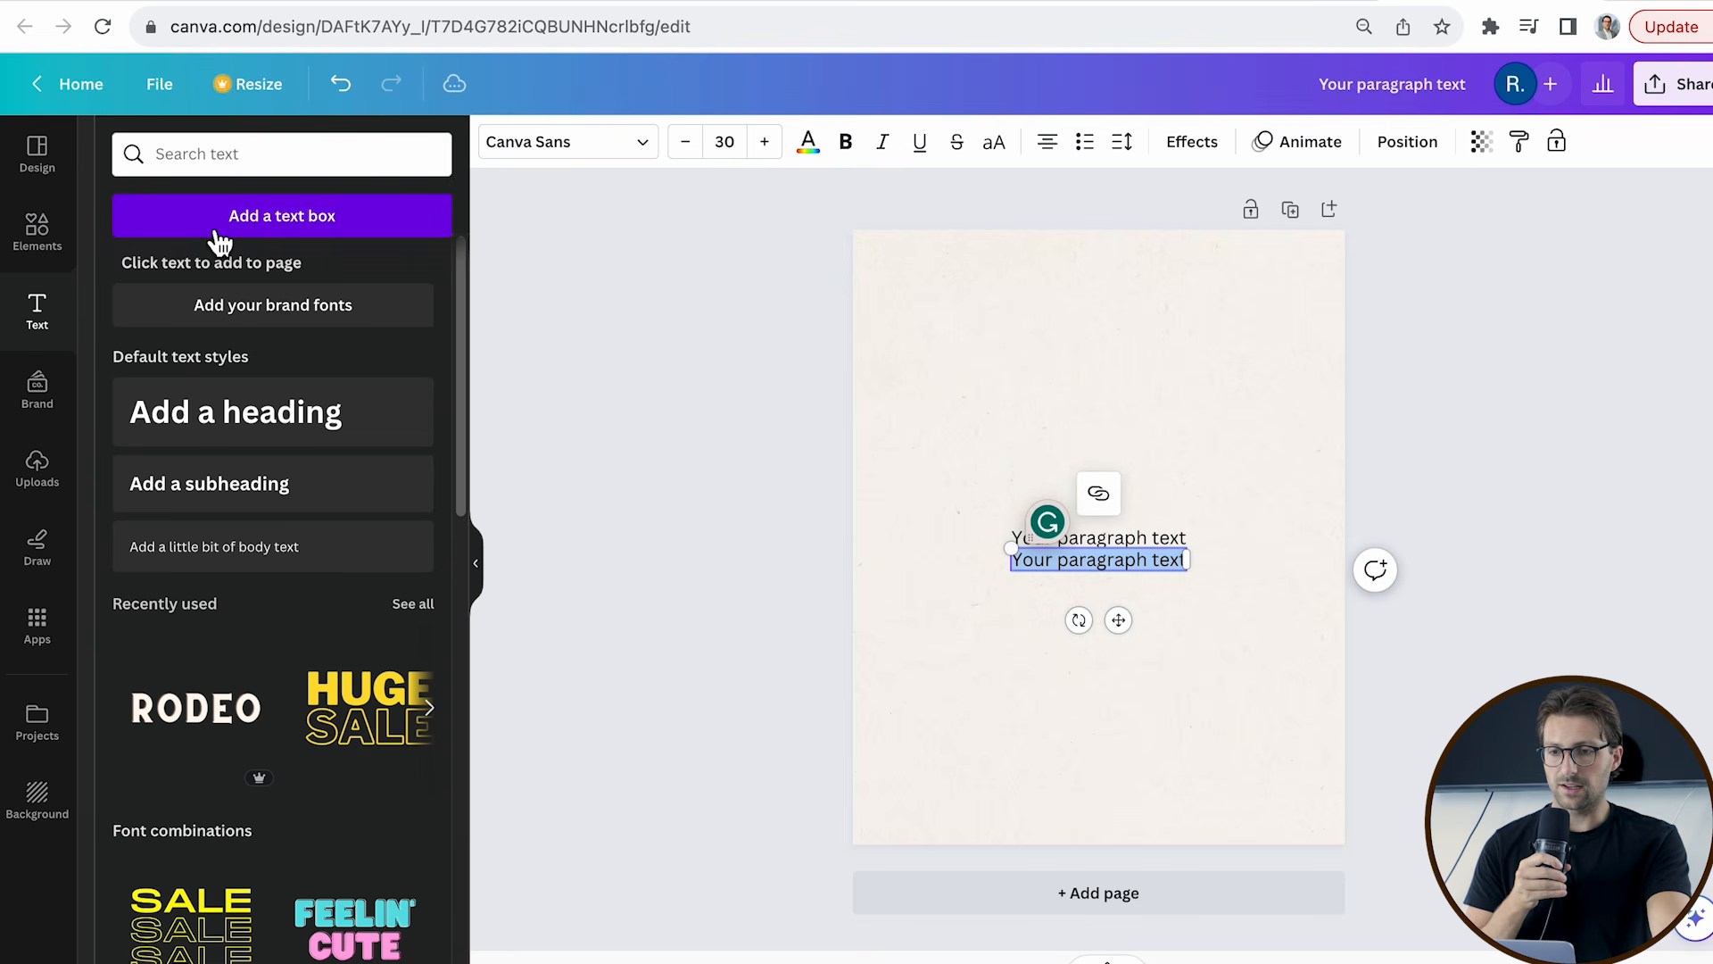
left_click(1151, 580)
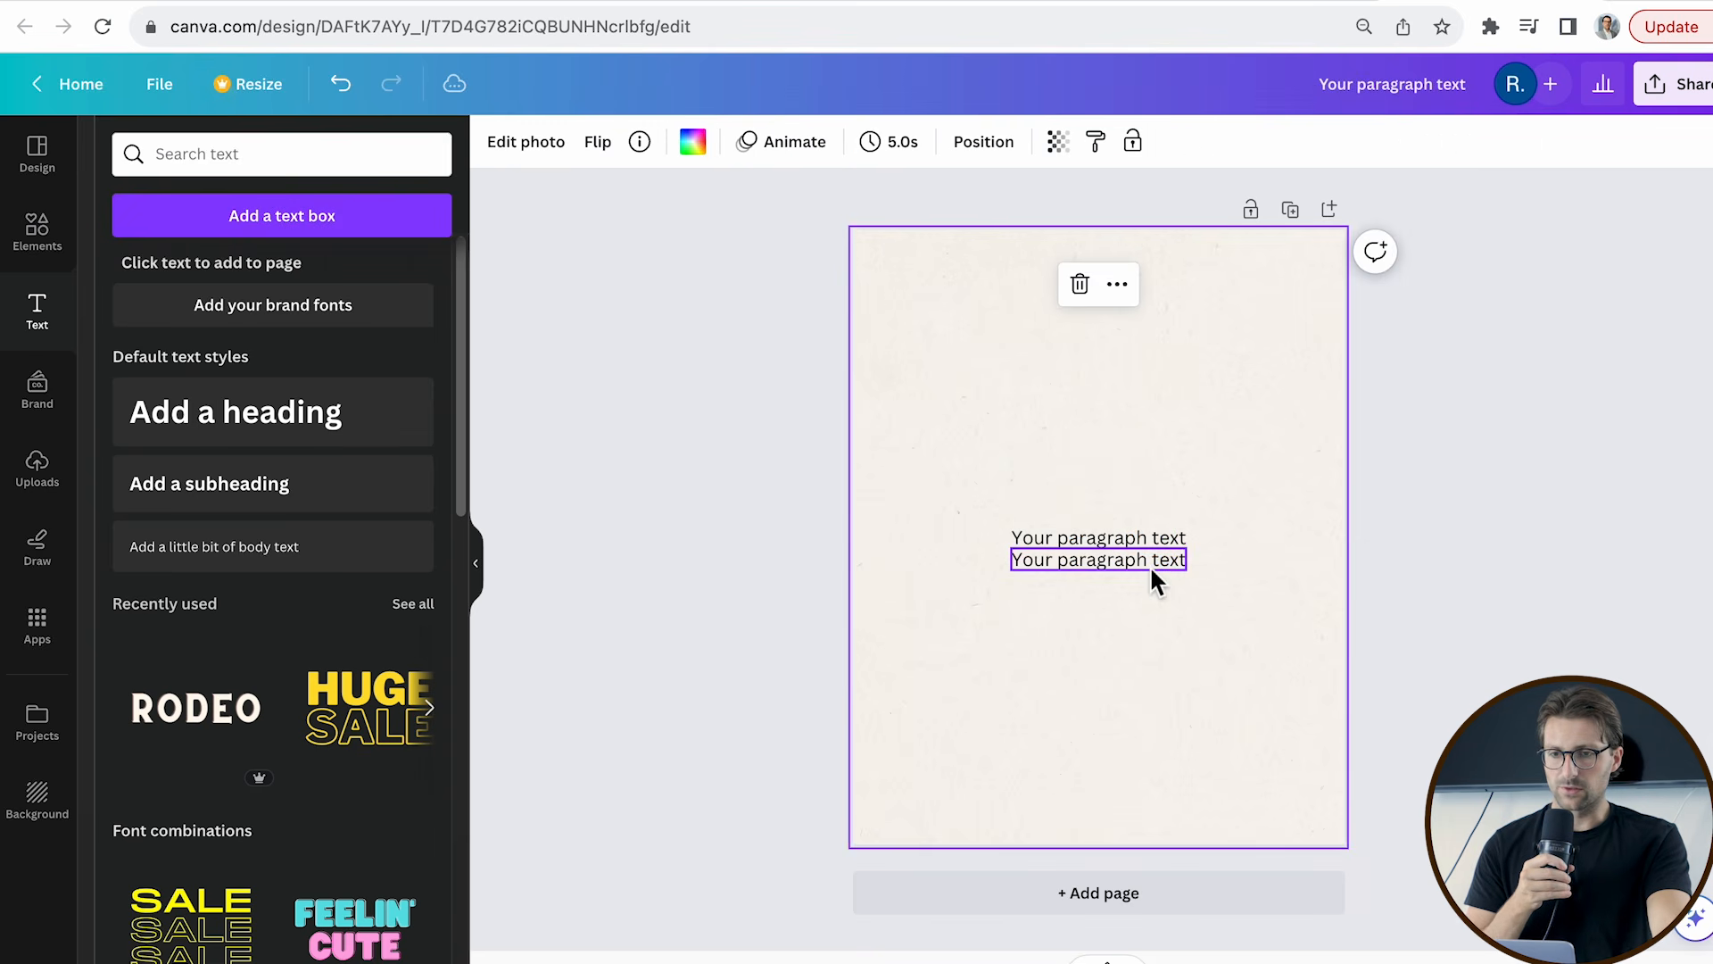
left_click_drag(1149, 571, 1062, 749)
left_click_drag(1132, 551, 1020, 337)
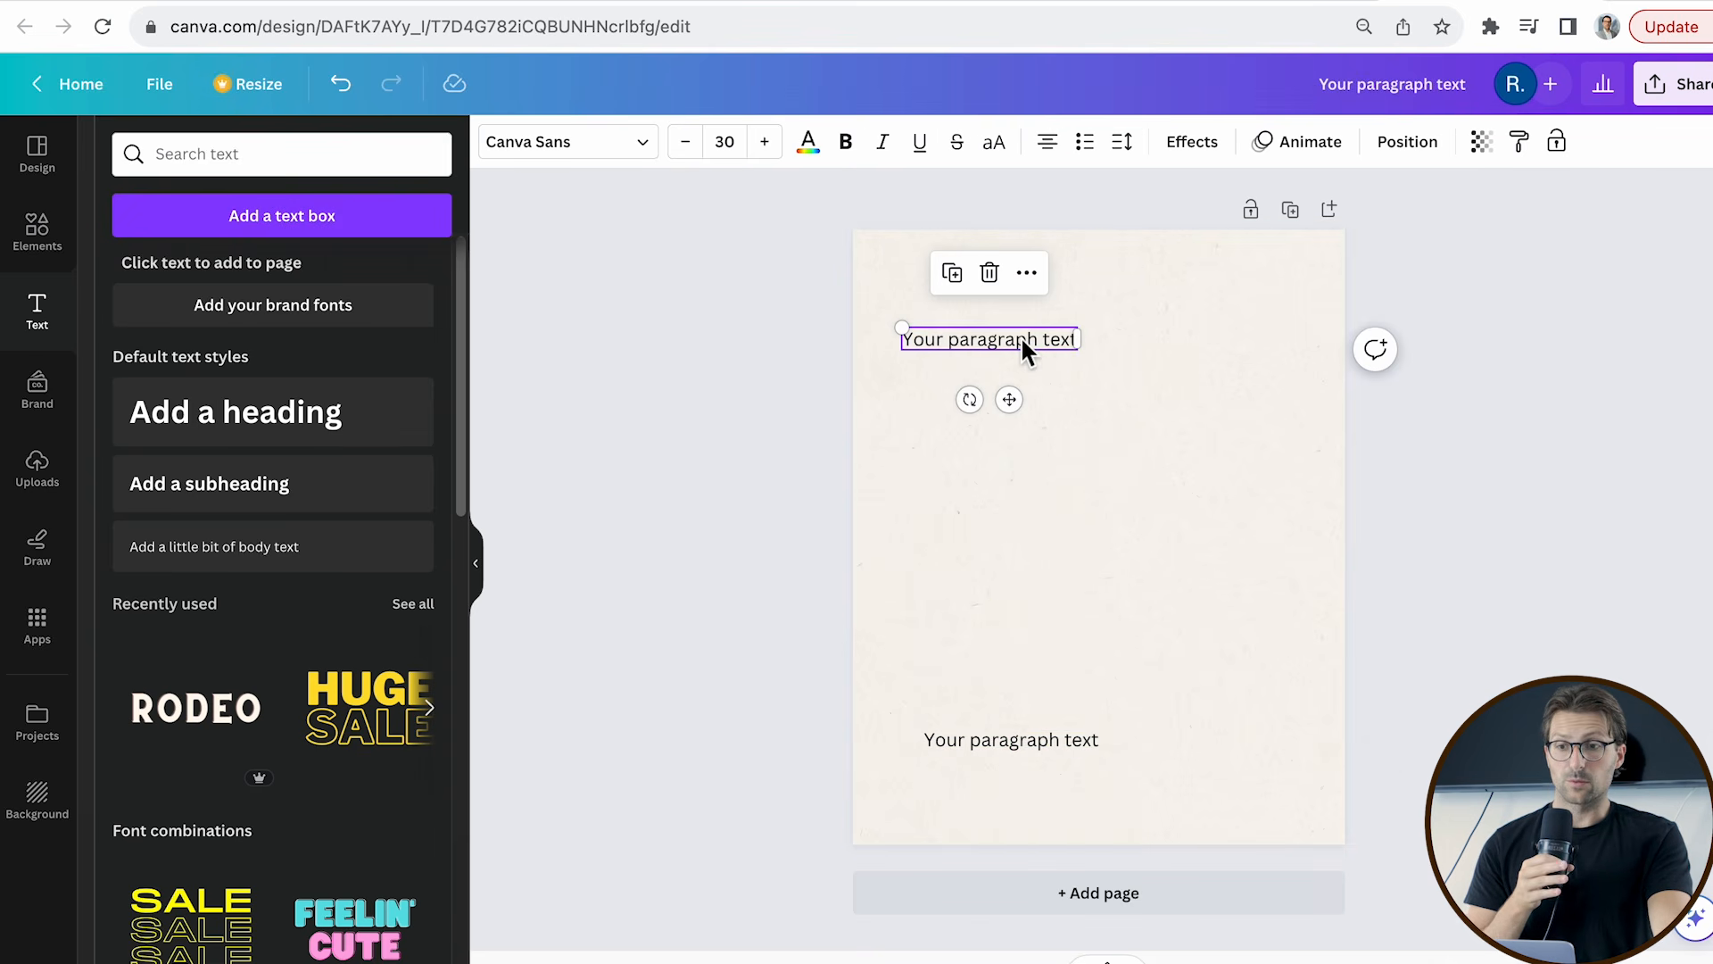
left_click_drag(989, 731, 993, 774)
Set the lower text box to the Glacial Indifference font at size 20.
left_click(992, 773)
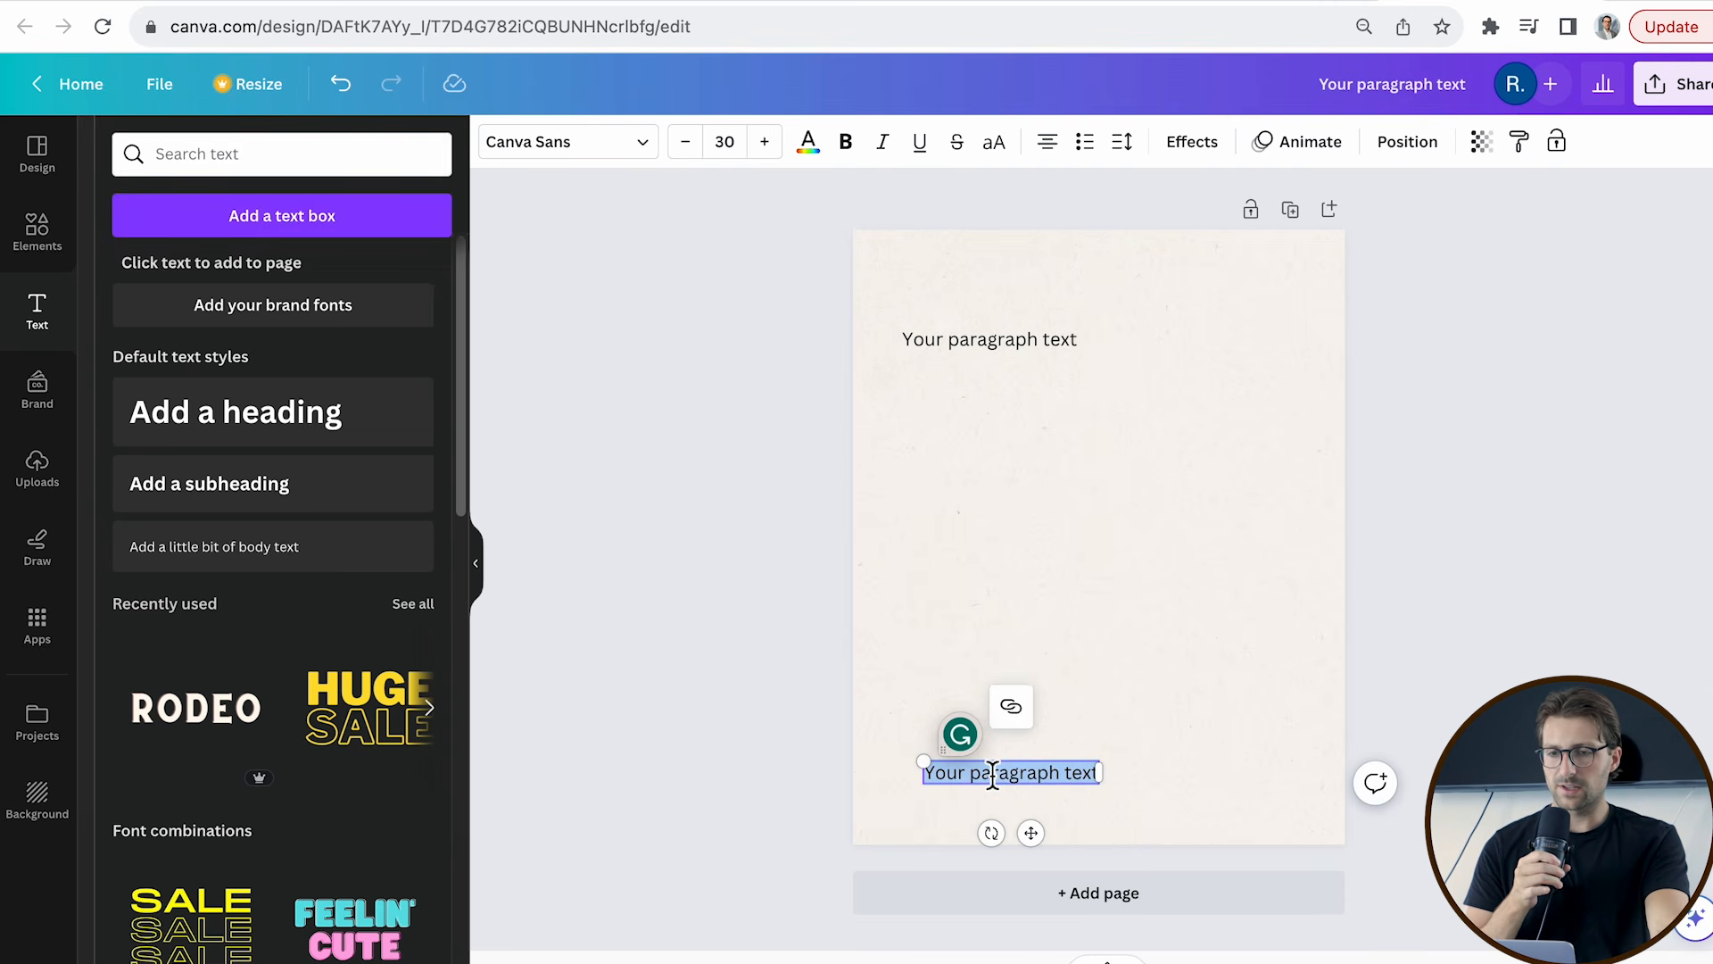
left_click(634, 150)
left_click(373, 216)
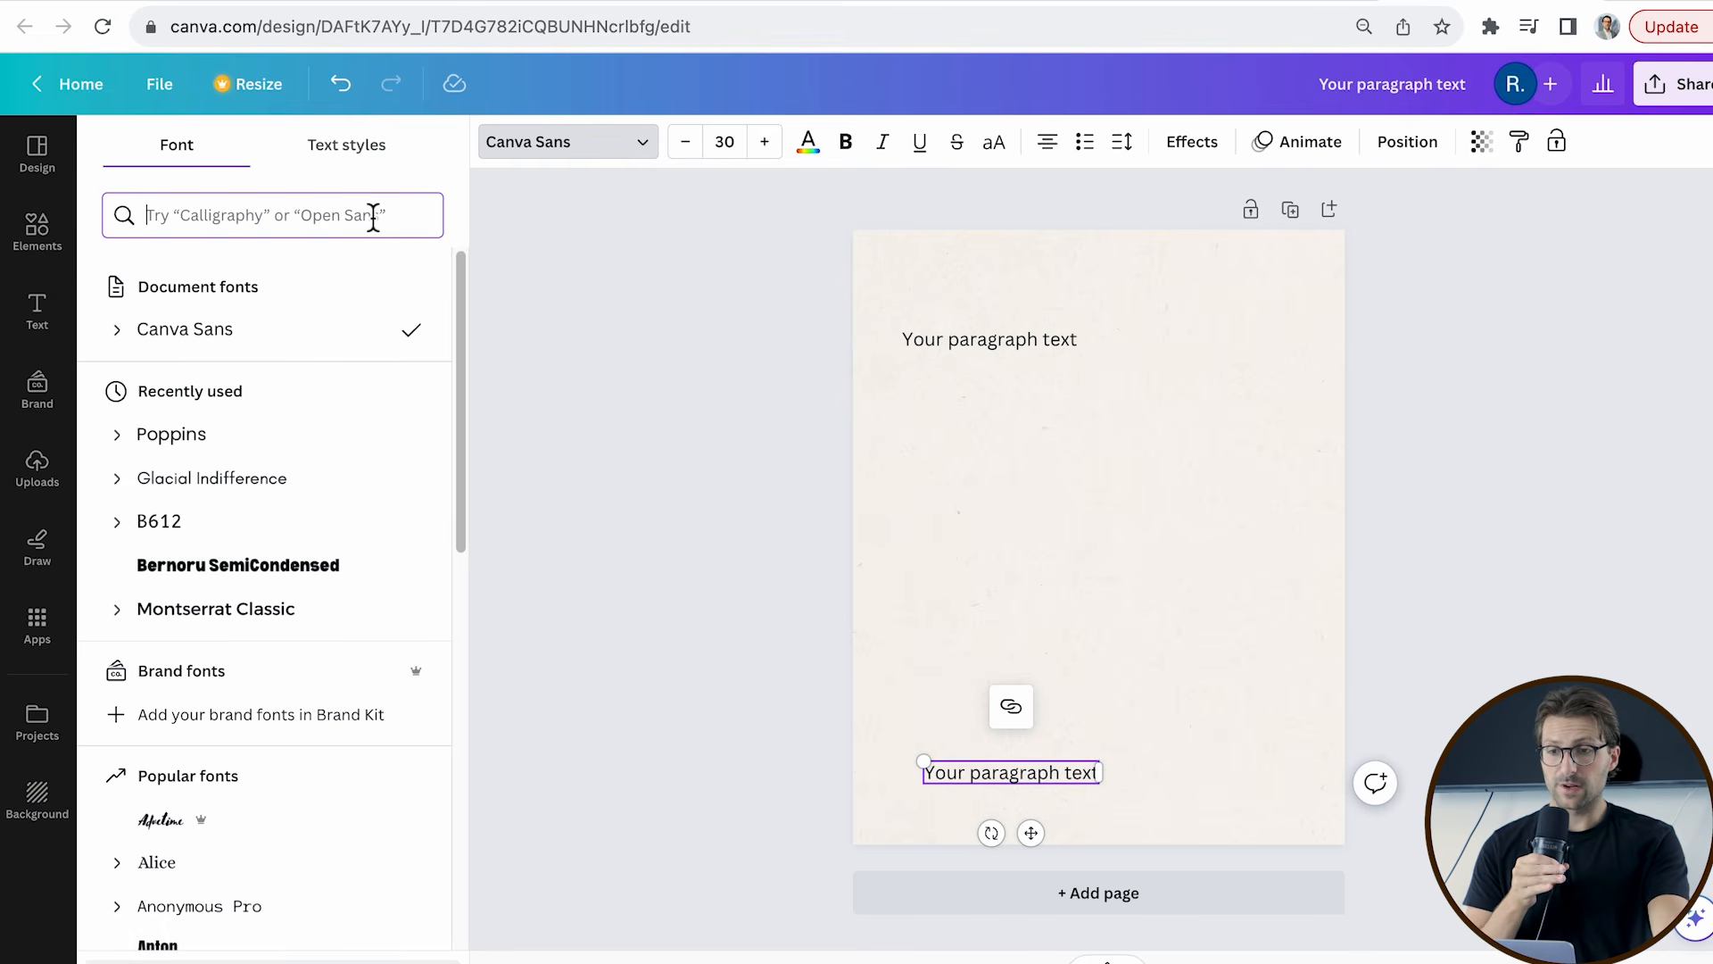
type("glacial")
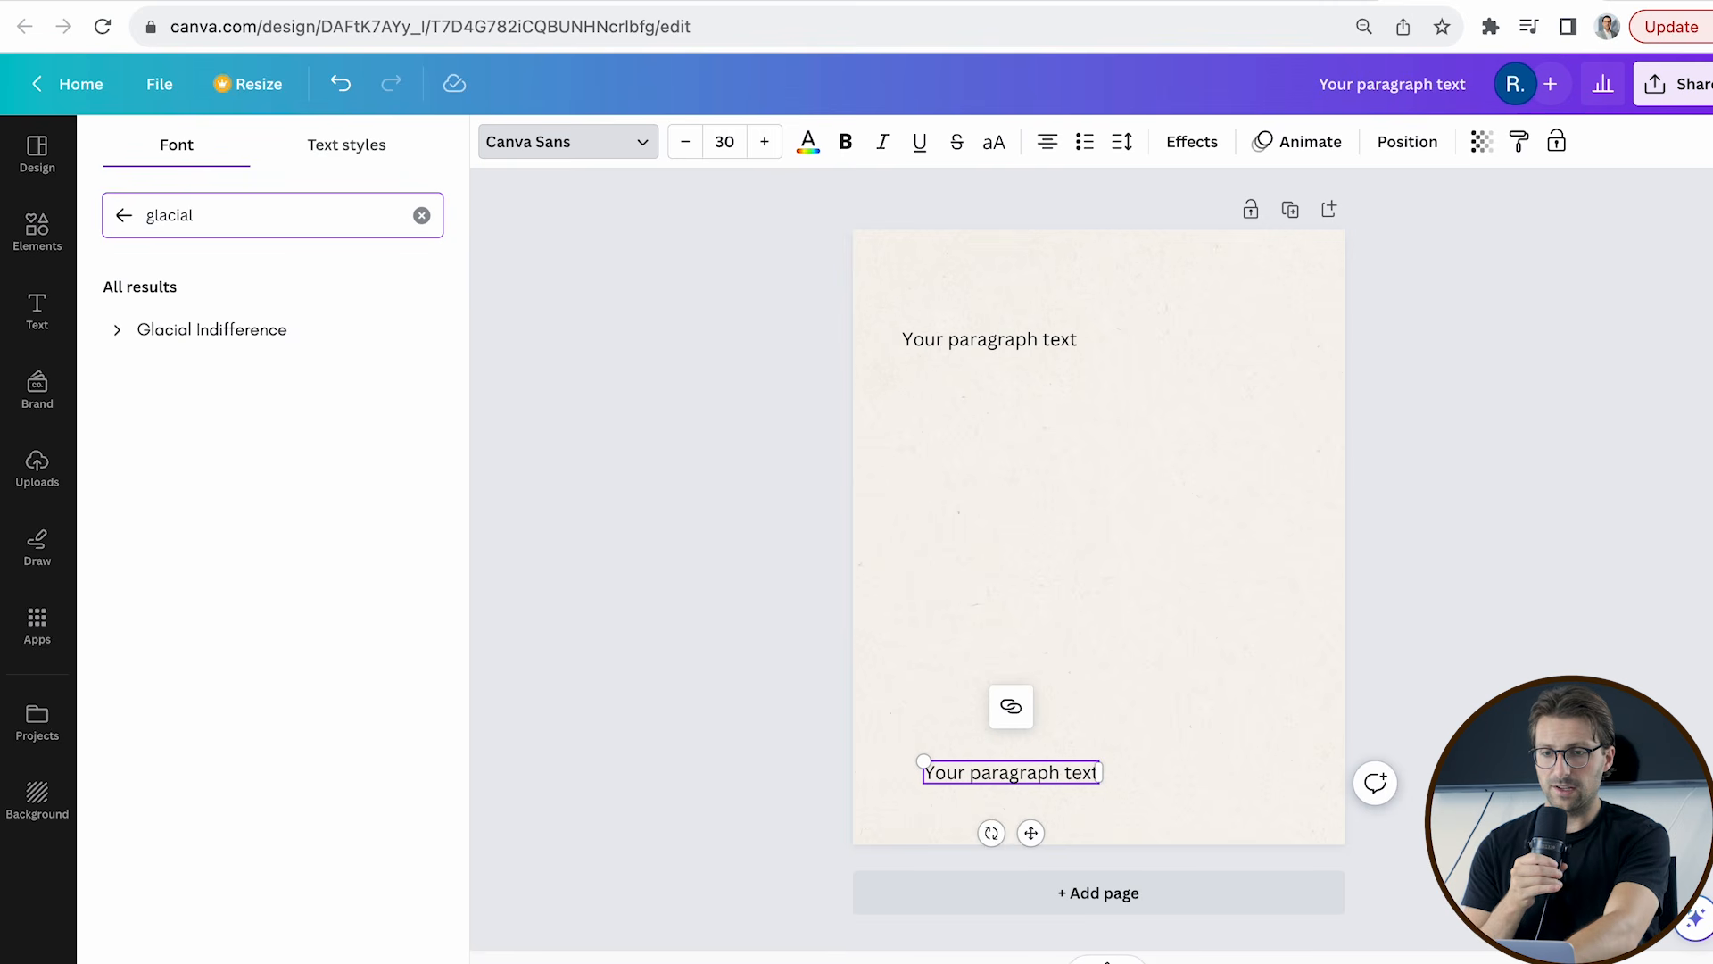
left_click(371, 330)
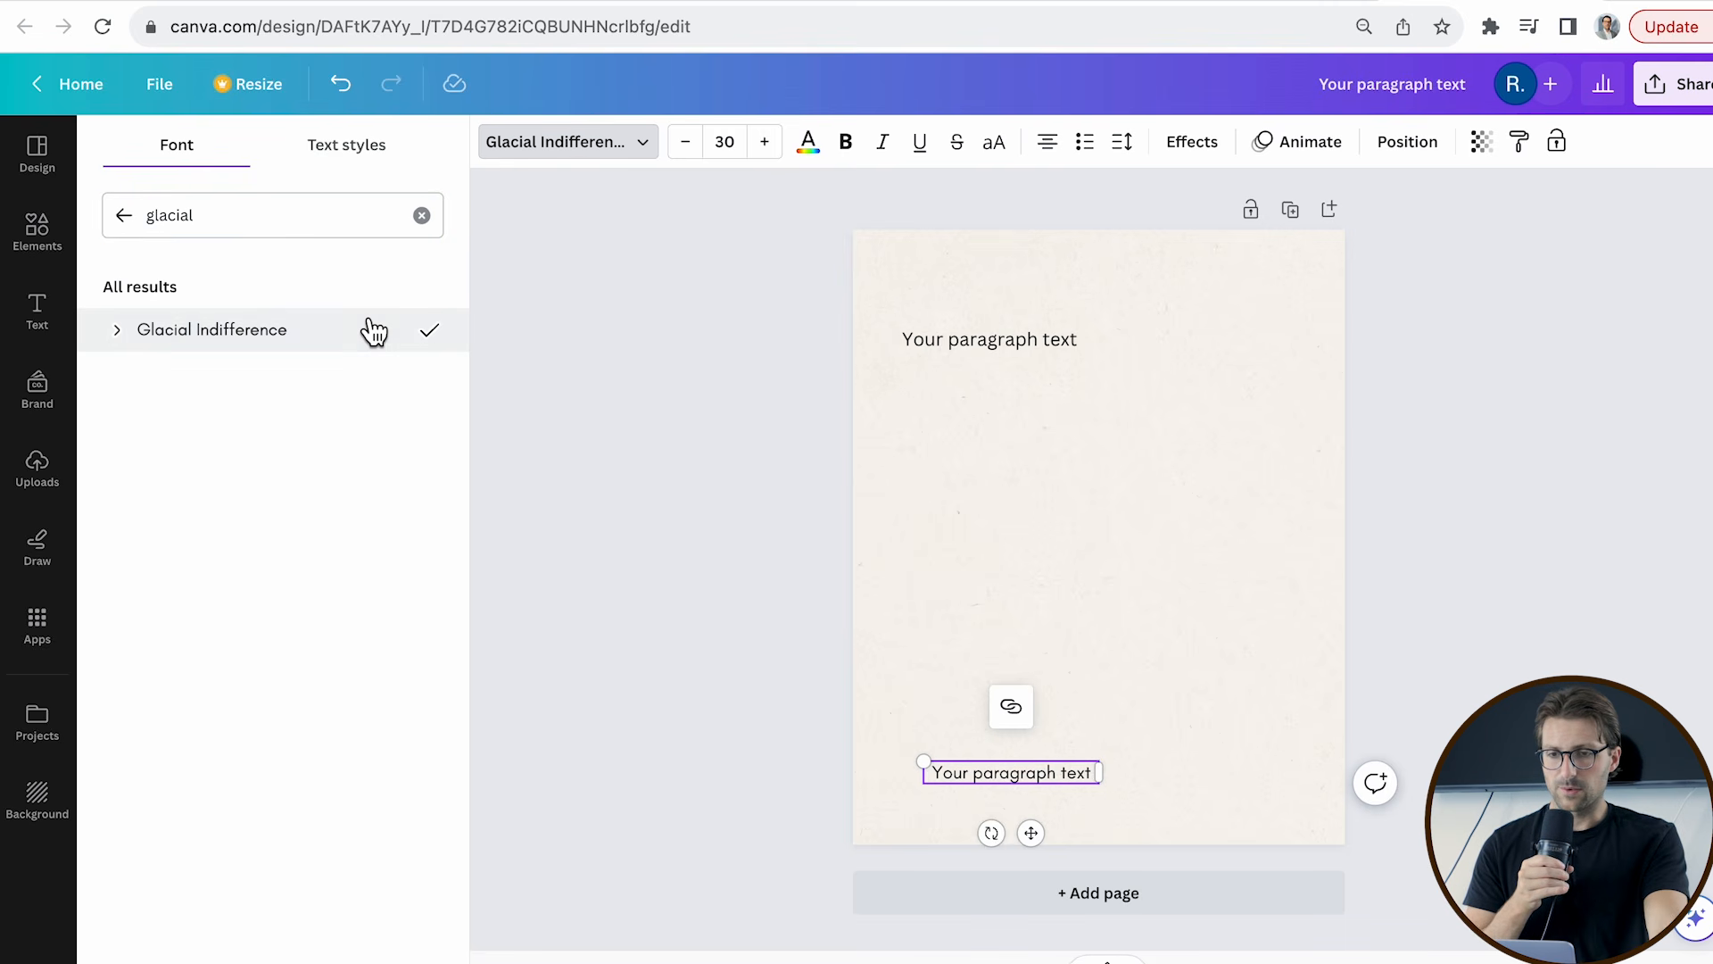
left_click(737, 153)
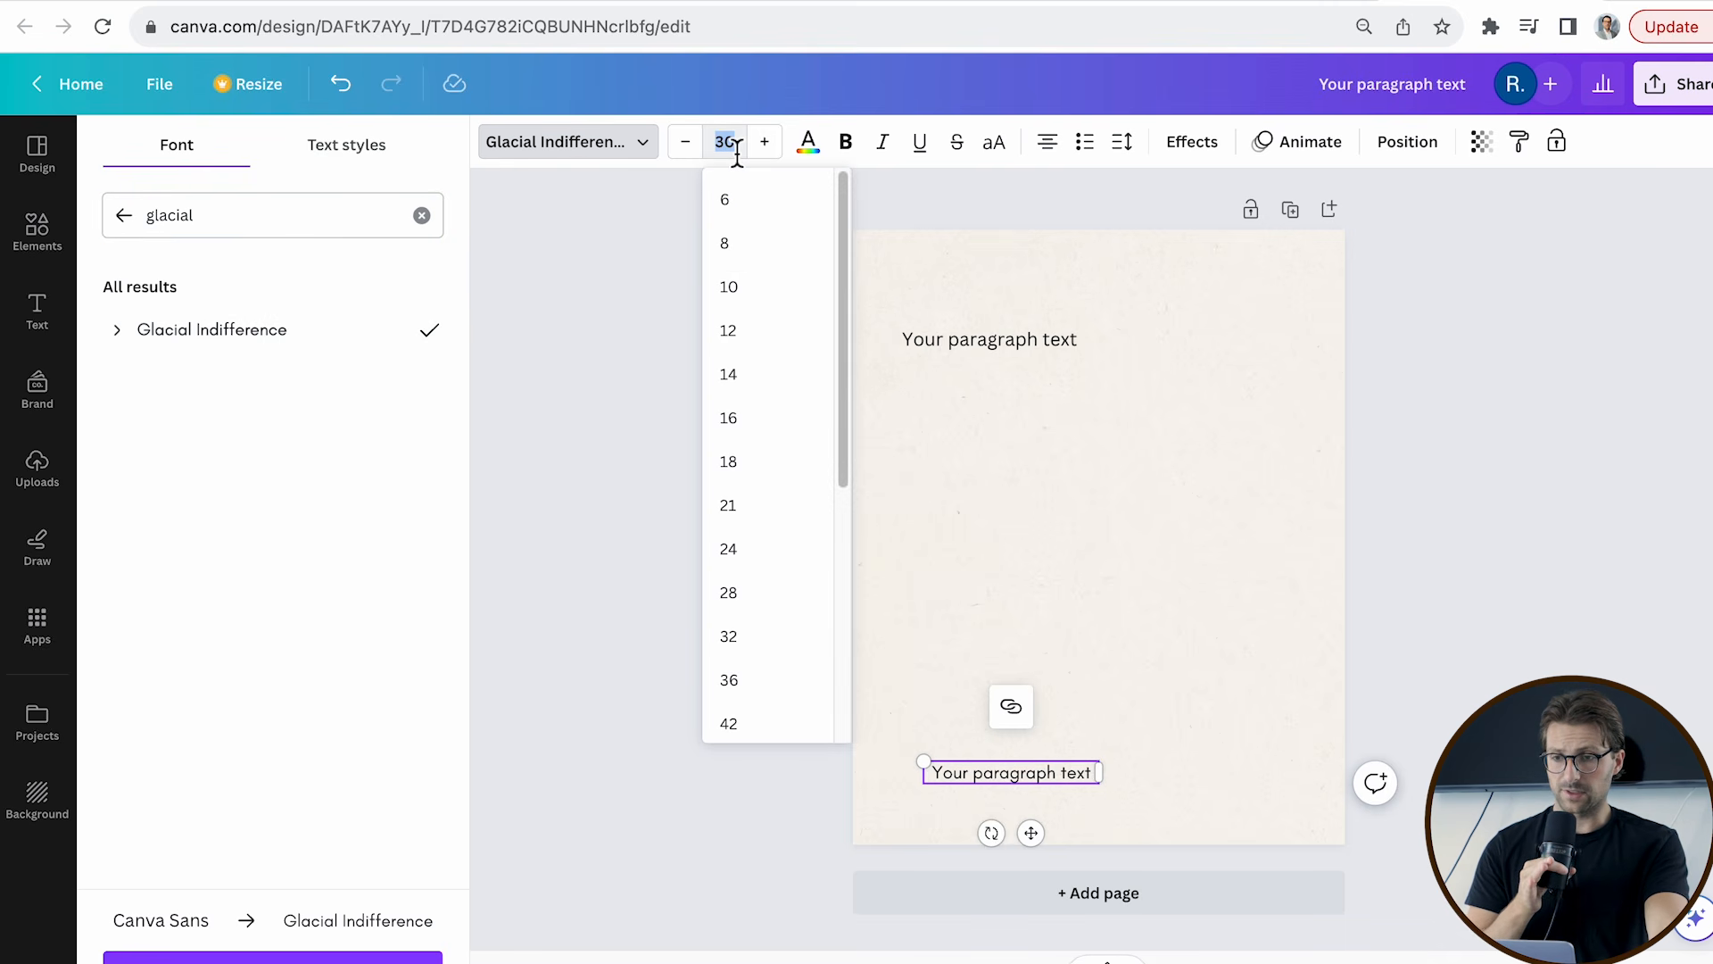
type("20")
key("Return")
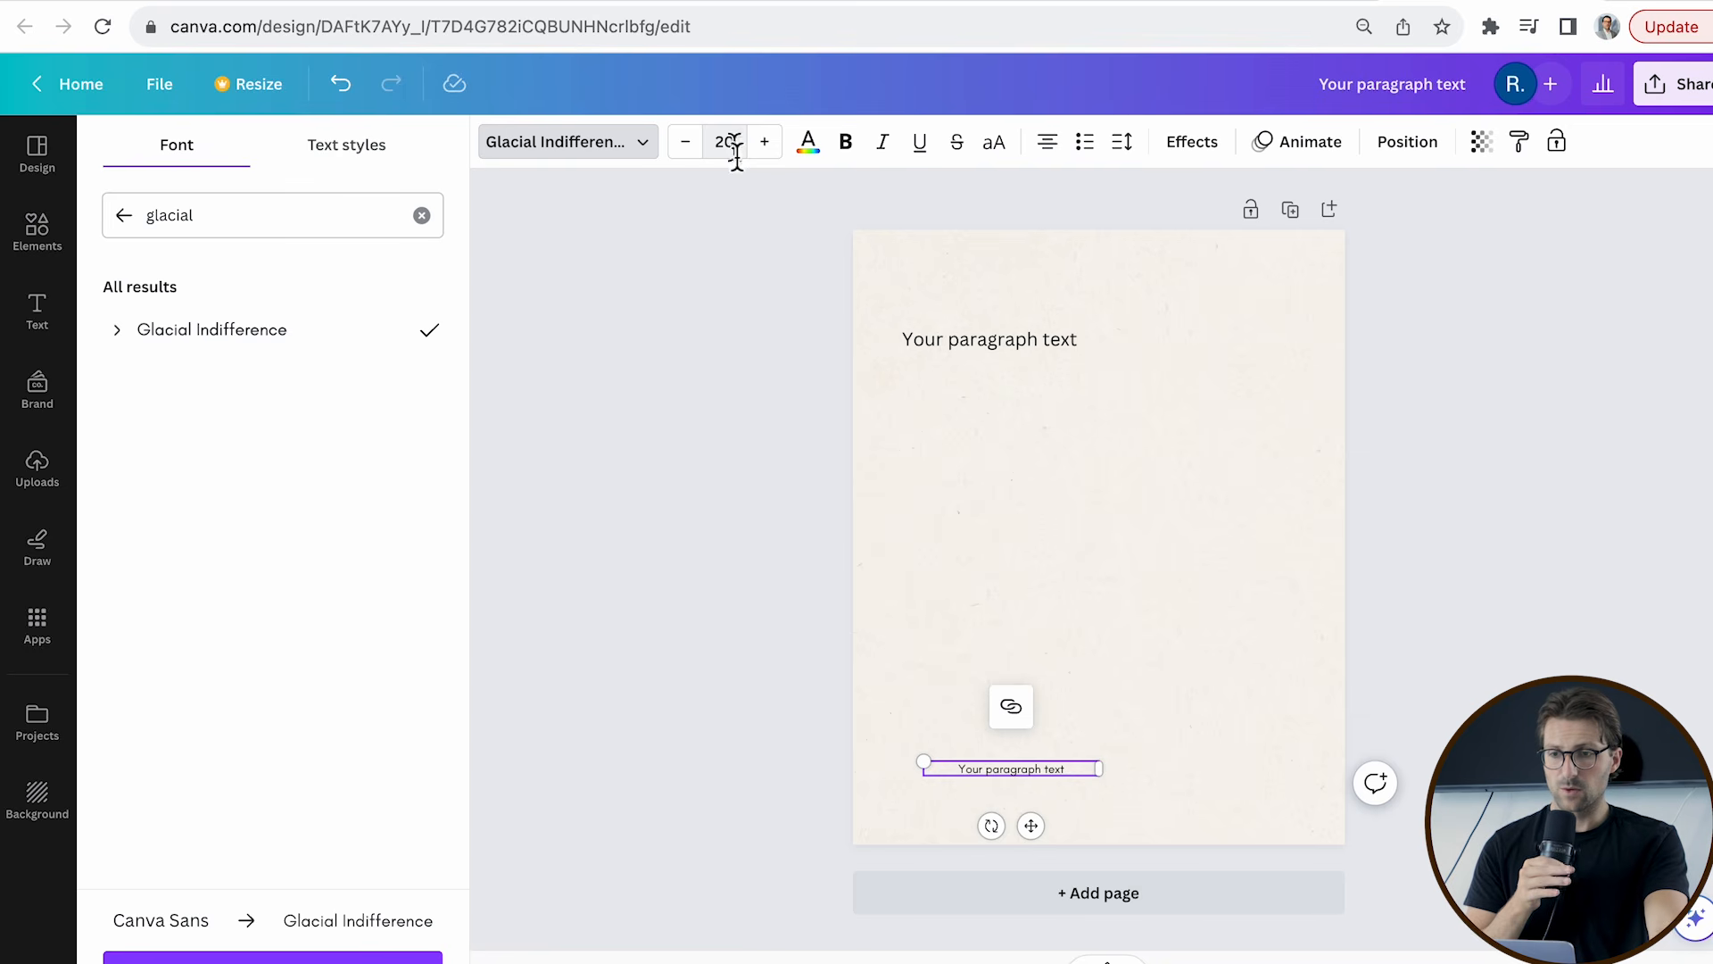
Left-align the lower text and move its box down to line up with the left edge of the upper text box.
left_click(1191, 596)
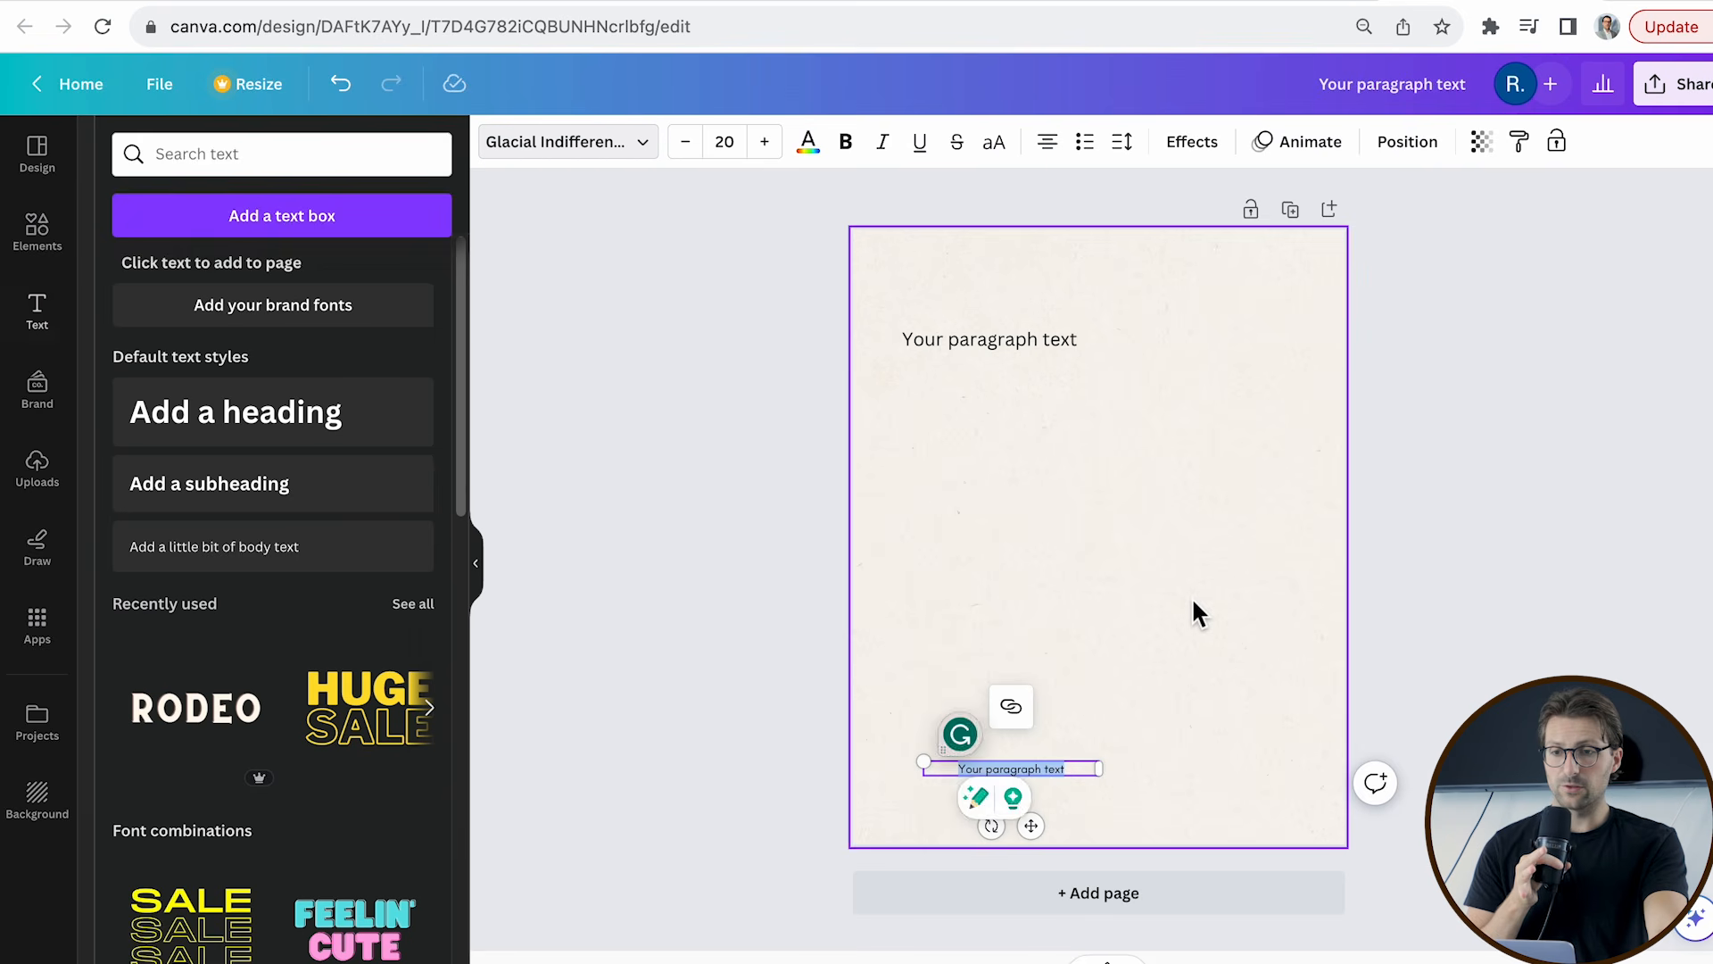
left_click(1028, 769)
left_click_drag(1028, 769, 1010, 790)
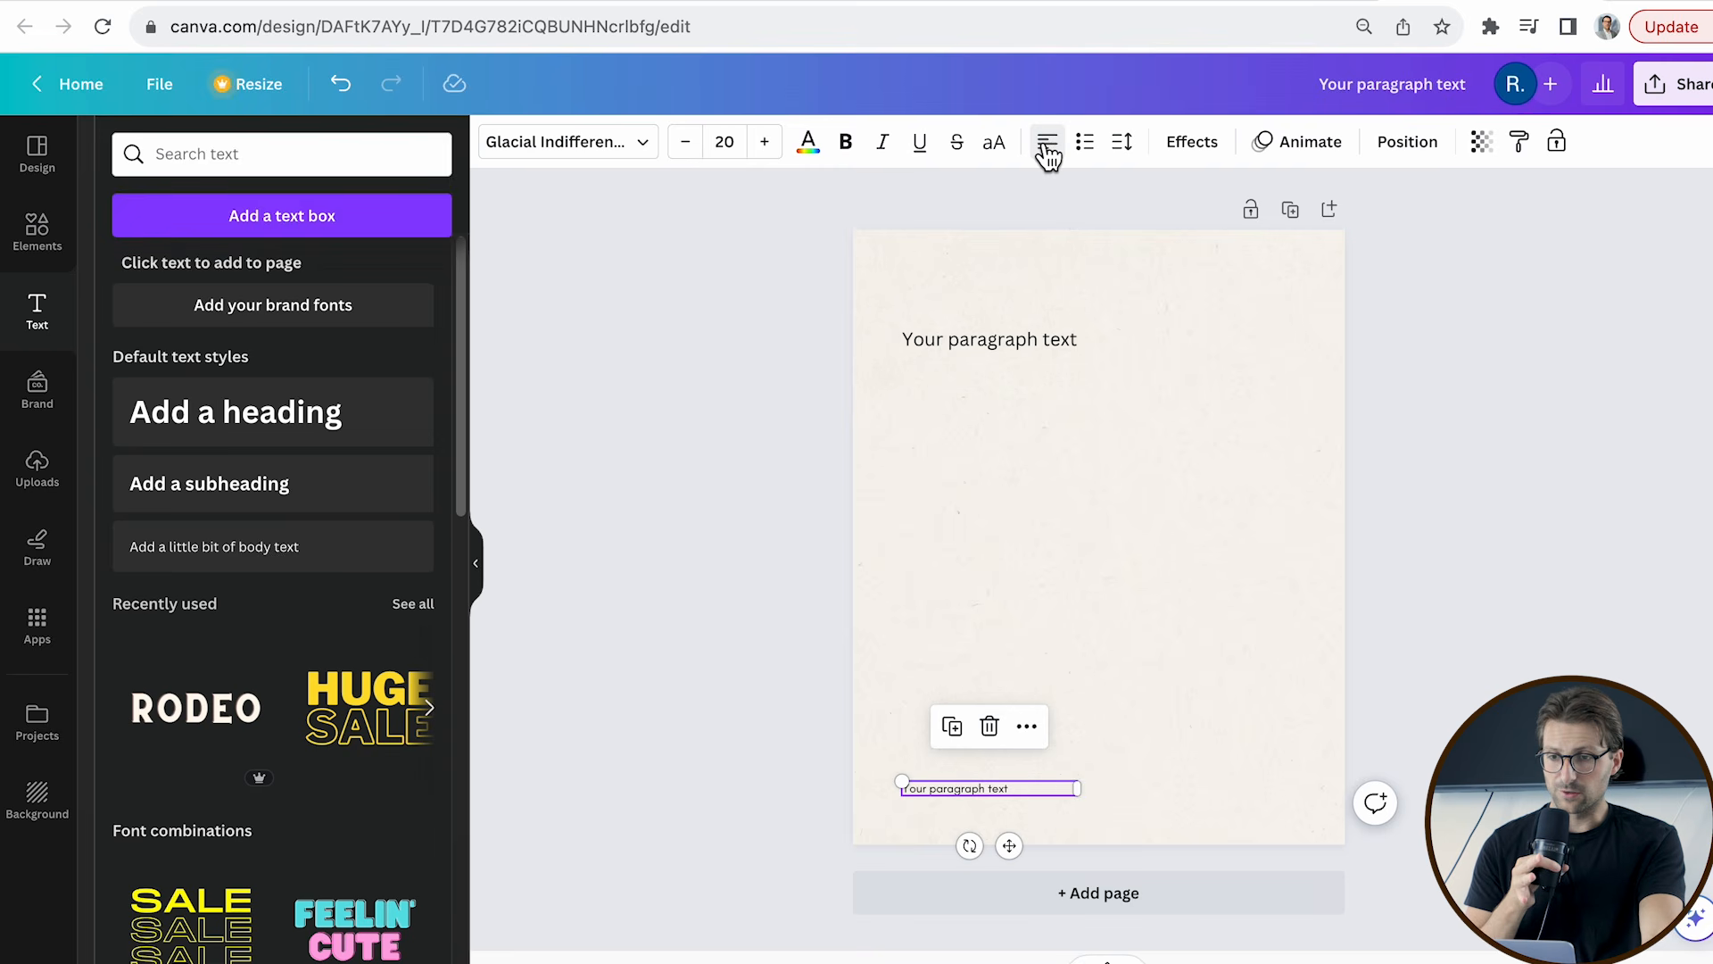
Move the upper text box closer to the page's top edge and set its font size to 48.
left_click(1028, 339)
left_click_drag(1028, 340, 1032, 298)
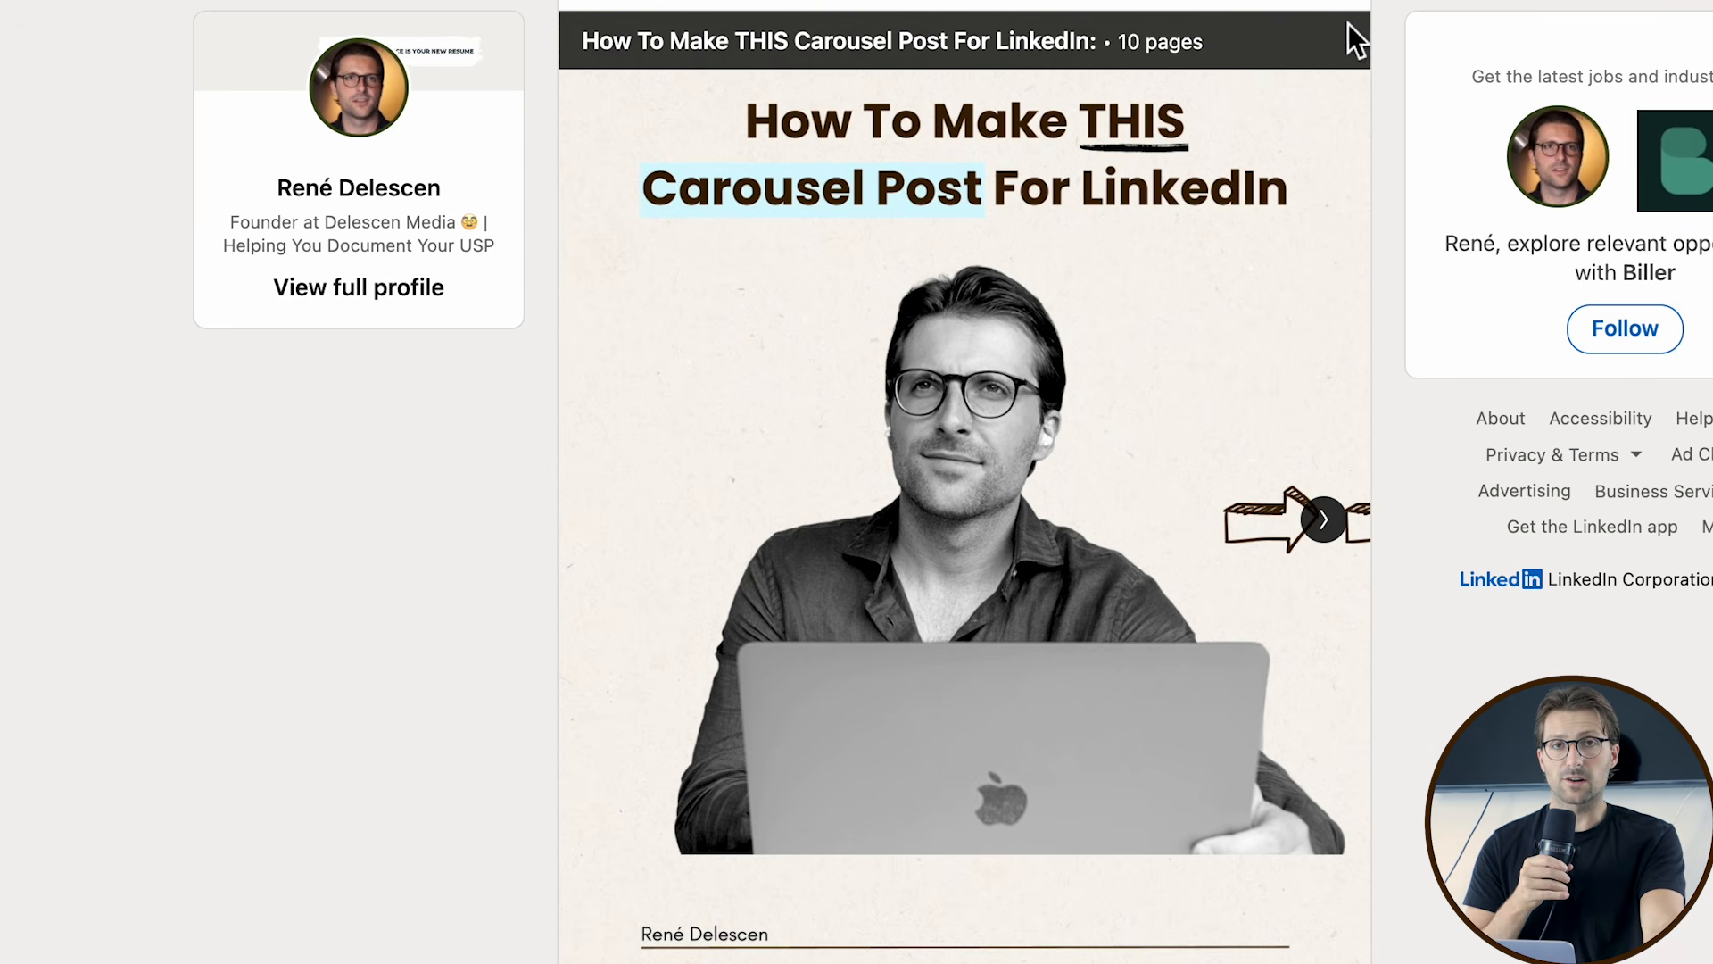
scroll(520, 447, "down", 2)
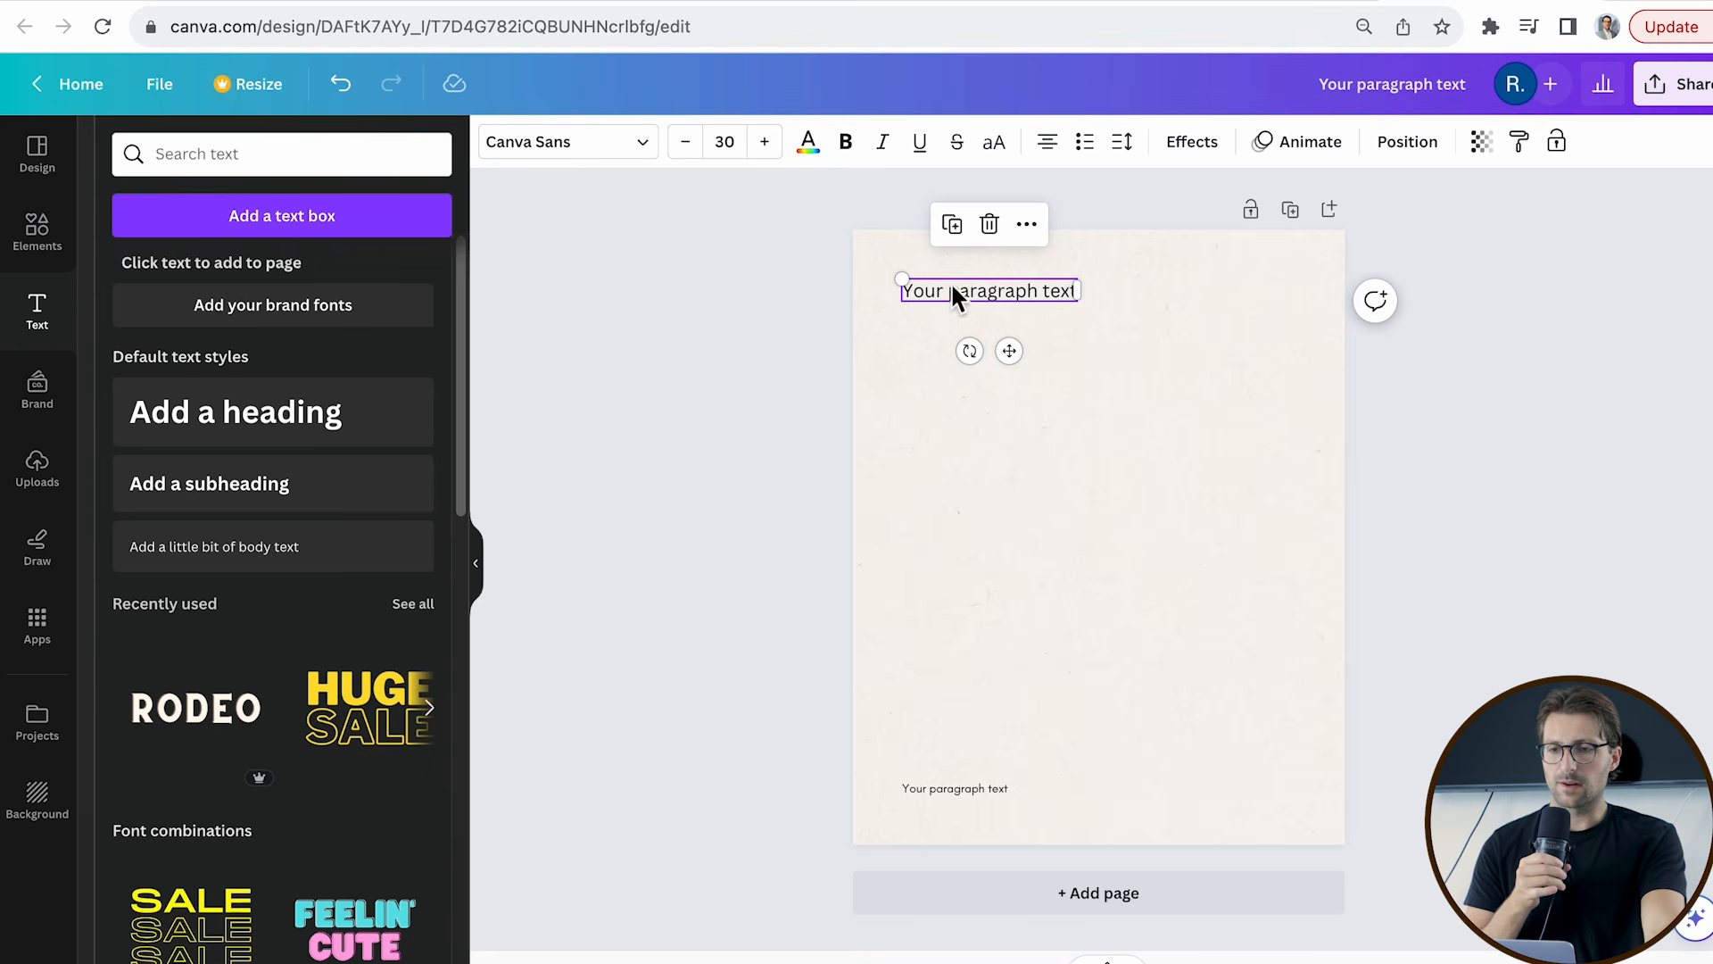
left_click(728, 143)
type("48")
key("Return")
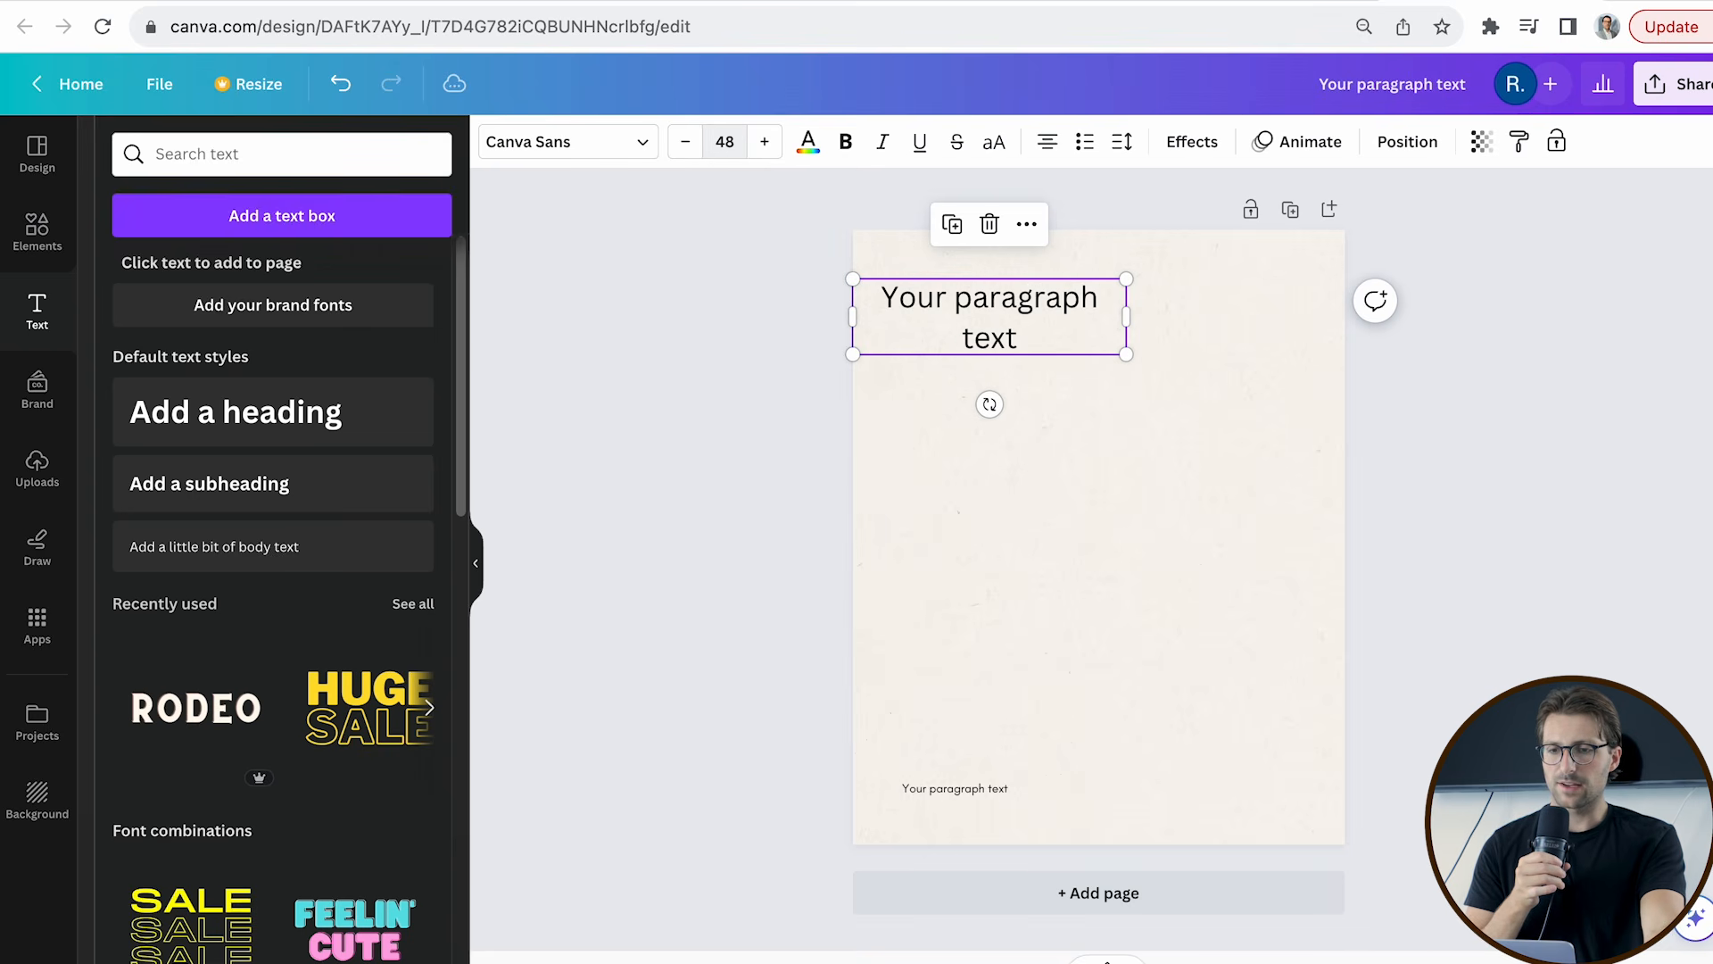
Set the upper text to bold Poppins and widen its box to span the page between the left and right margins.
left_click(650, 162)
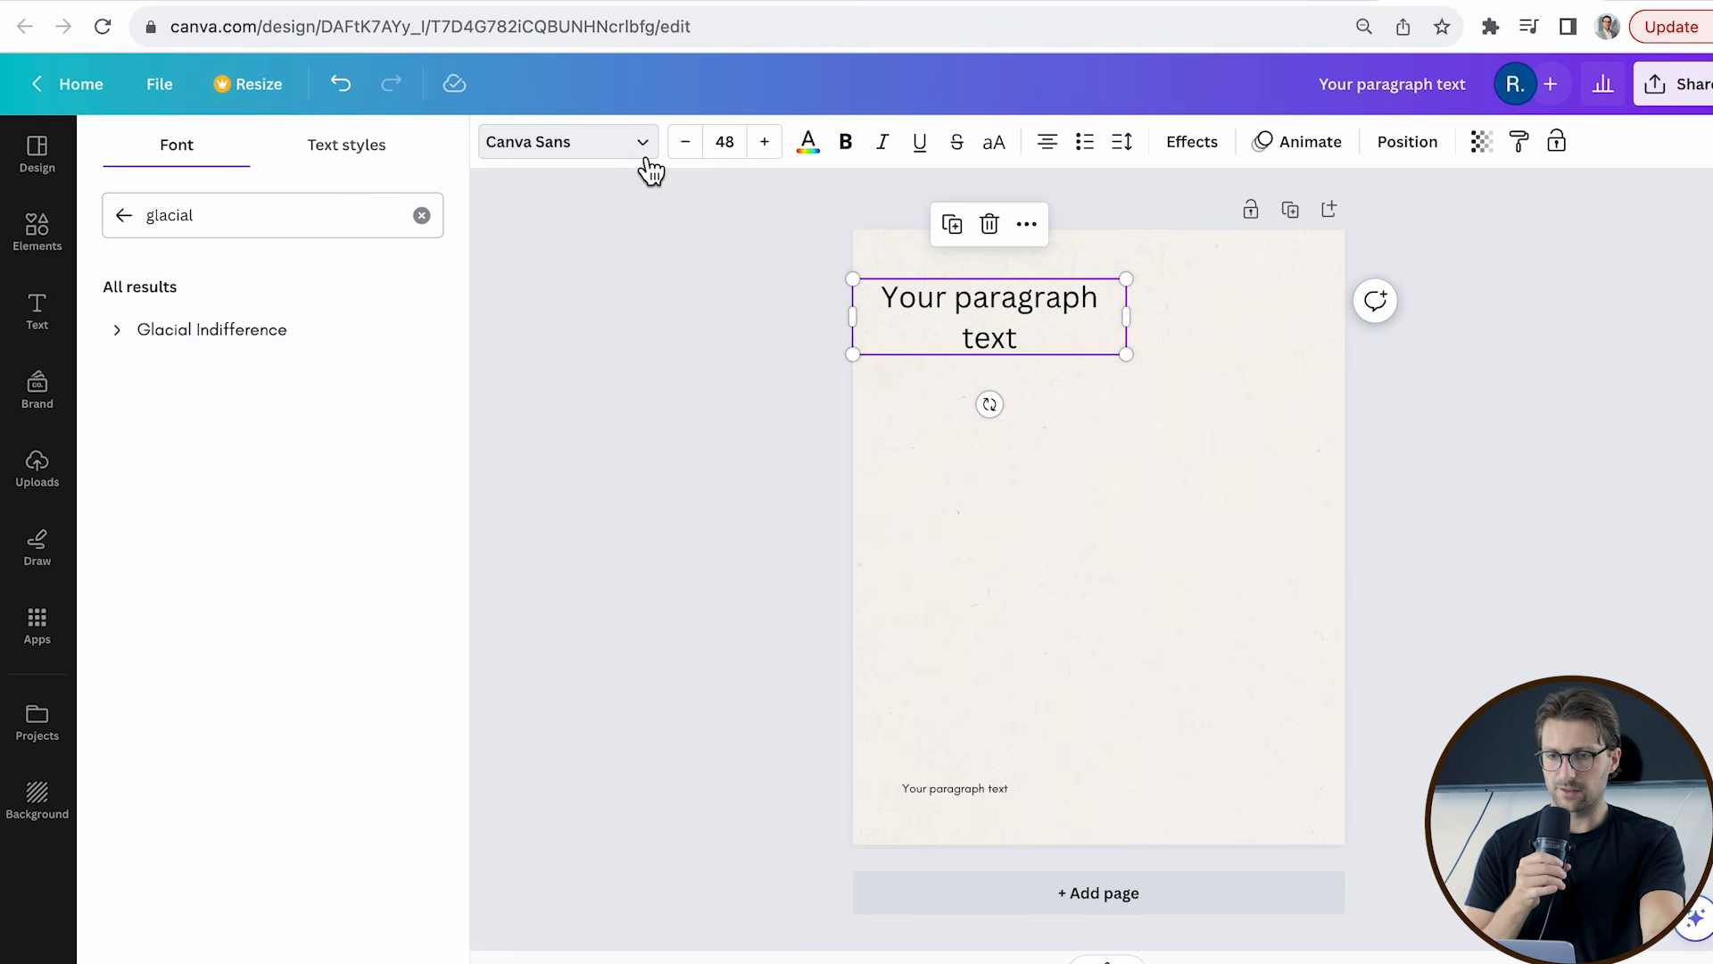
type("pop")
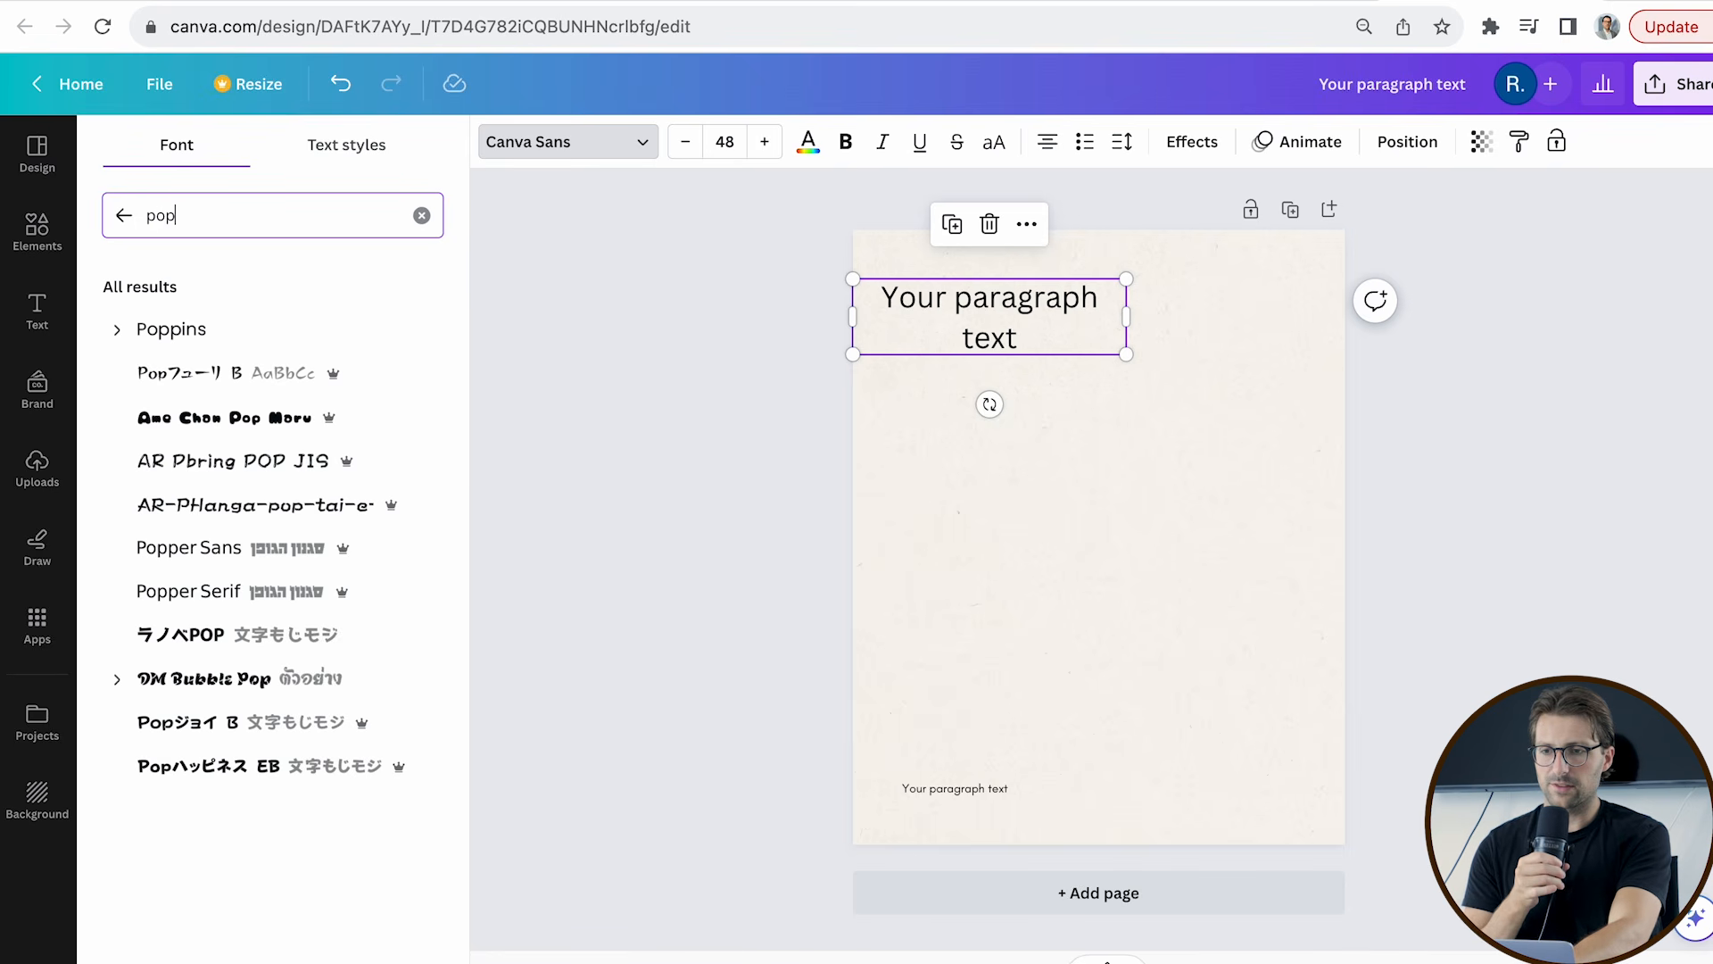
left_click(338, 326)
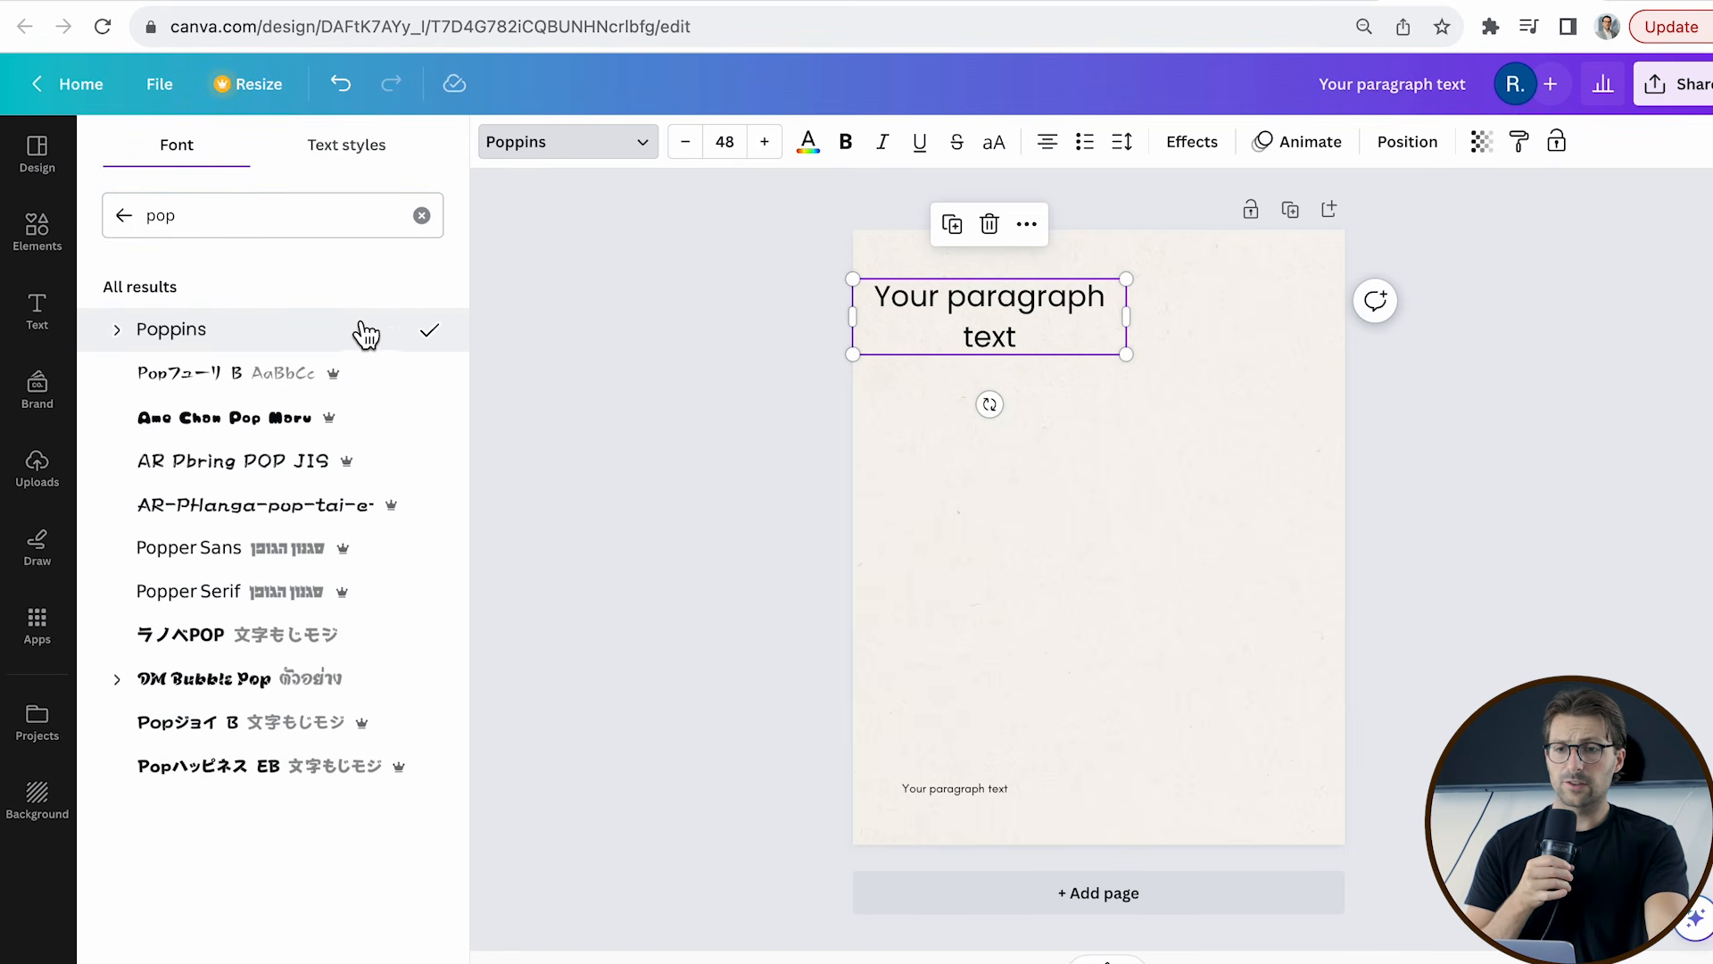
left_click(846, 142)
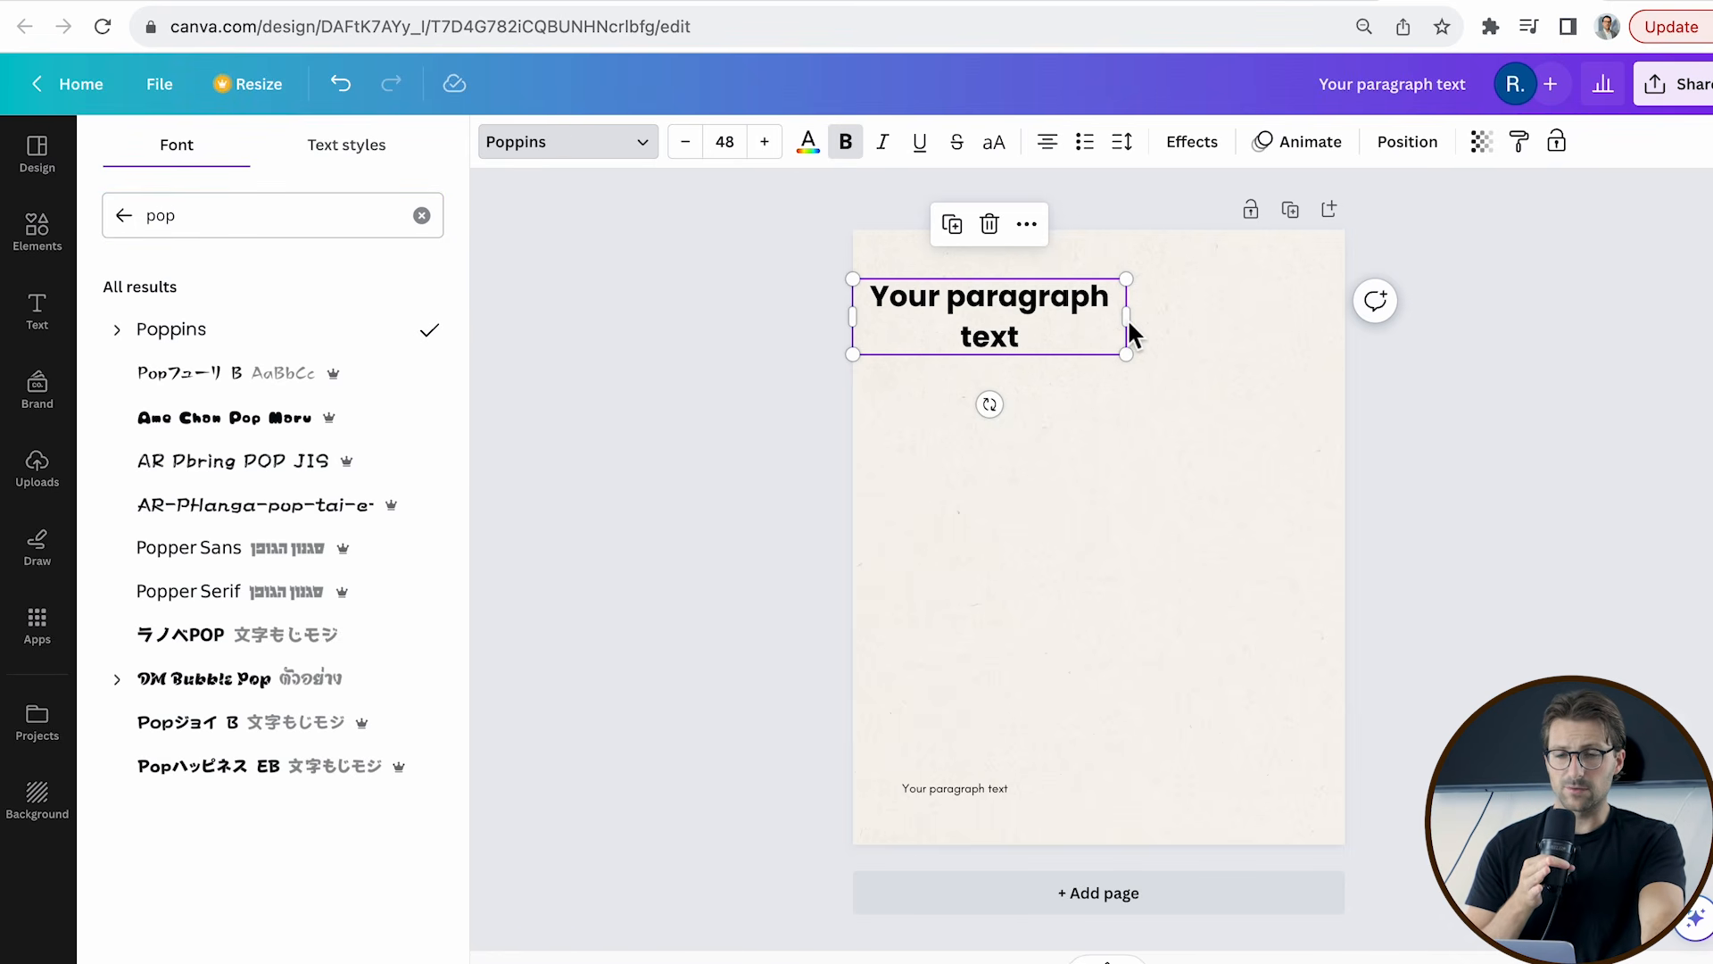
left_click_drag(1149, 327, 1298, 307)
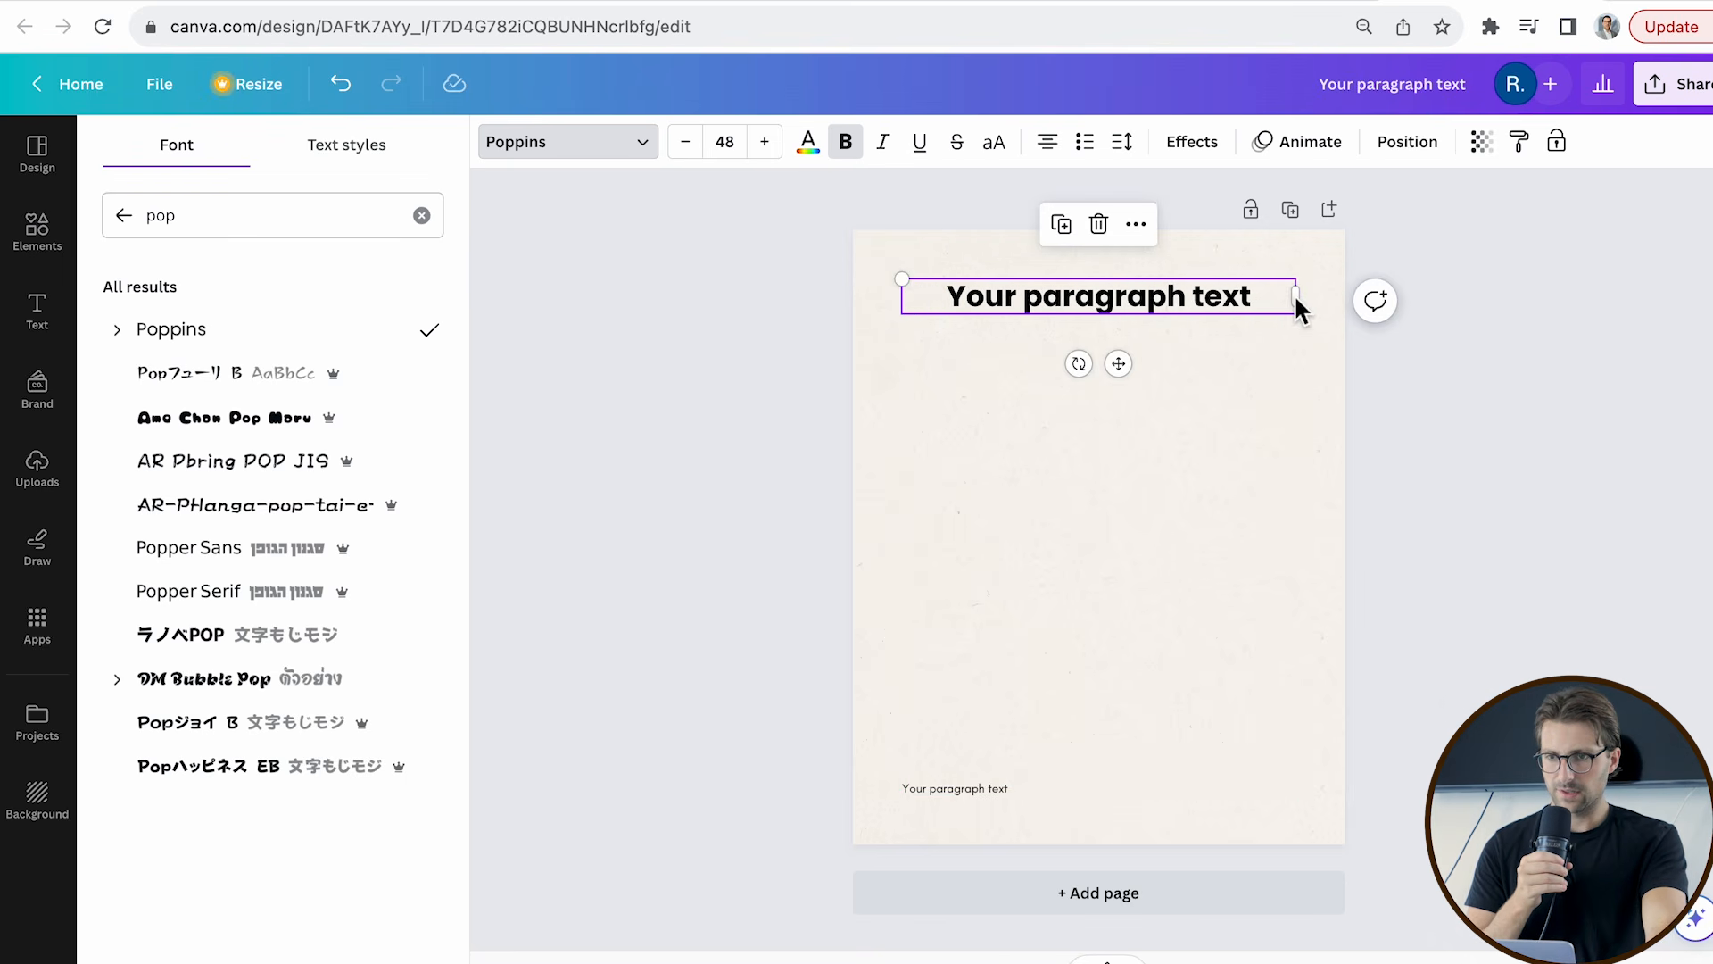
Add a straight line directly under the footer text, stretch it to the headline box's width and set its weight to 2.
left_click(71, 259)
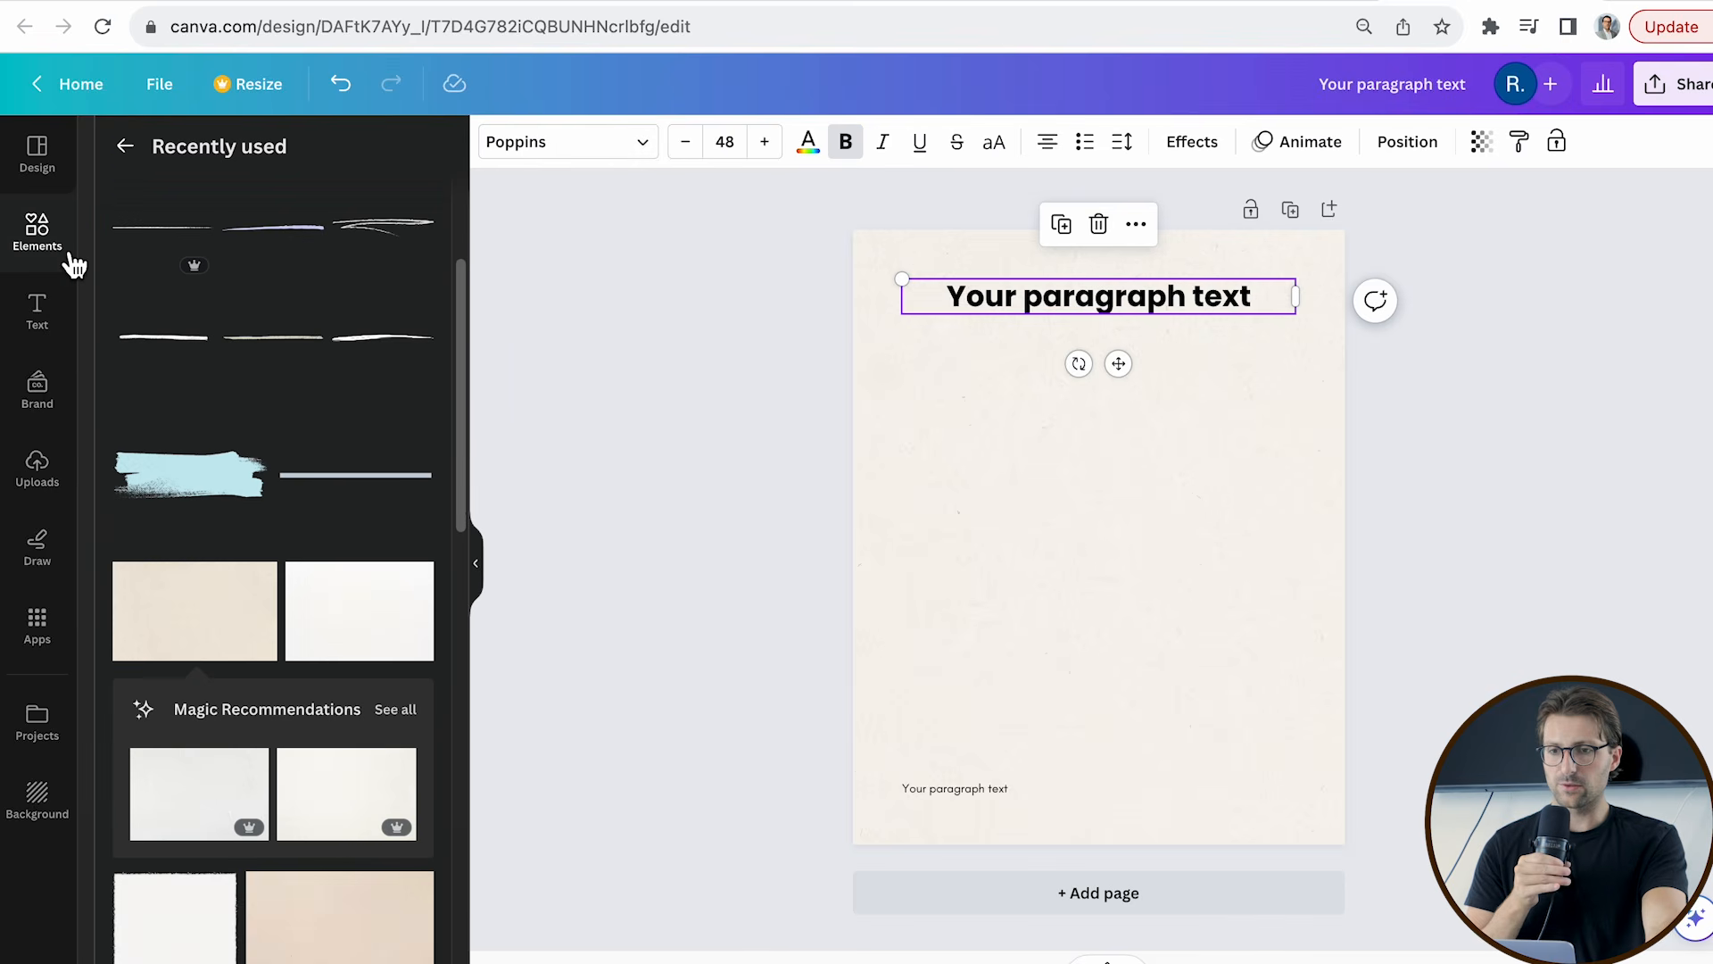
left_click(126, 146)
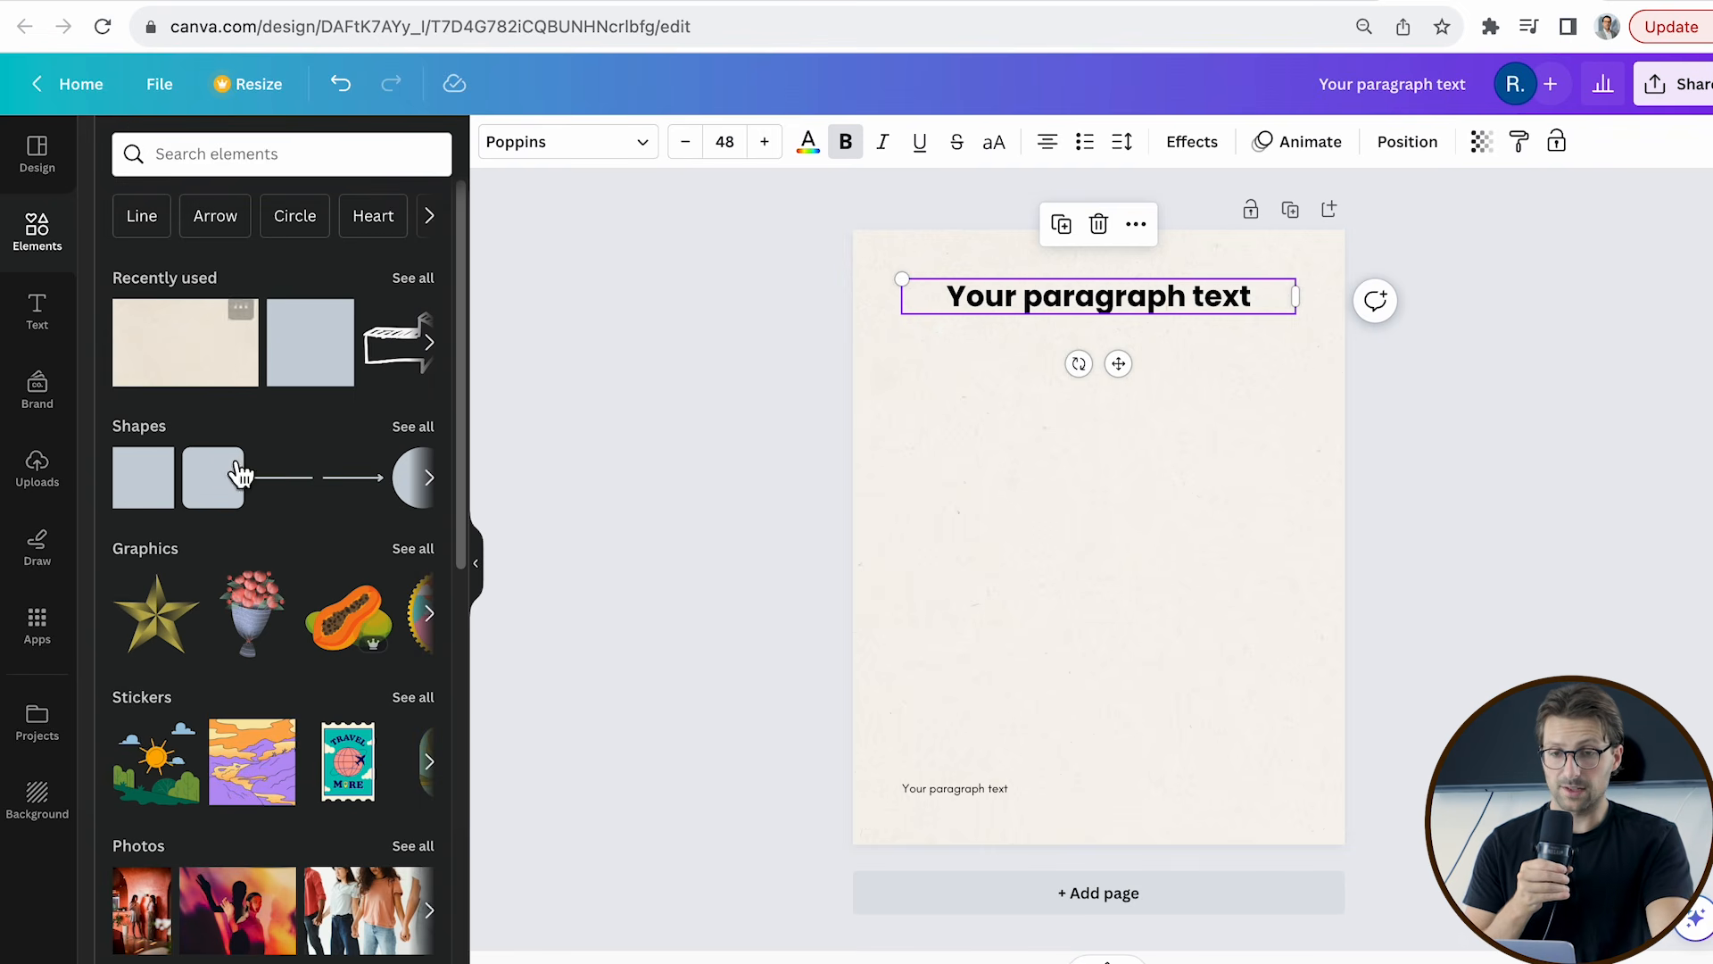
left_click(284, 479)
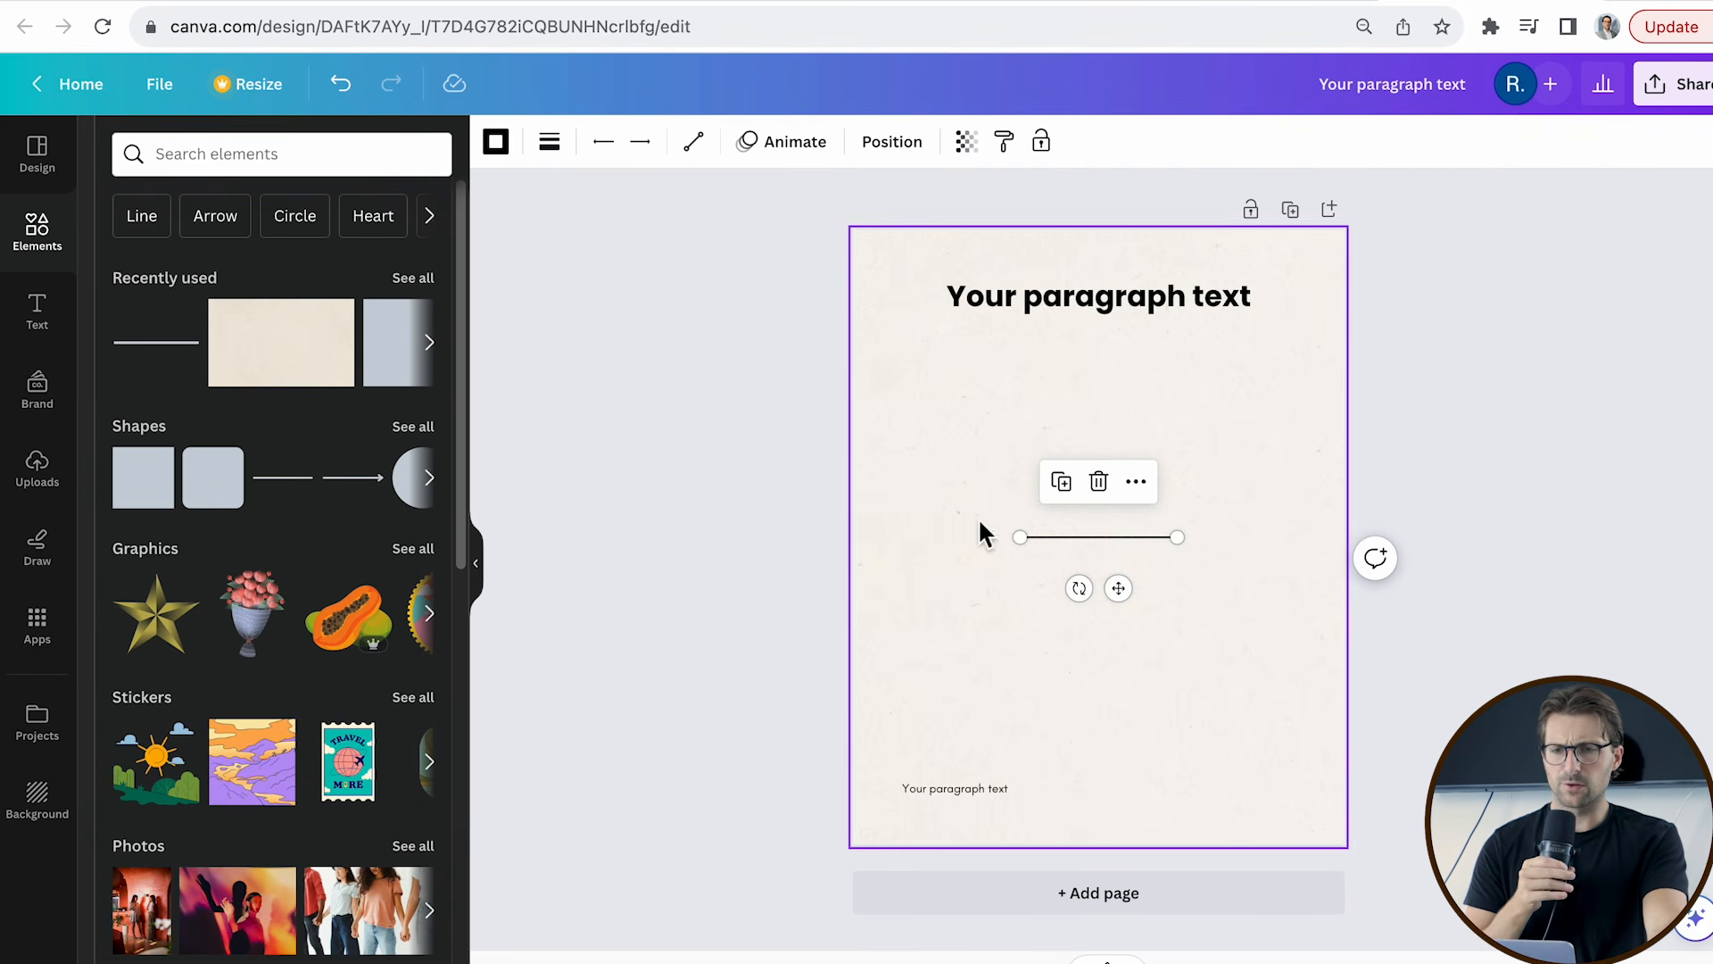
left_click_drag(1117, 537, 1296, 808)
left_click(549, 143)
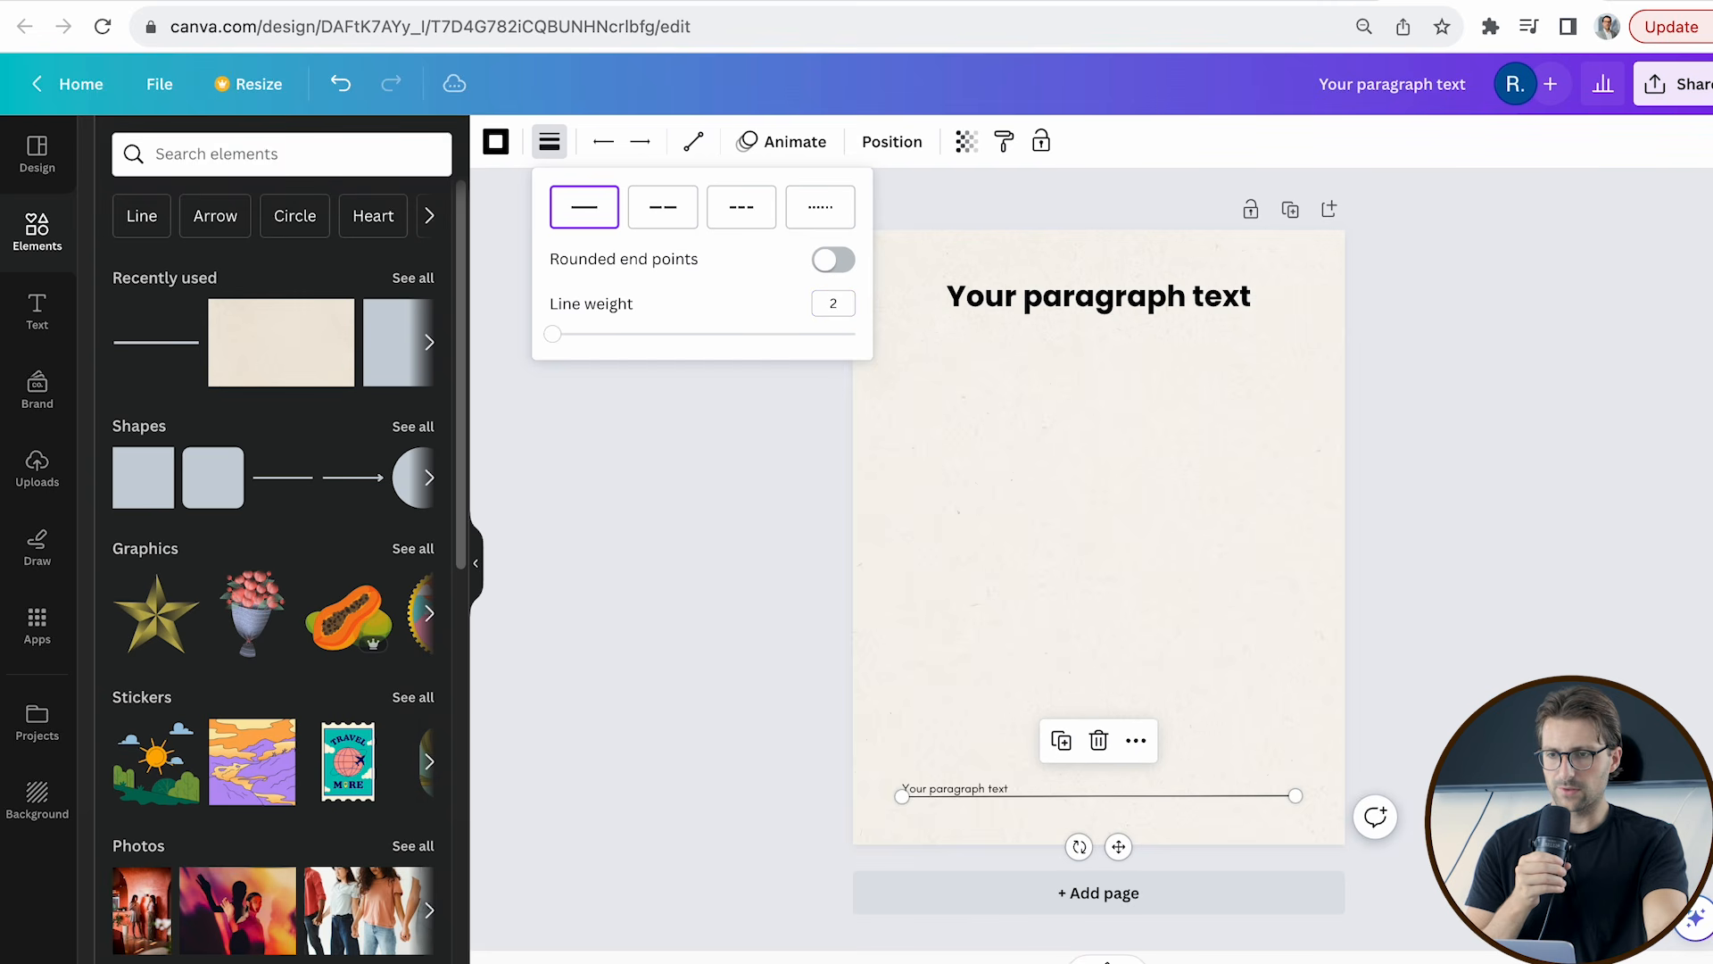
Replace the headline's placeholder text with "How To Make THIS Carousel Post for LinkedIn".
left_click(1224, 305)
double_click(1260, 301)
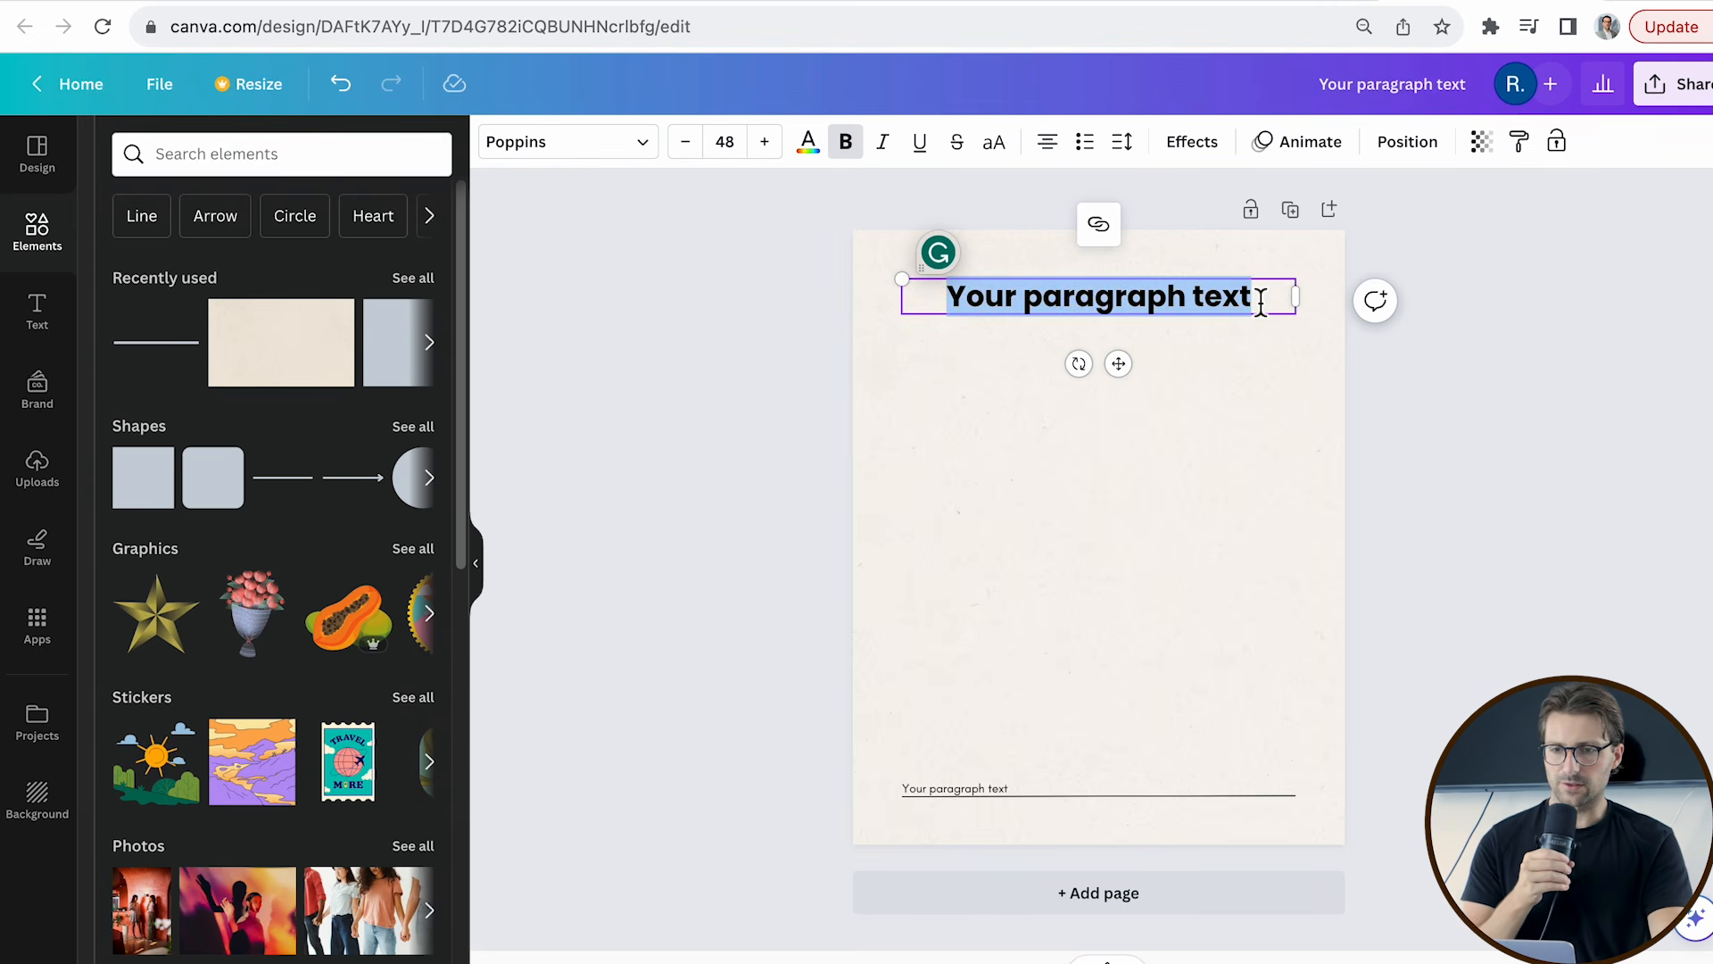
type("How To Make THIS Ca")
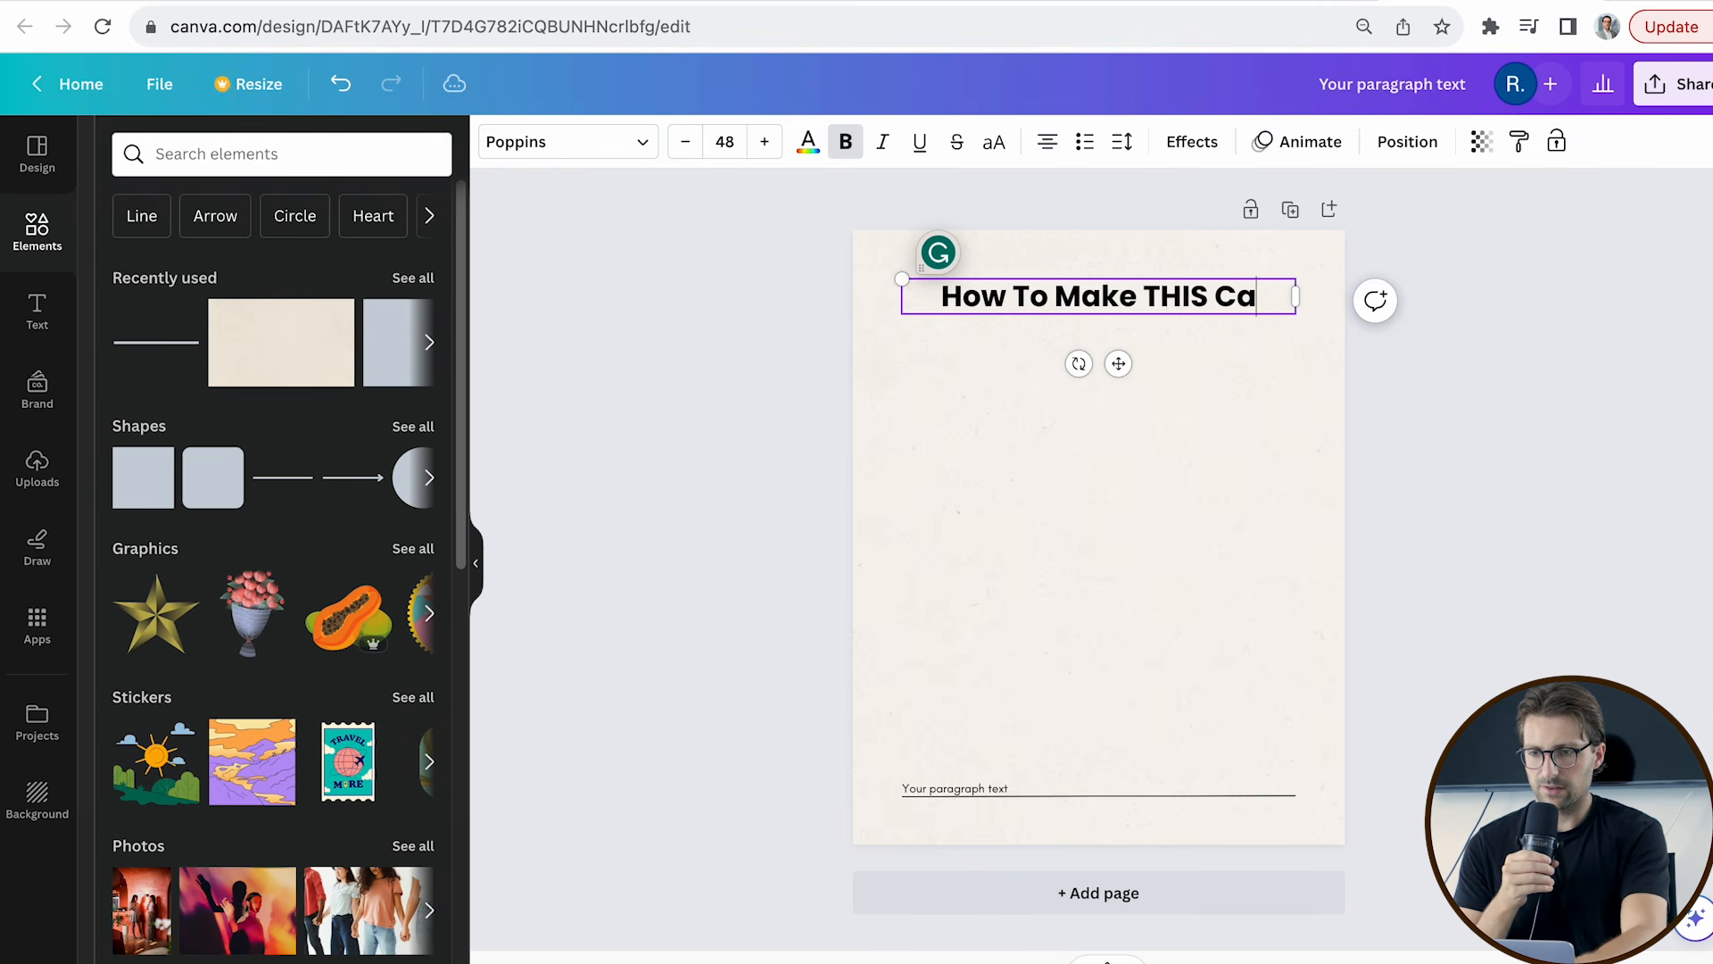
type("rousel Post for LinkedIn")
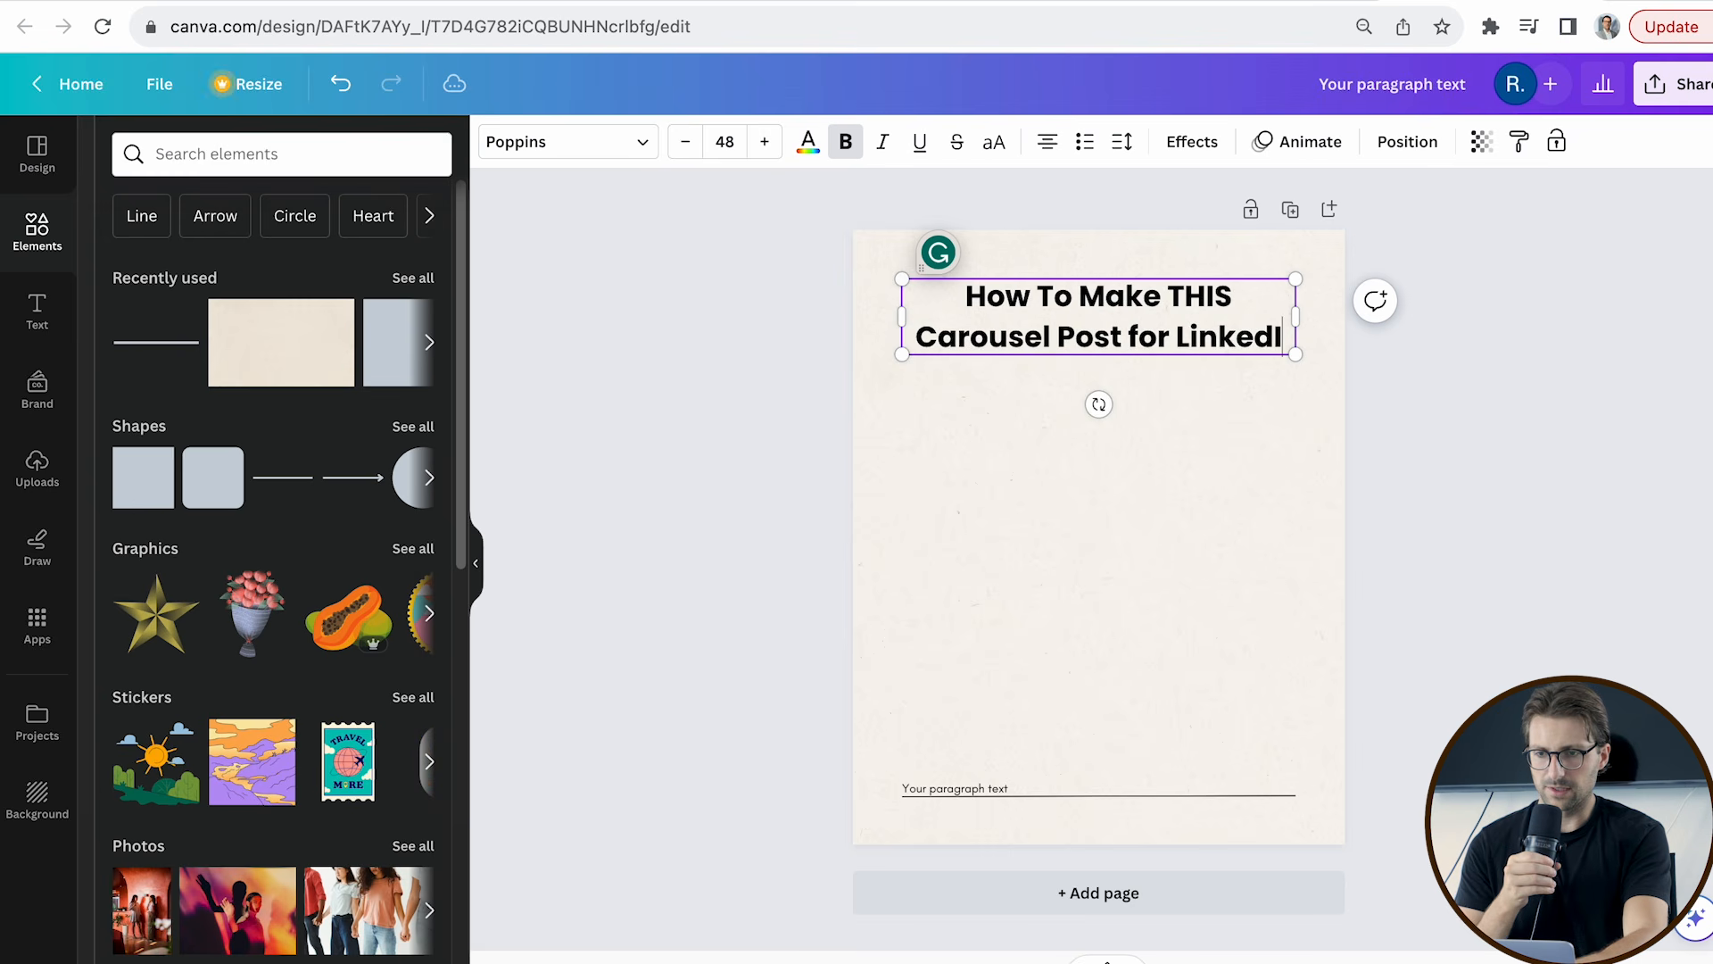
Replace the footer's placeholder text with the author's full name and place the box directly on top of the line.
left_click(990, 792)
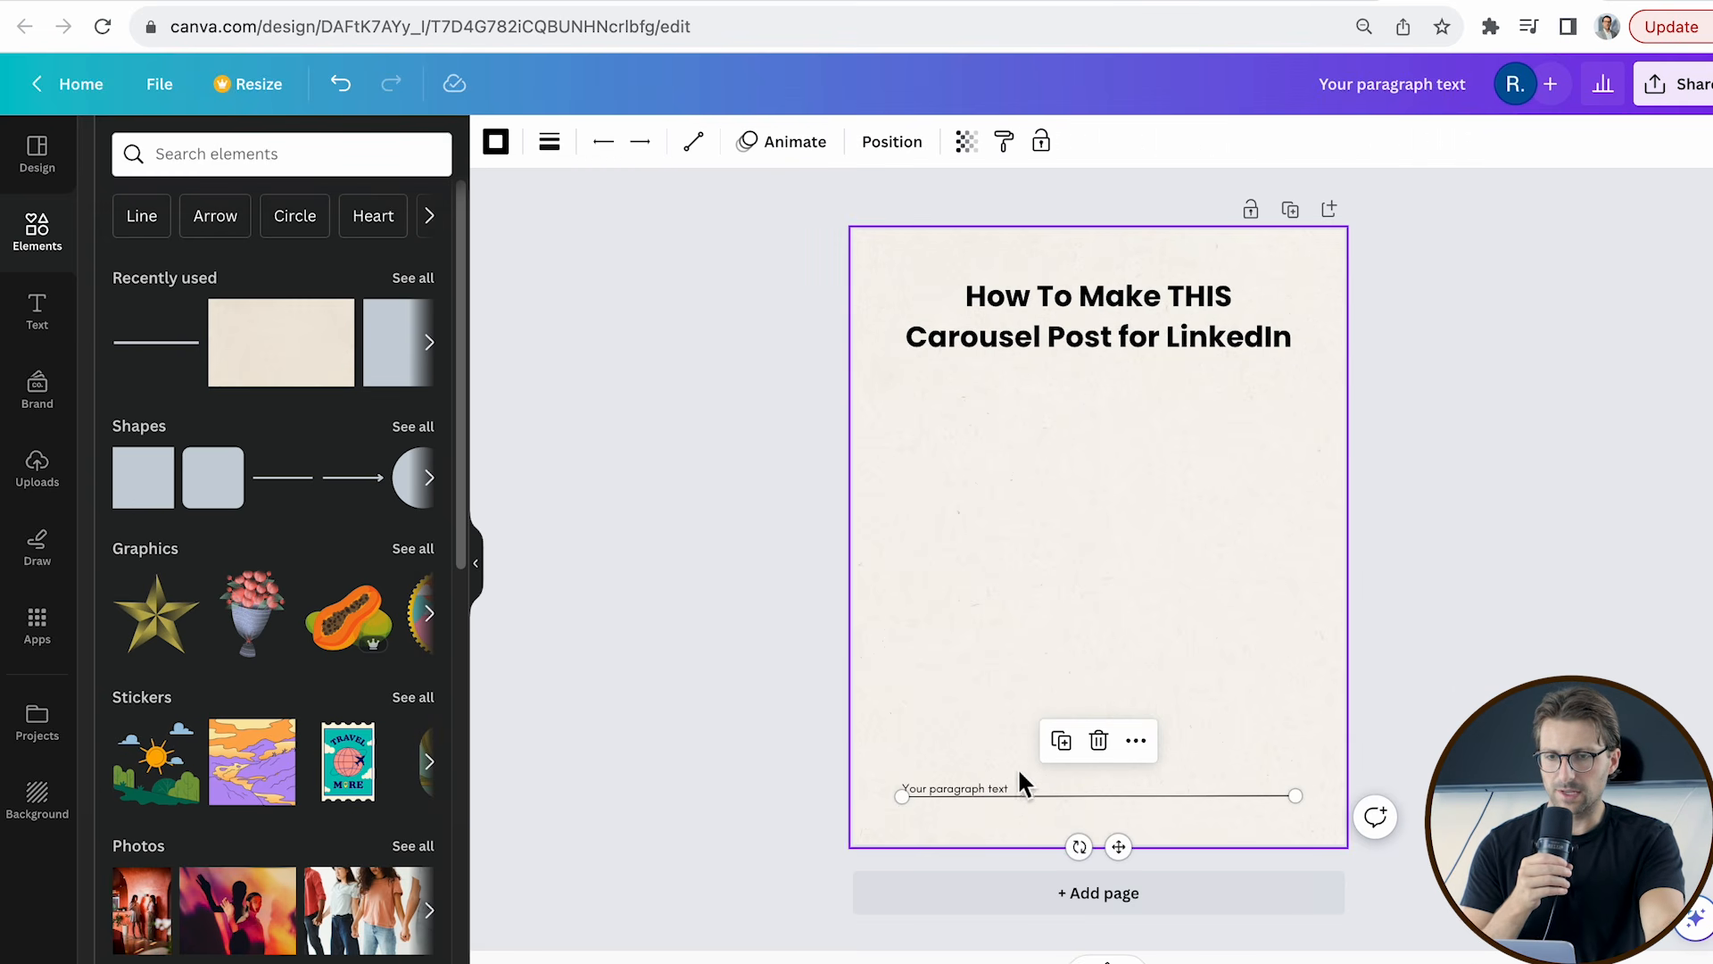
key("ctrl+z")
left_click(1035, 739)
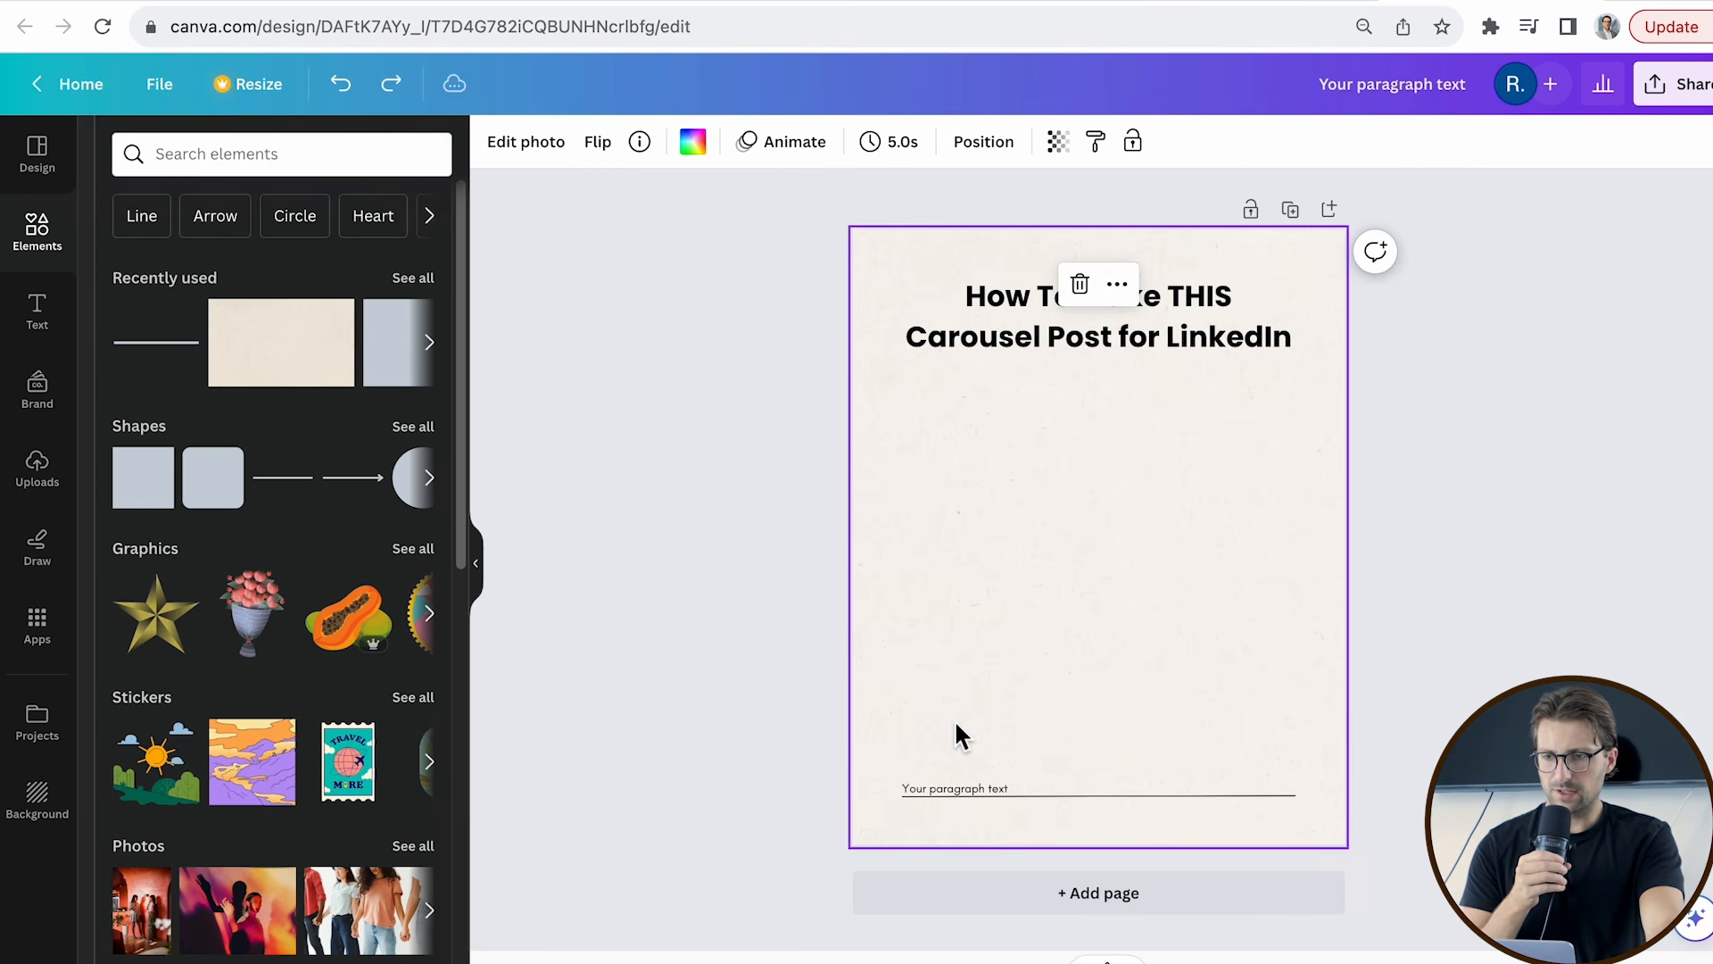
left_click(935, 790)
left_click_drag(936, 792, 939, 776)
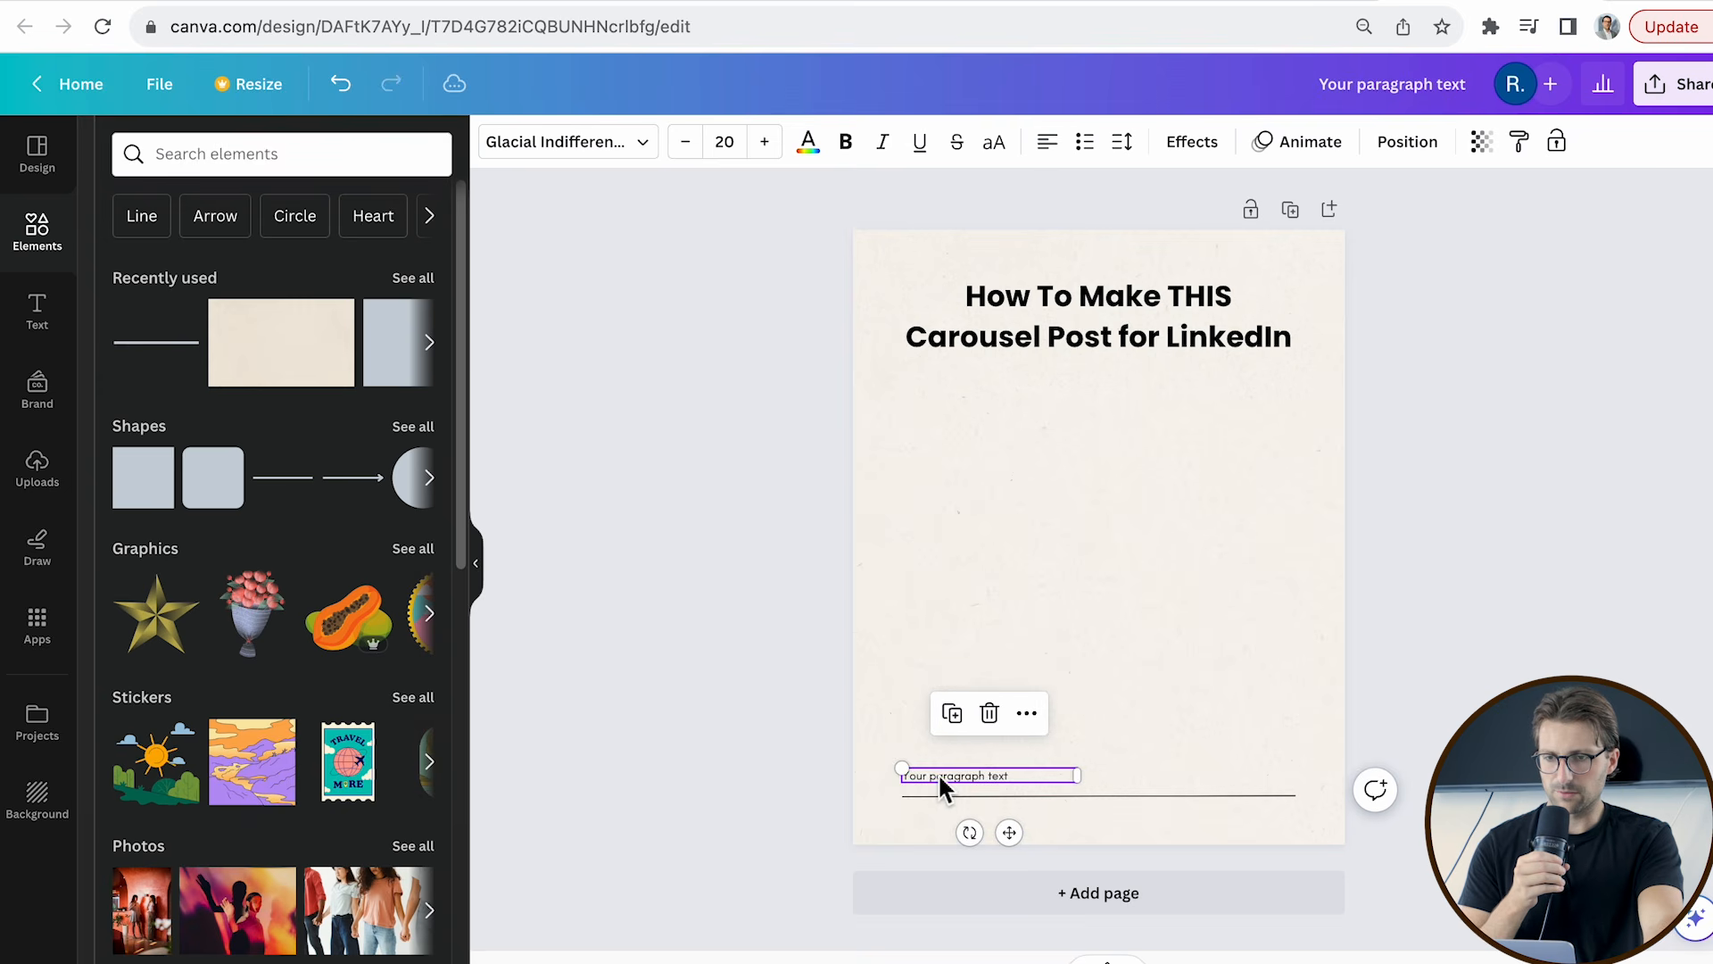
left_click(938, 775)
type("René Delescen")
key("Escape")
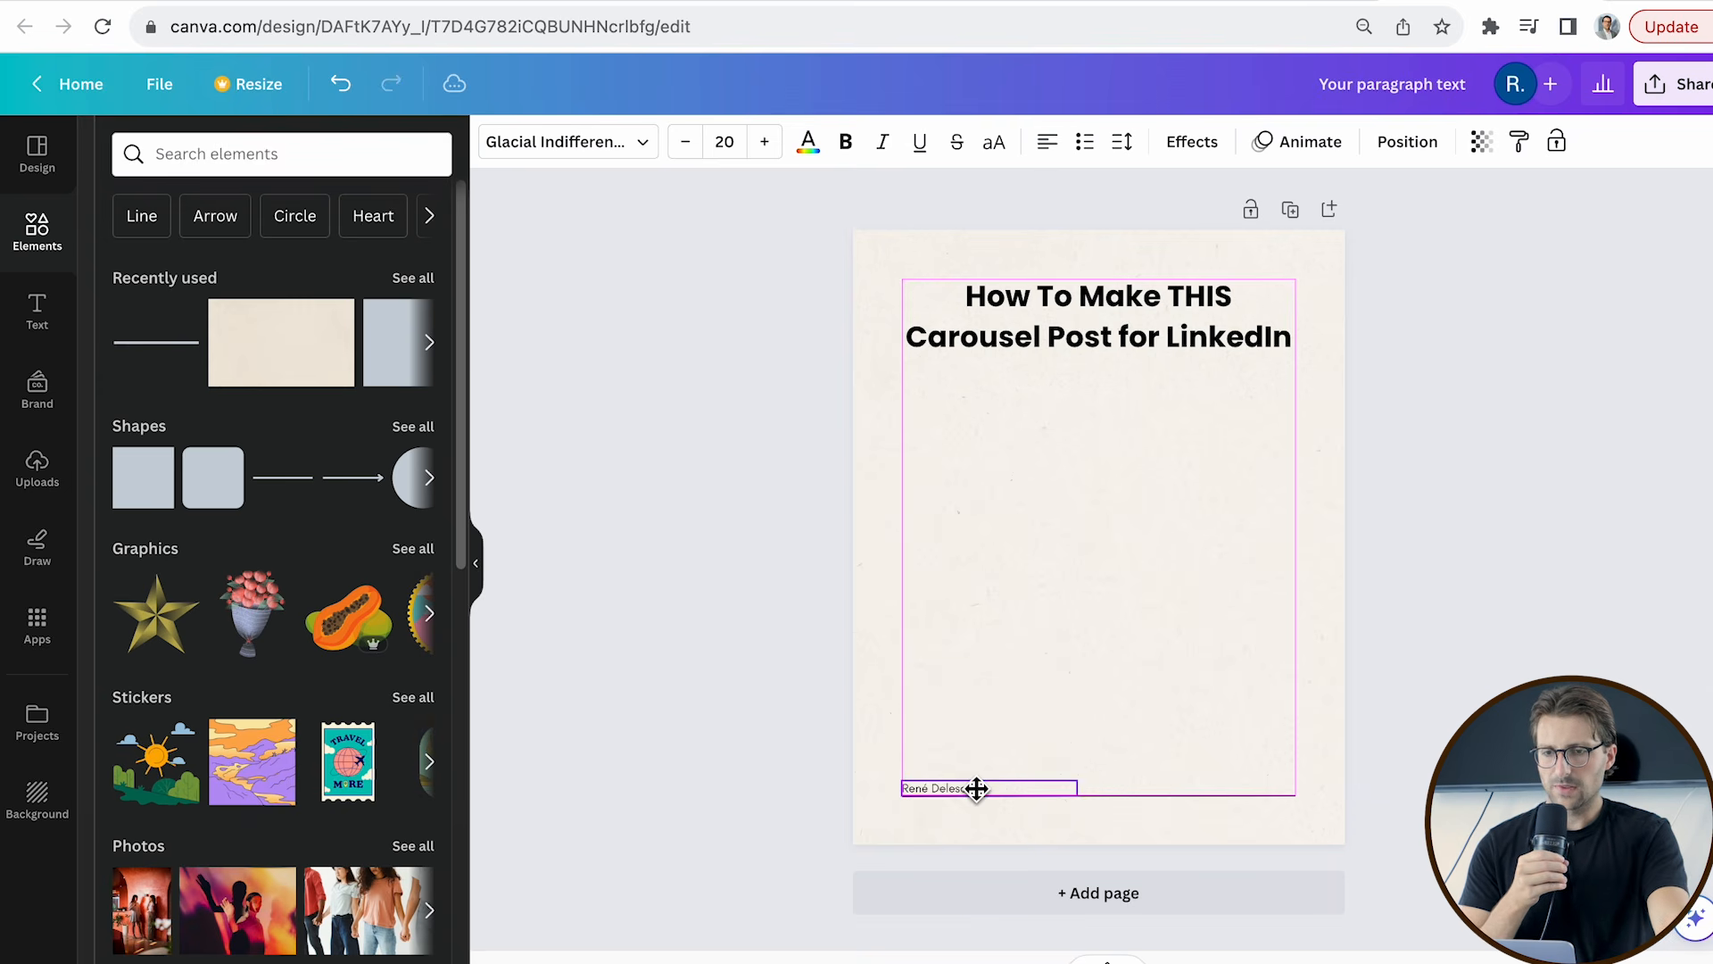
Duplicate the finished page to create a second page.
left_click(1062, 749)
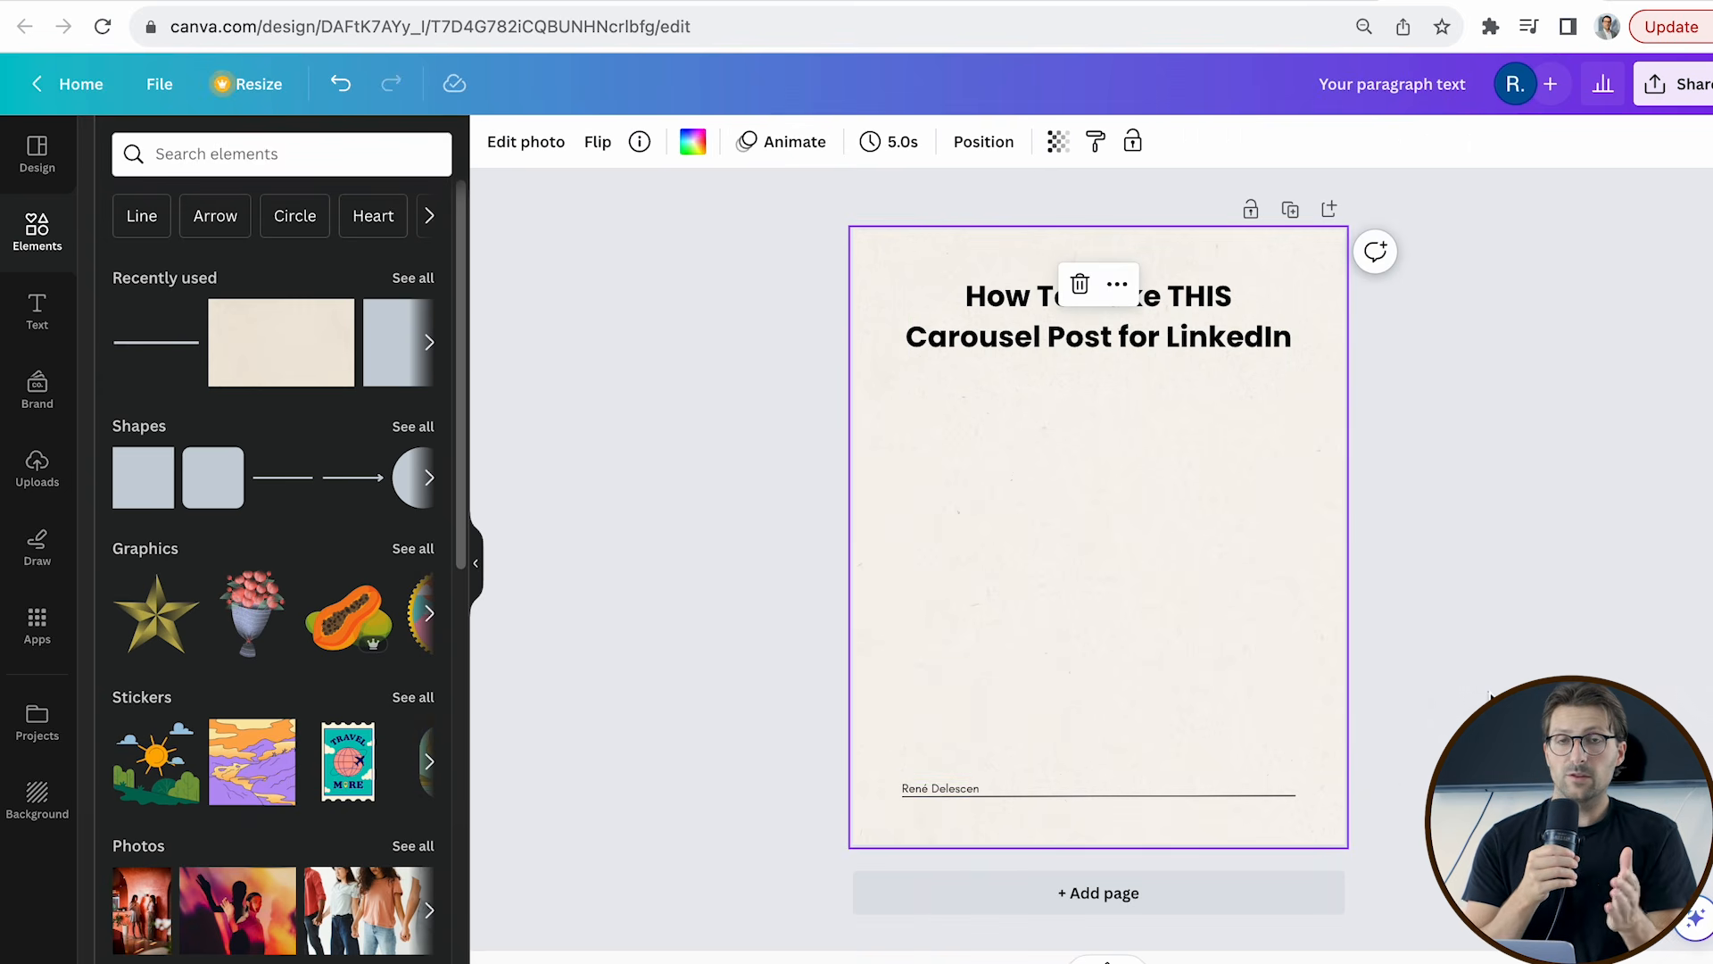
left_click(1476, 390)
left_click(1290, 211)
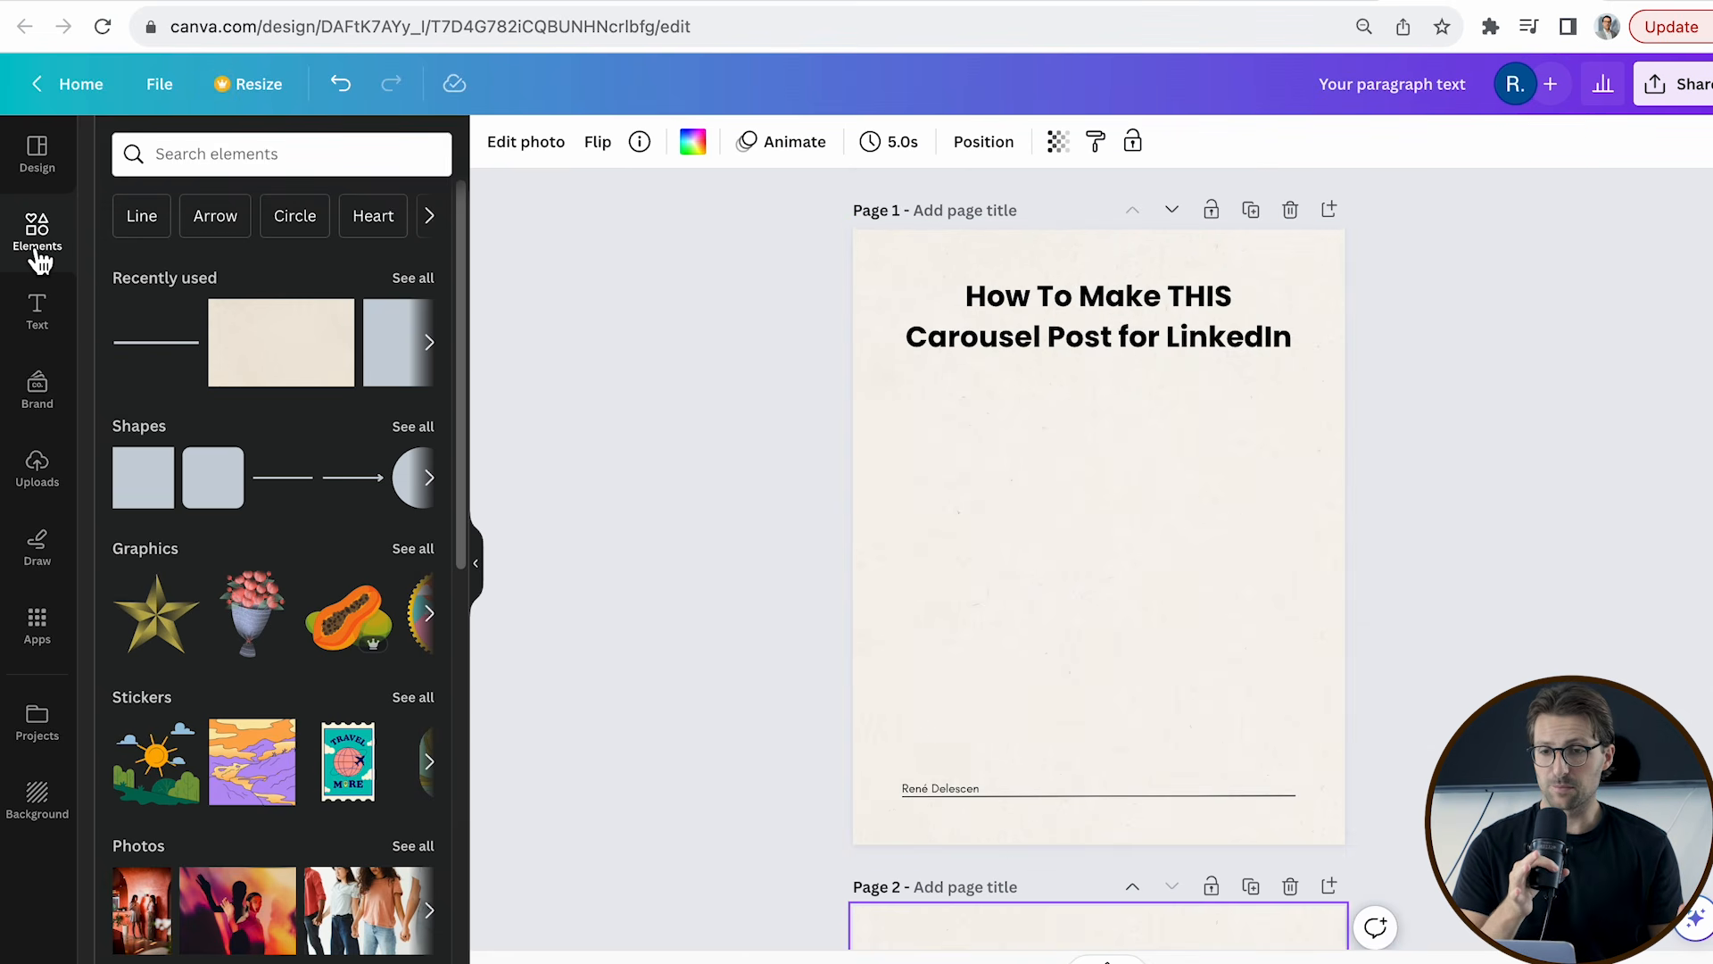
Search the graphics for "highlight" and try the light-blue brush stroke on the headline of page 1.
left_click(259, 154)
type("highlight")
key("Return")
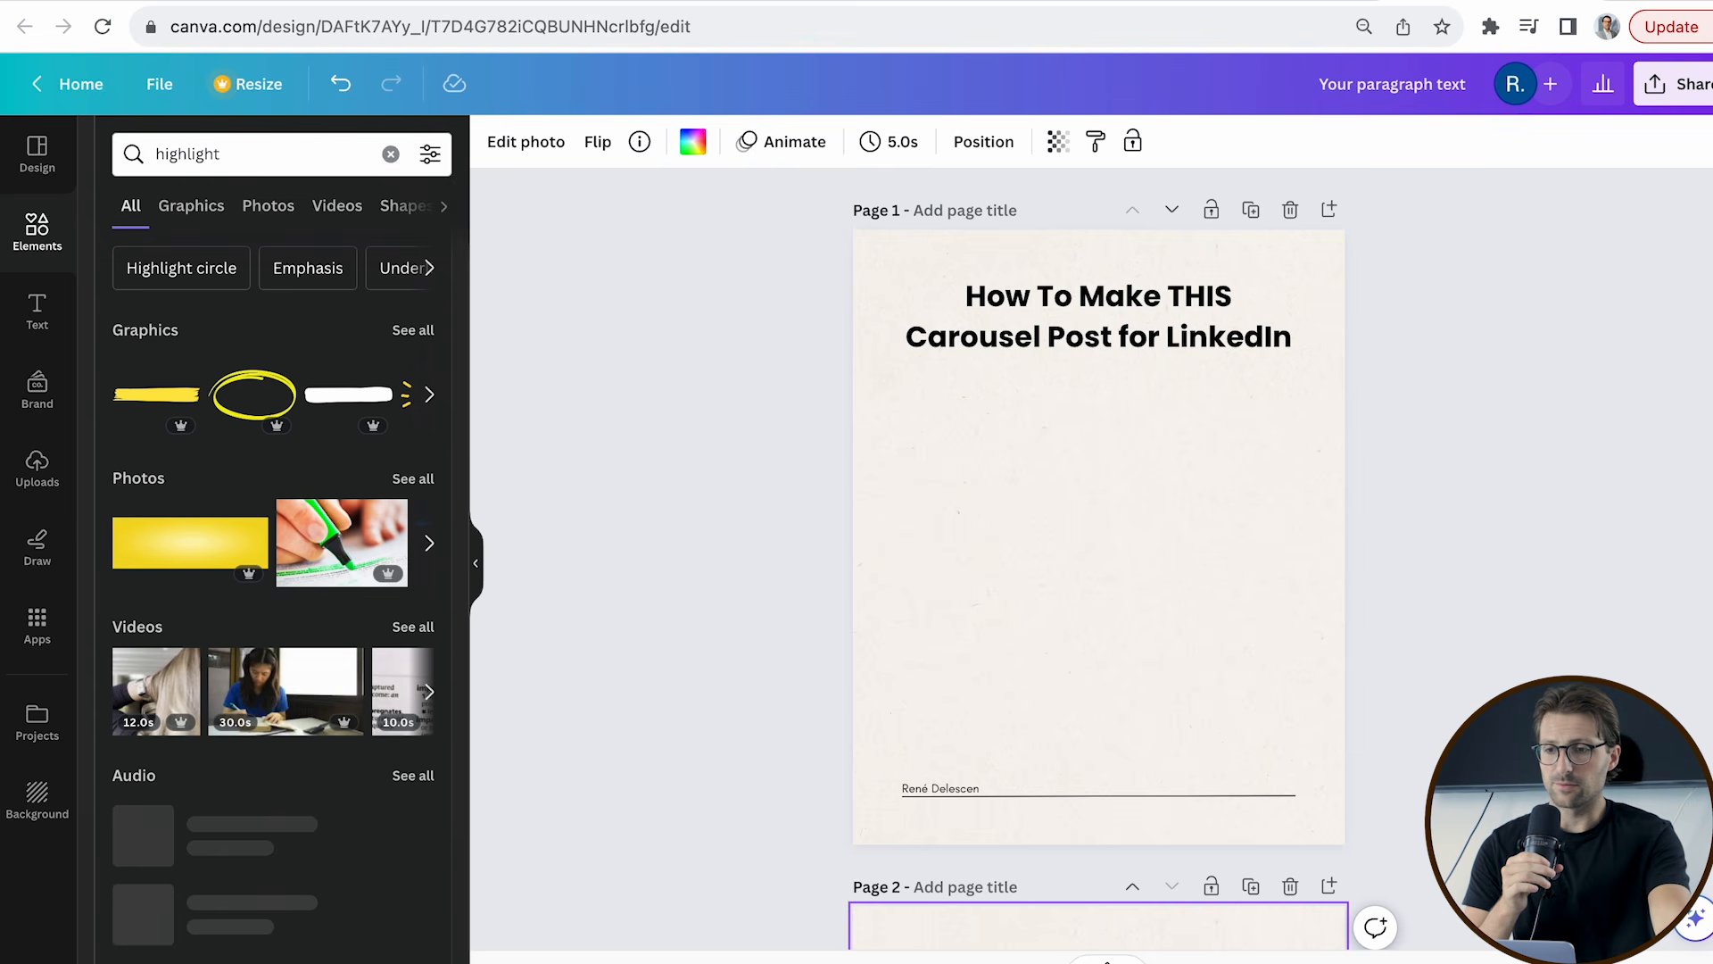
left_click(413, 332)
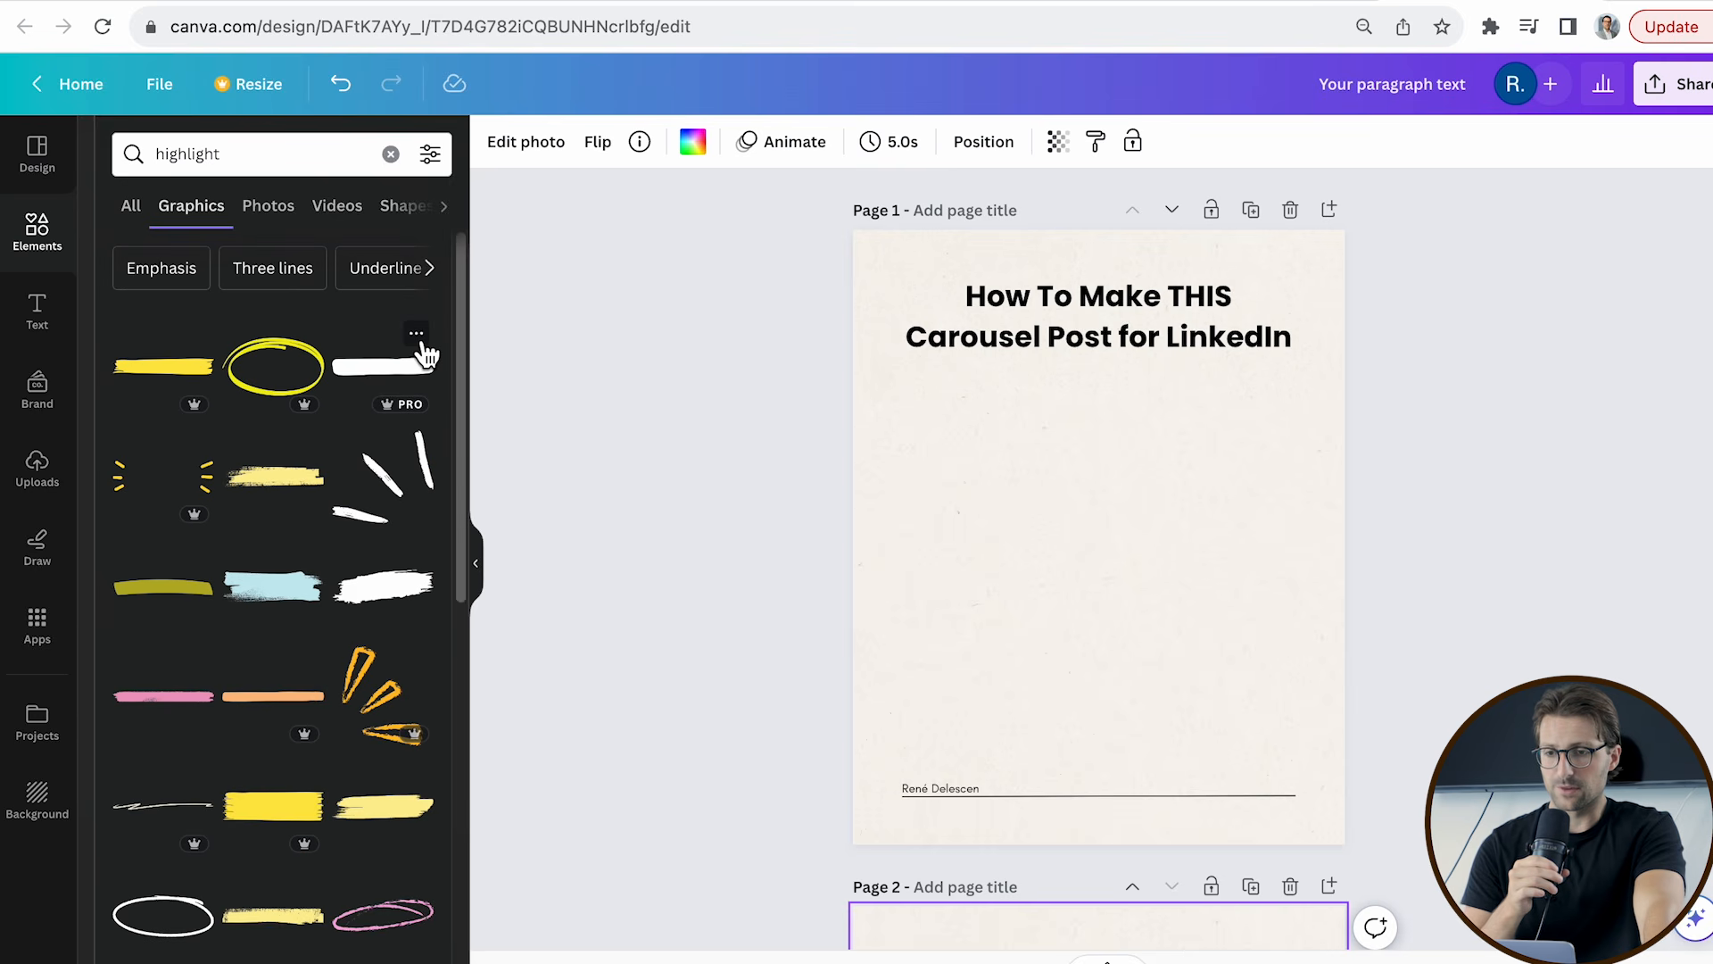
left_click(301, 596)
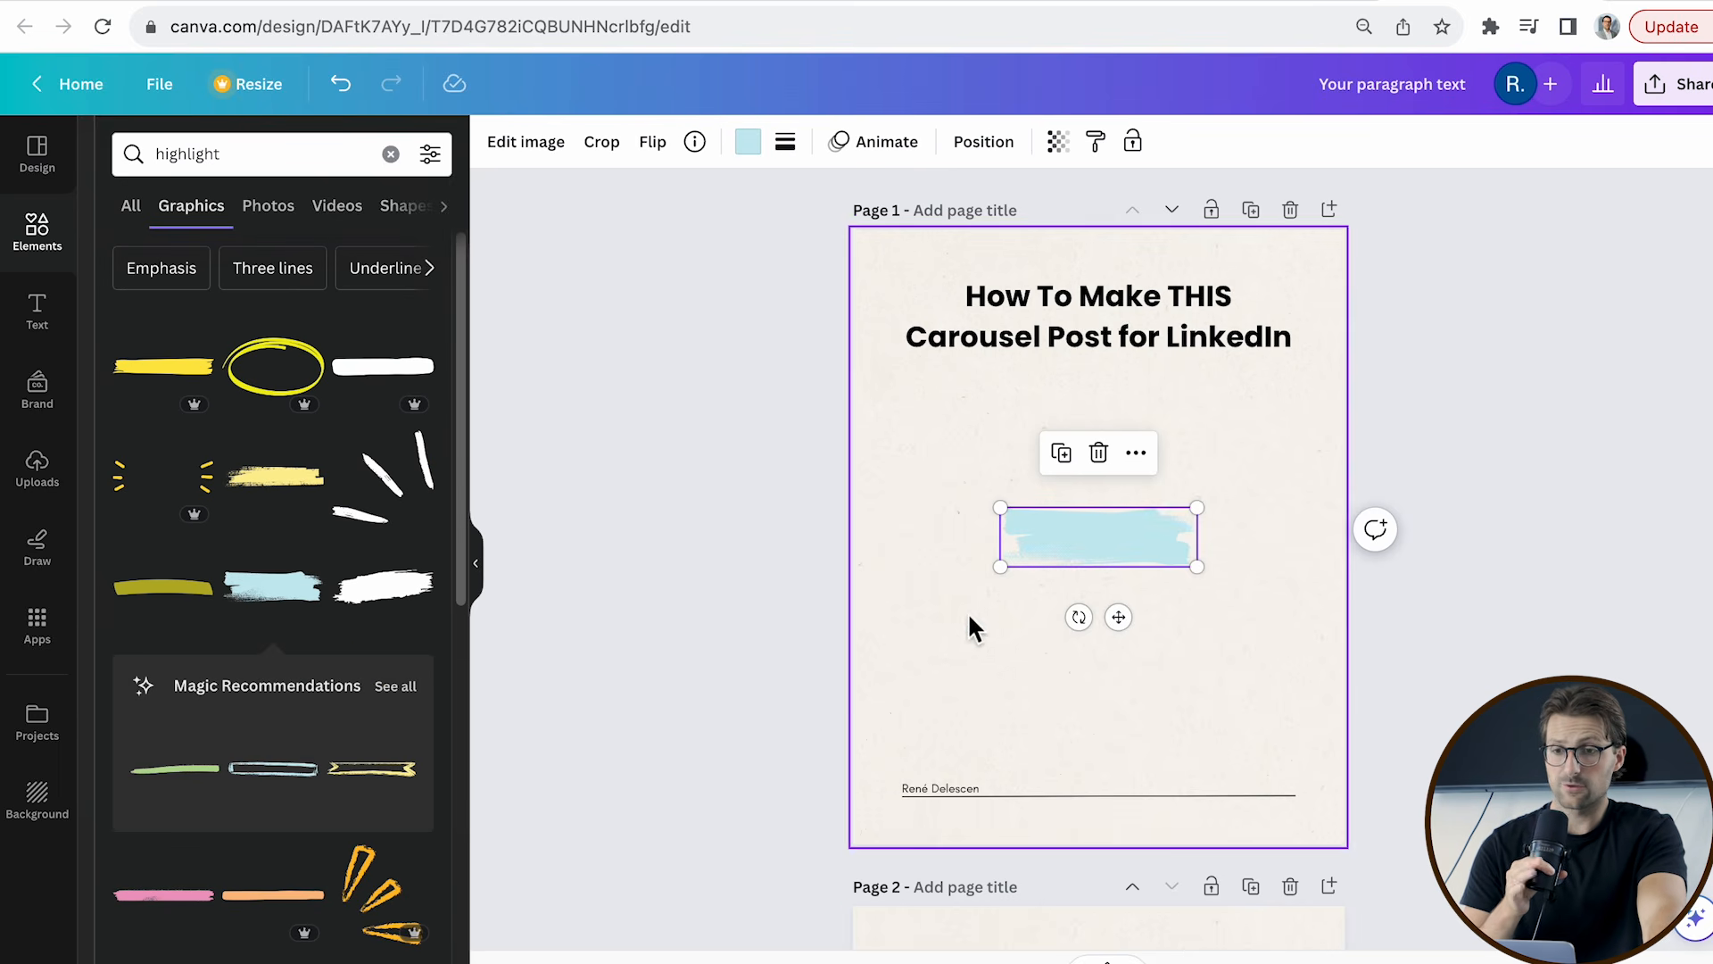
left_click_drag(1086, 546, 977, 348)
key("BackSpace")
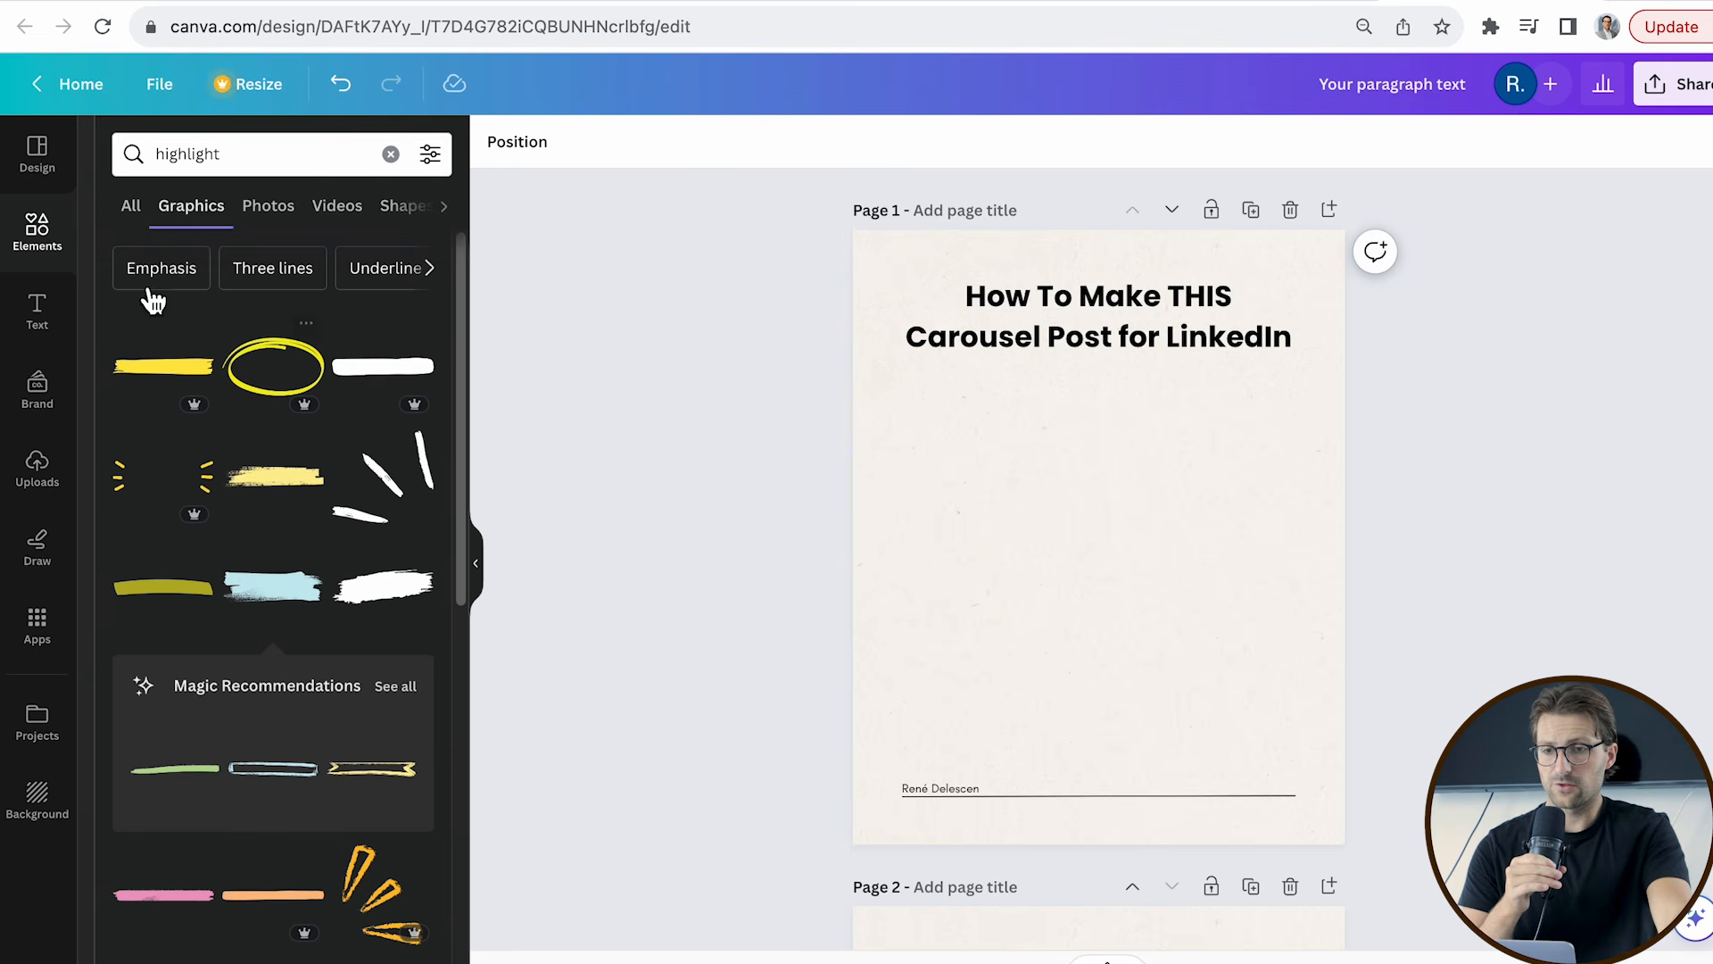
Add a square shape to page 1 and fill it with the custom colour #D7F9FF.
left_click(54, 259)
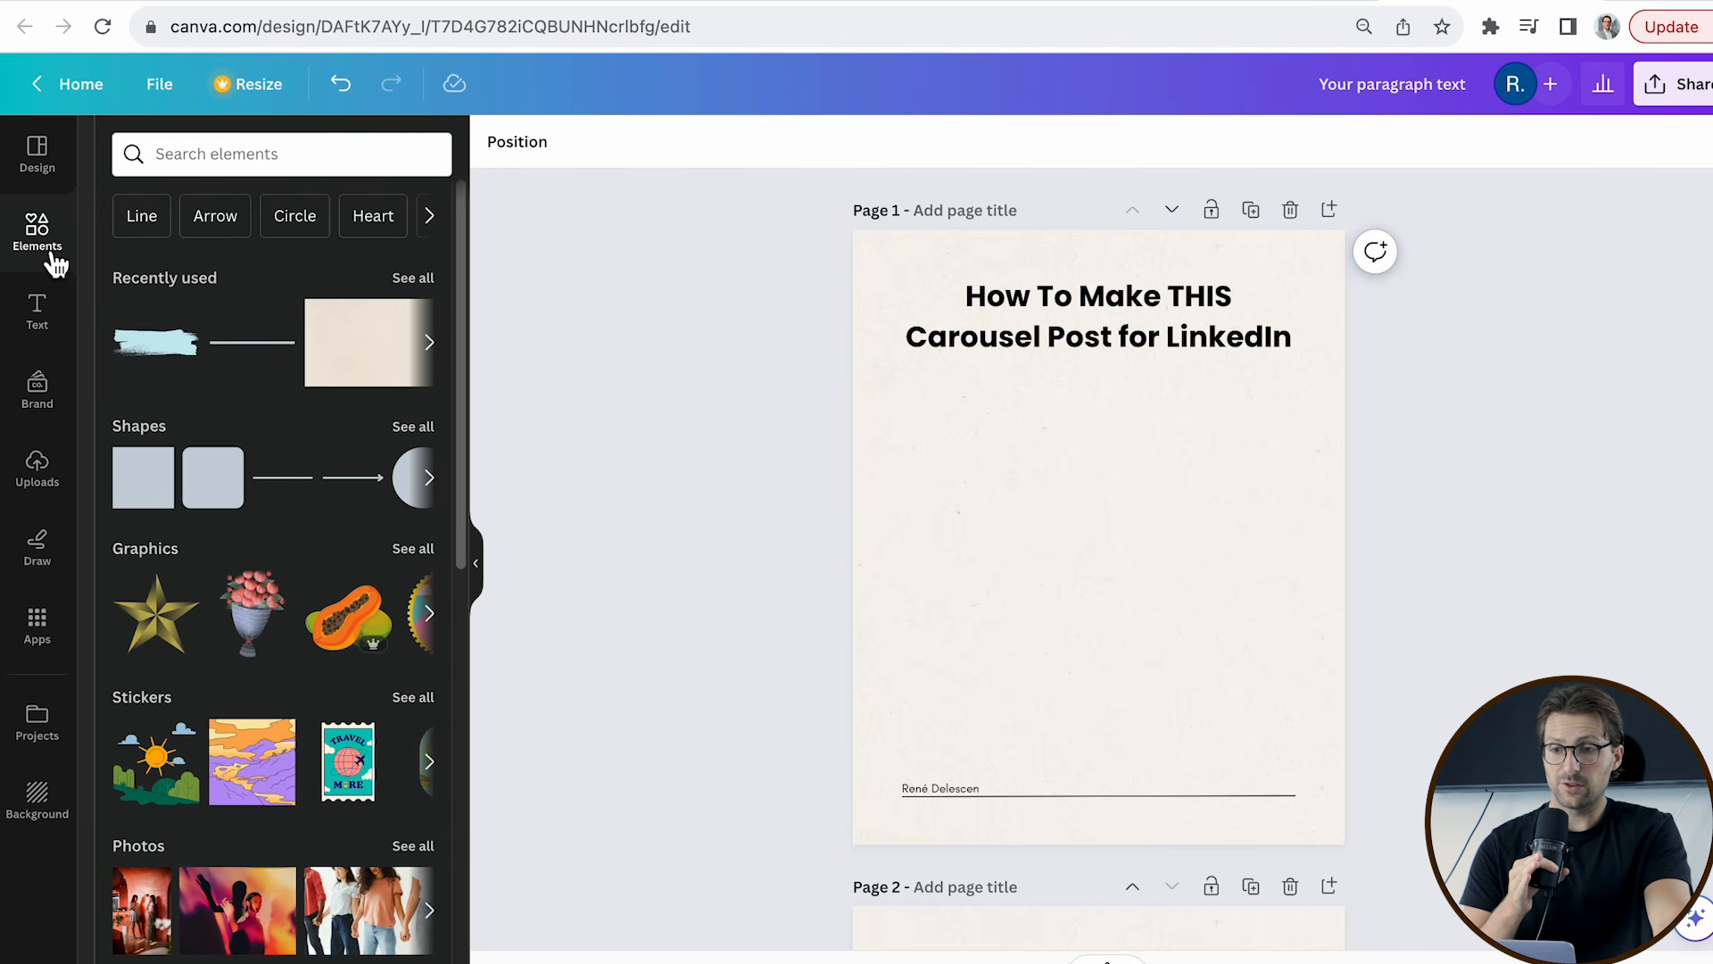
left_click(156, 496)
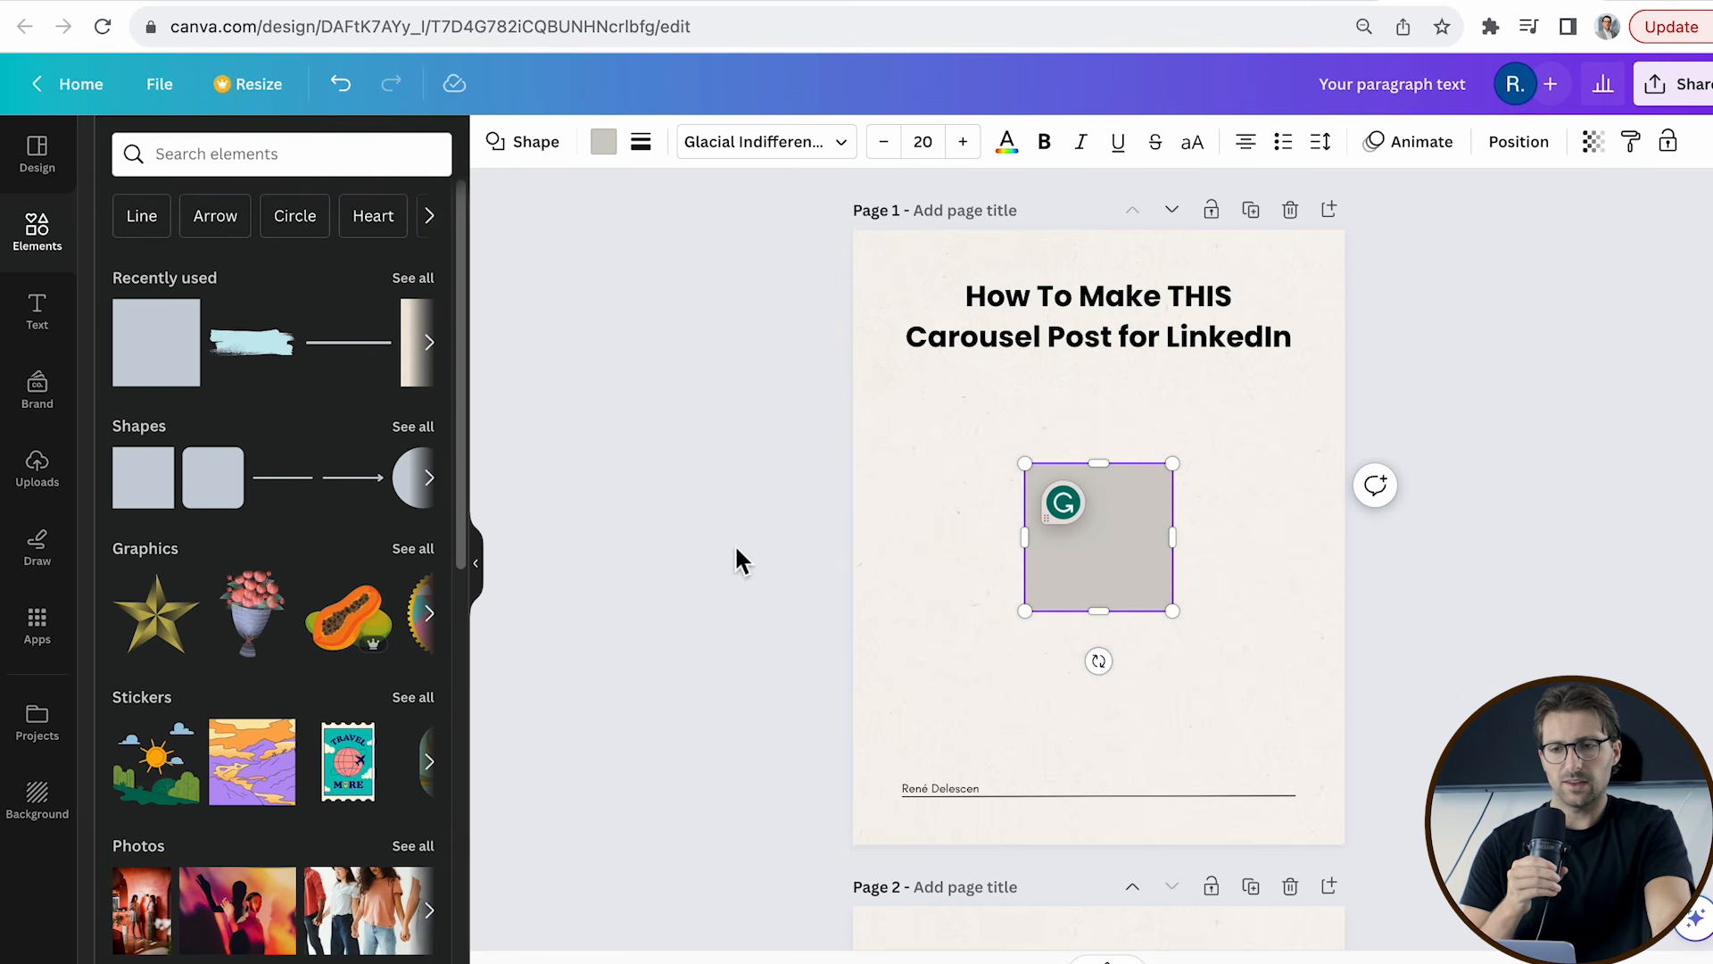
left_click(1123, 568)
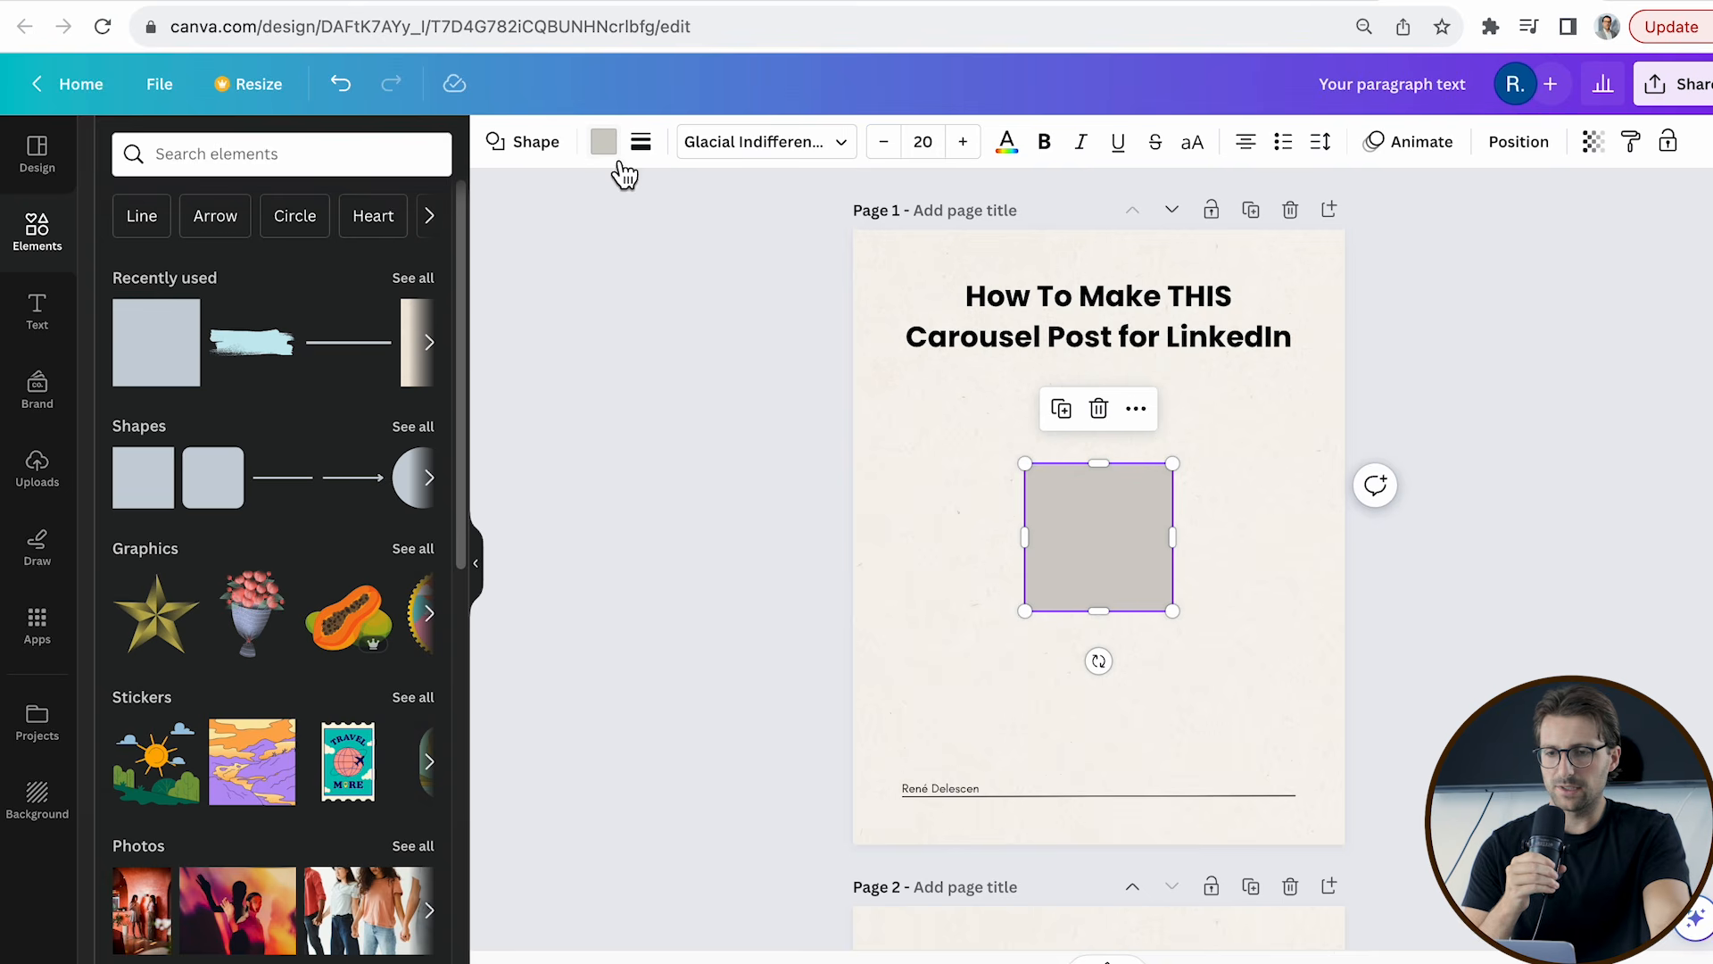
left_click(603, 143)
left_click(129, 277)
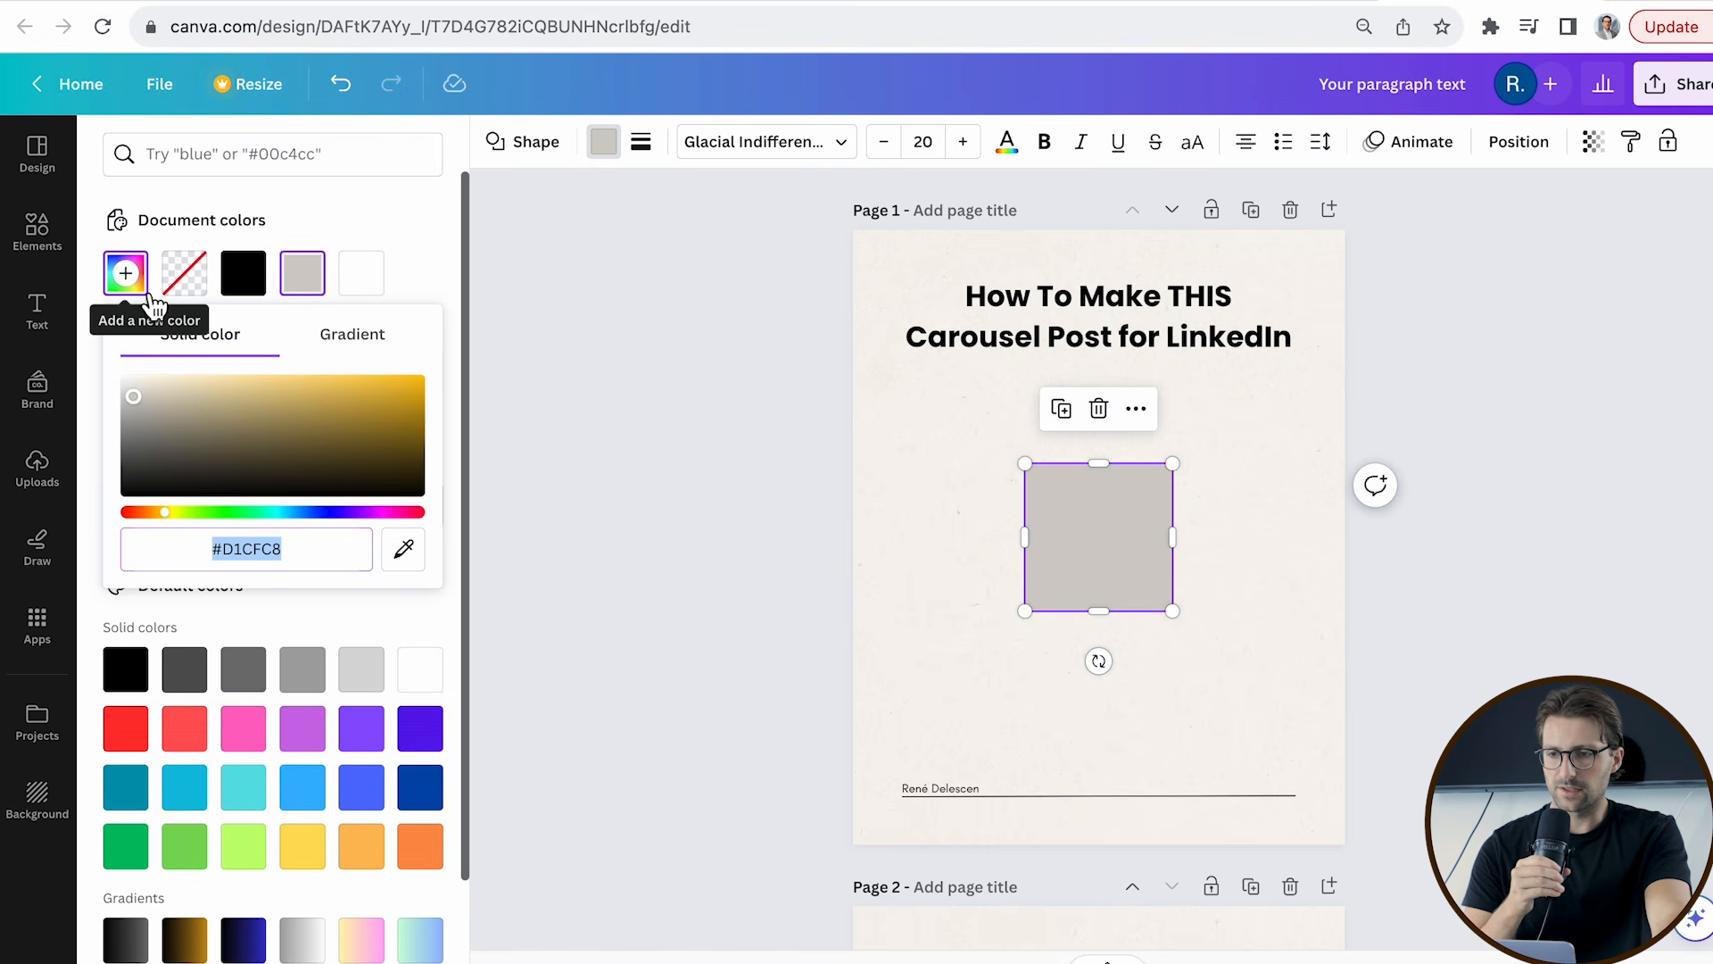
type("#D7F9FF")
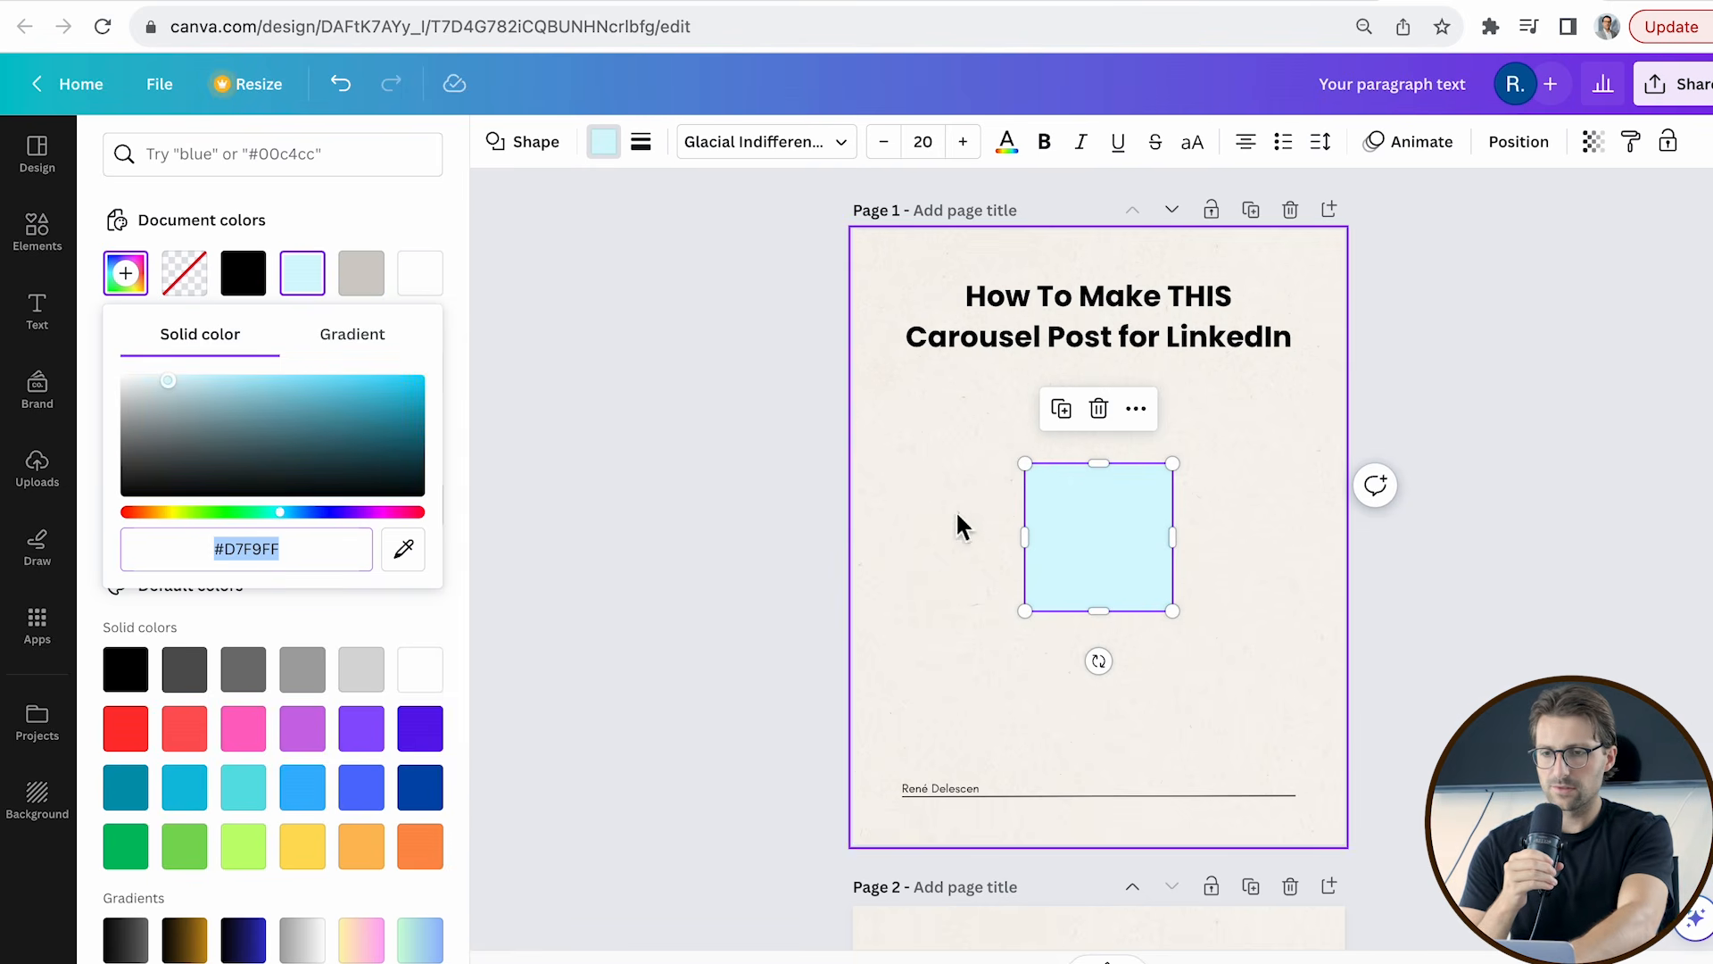
Fit the light-blue shape to the words "Carousel Post" and send it behind the headline text as a highlight.
left_click_drag(1117, 553, 1116, 406)
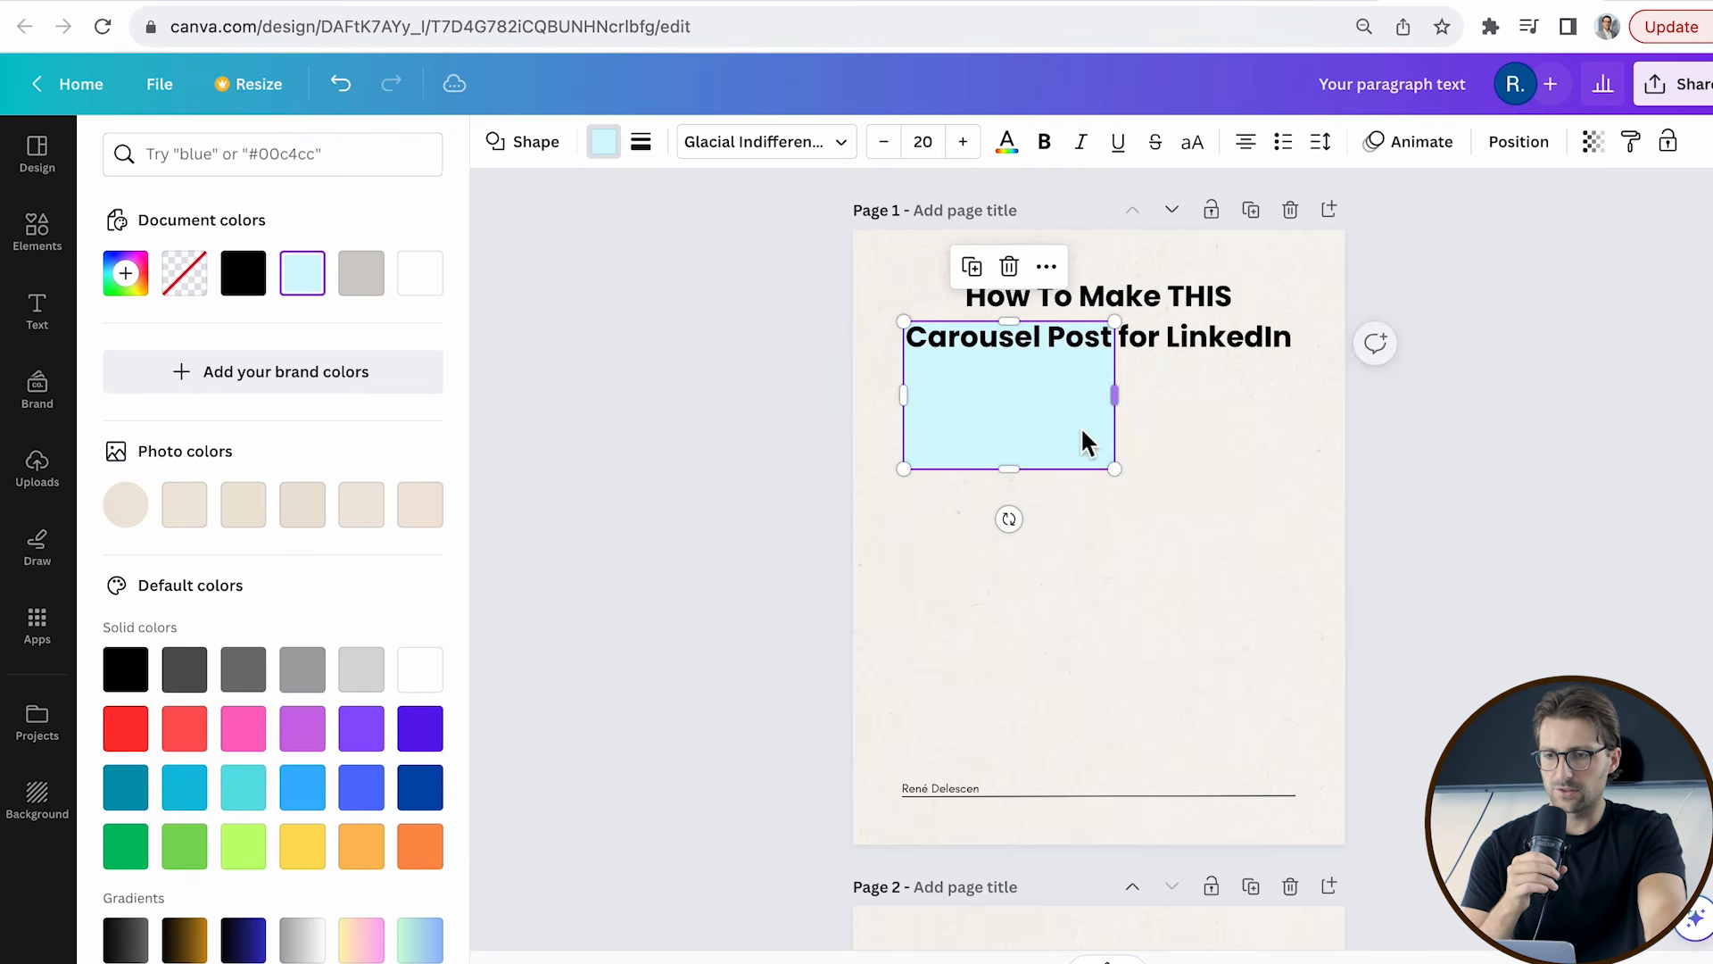
right_click(1057, 380)
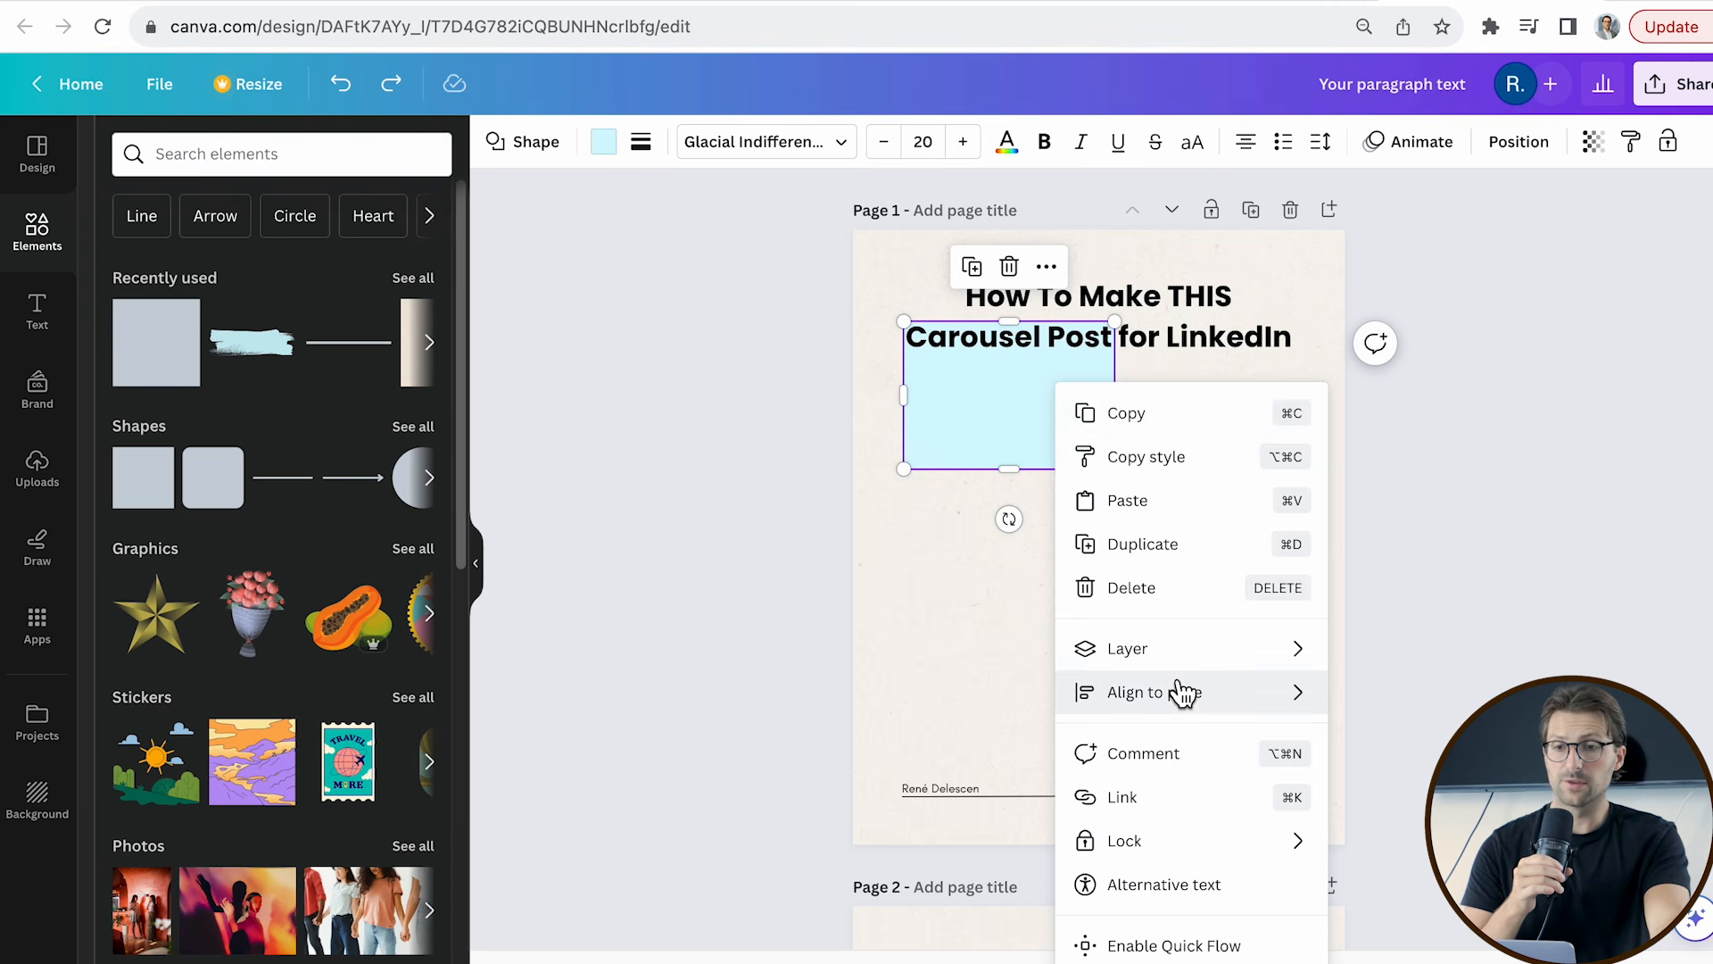
mouse_move(1183, 678)
left_click(1349, 665)
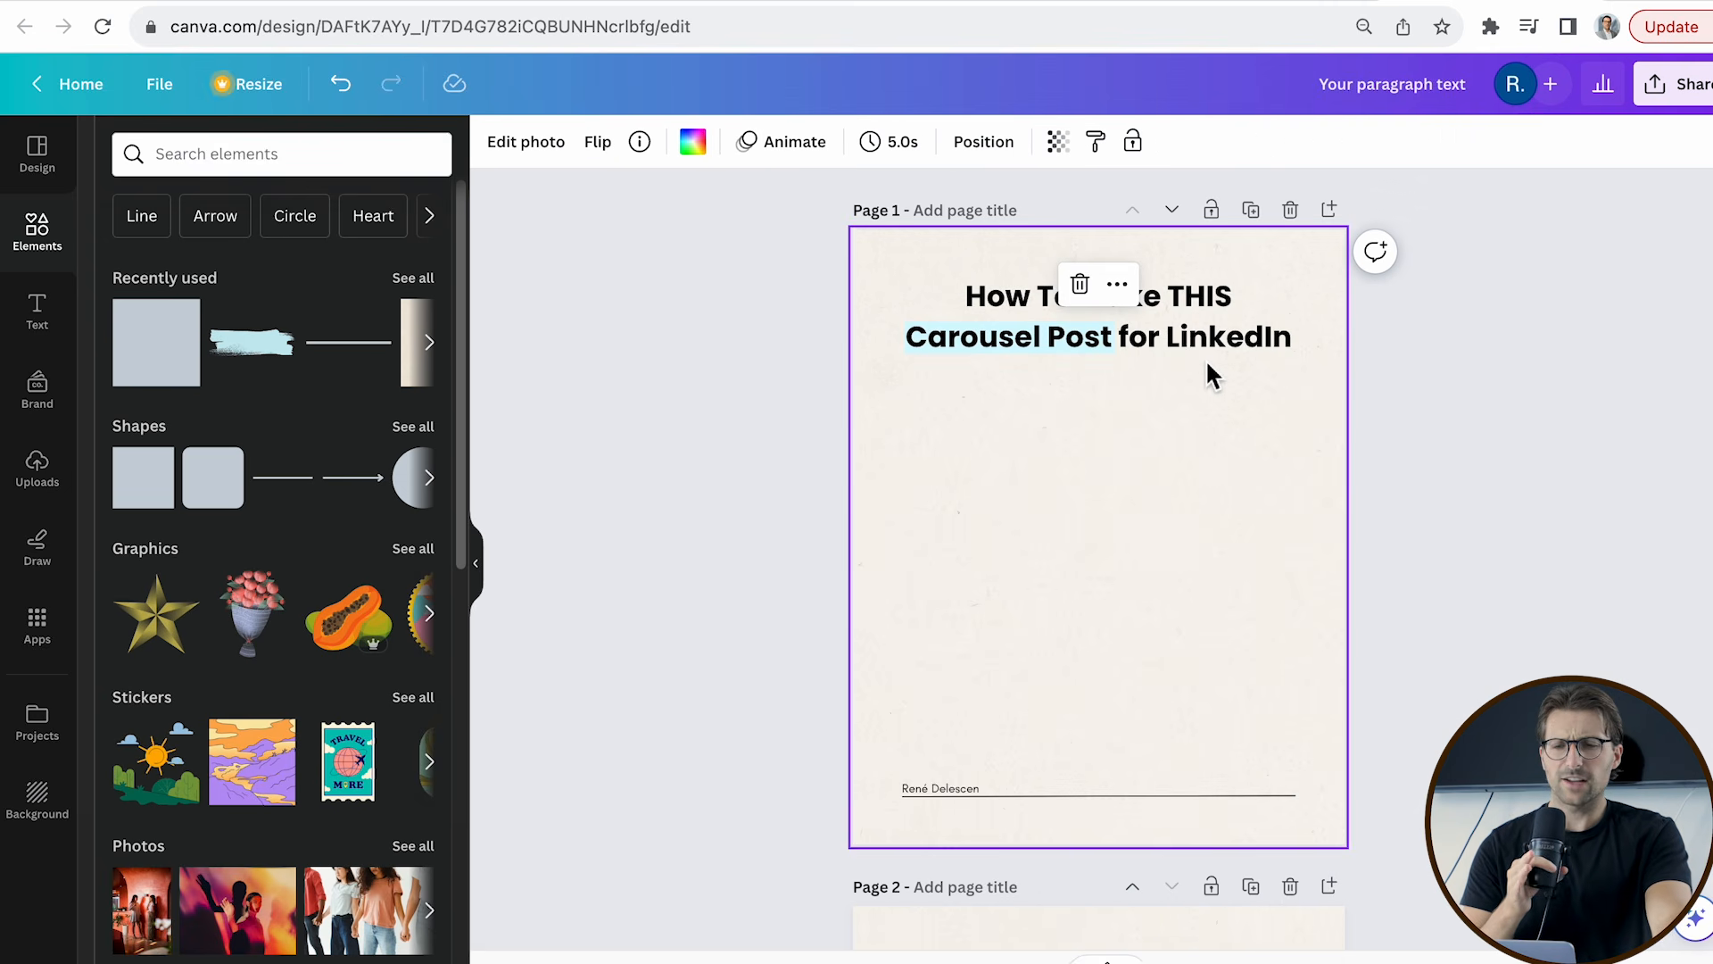
Set the headline's text colour to the custom value #3A1F04 and view the Color Palette Generator page.
left_click(1206, 345)
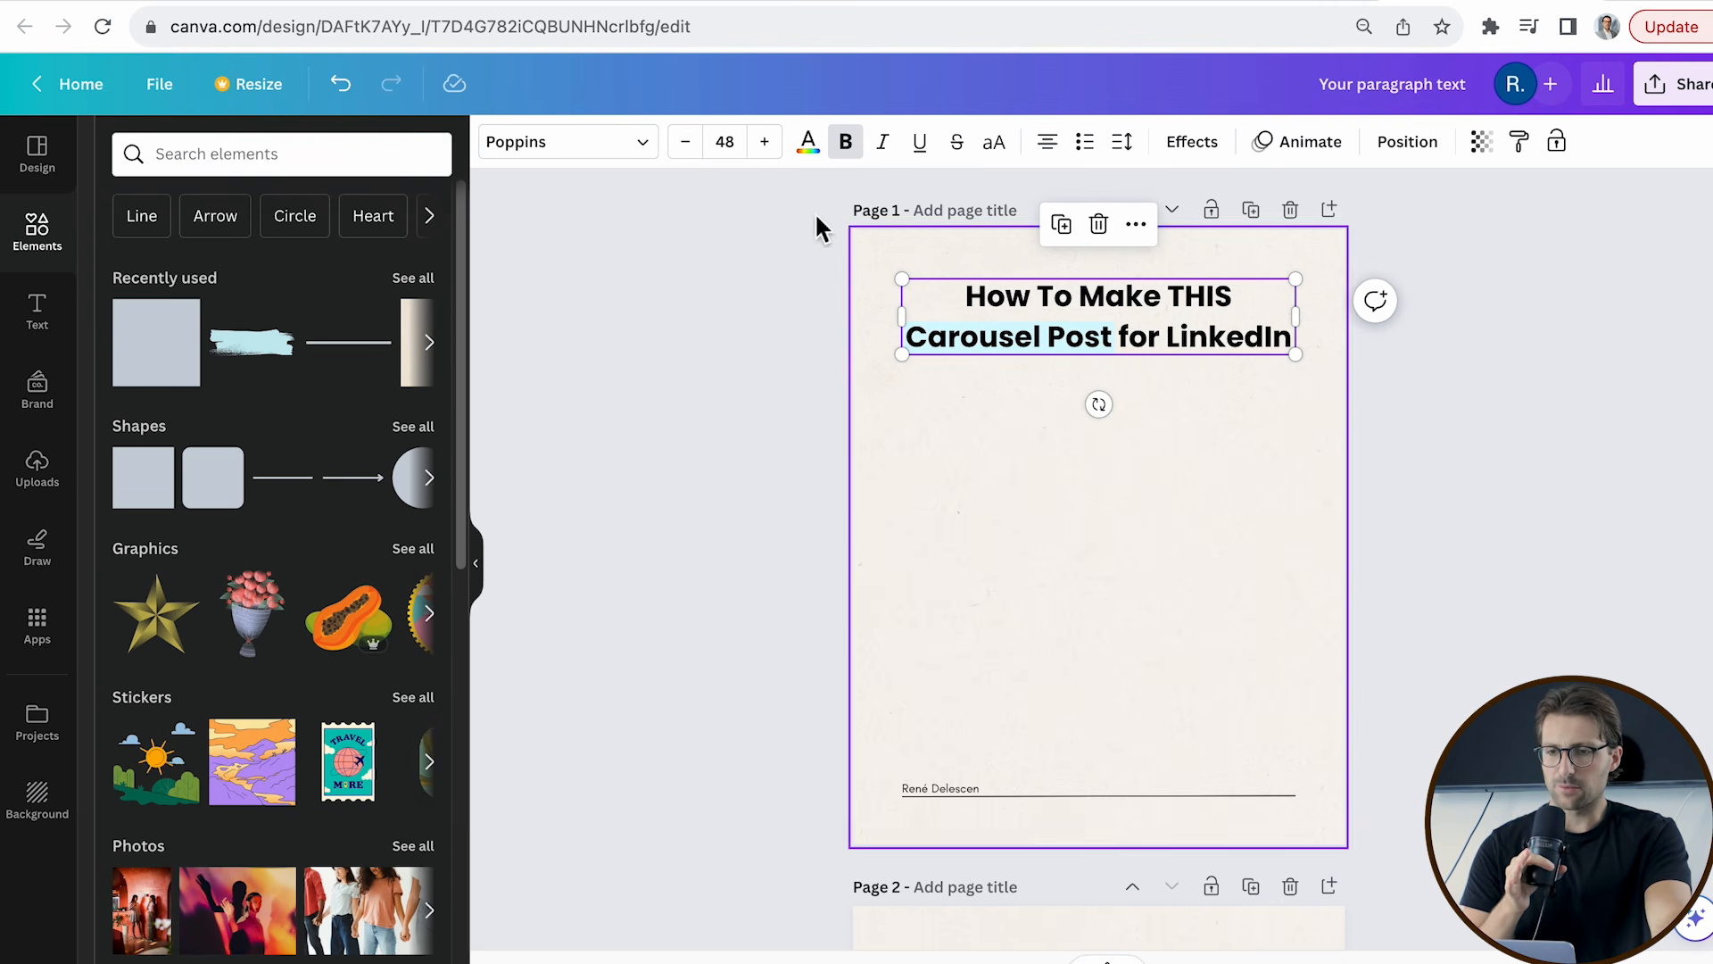
left_click(807, 145)
left_click(141, 291)
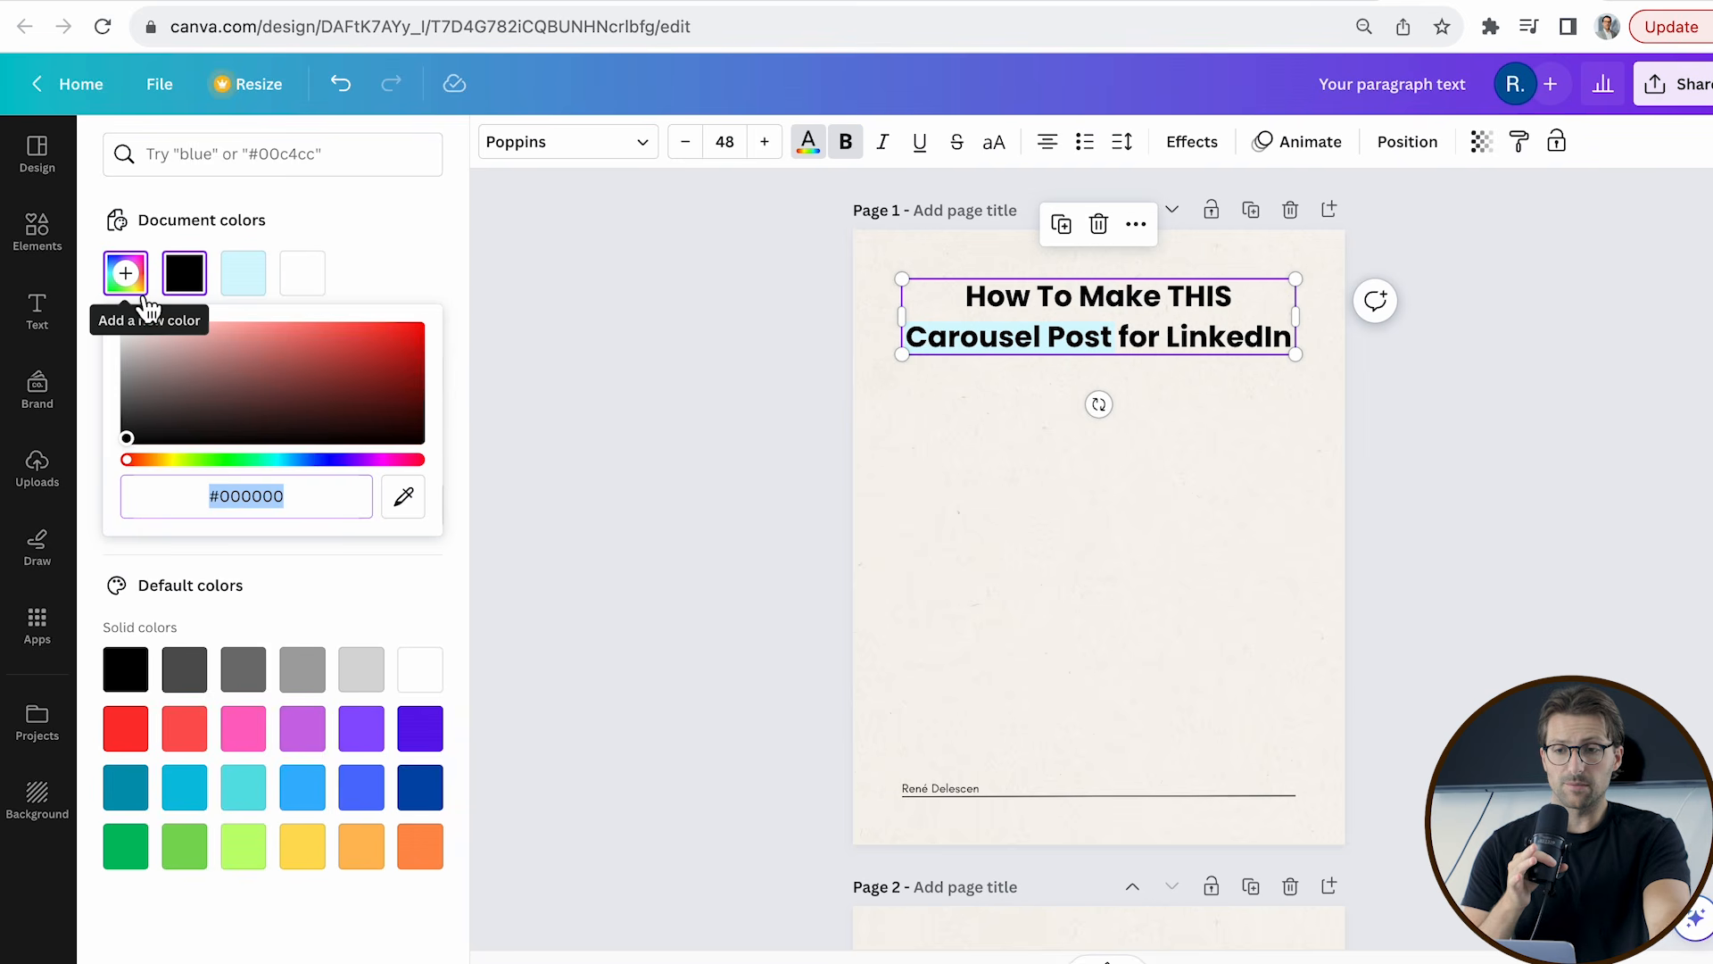
type("#3A1F04")
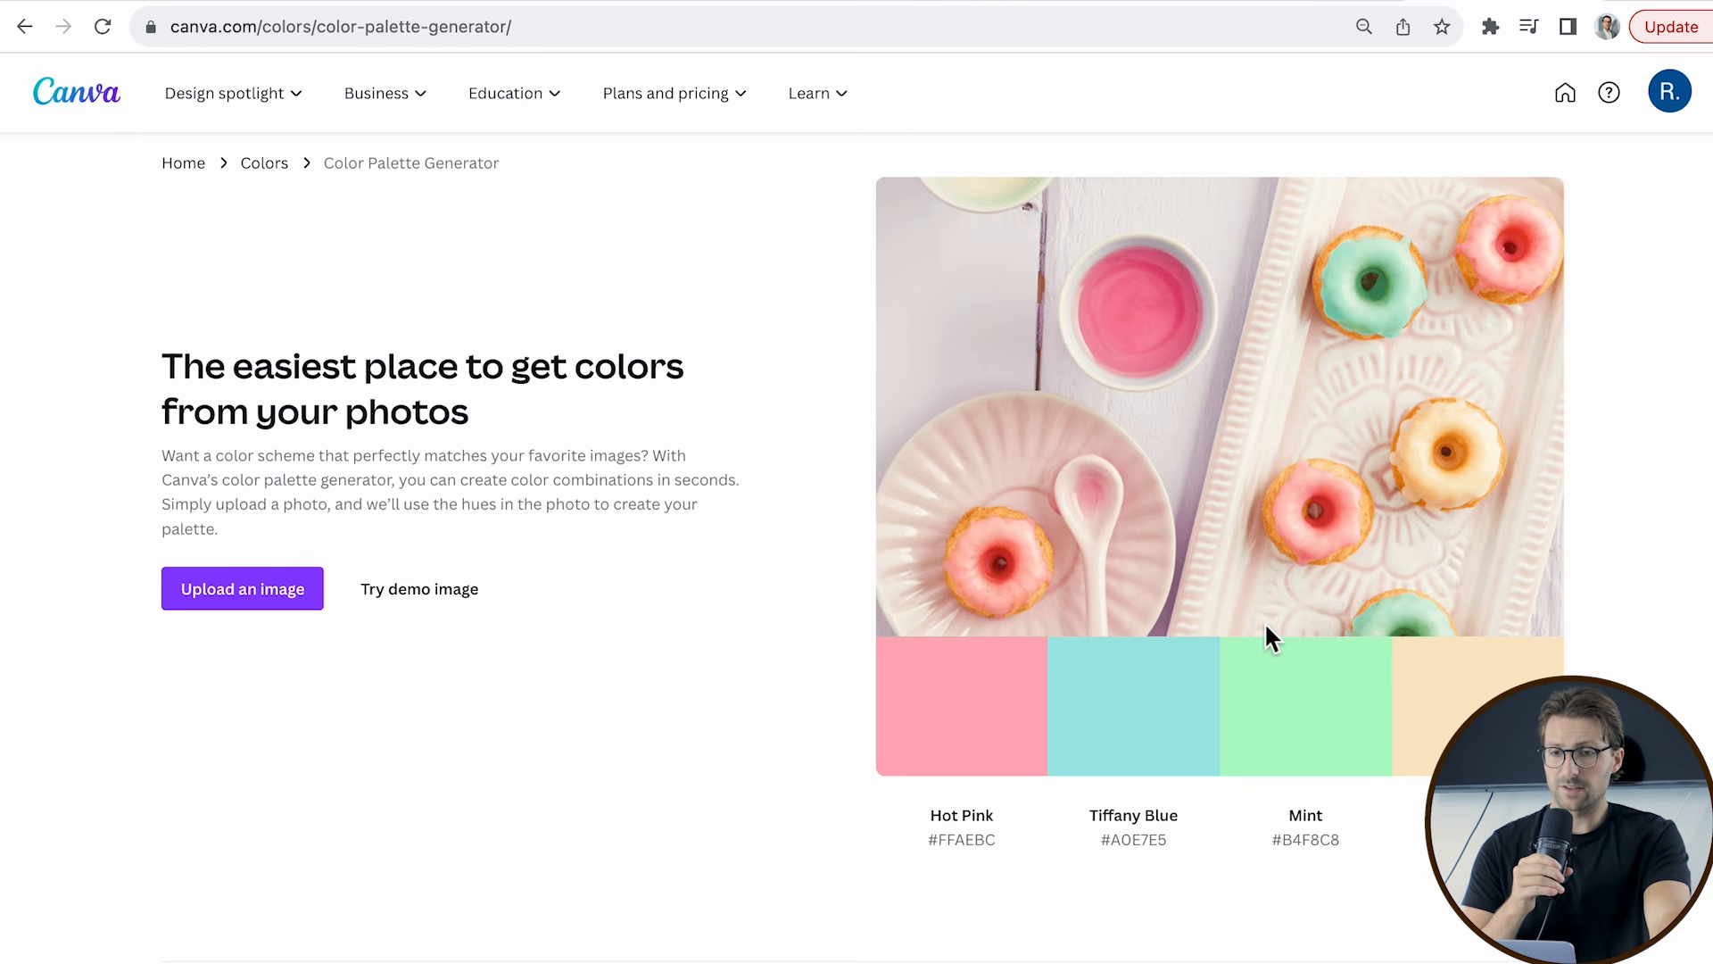
left_click(323, 605)
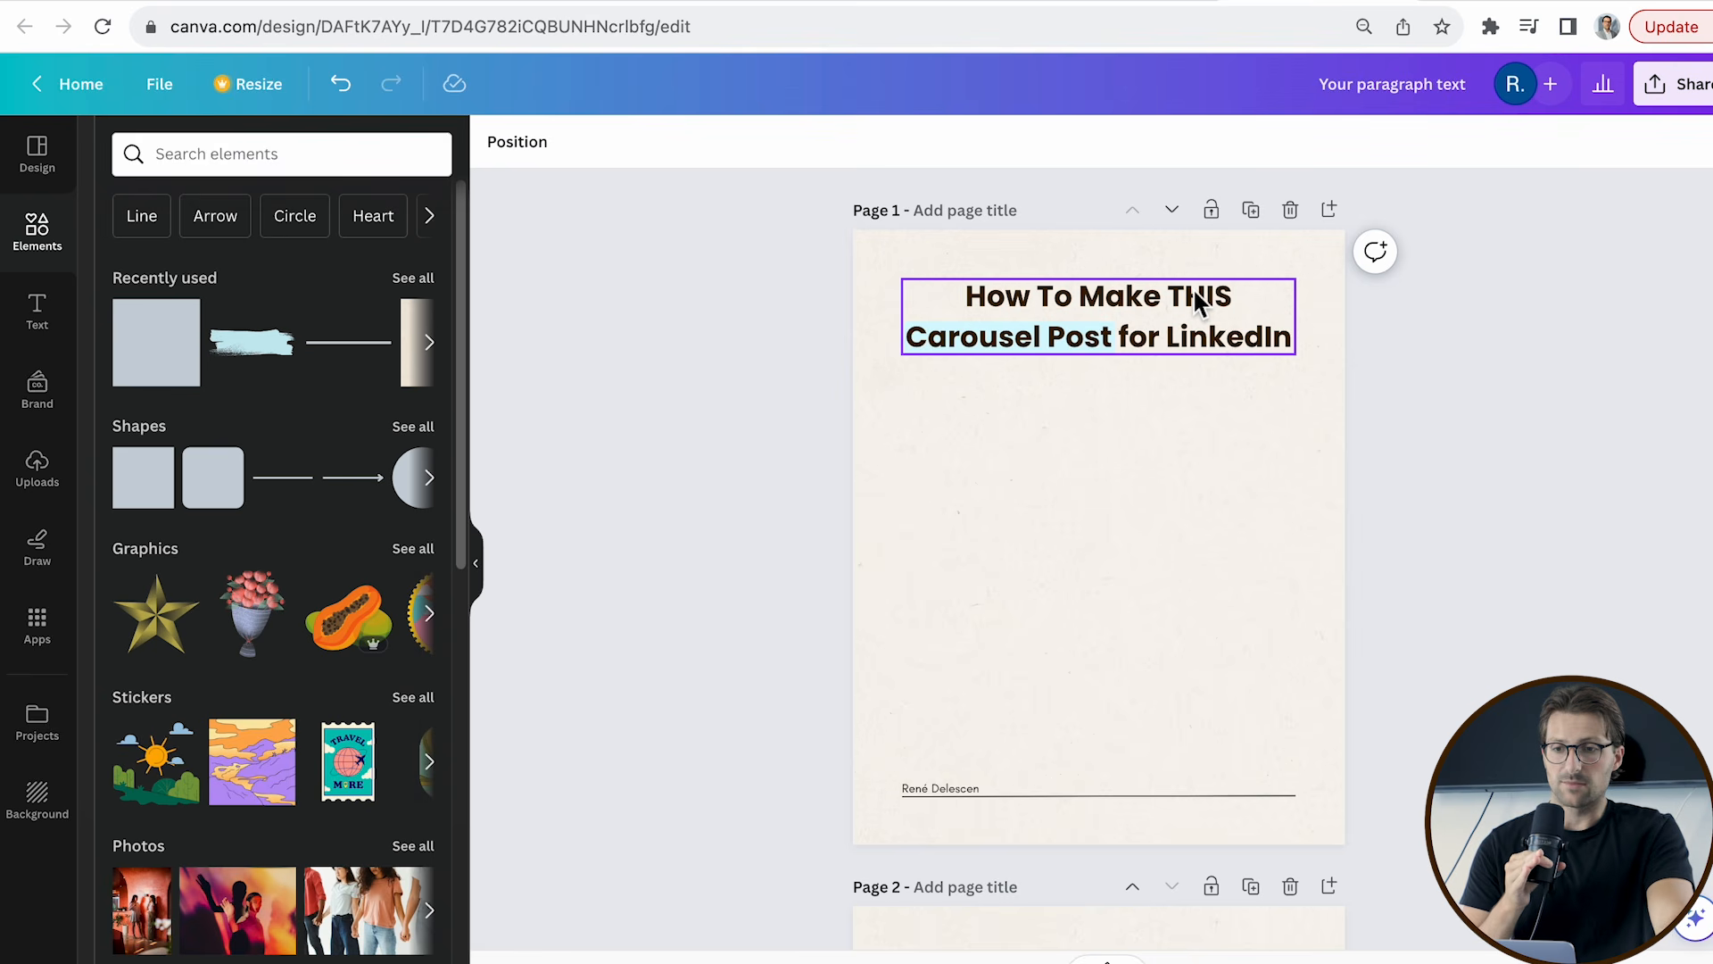
Search the elements for "scribble" and add the thin hand-drawn brush line from the recently used elements to page 1.
left_click(361, 155)
left_click(363, 158)
type("scribble")
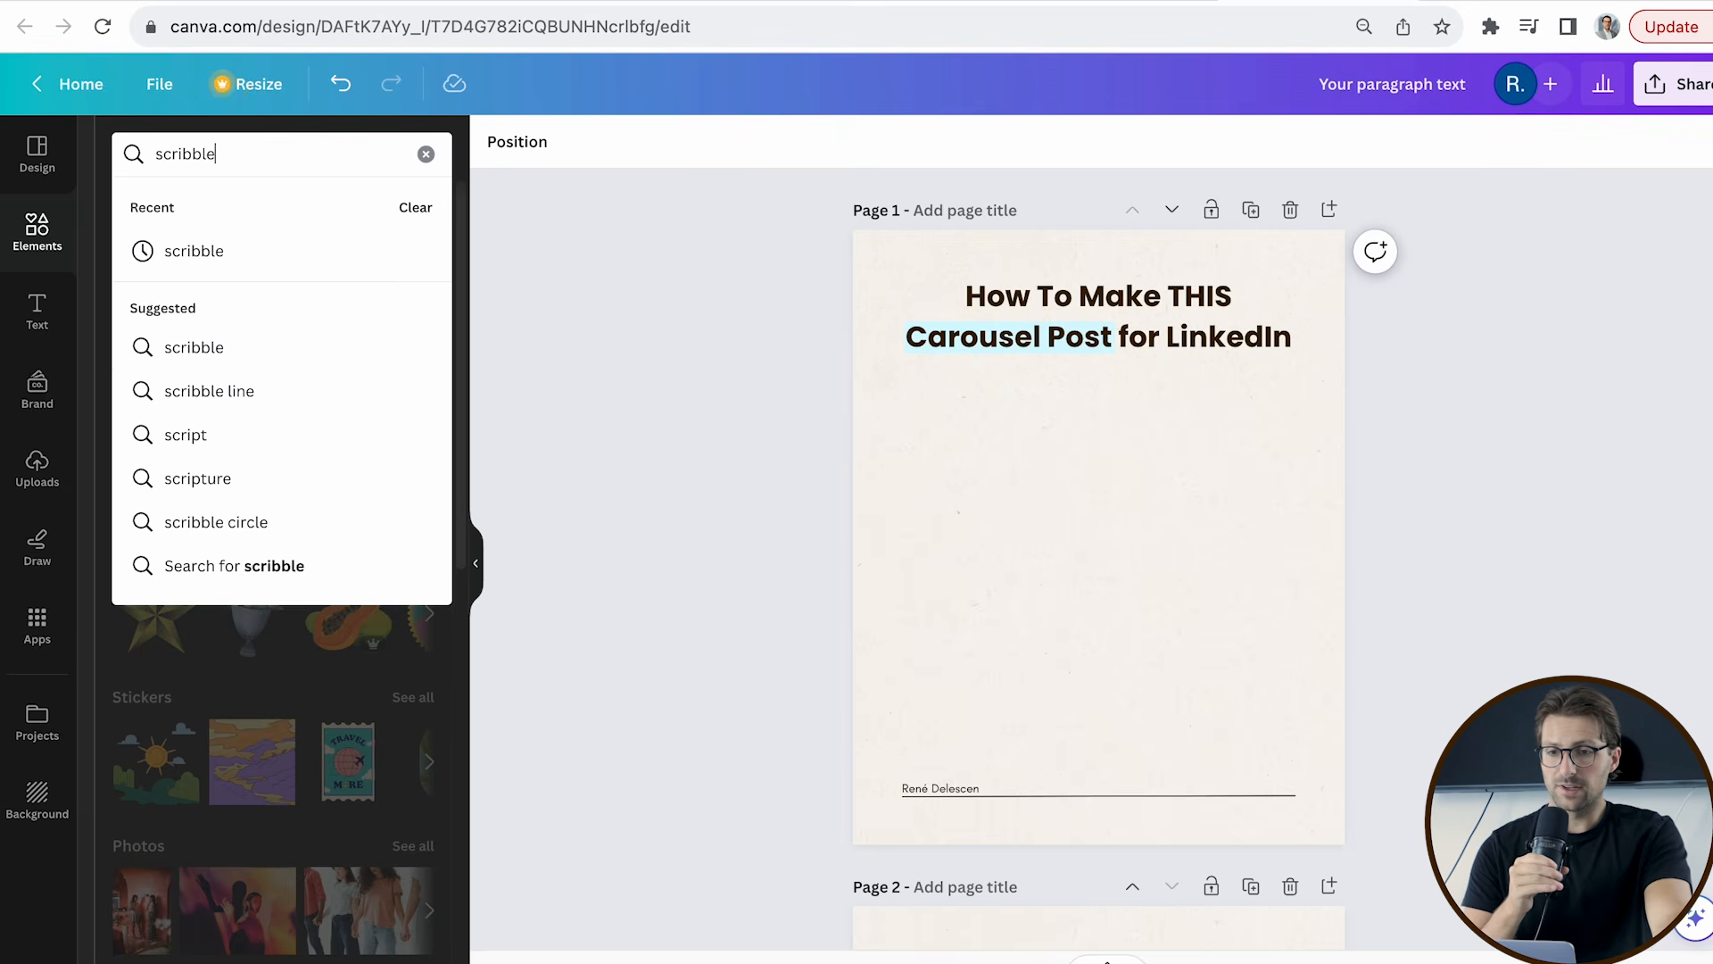
key("Return")
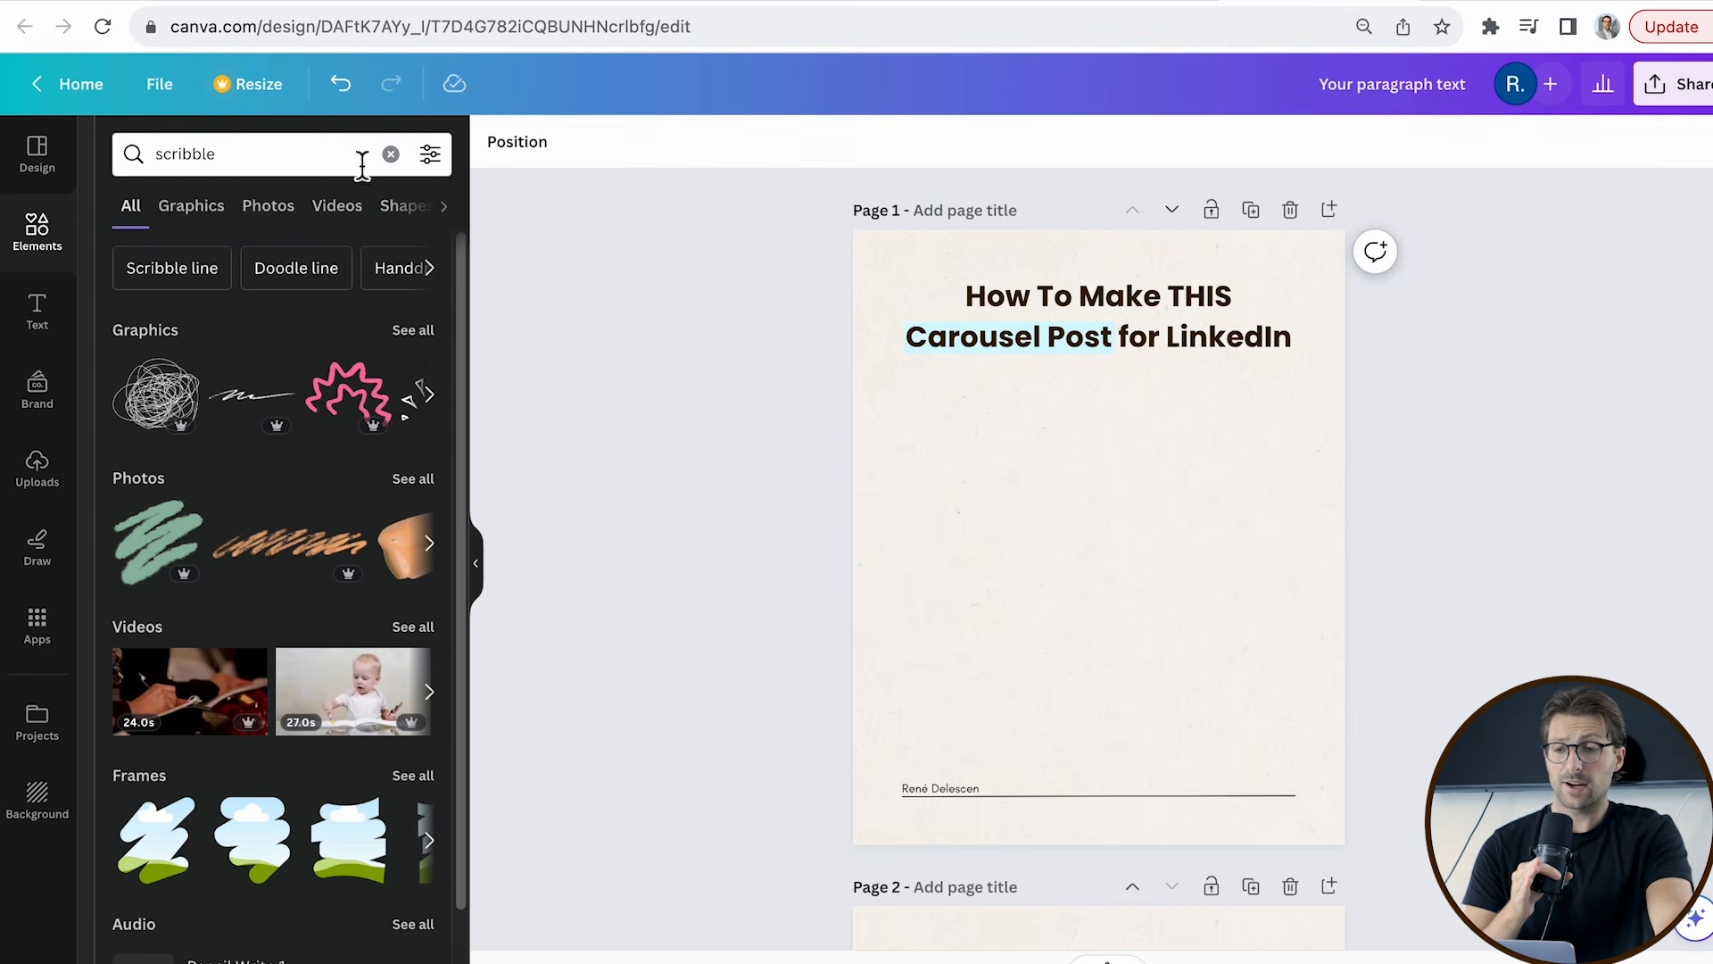
left_click(410, 329)
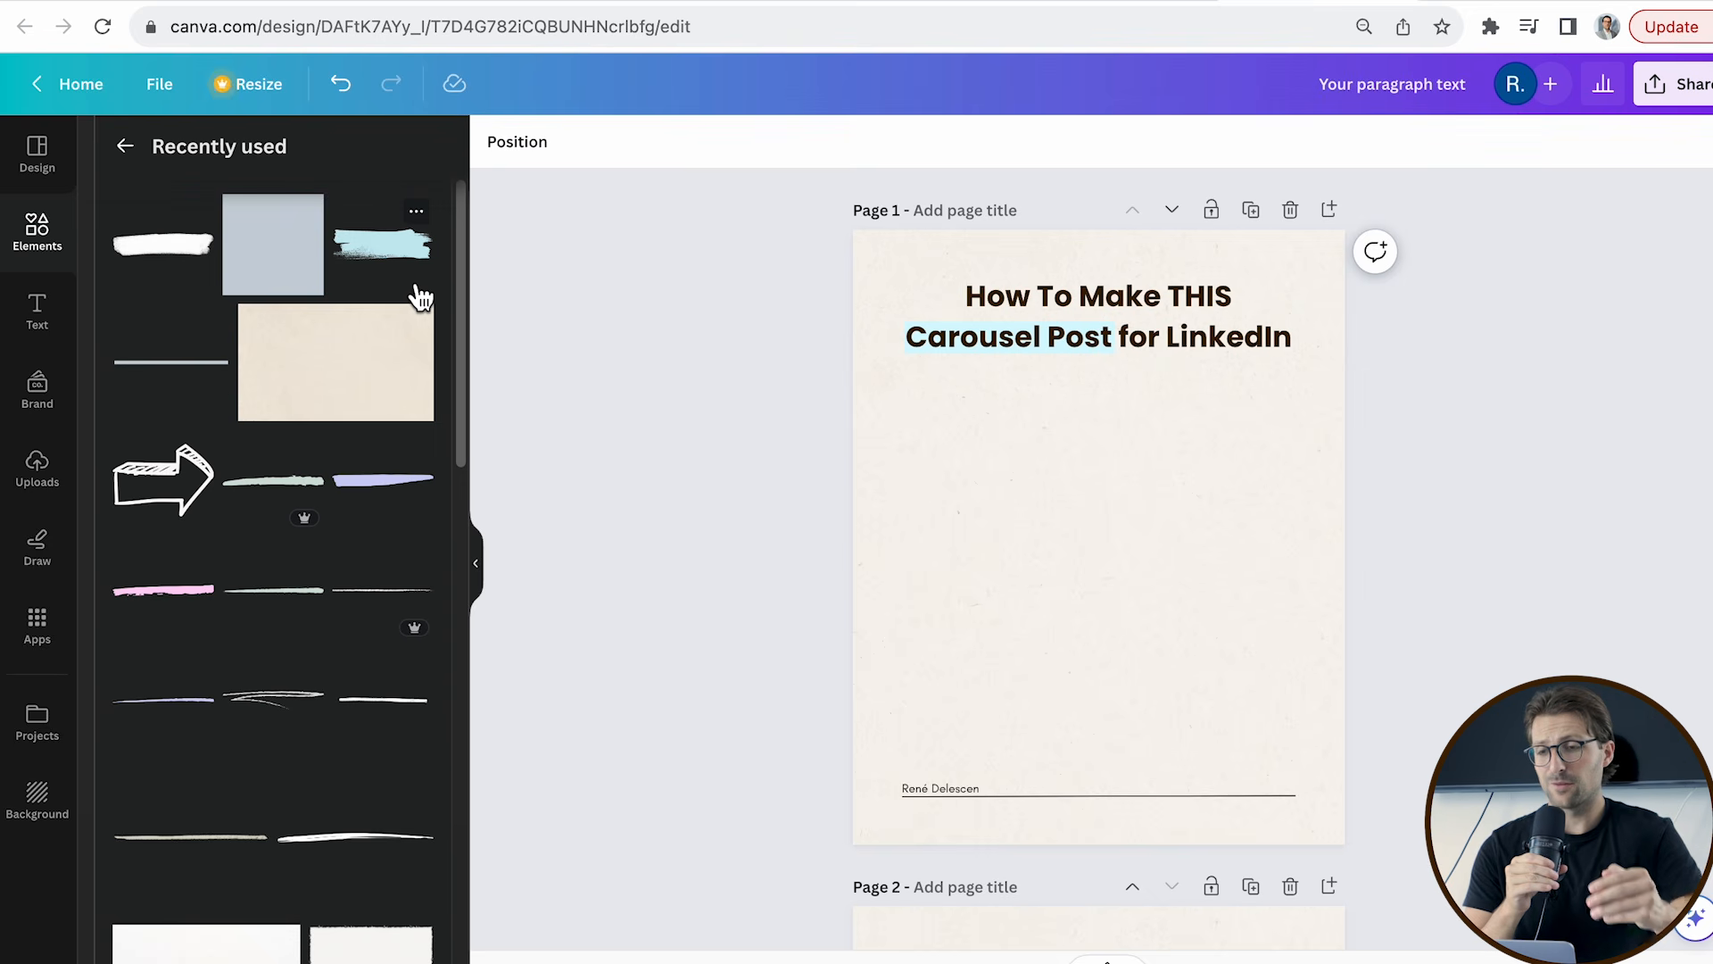
left_click(205, 846)
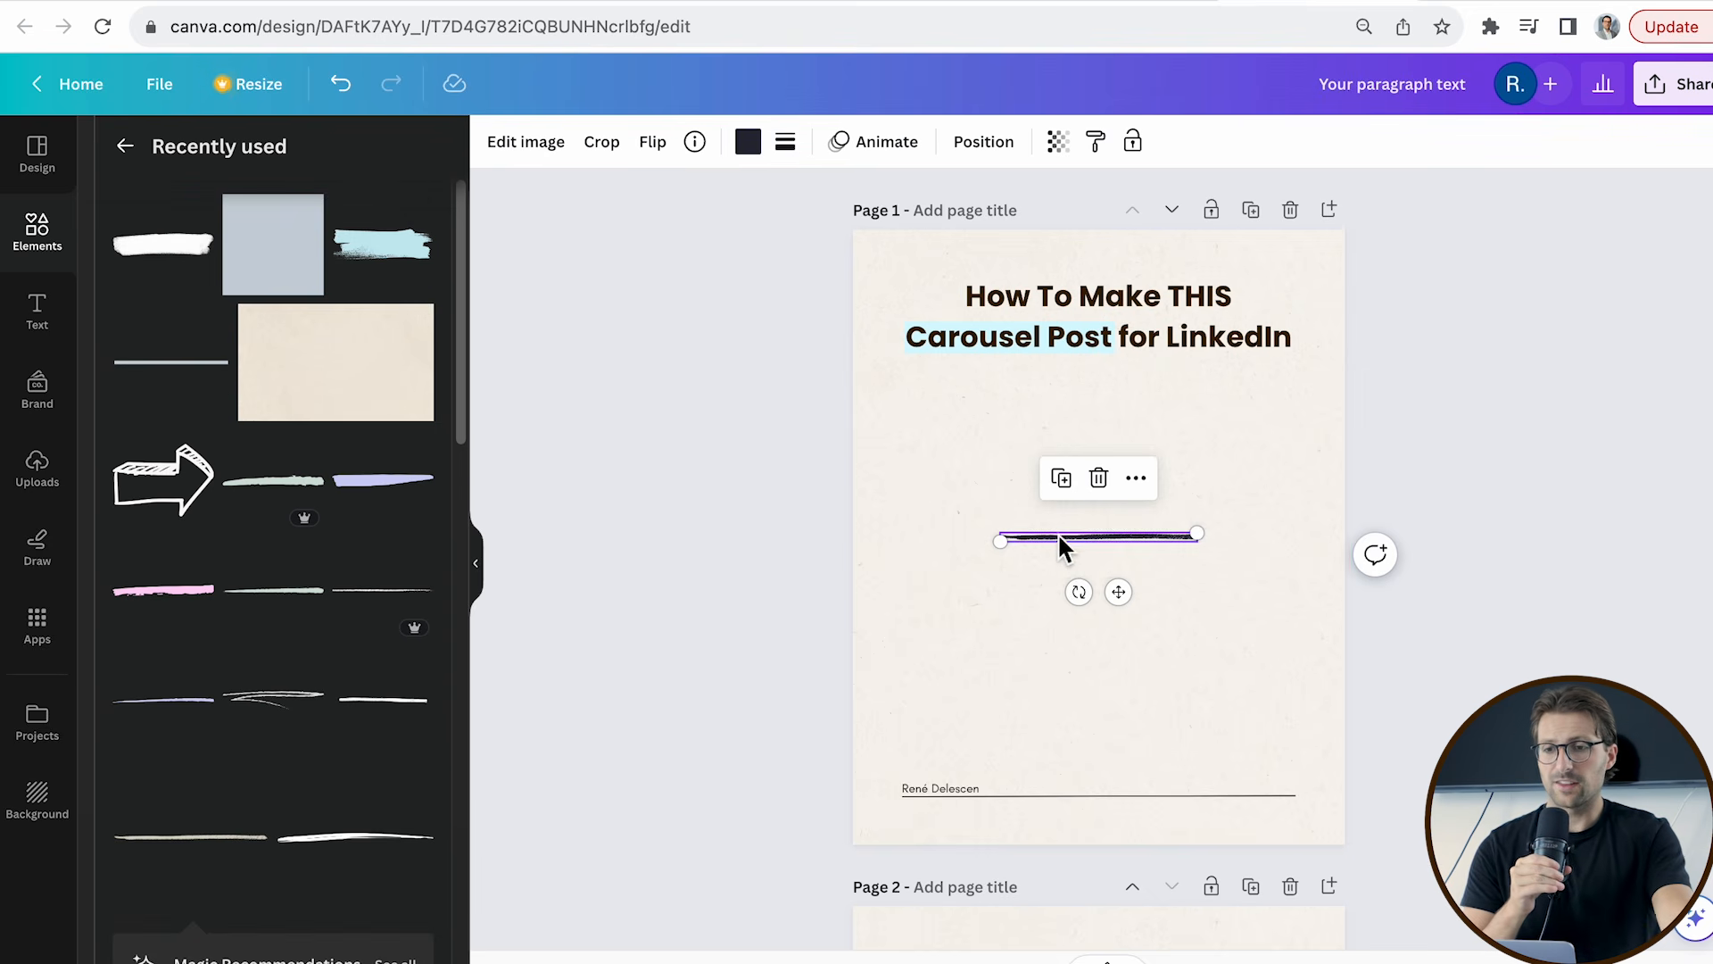
Crop the brush line to the width of the word "THIS" and place it under that word as an underline.
left_click(601, 142)
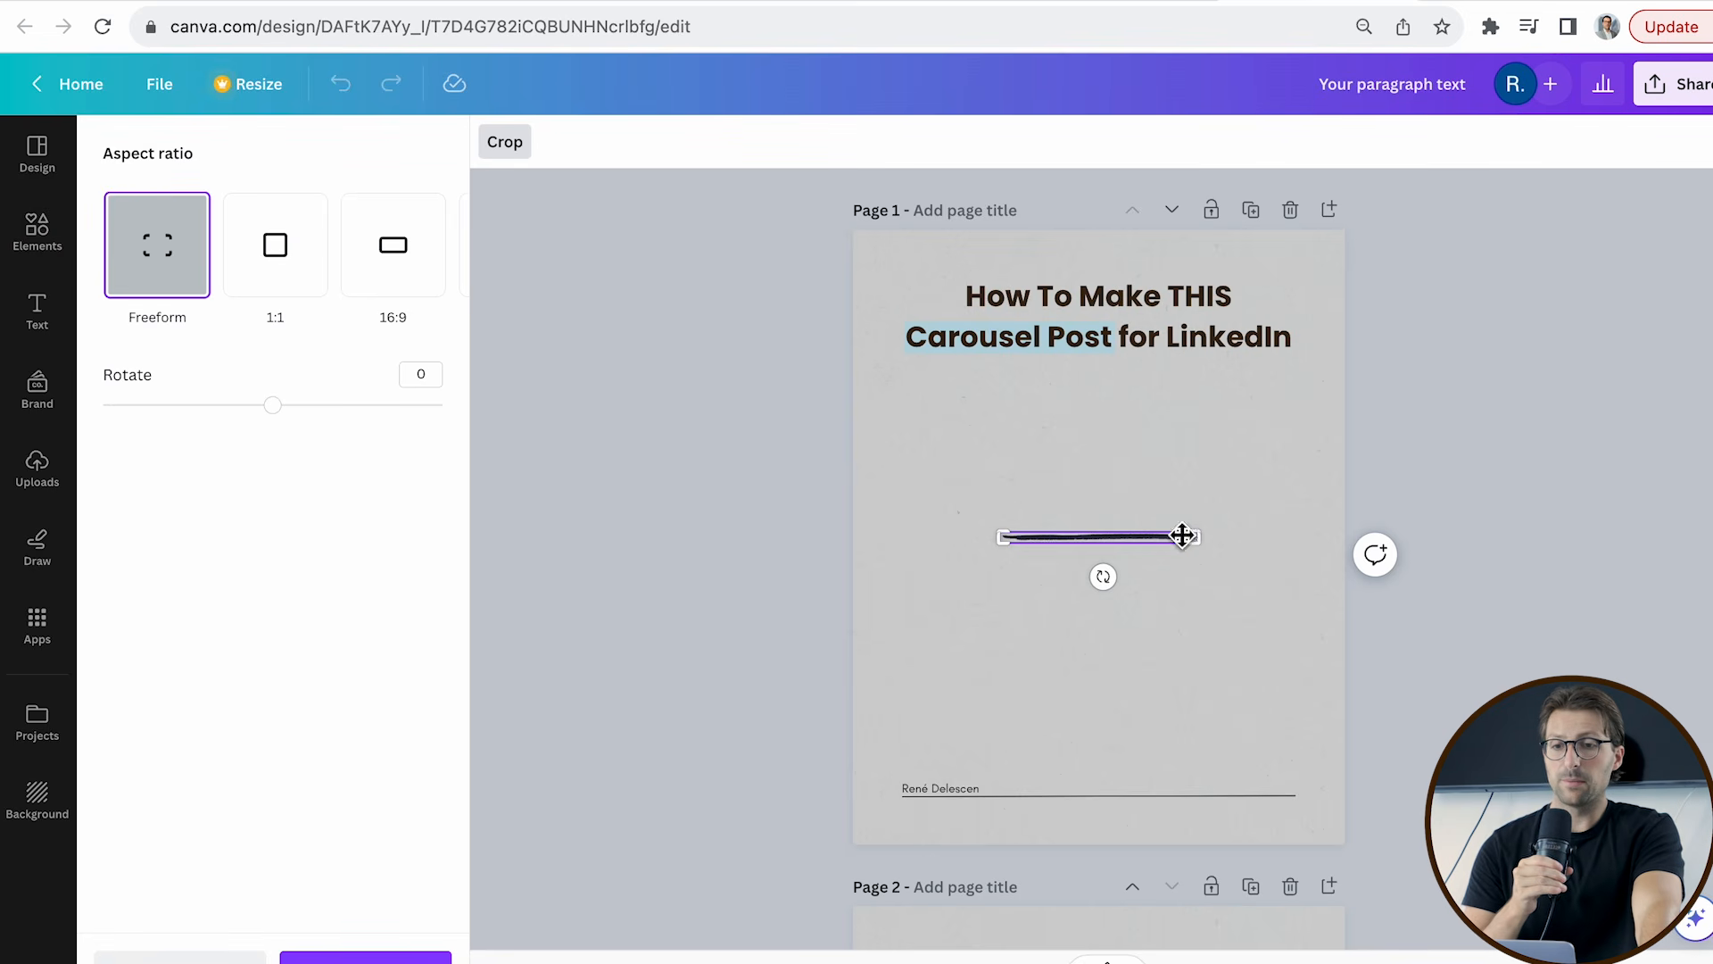
left_click_drag(1206, 542, 1132, 550)
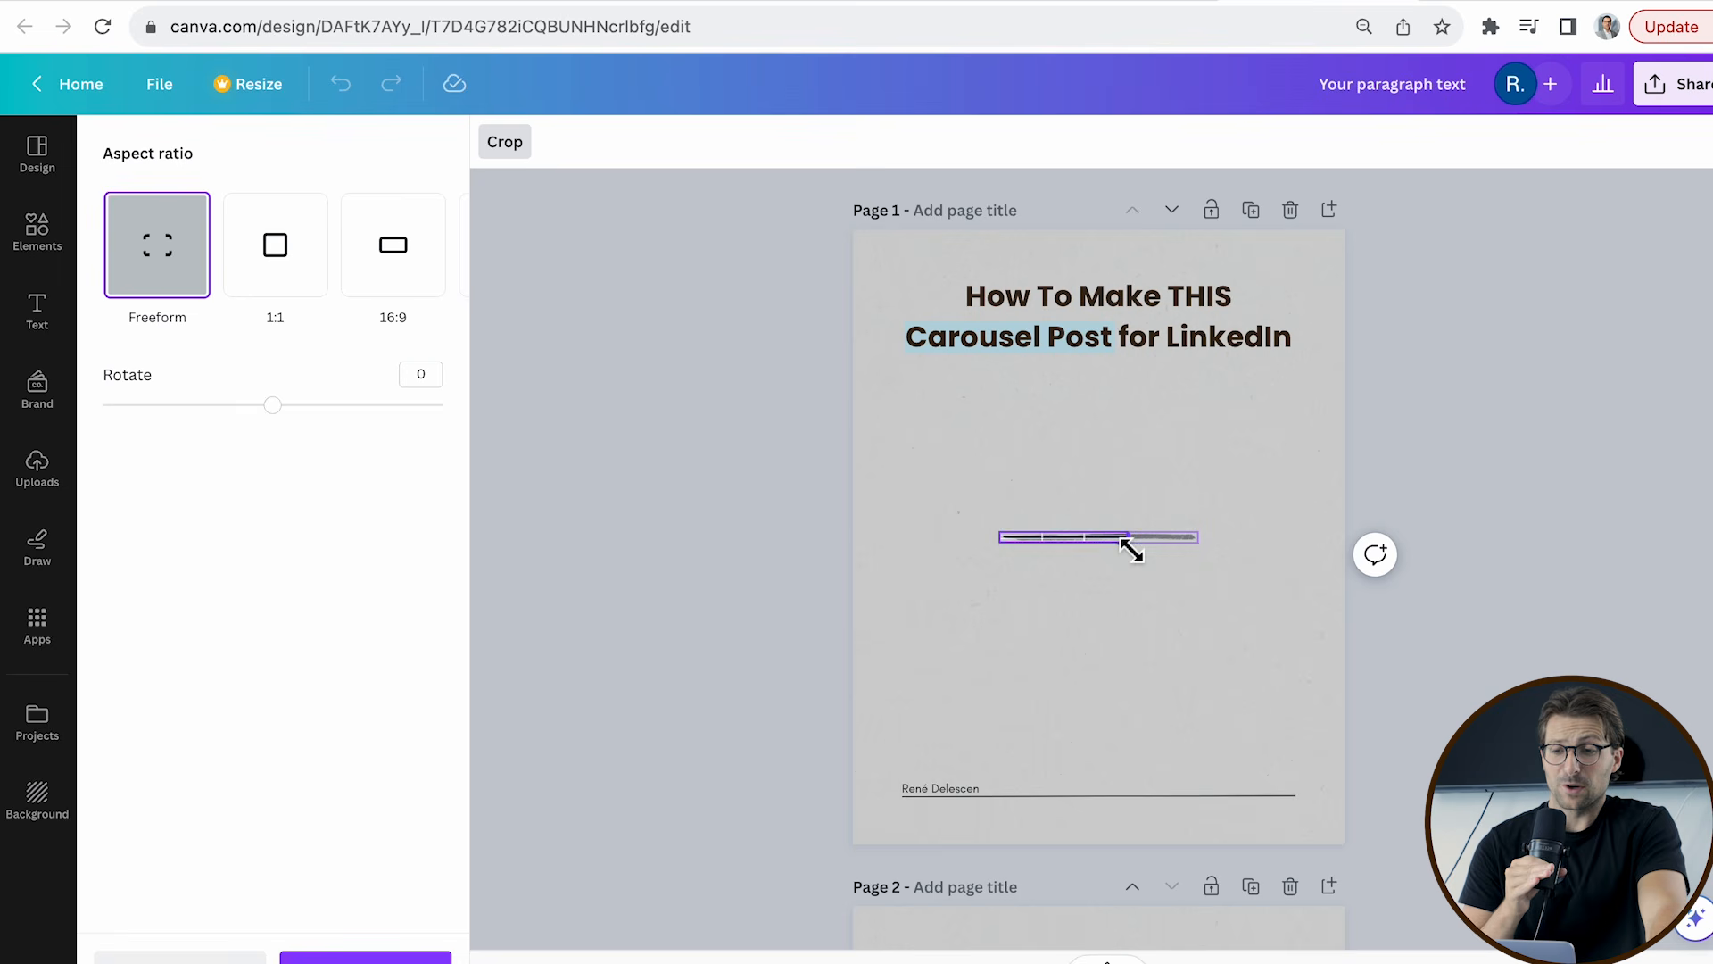
left_click(1071, 560)
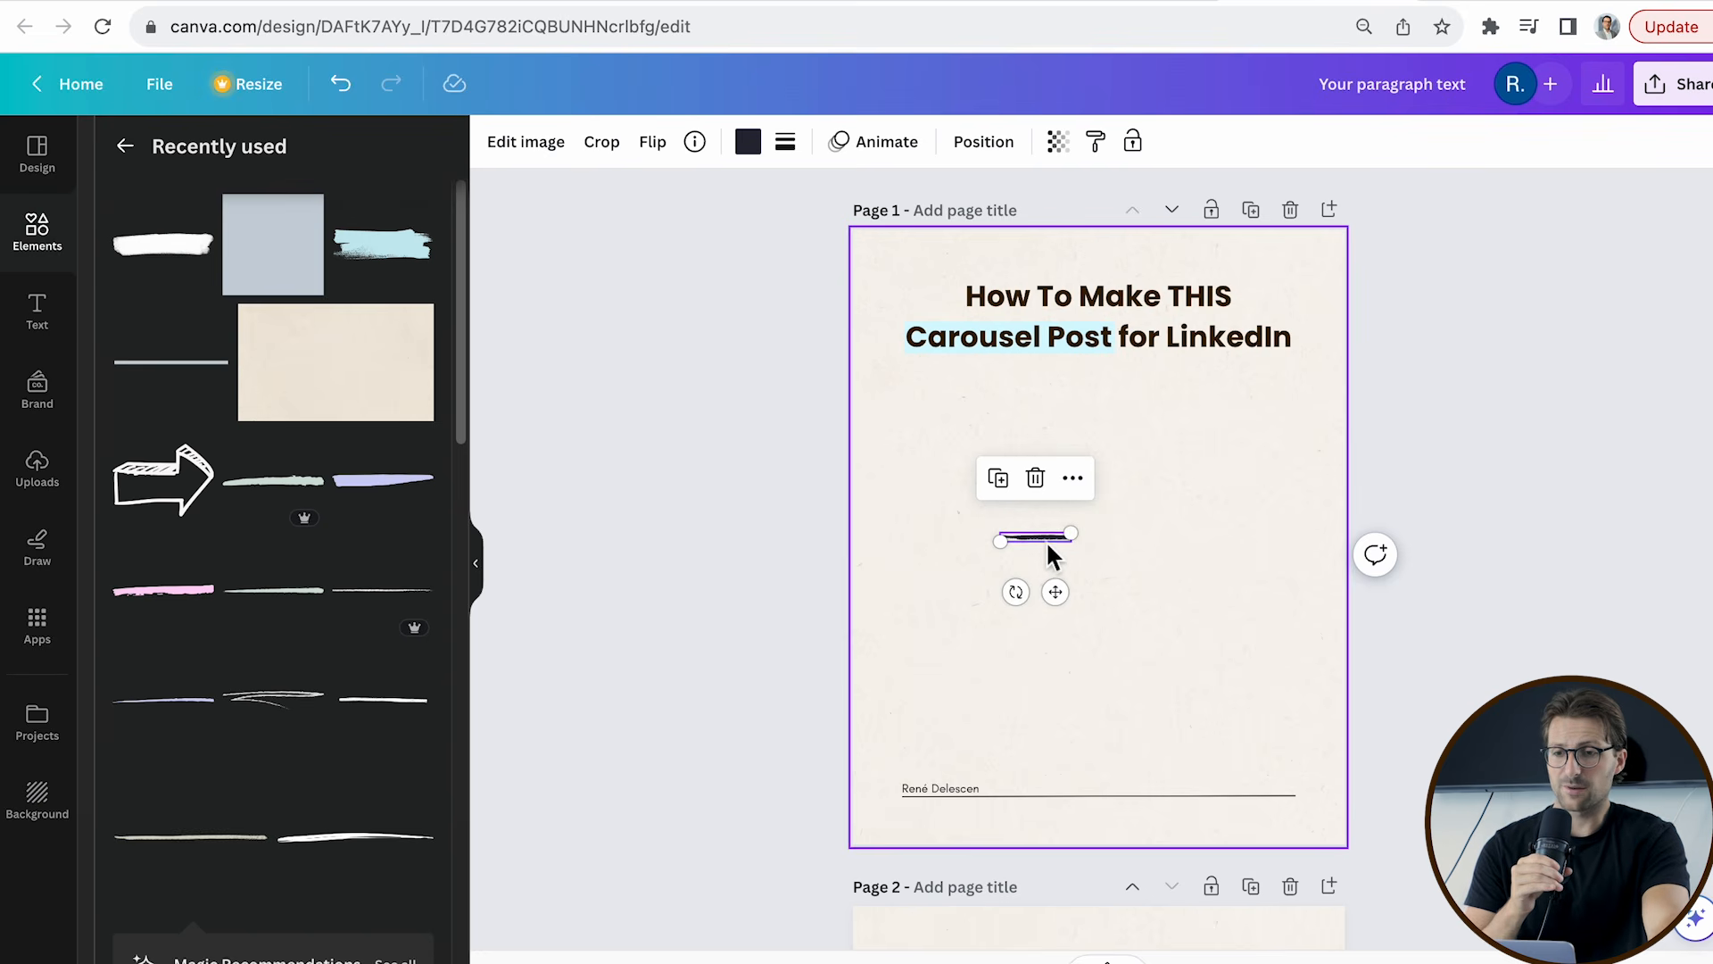
mouse_move(1049, 540)
left_mouse_down()
mouse_move(1199, 403)
mouse_move(1216, 308)
mouse_move(1200, 290)
left_mouse_up()
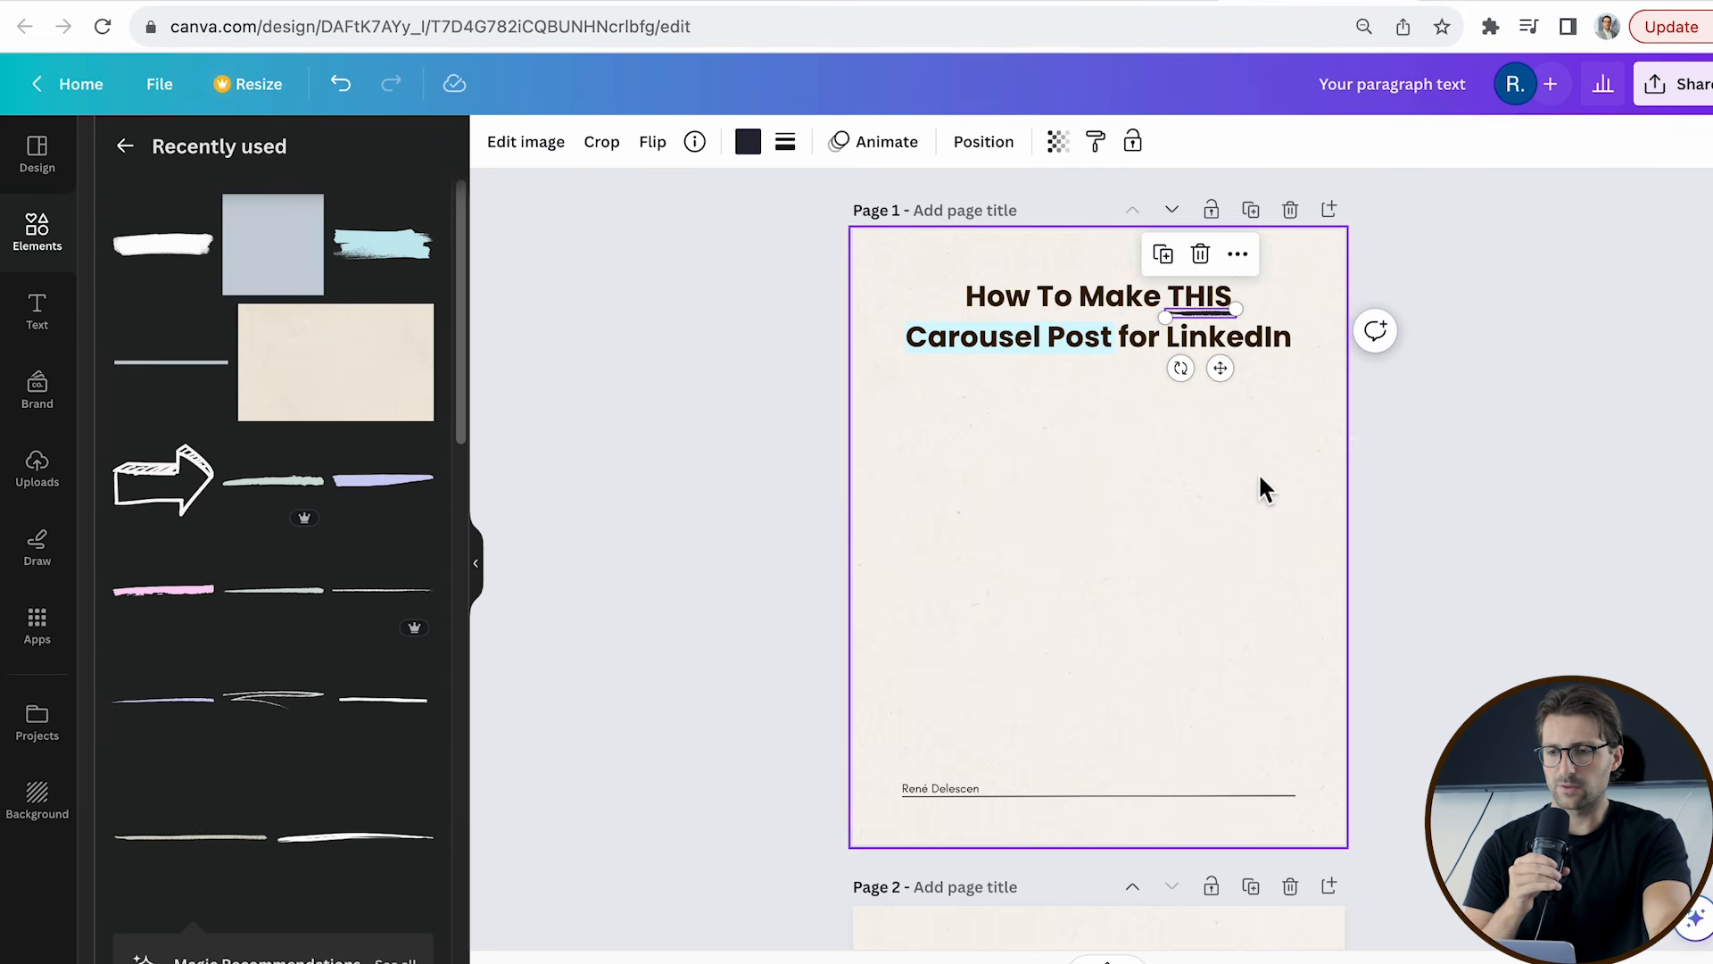
left_click(797, 195)
Search the graphics for "arrow" and add the hand-drawn block arrow with the hatched upper edge to page 1.
left_click(50, 264)
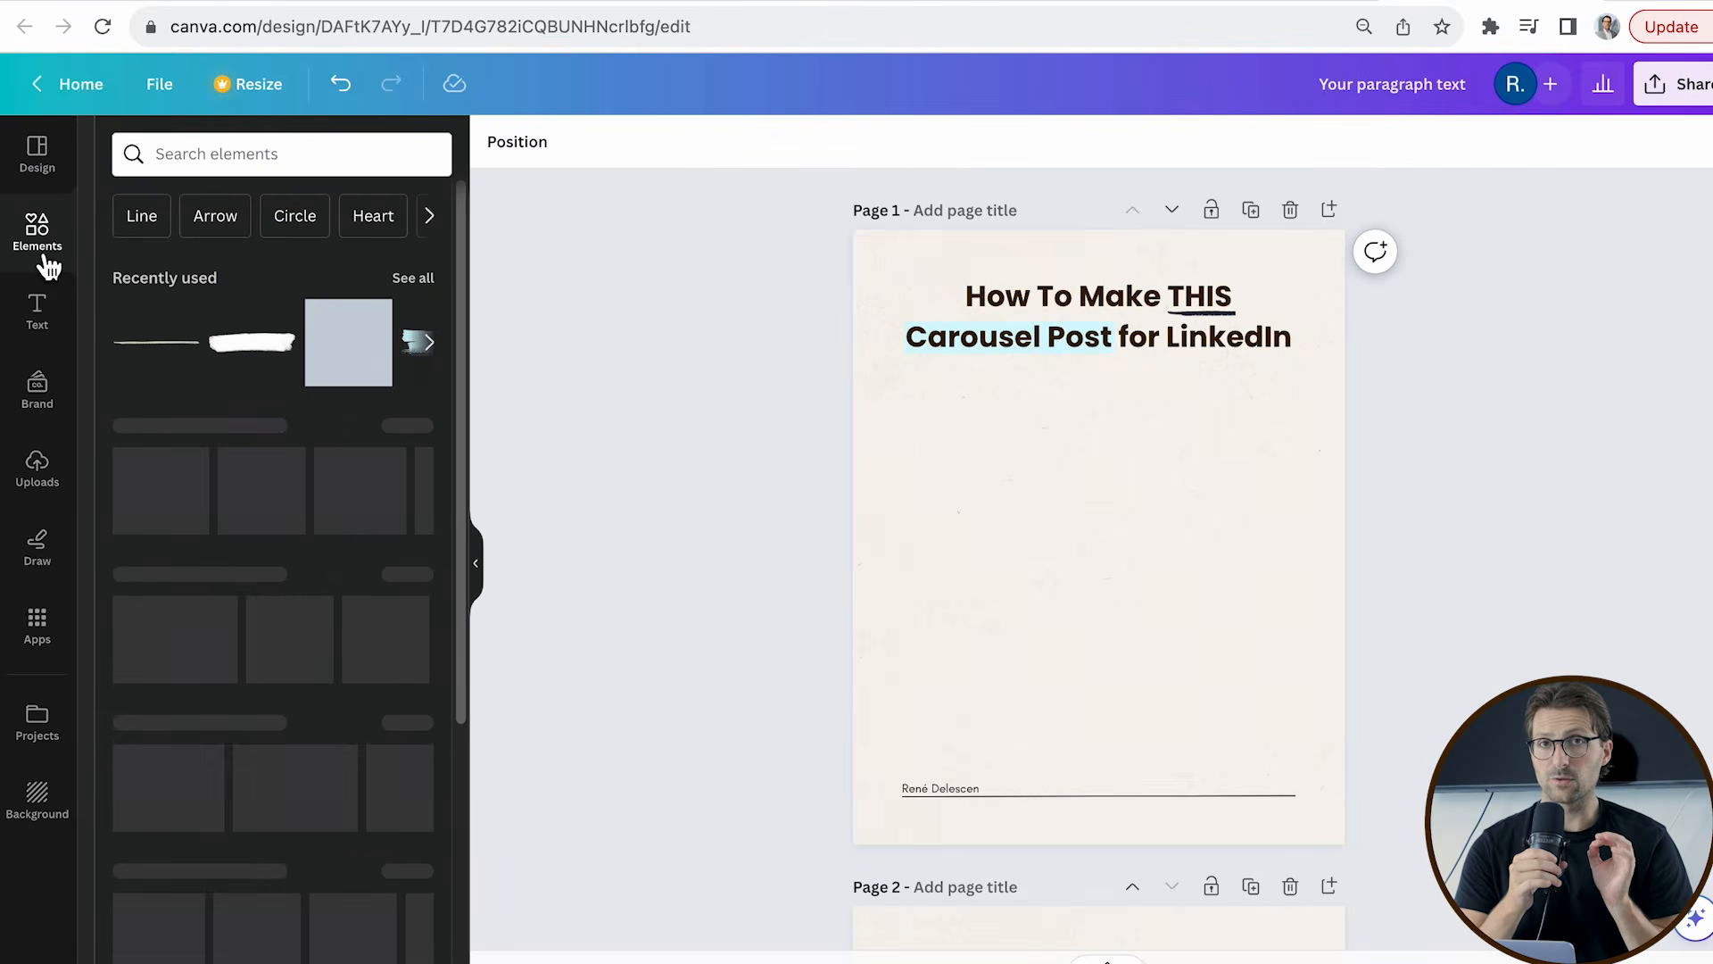
left_click(187, 159)
type("arrow")
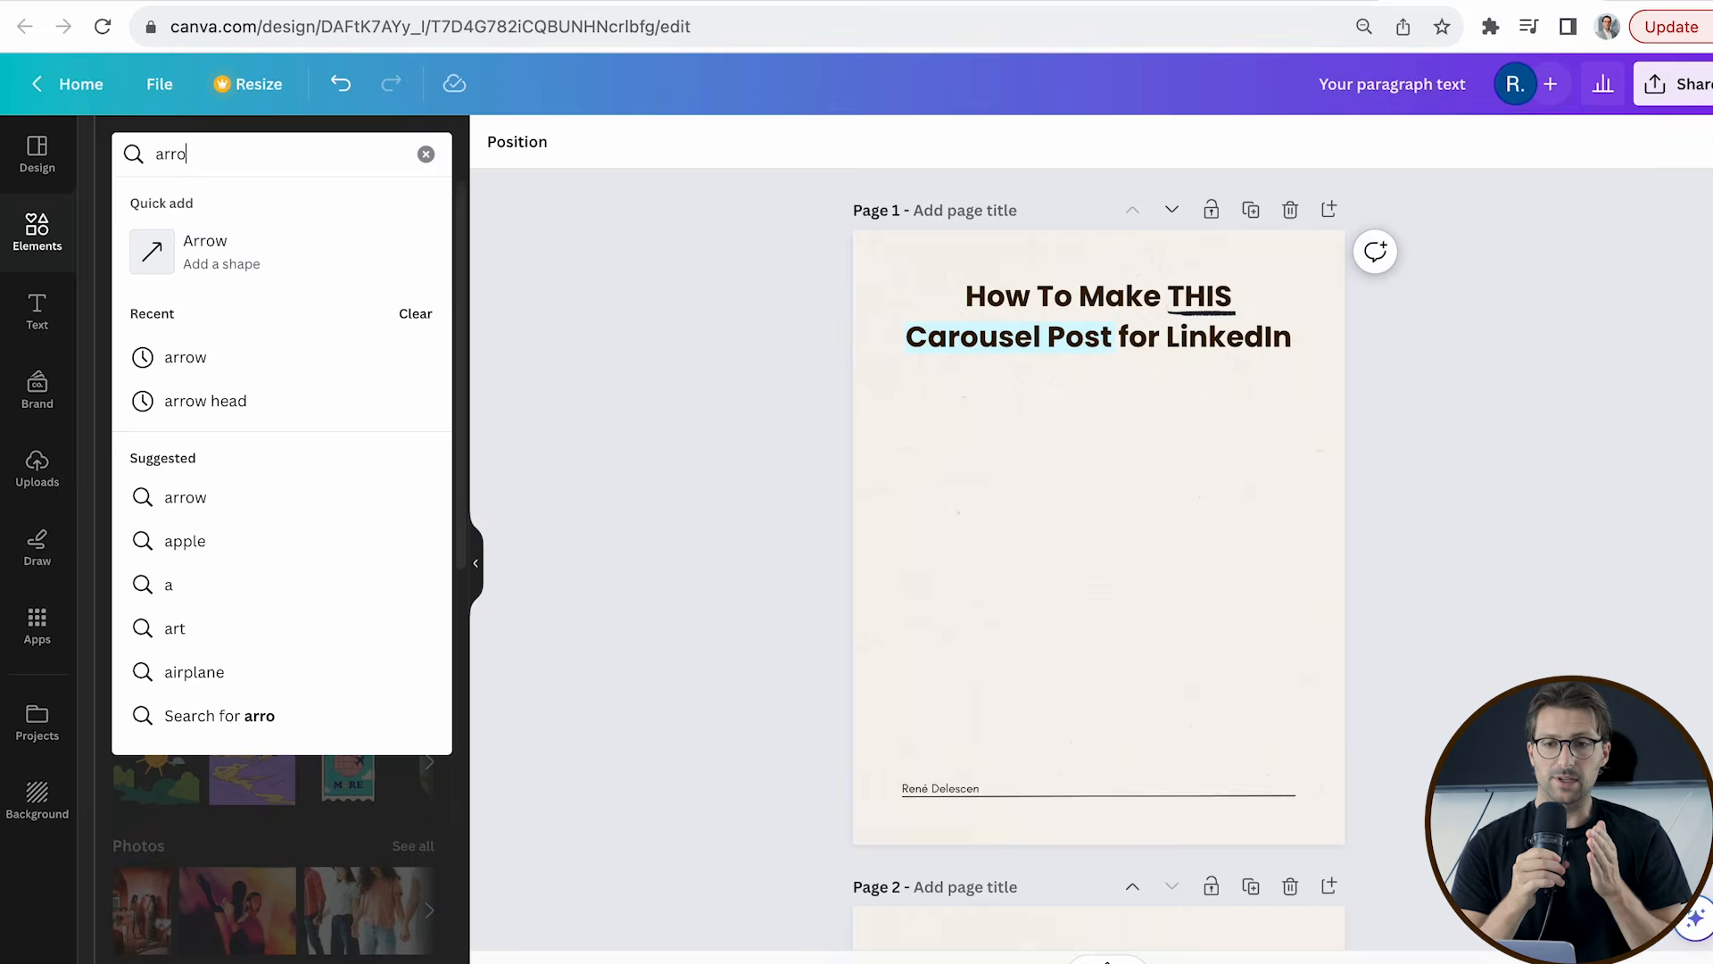
key("Return")
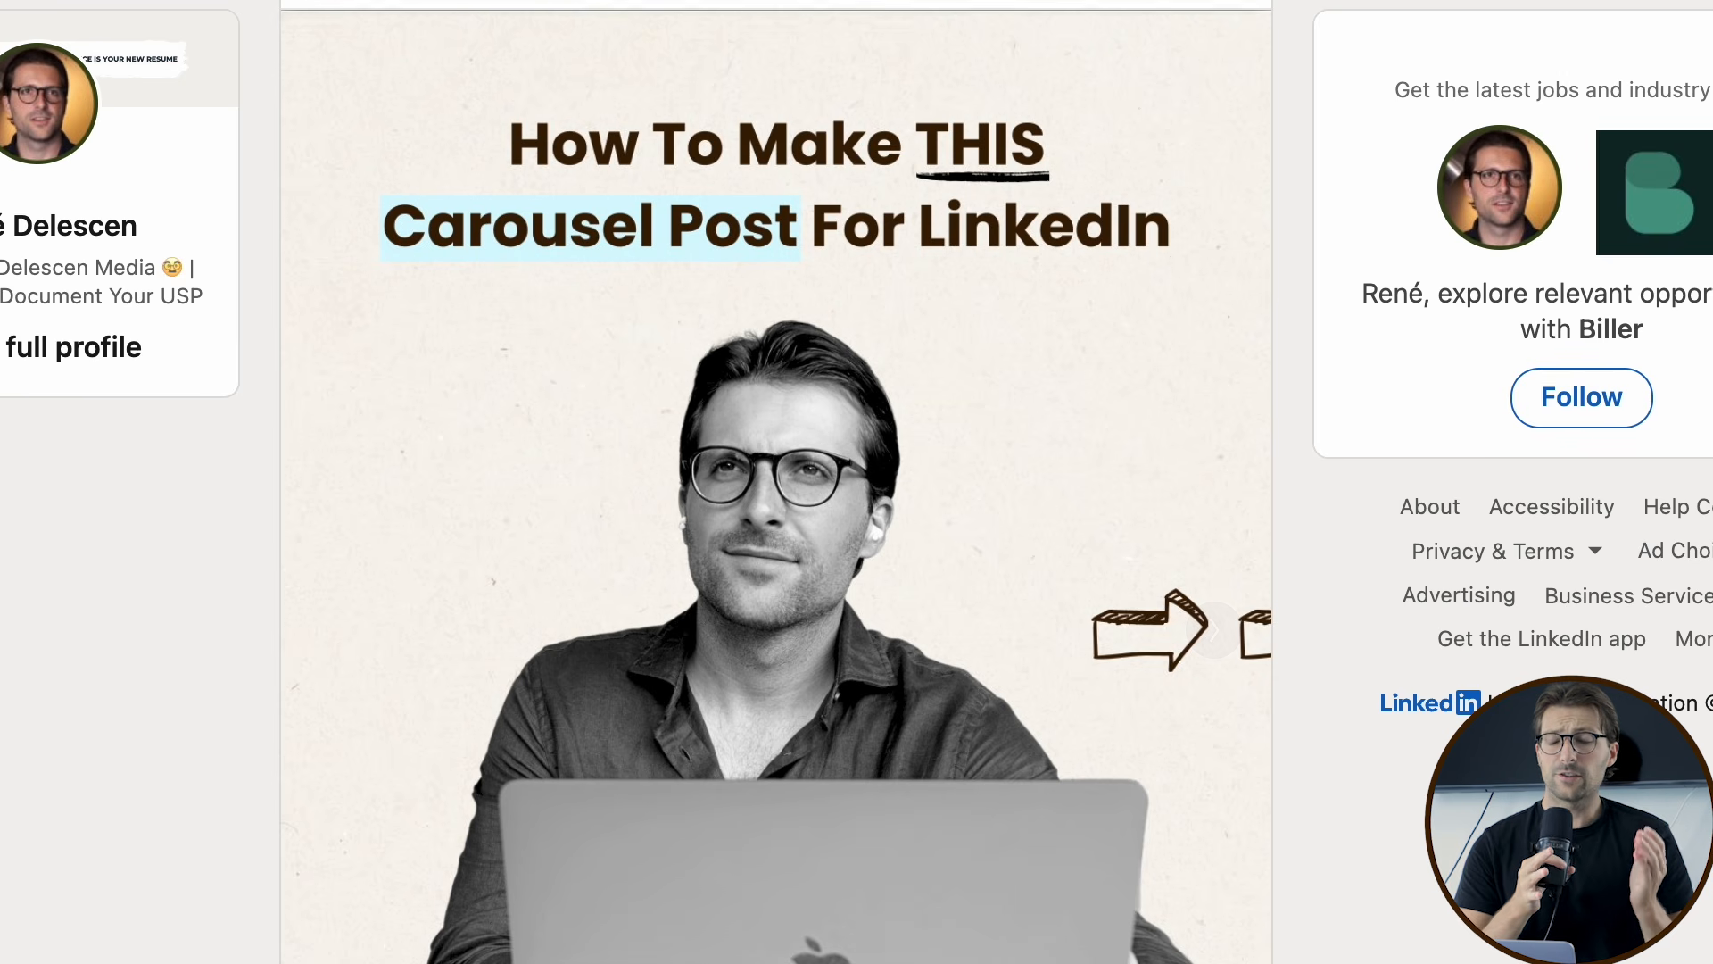
mouse_move(1082, 608)
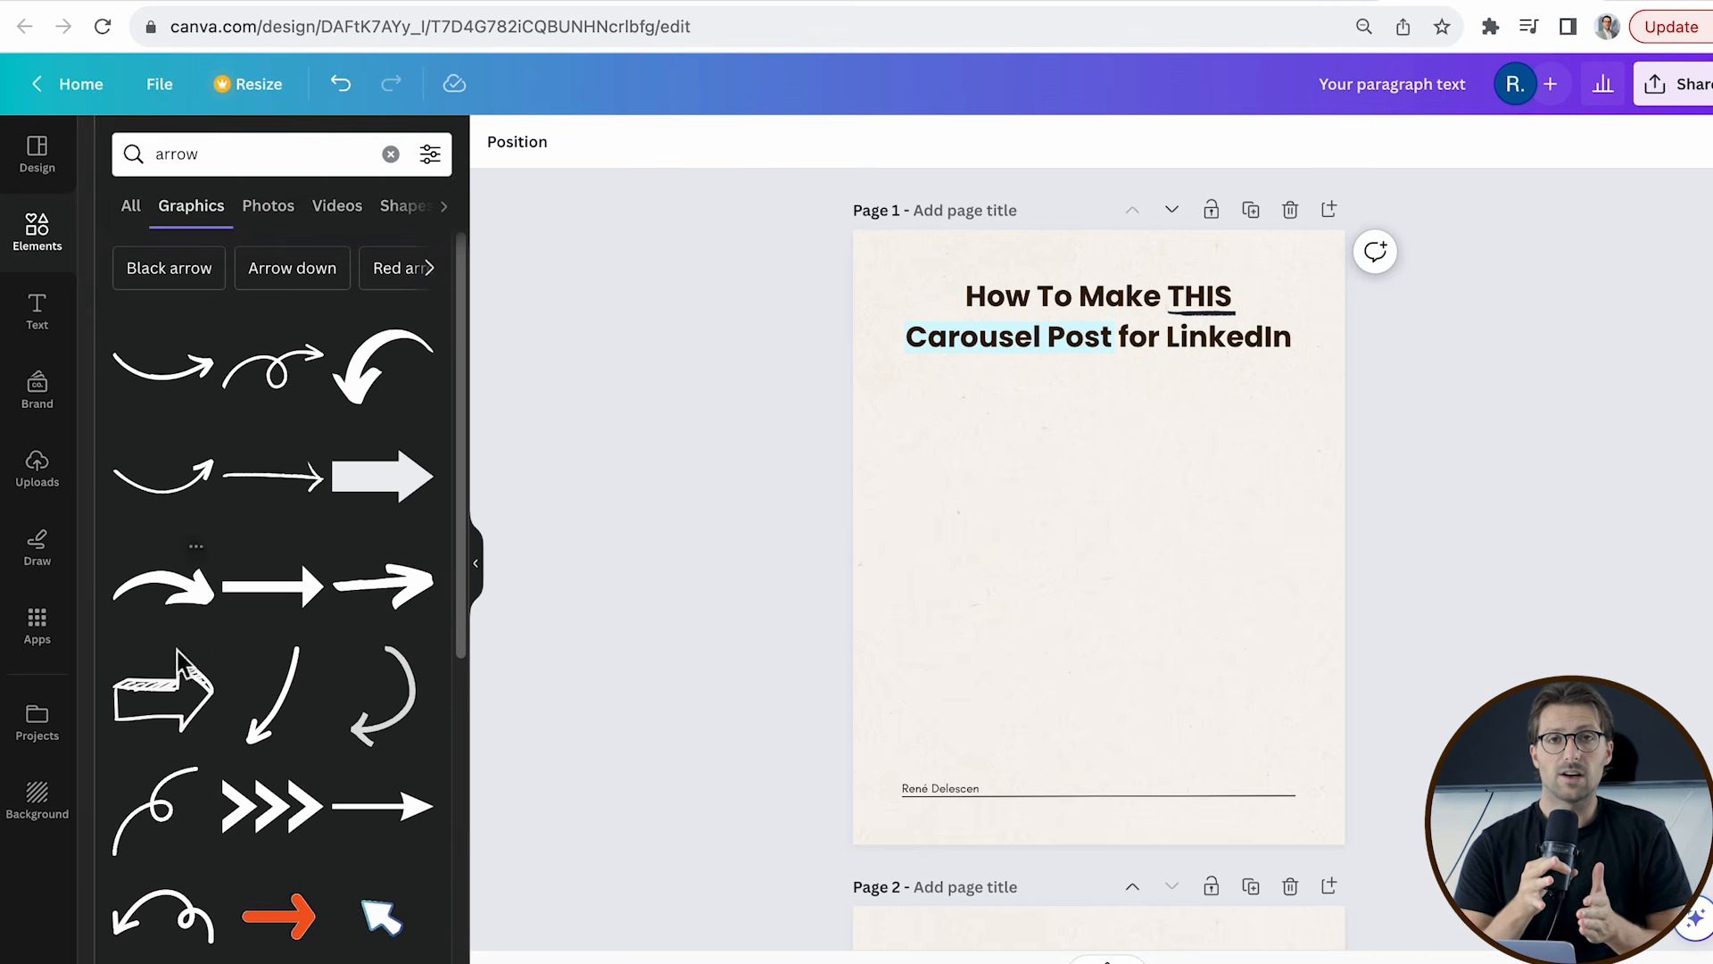
left_click(178, 700)
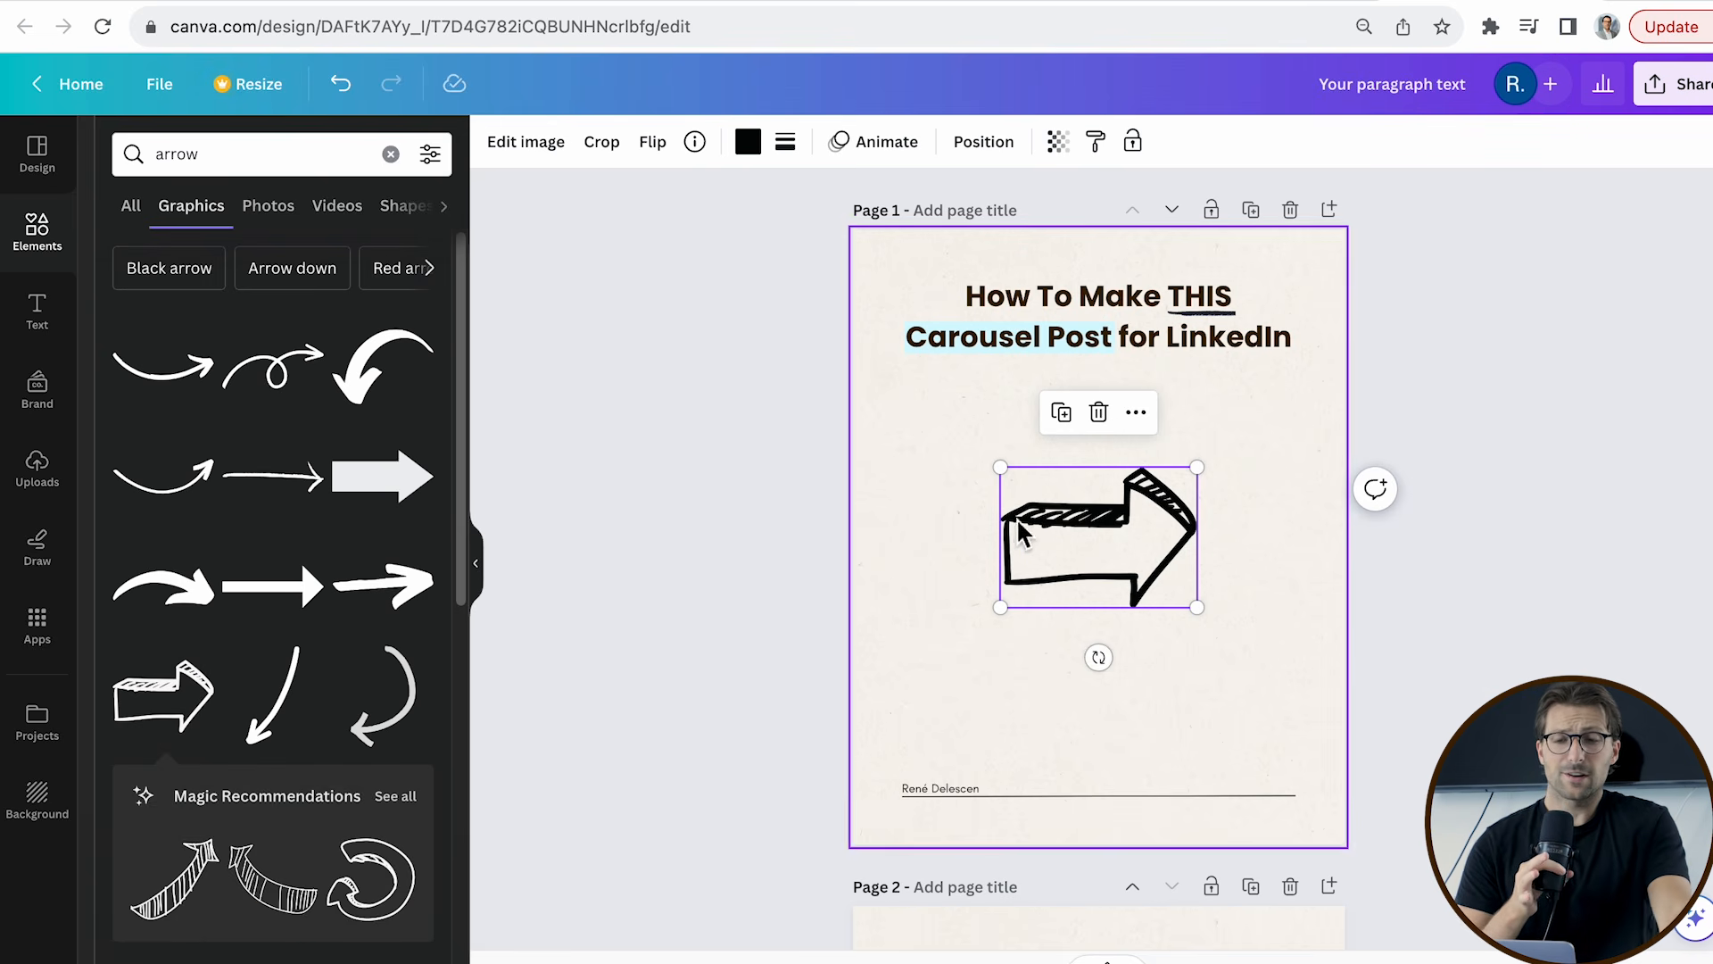
Shrink the block arrow, place it near page 1's right edge, and set a second copy beside it running off the page.
left_click_drag(1012, 535, 1175, 554)
mouse_move(1146, 616)
left_mouse_down()
mouse_move(1277, 512)
mouse_move(1298, 515)
mouse_move(1262, 543)
mouse_move(1346, 547)
left_mouse_up()
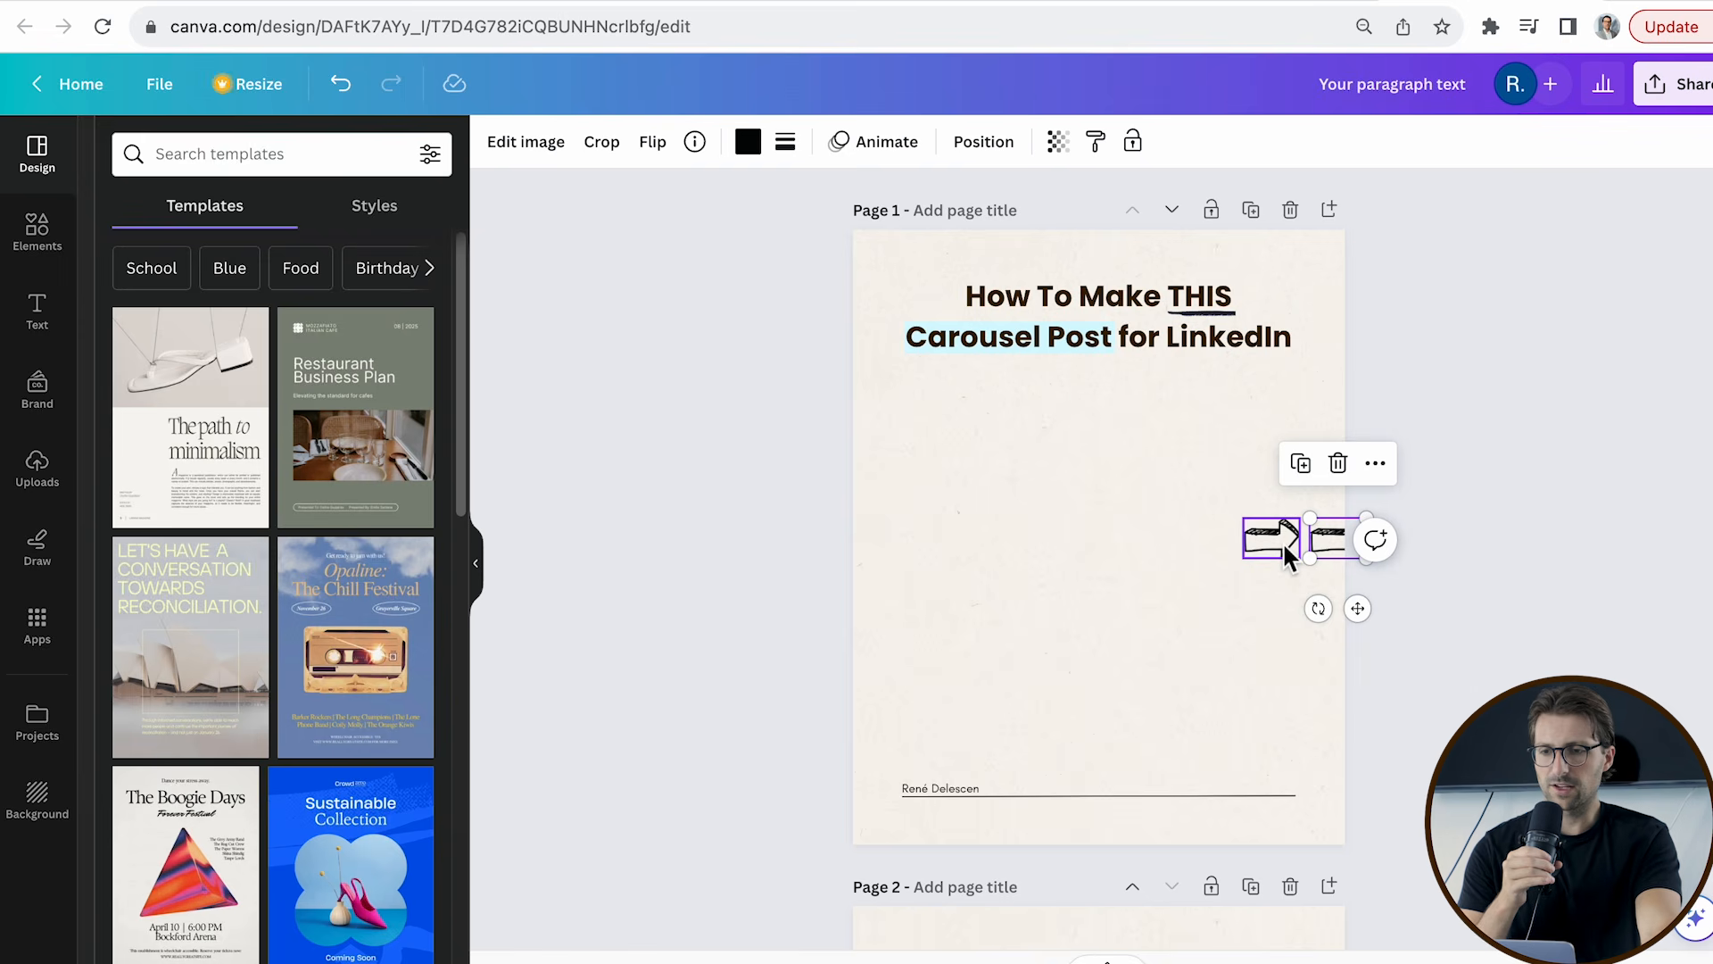
left_click(1283, 543)
left_click(1145, 640)
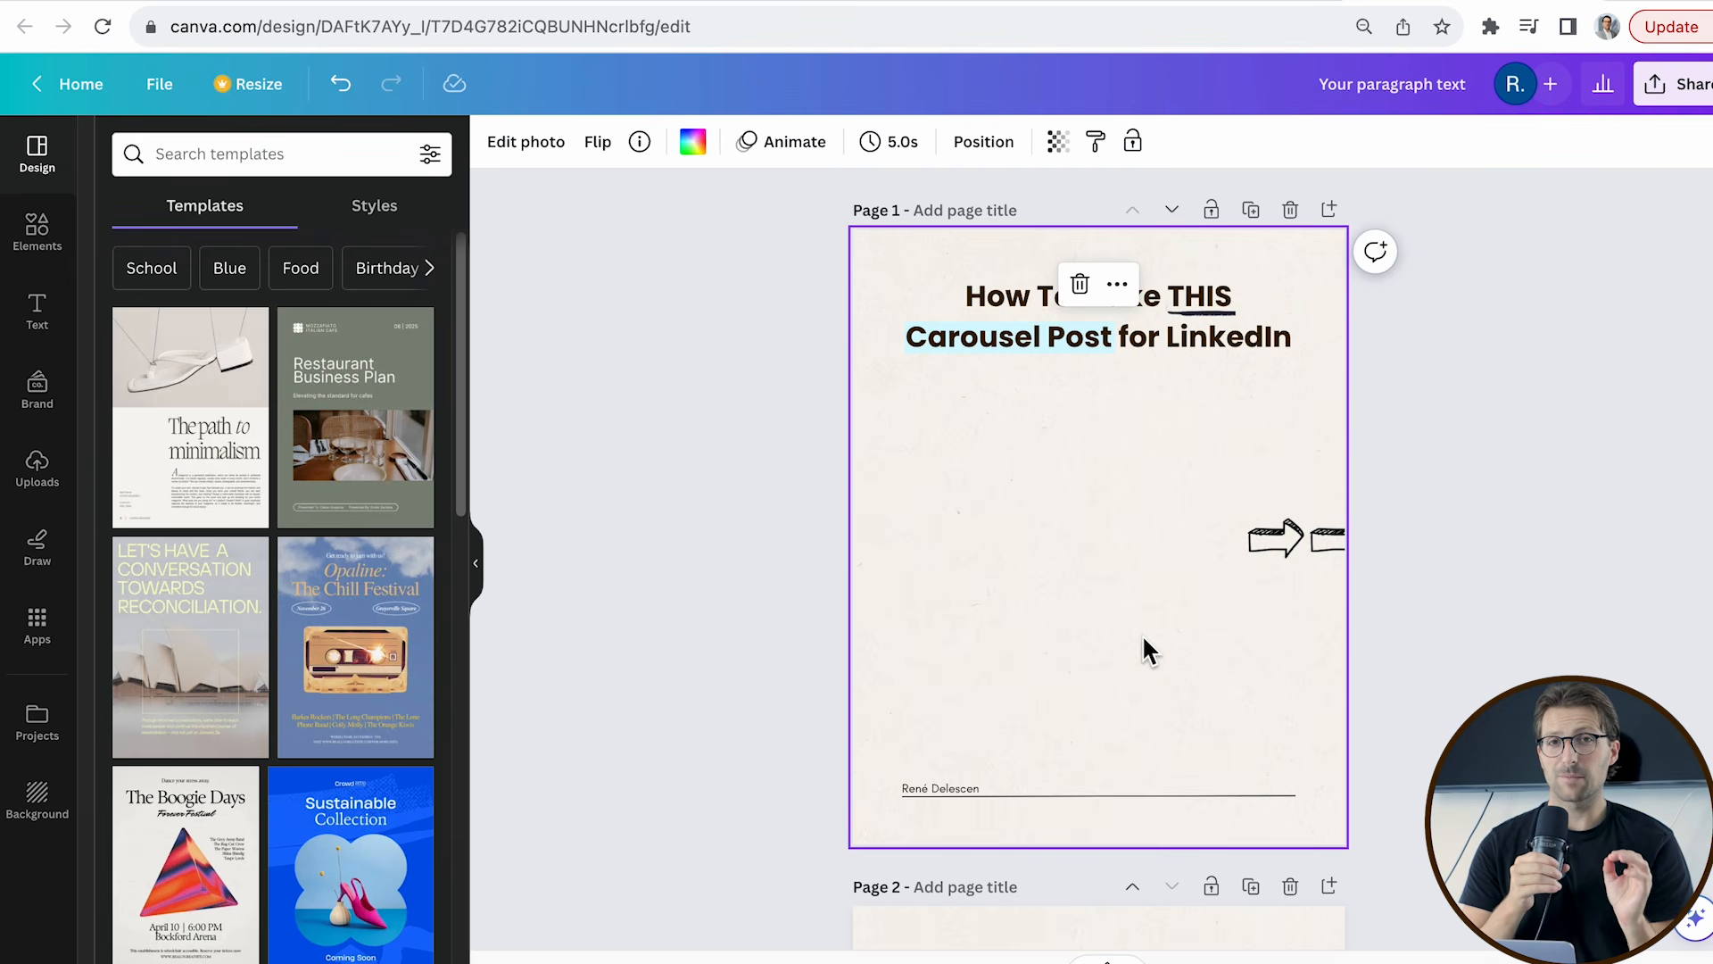
Add the uploaded photo of the man behind the laptop to page 1 and flip it horizontally.
left_click(61, 473)
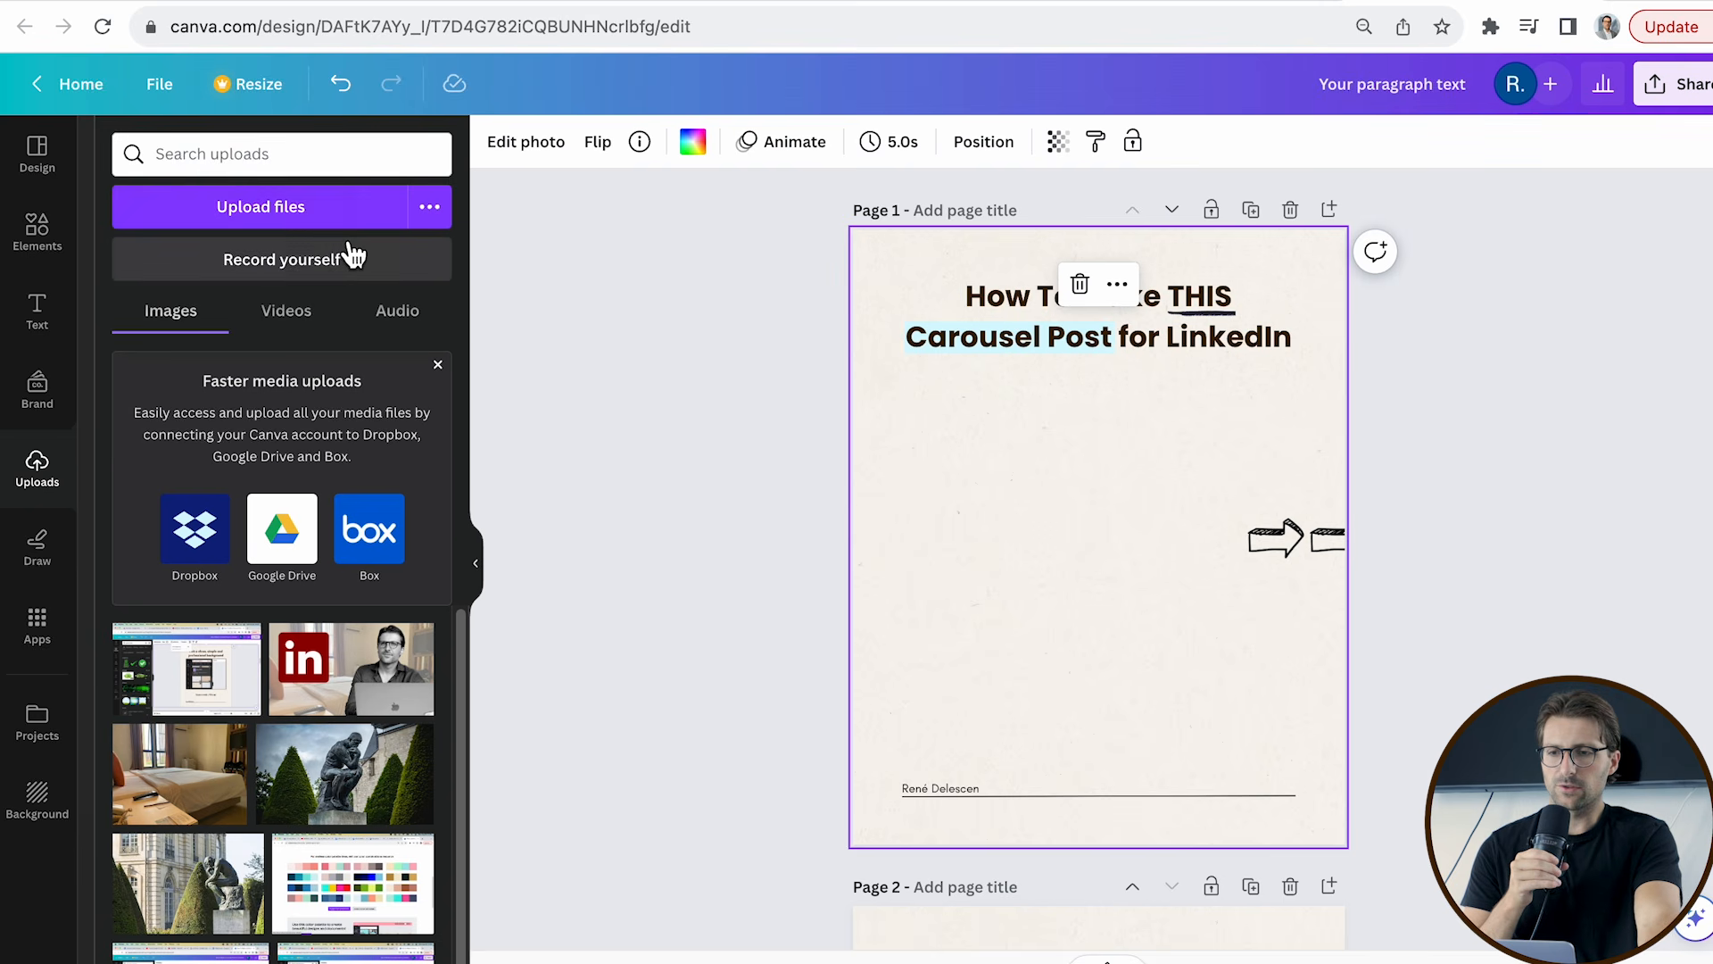
scroll(259, 727, "down", 5)
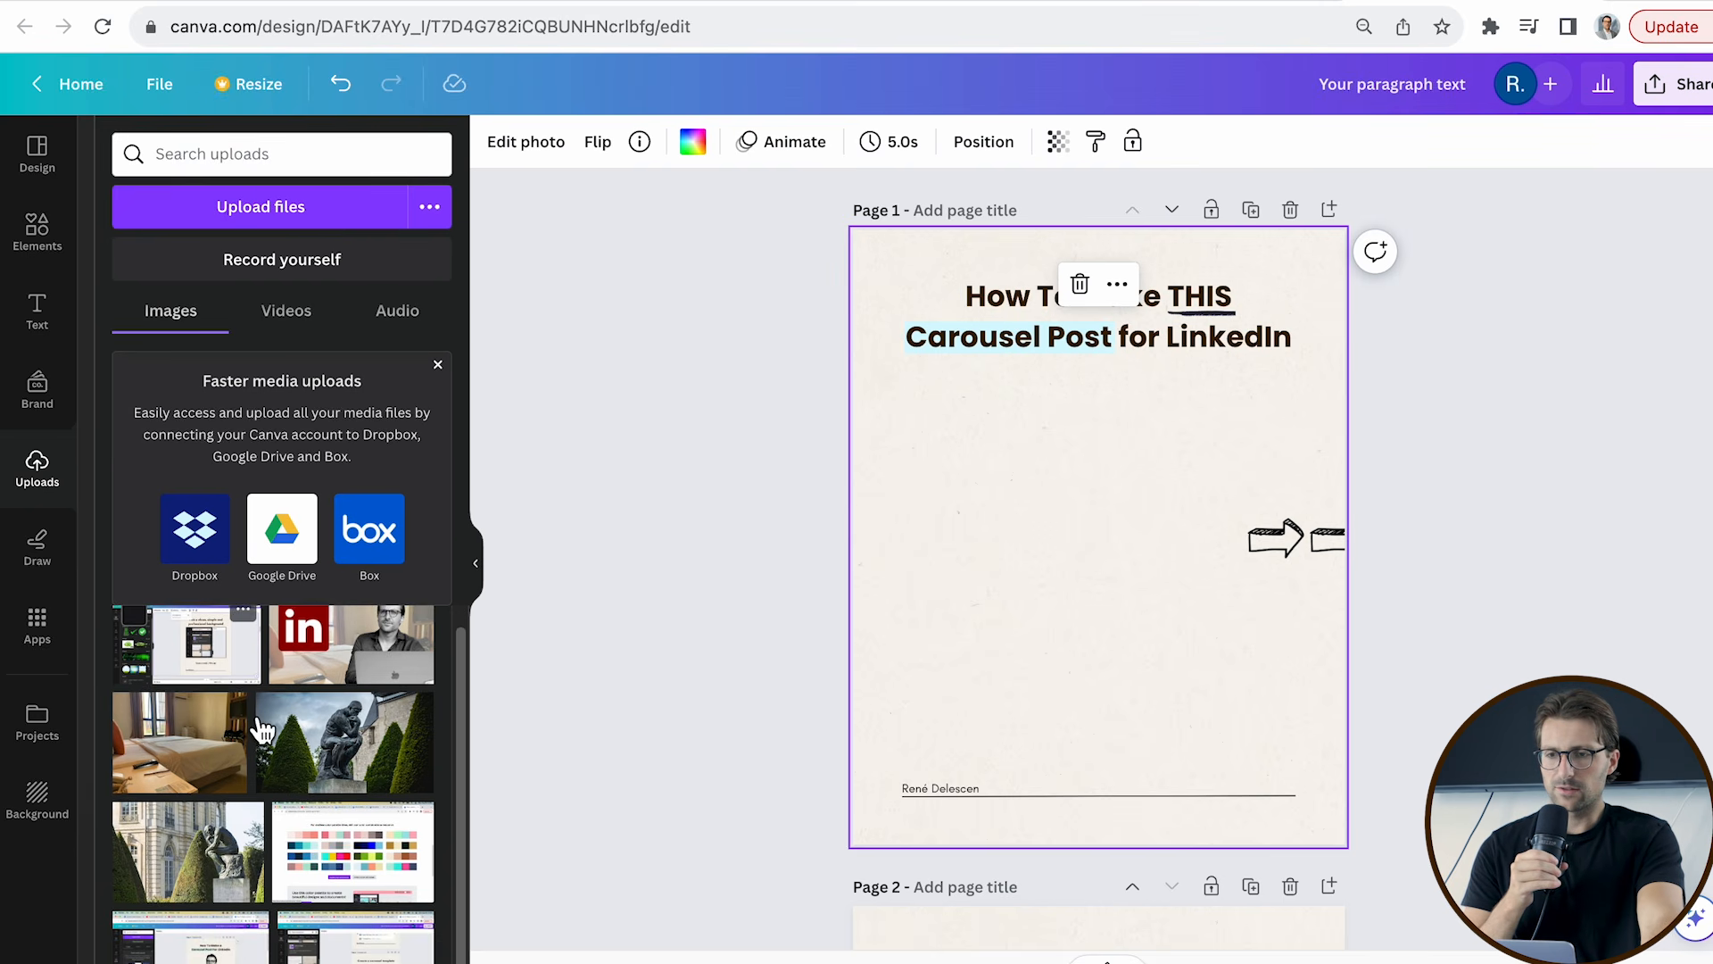
left_click(354, 876)
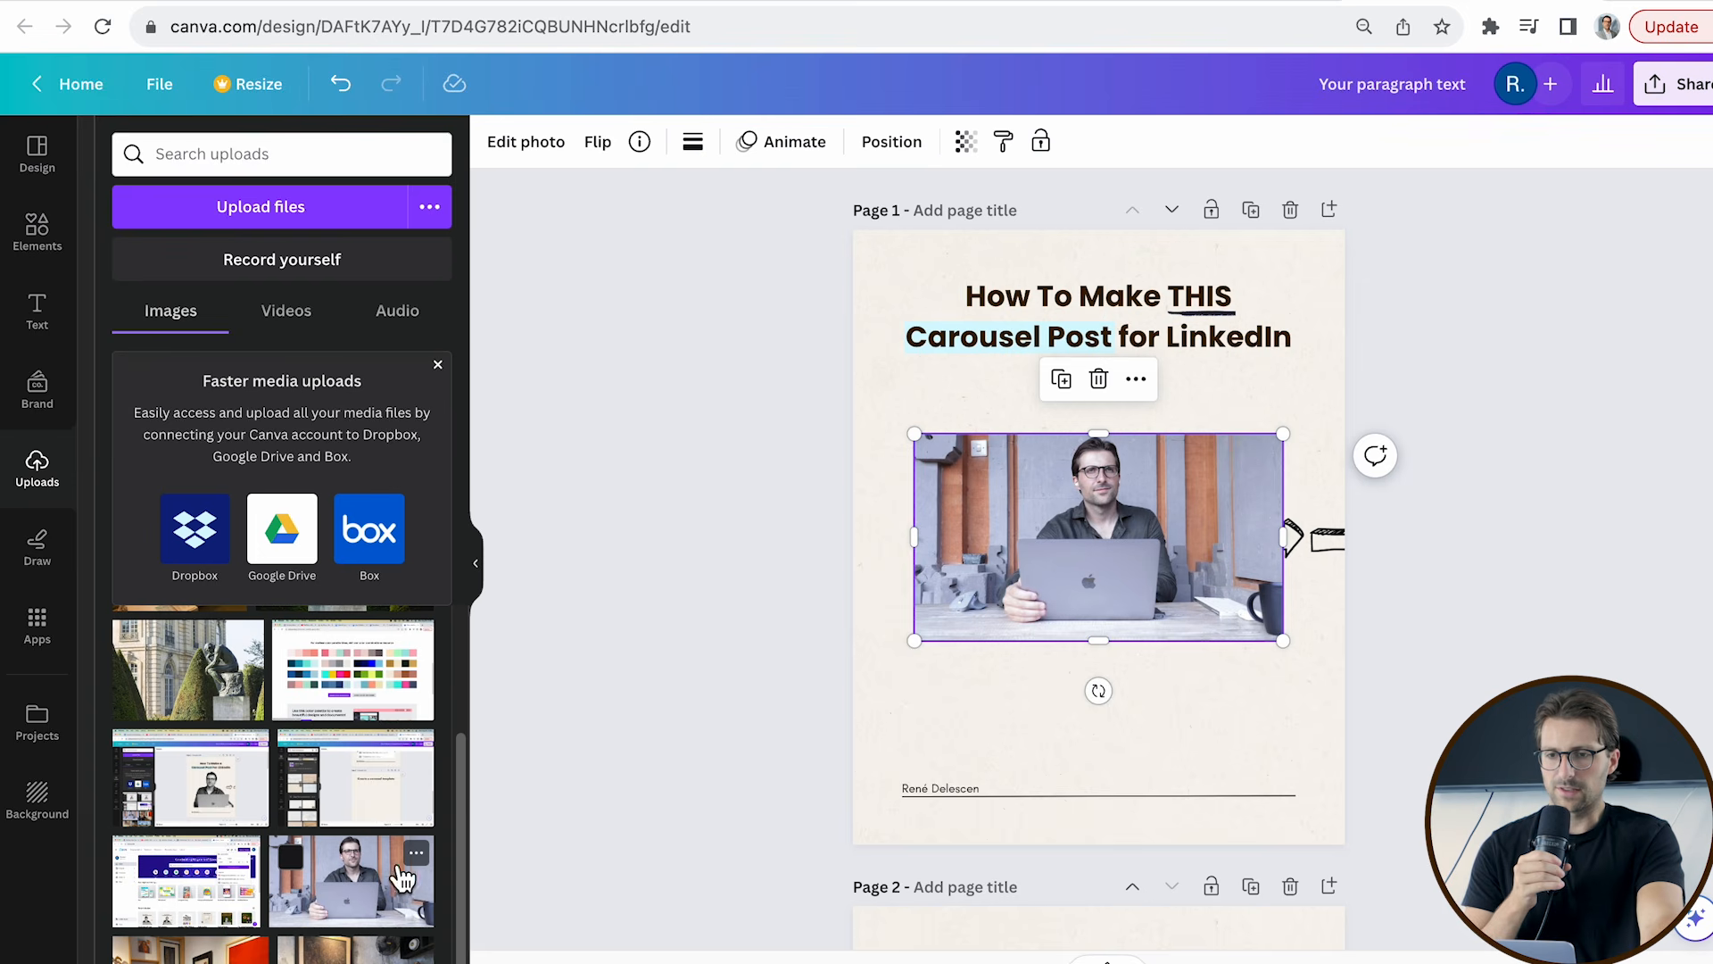
left_click(609, 148)
left_click(638, 204)
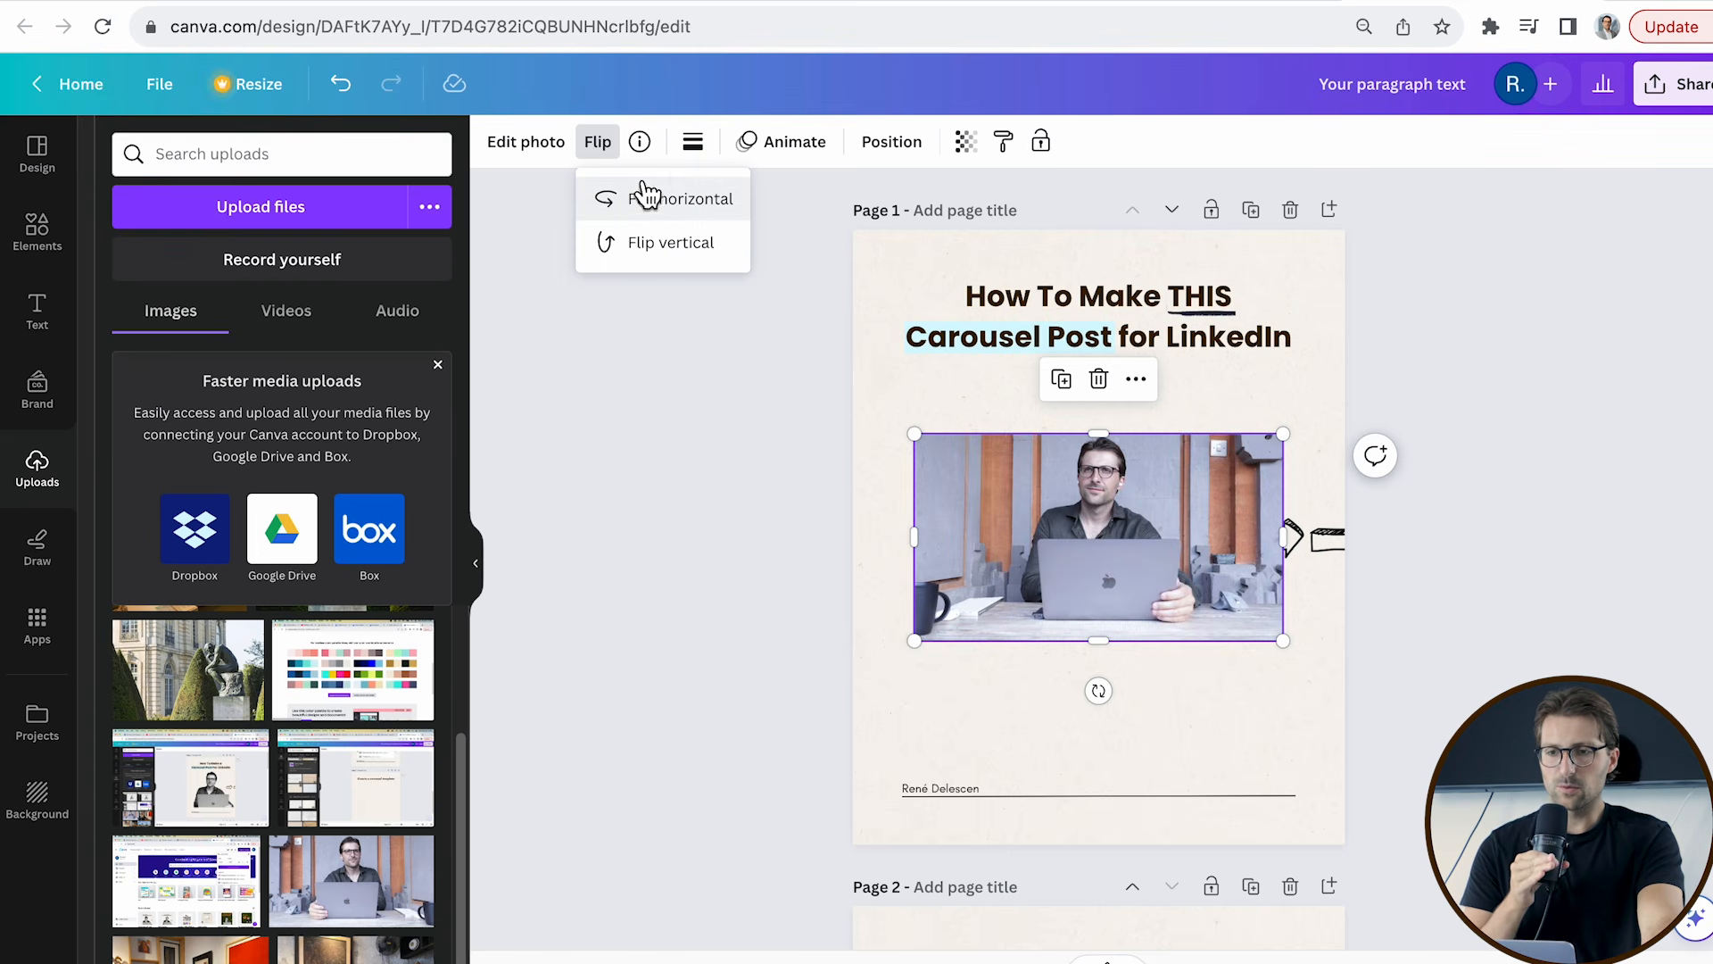
left_click(1049, 525)
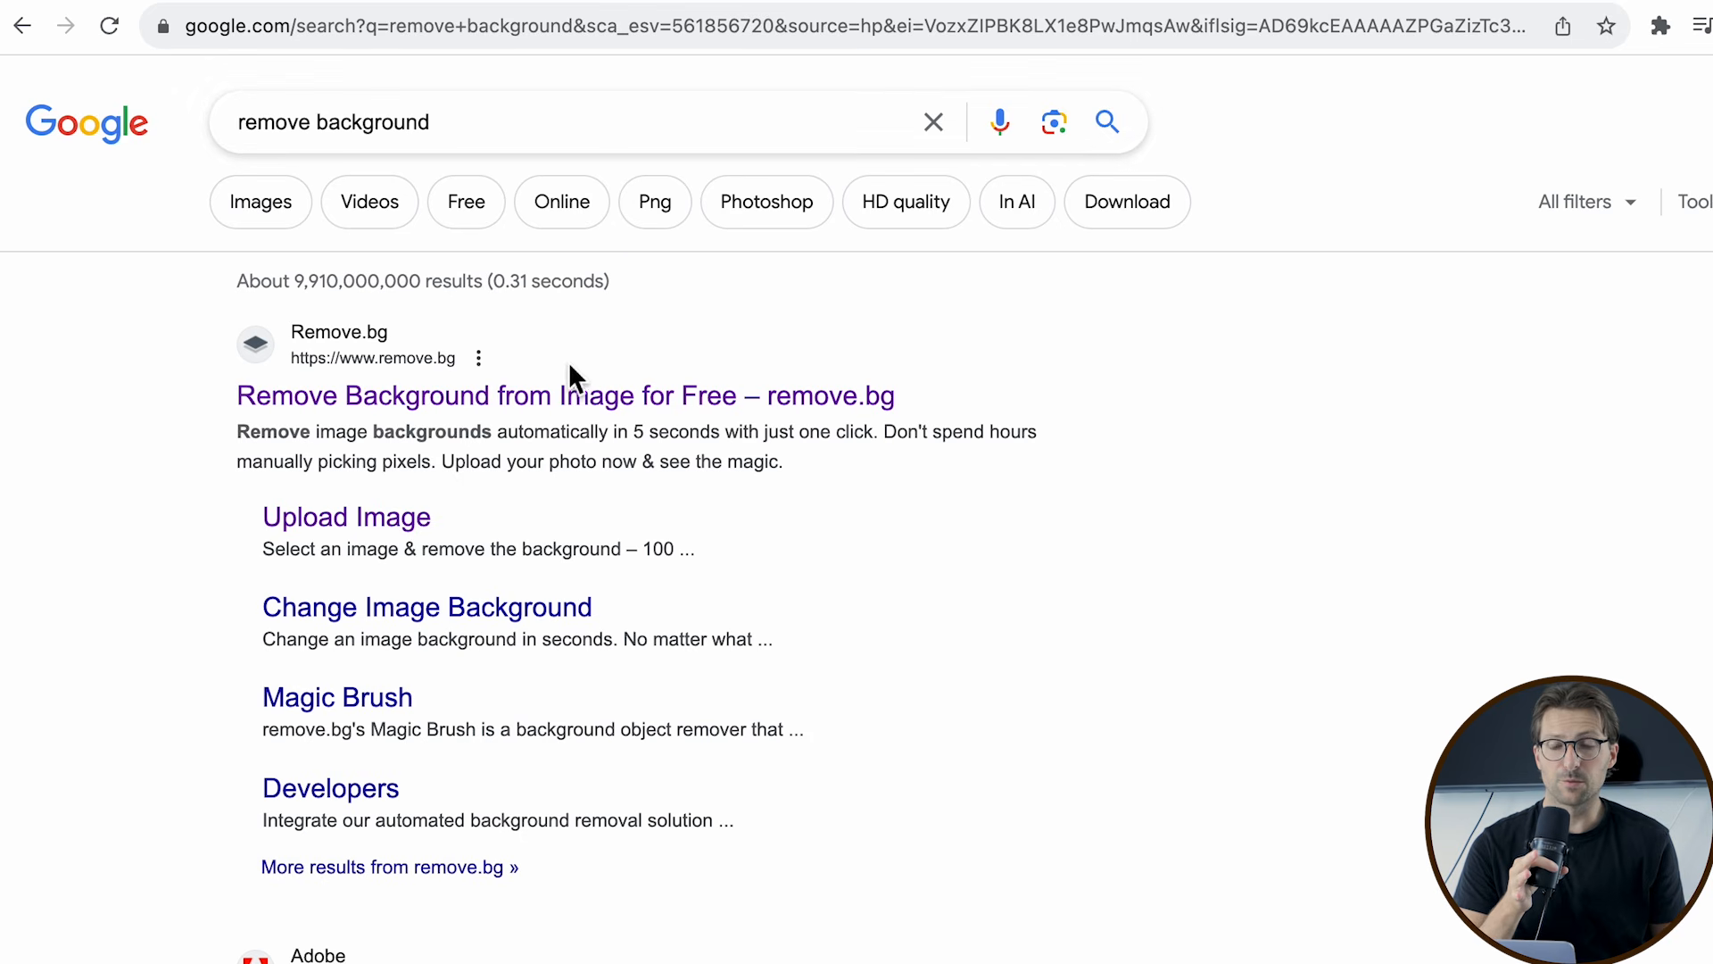
Open the remove.bg website from the "remove background" search results and view its image upload option.
left_click(574, 392)
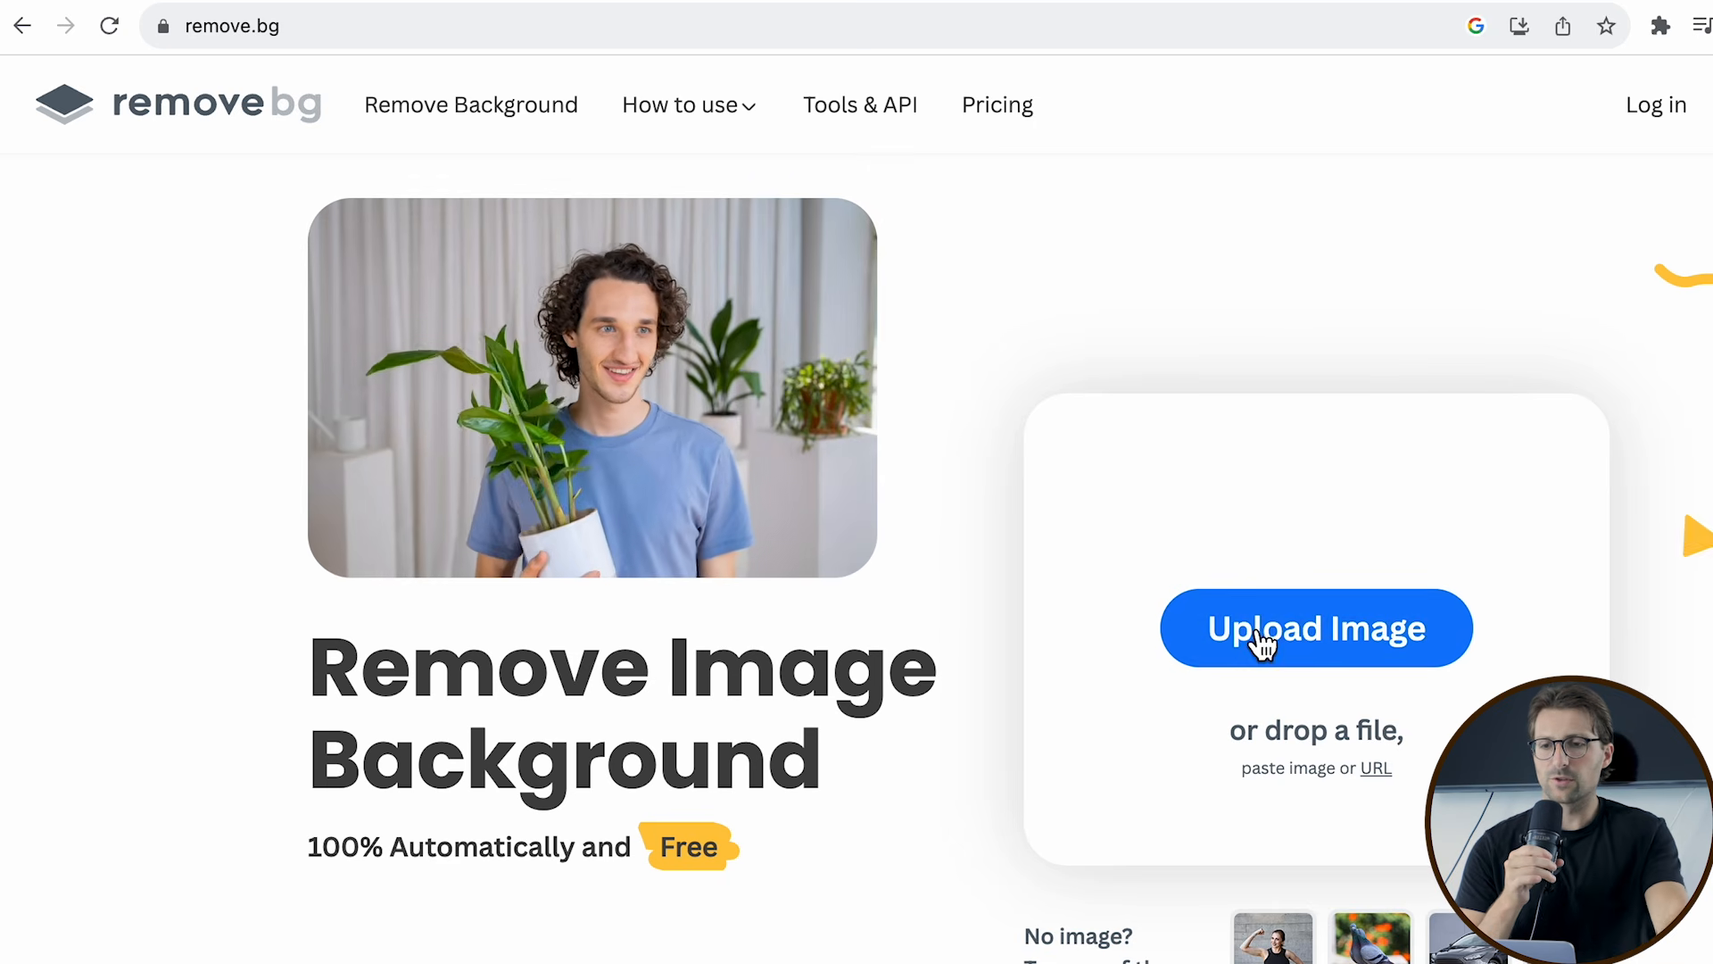
left_click(1263, 641)
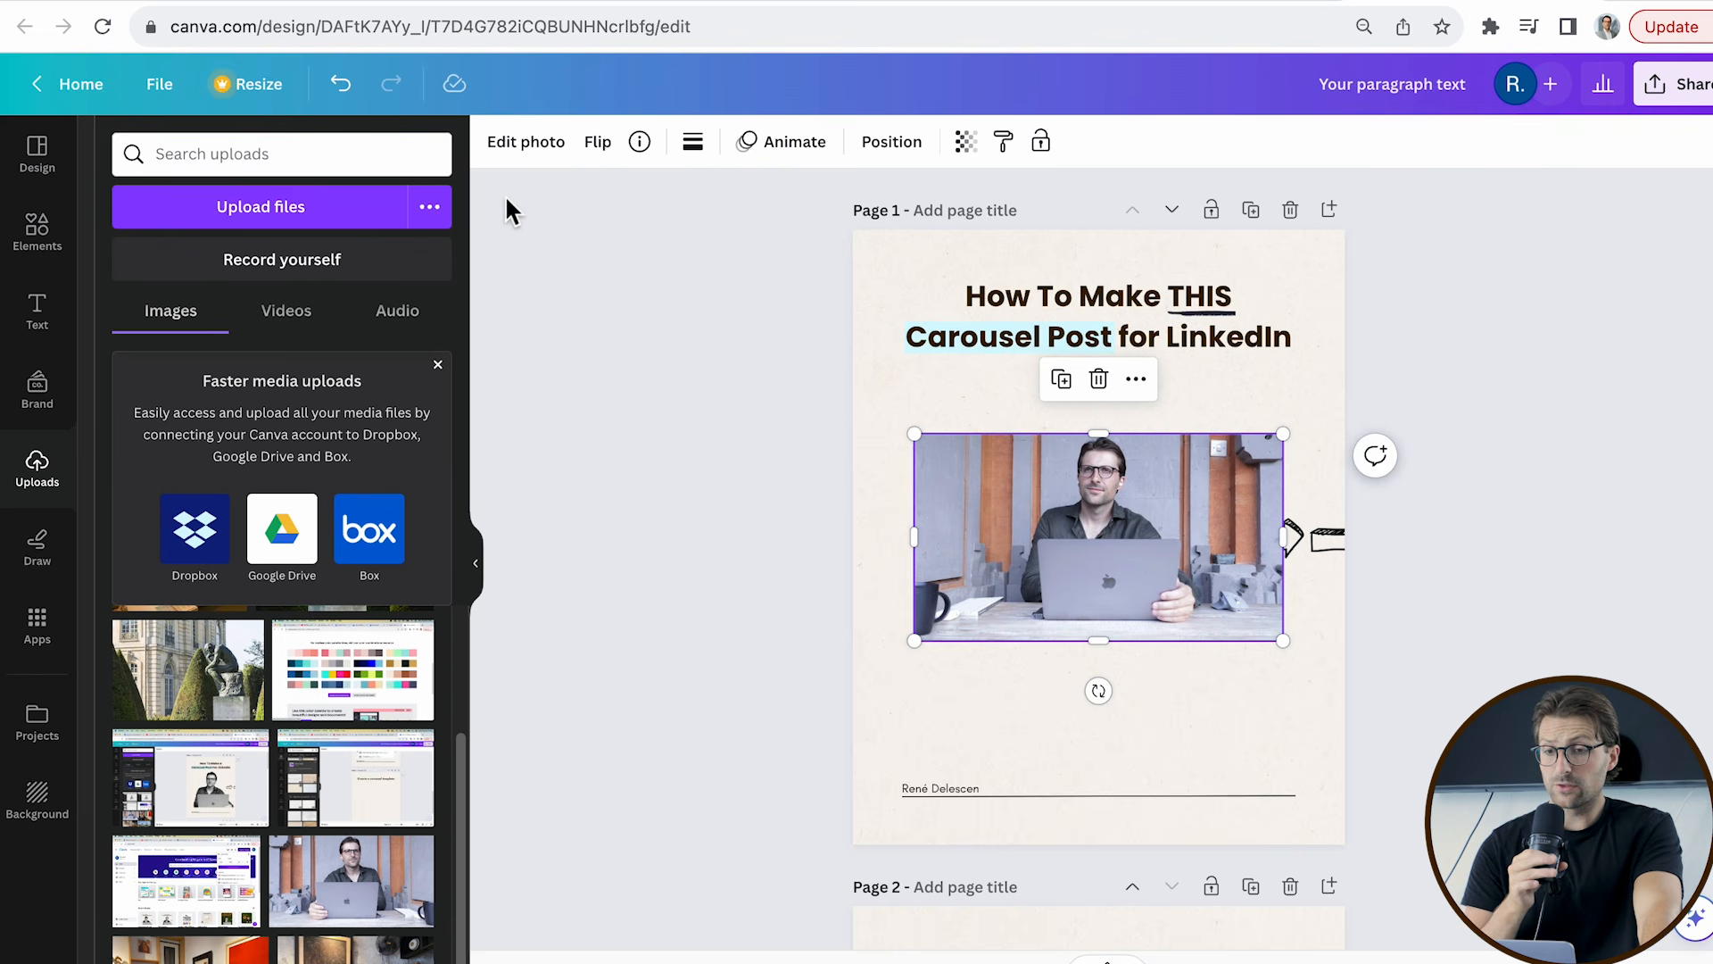
Remove the laptop photo's background with BG Remover, enlarge the cut-out and centre it between the headline and the footer line.
left_click(511, 152)
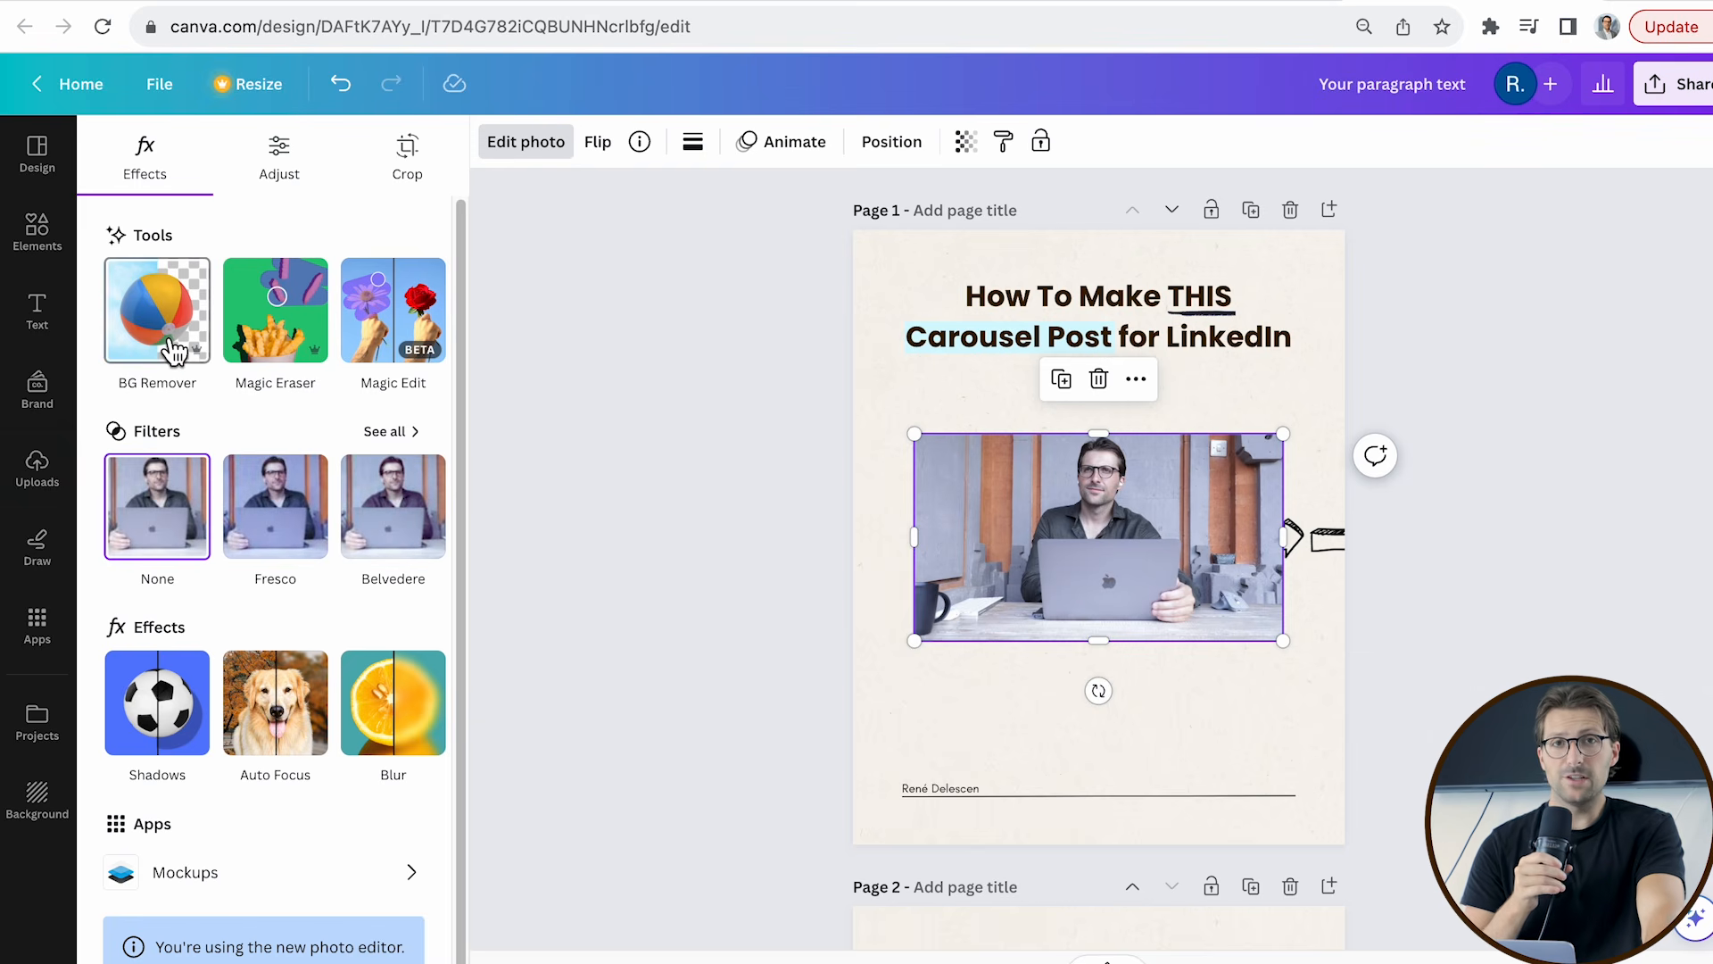
left_click(174, 352)
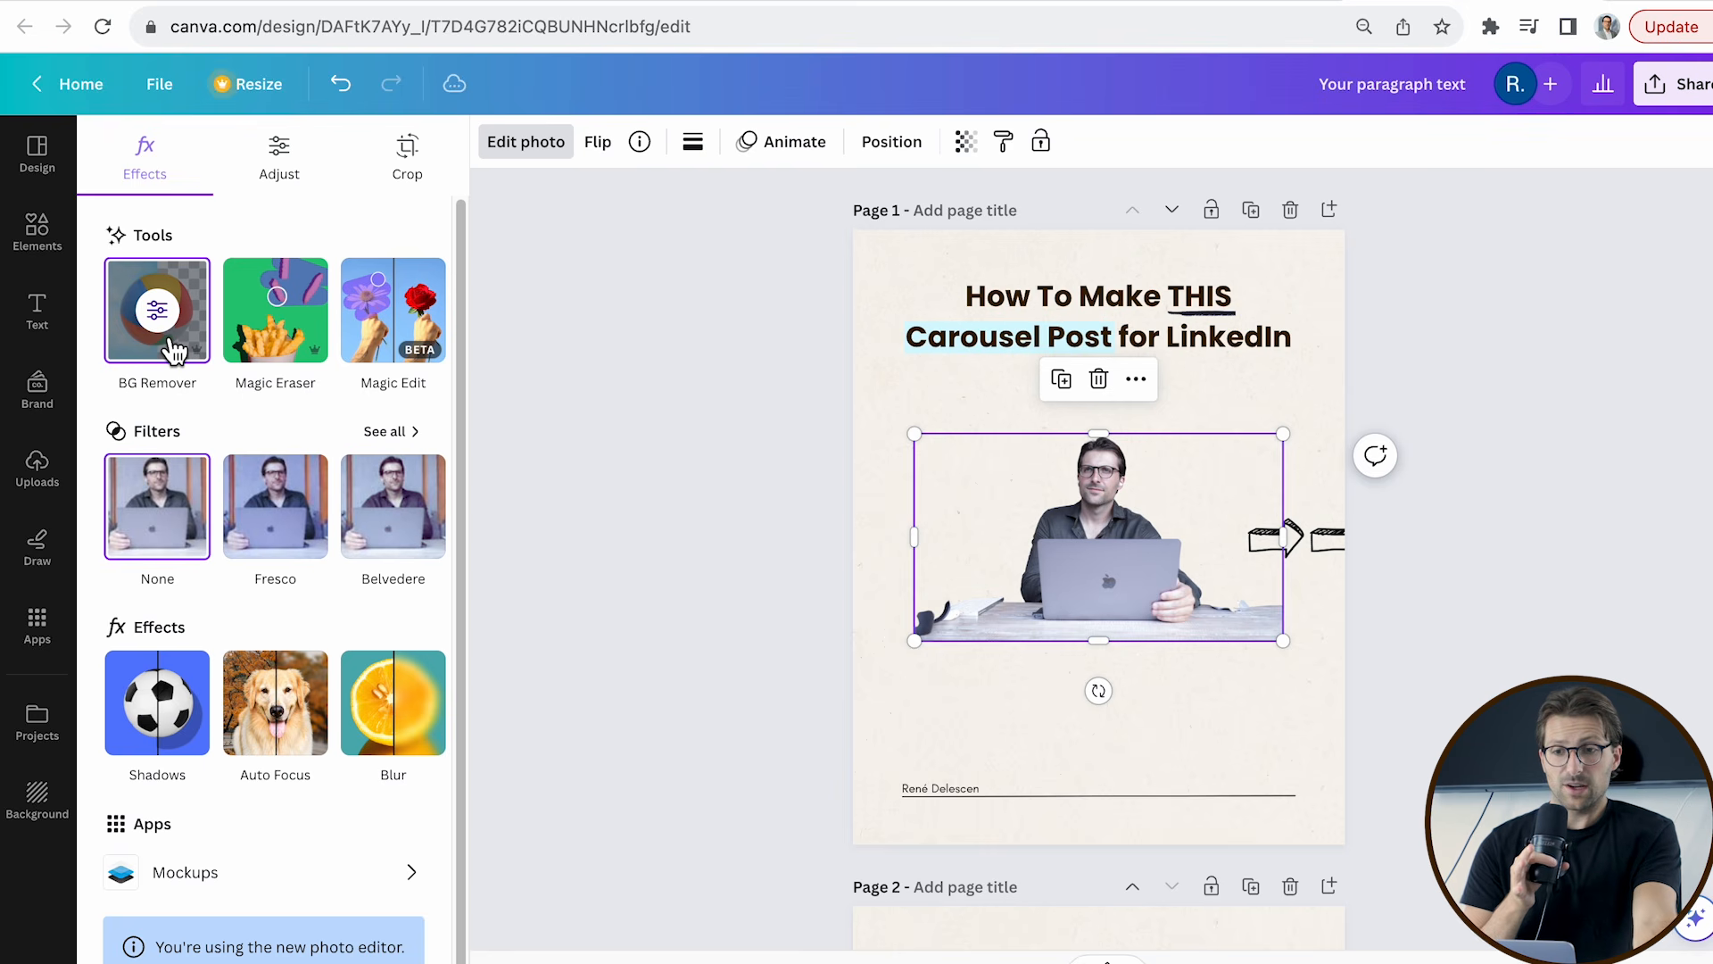
left_click_drag(1102, 649, 1109, 600)
left_click_drag(914, 600, 581, 746)
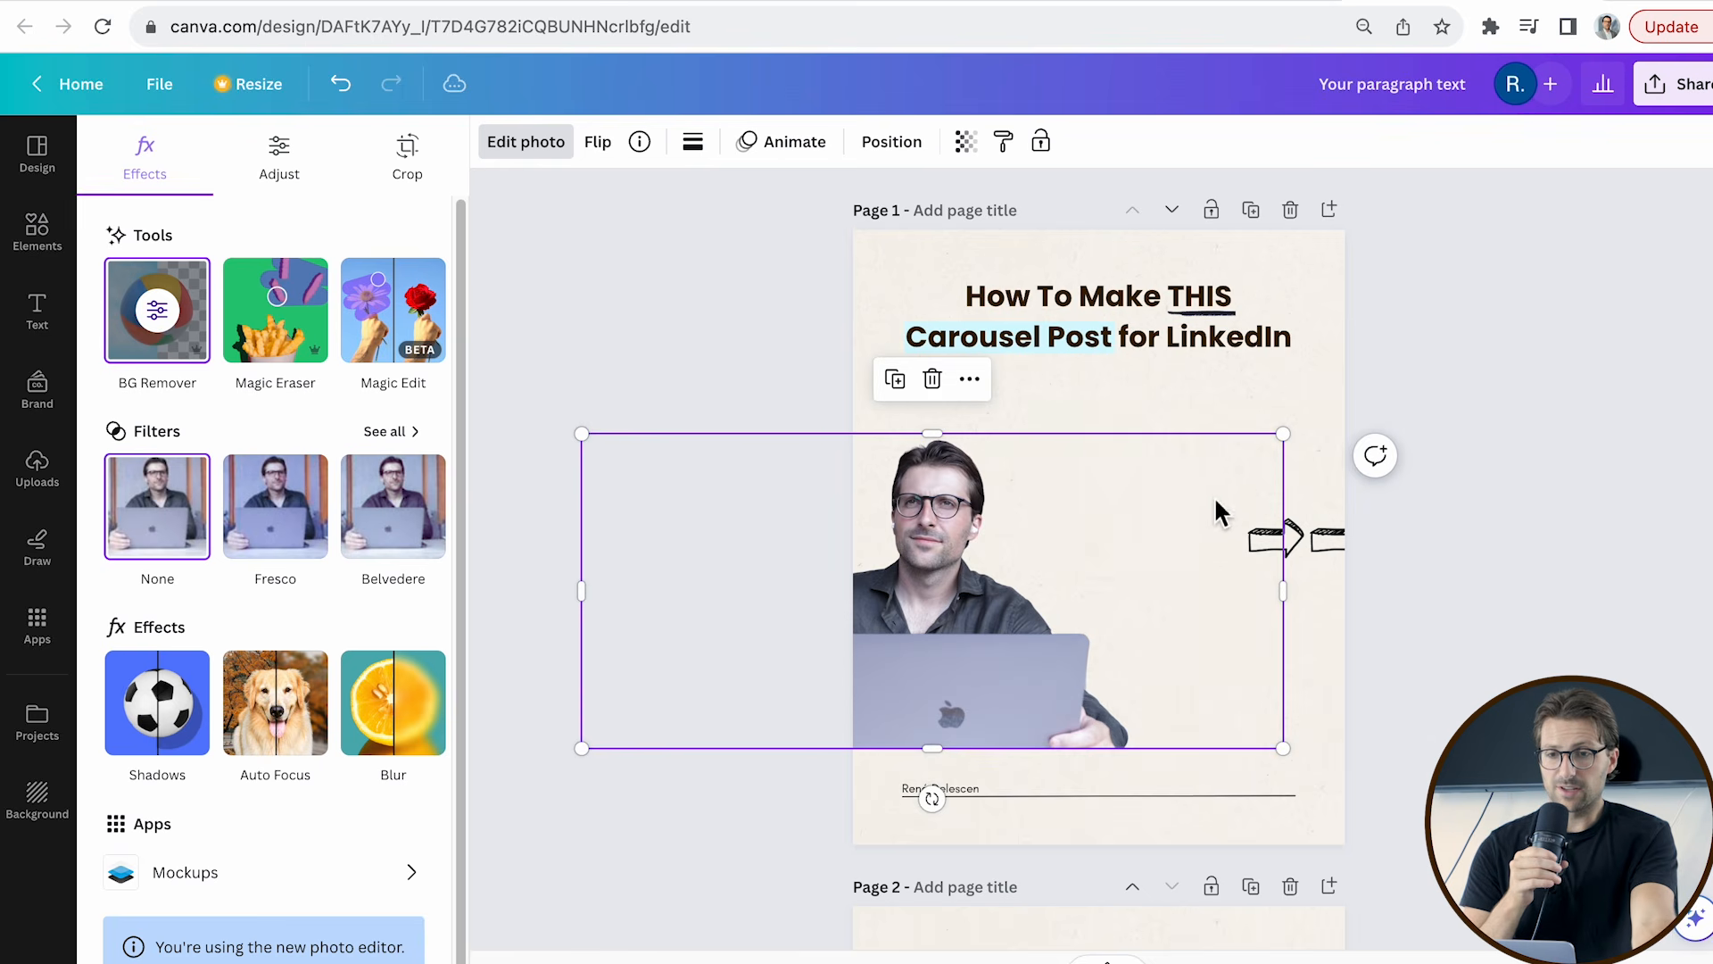
left_click_drag(1281, 432, 1450, 377)
left_click_drag(1103, 551, 1213, 607)
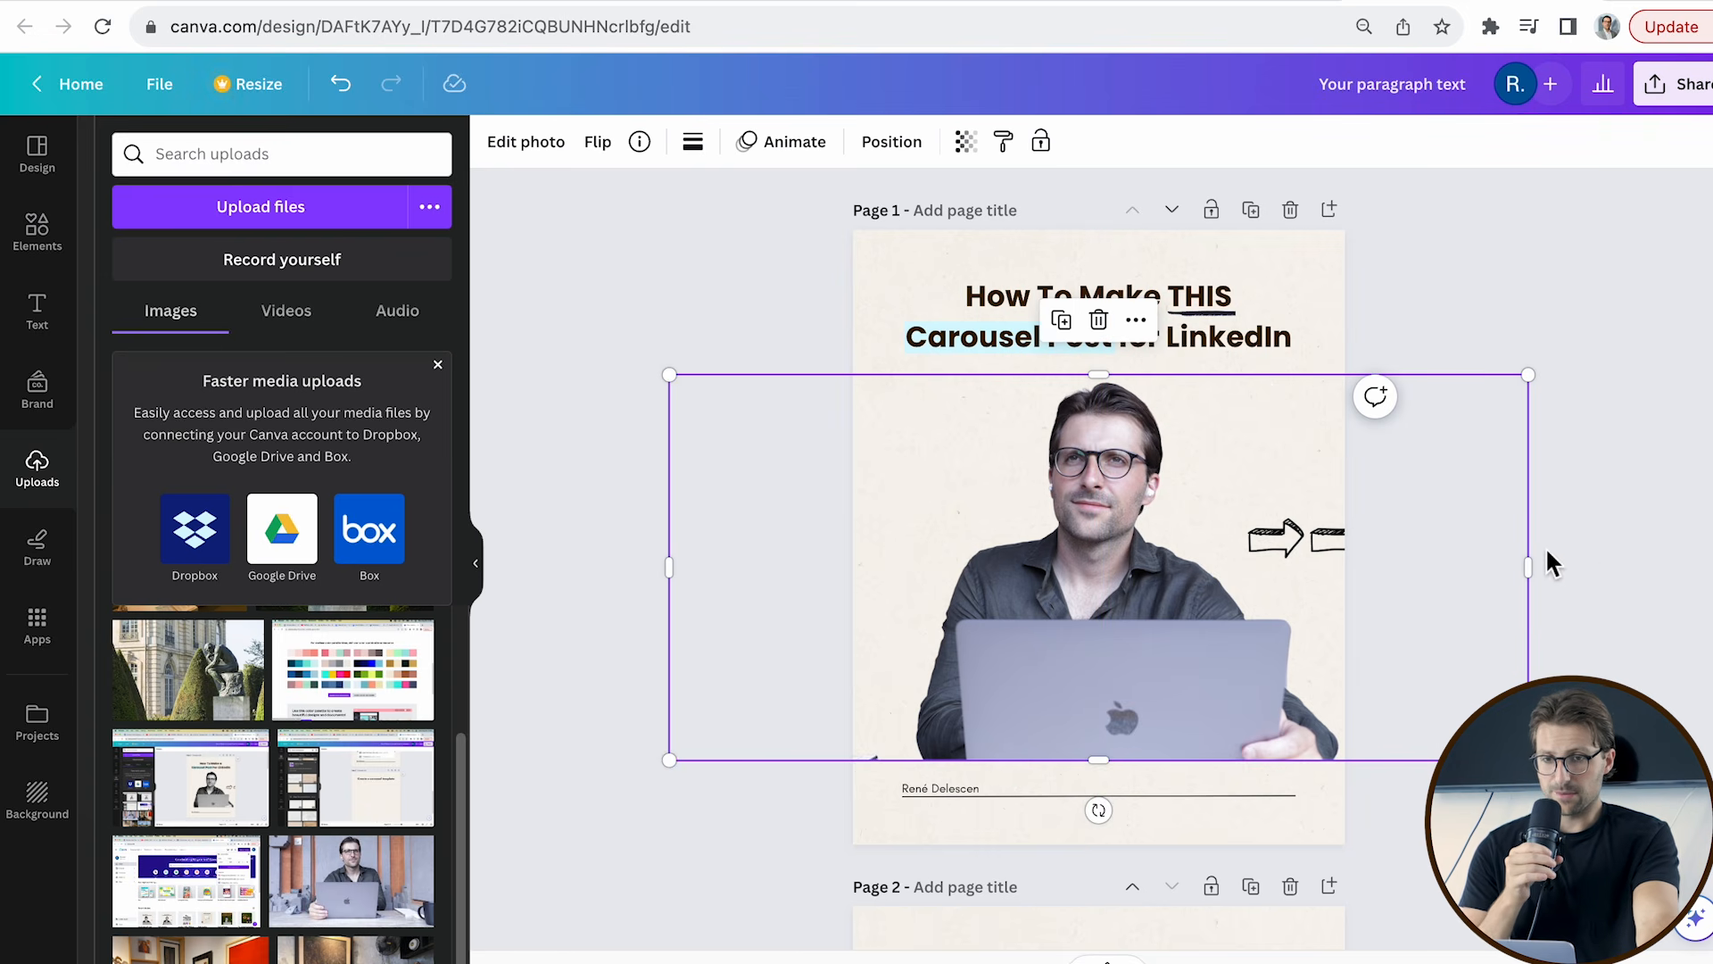
left_click(1626, 518)
left_click(1144, 656)
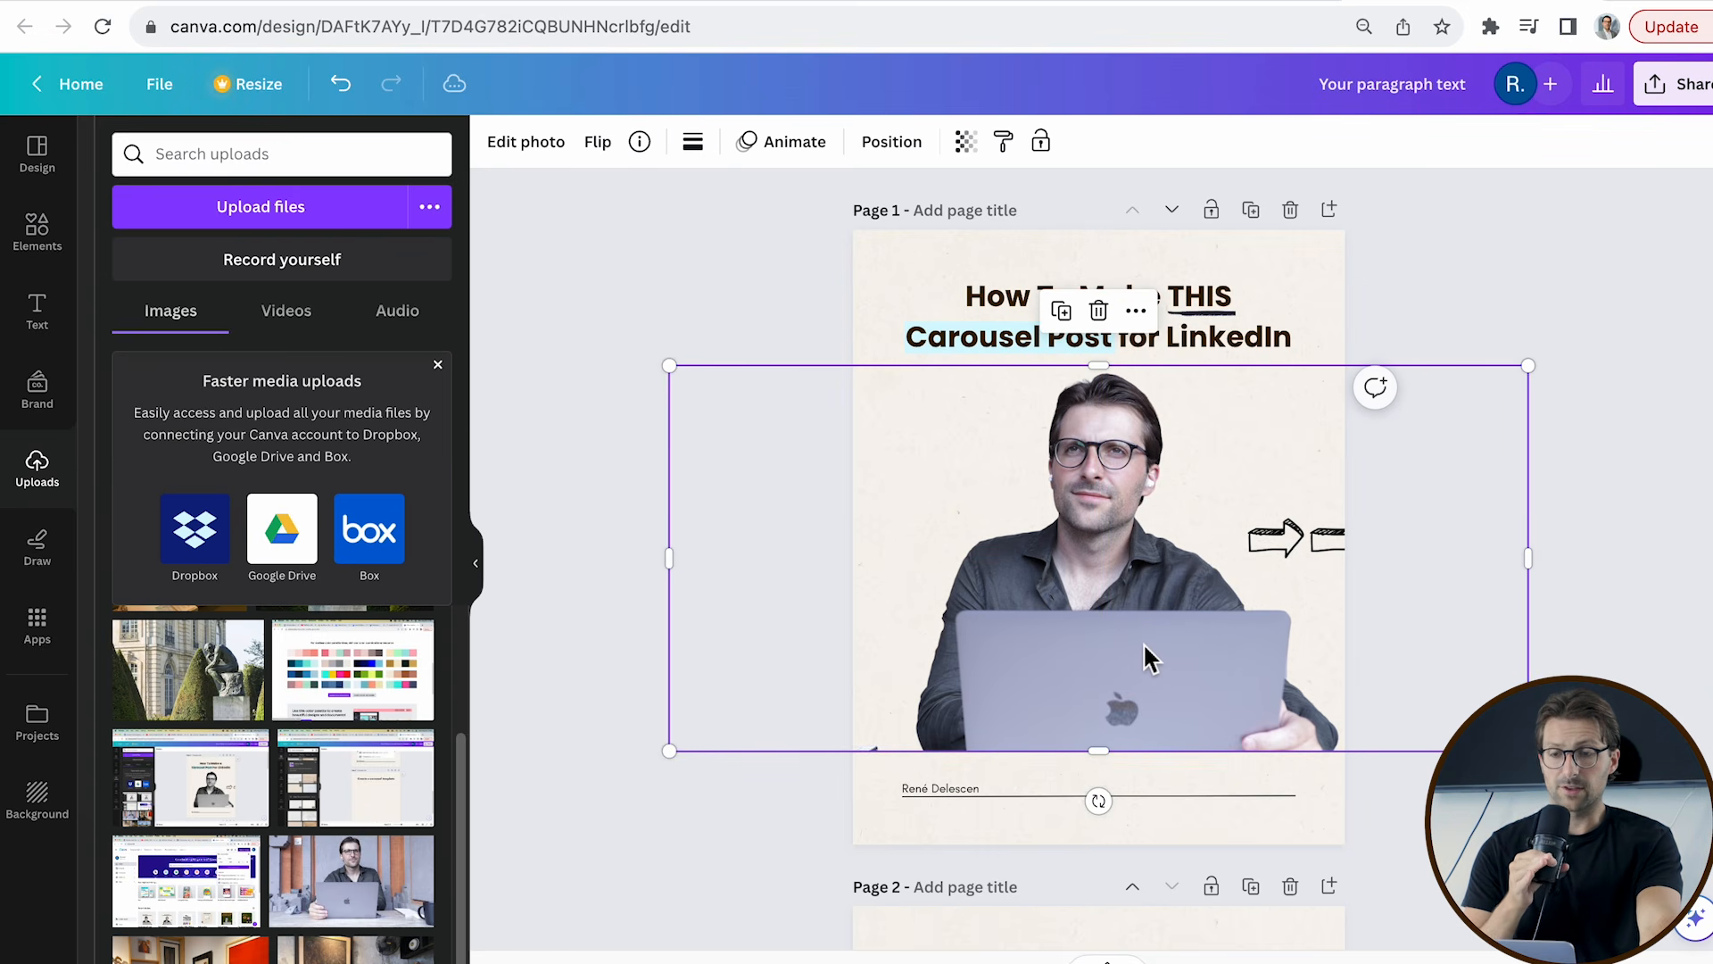
Adjust the cut-out photo to Blacks 50, Saturation -100 and Sharpness 10.
left_click(559, 155)
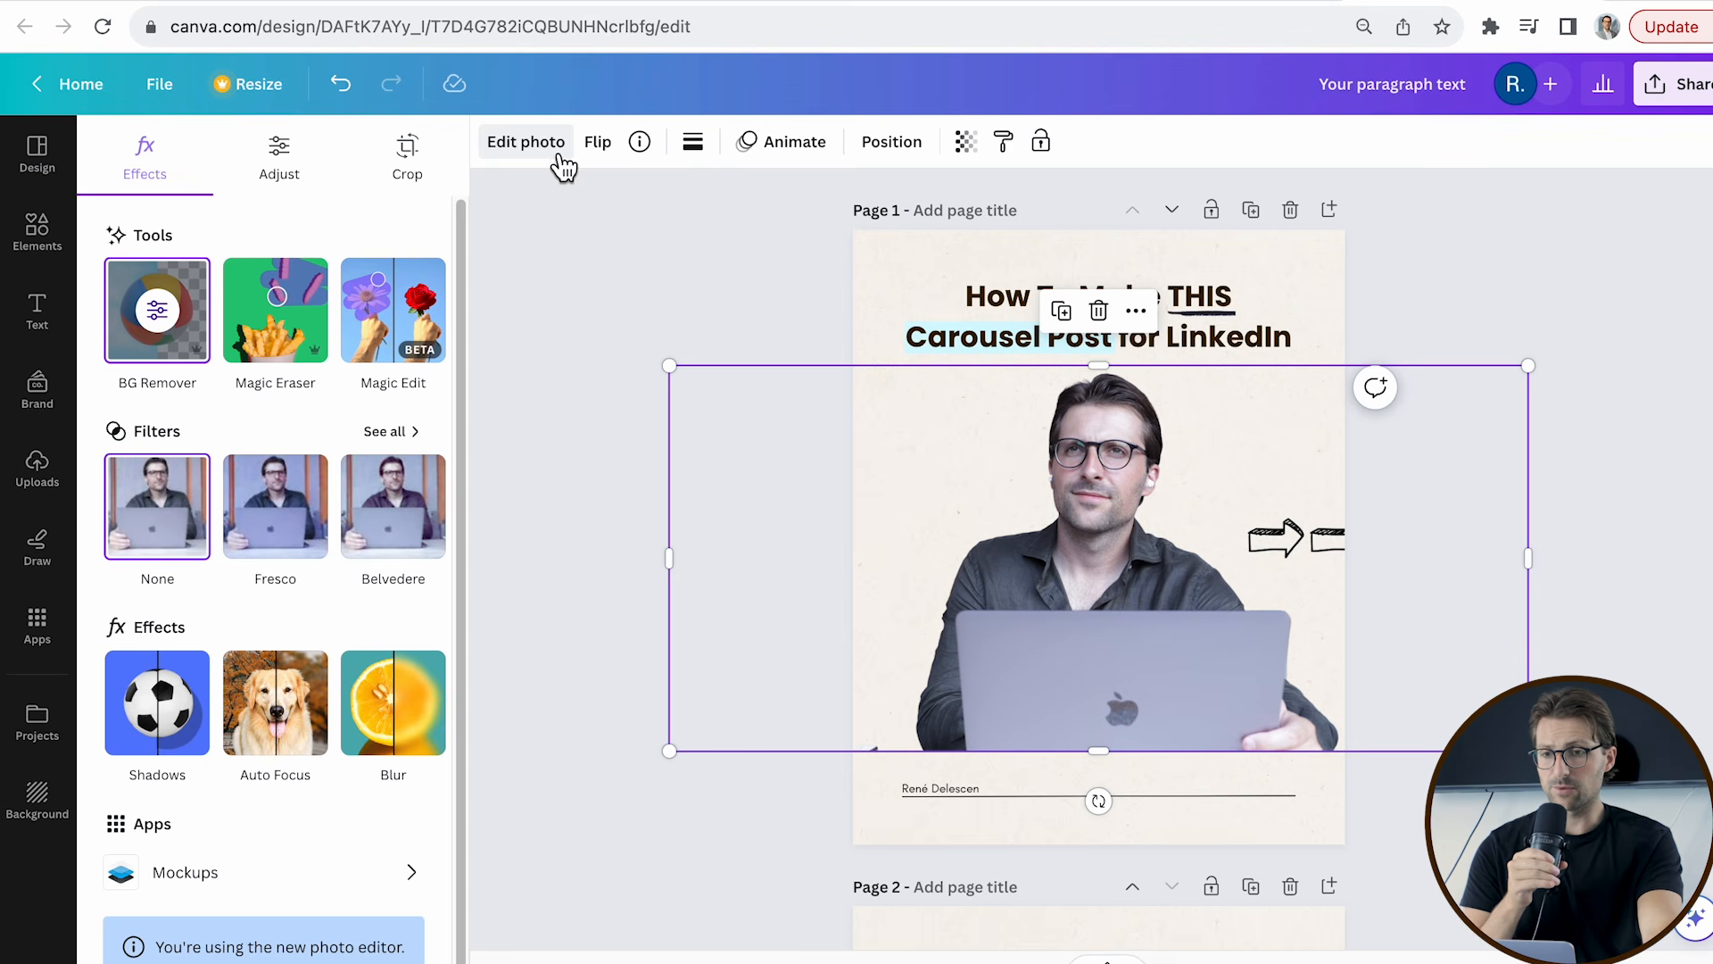
left_click(280, 160)
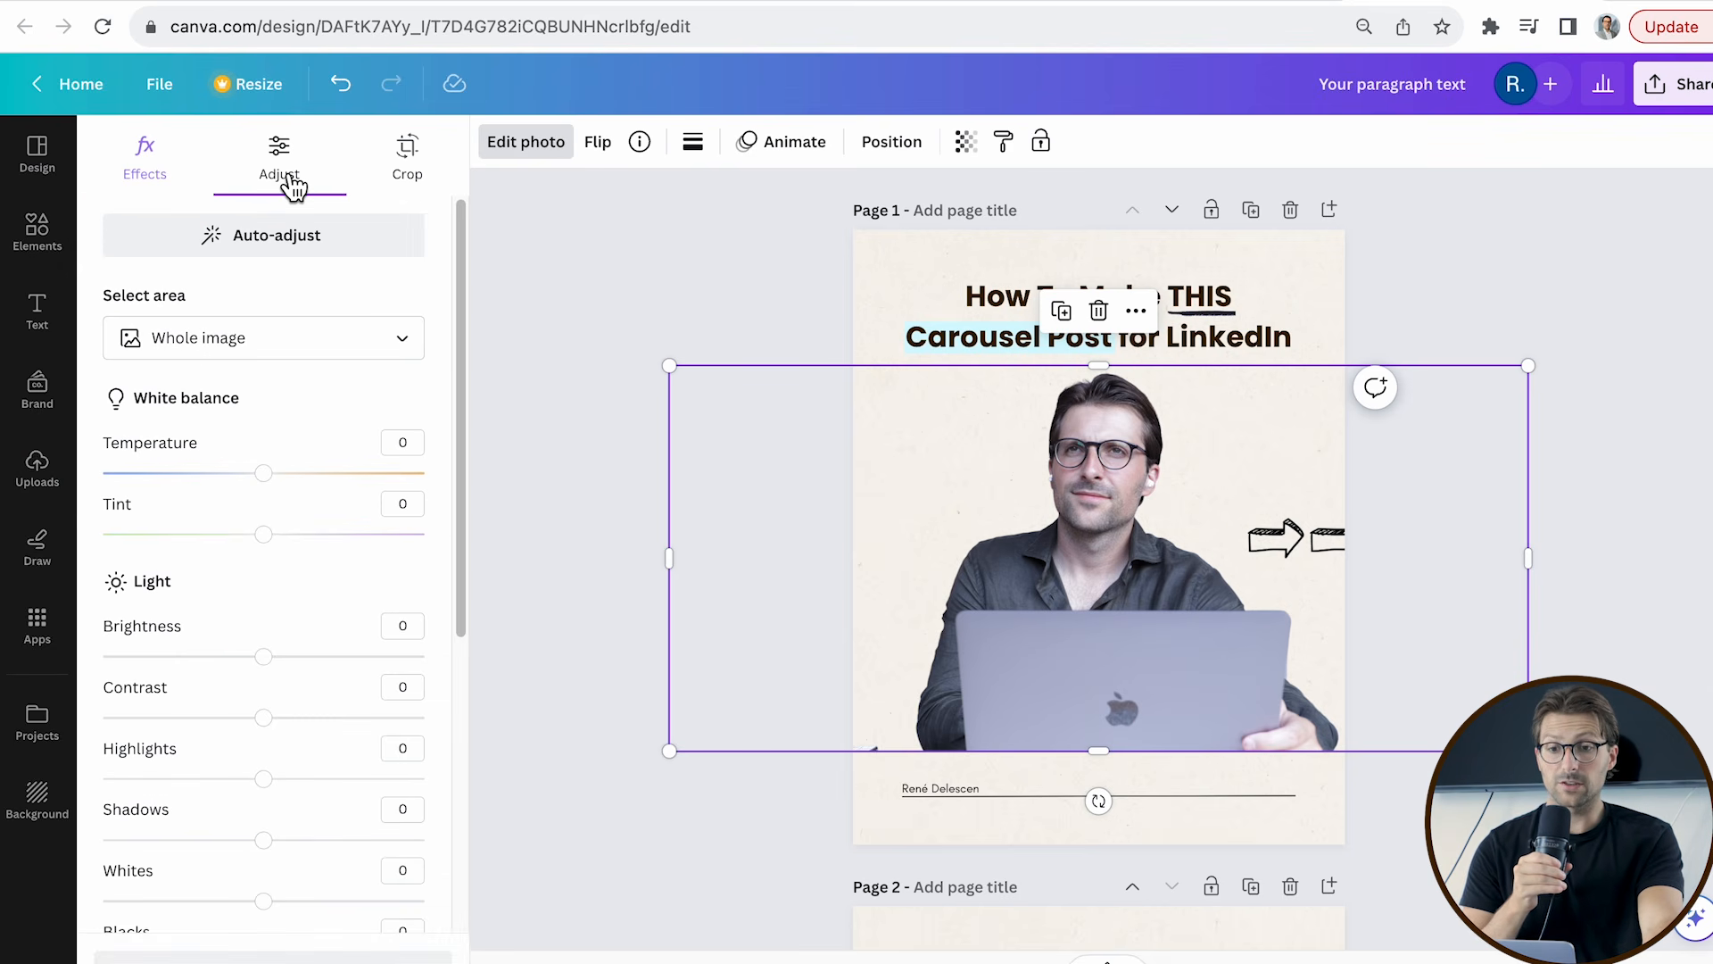
scroll(323, 544, "down", 5)
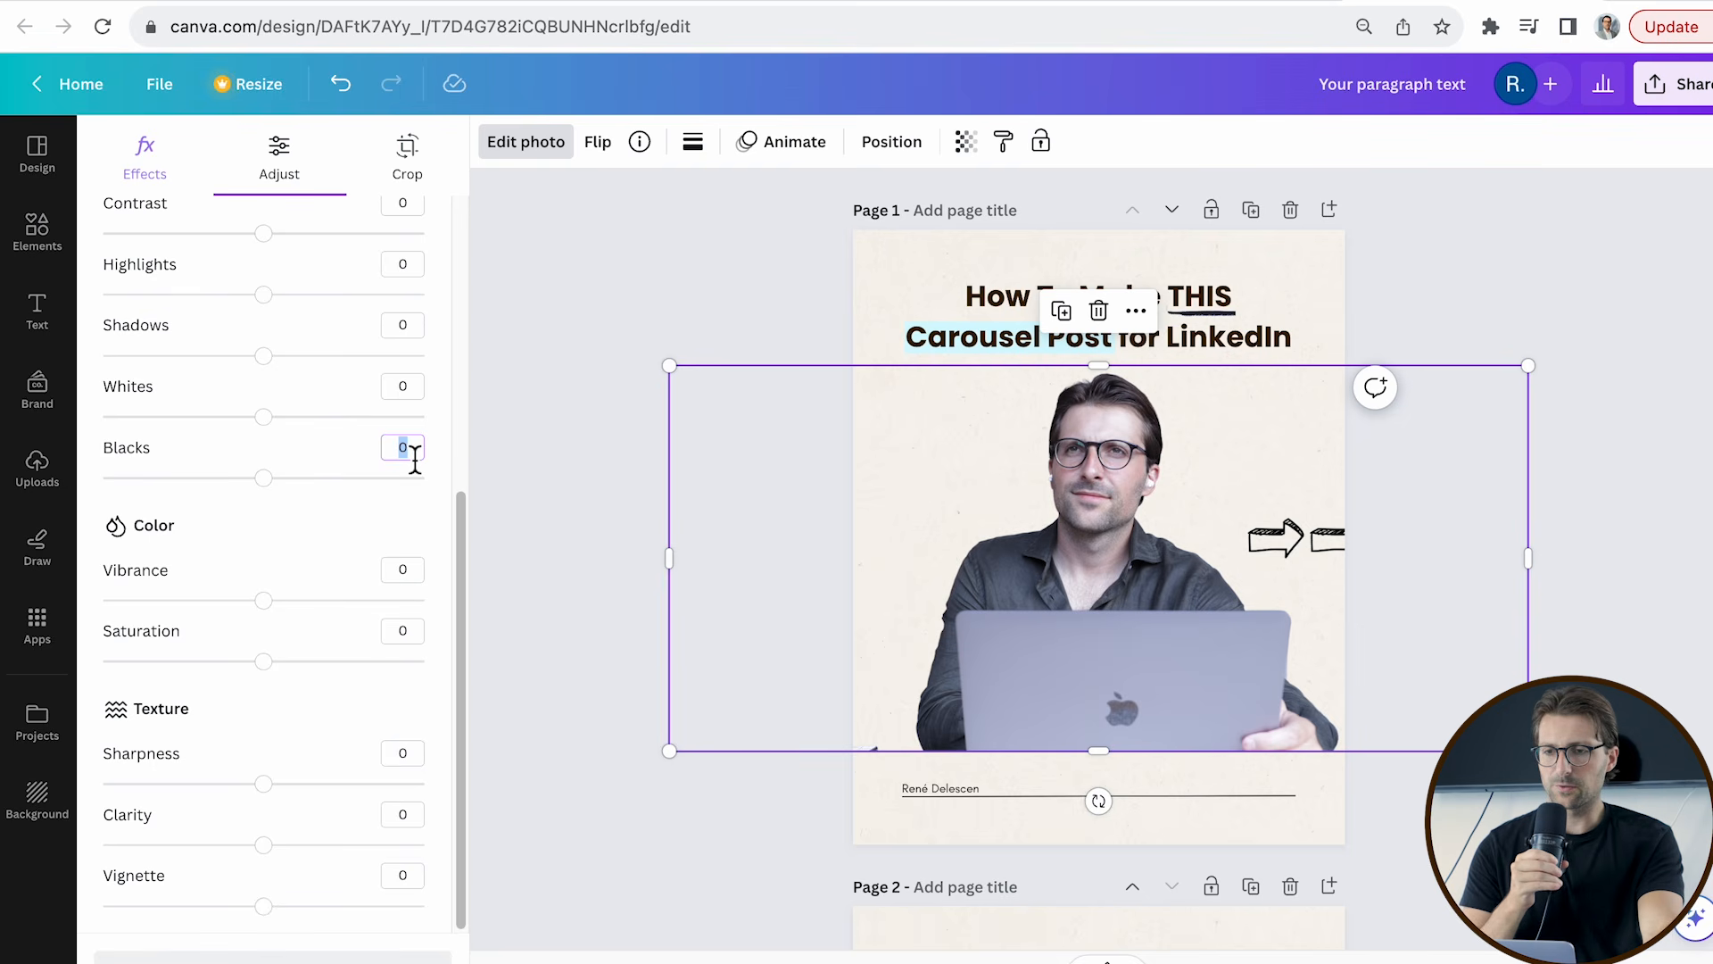
type("50")
key("Return")
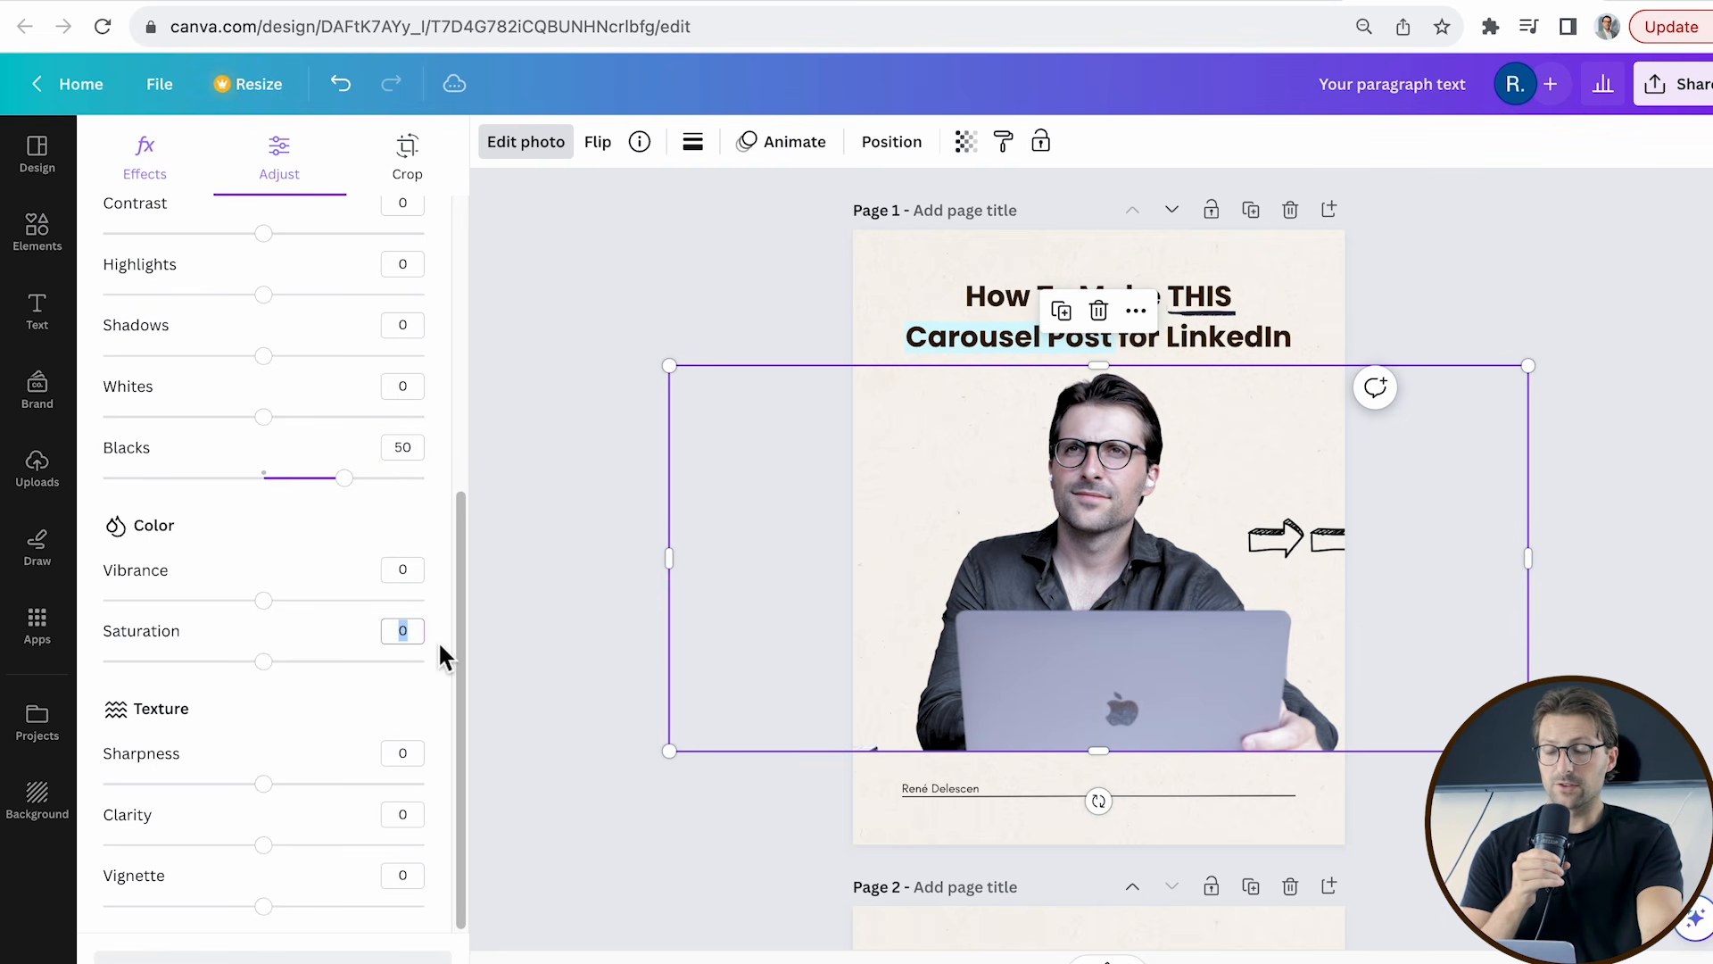
type("-100")
key("Return")
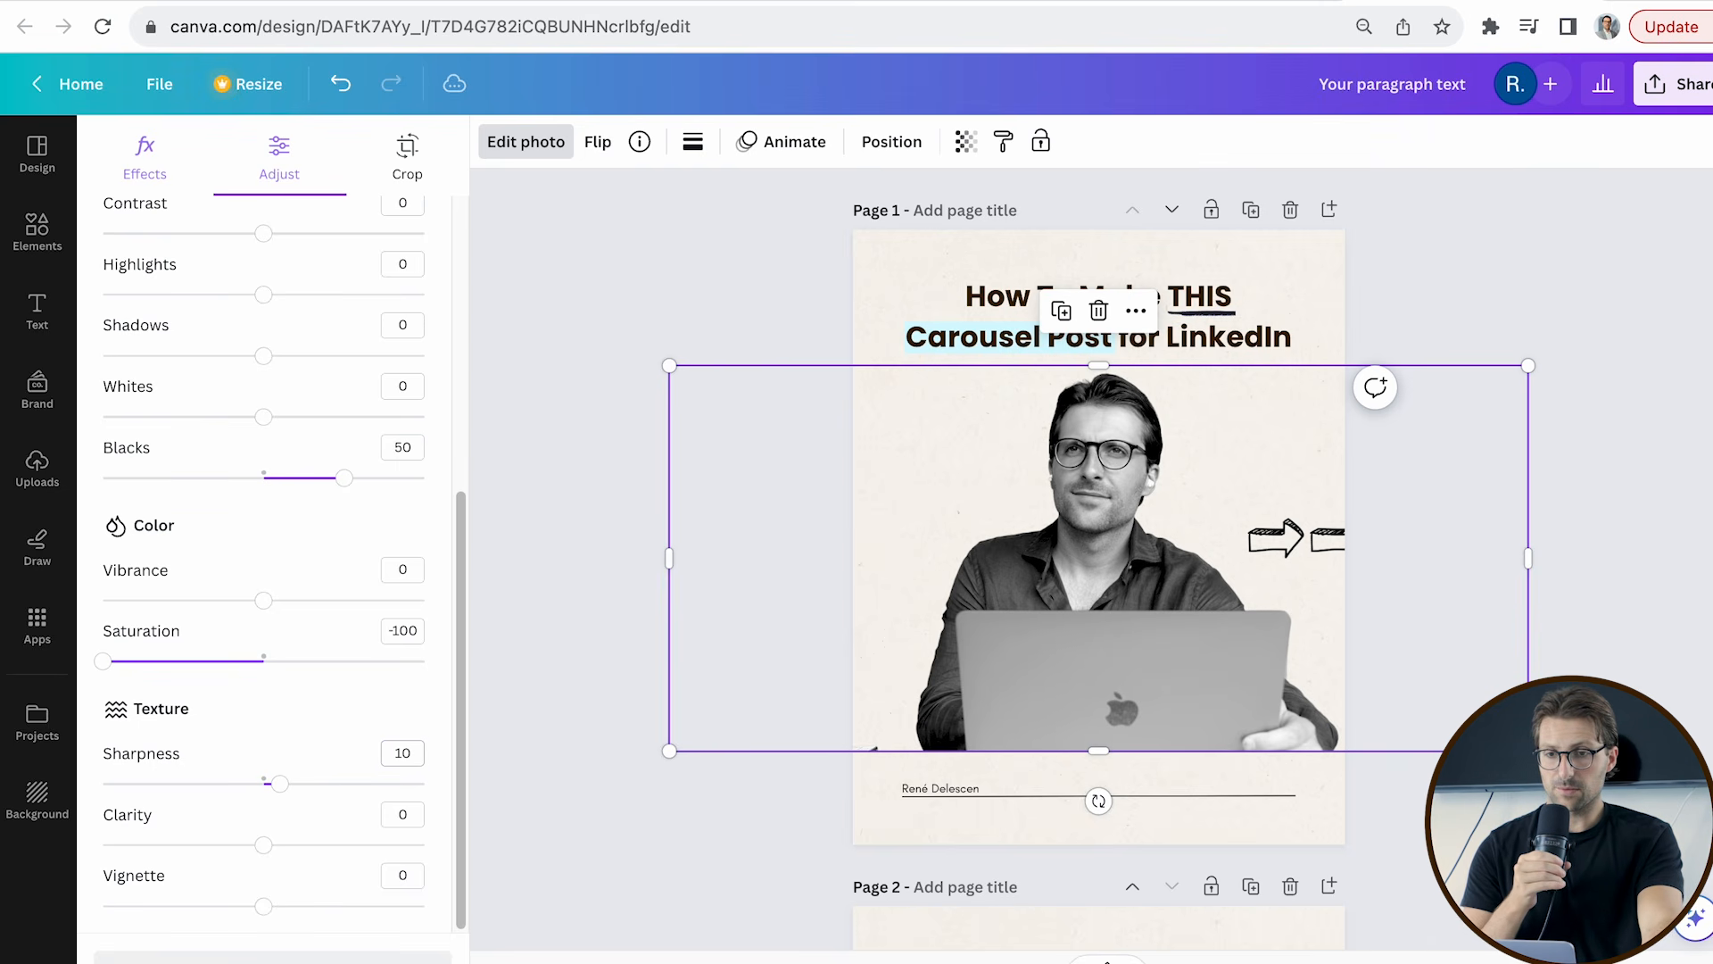
Place two block arrows at page 2's left edge, the first cut off by the page border to continue page 1's arrows.
scroll(1557, 268, "down", 7)
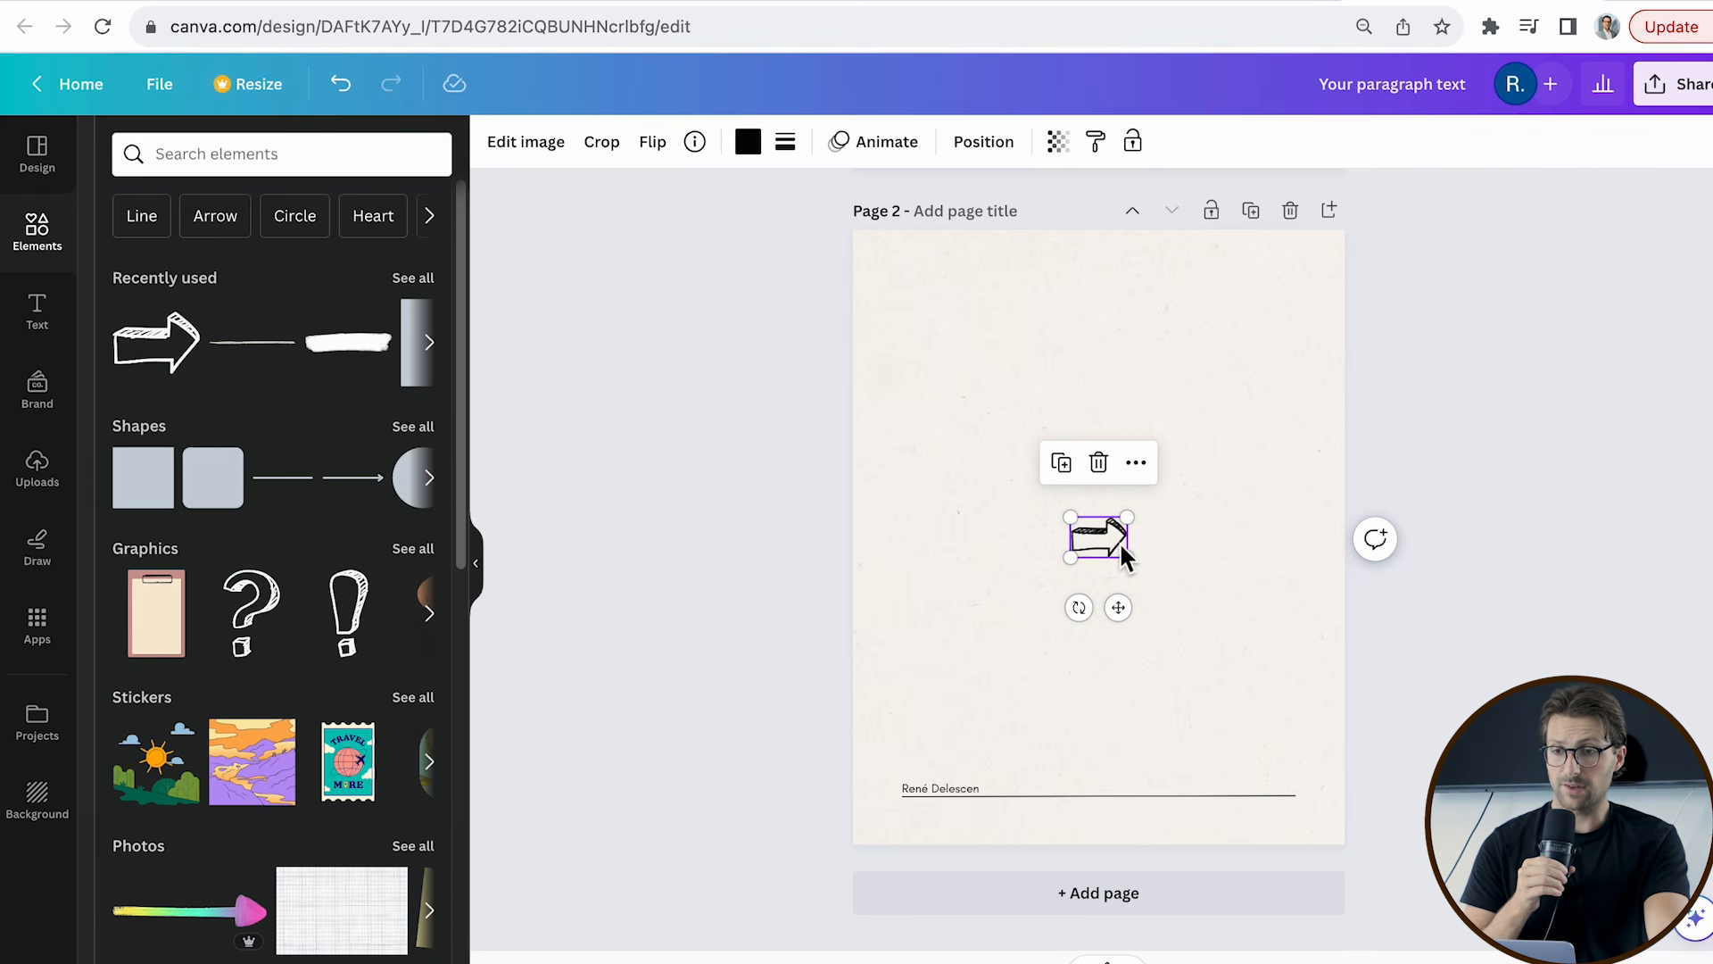
left_click_drag(1119, 540, 864, 531)
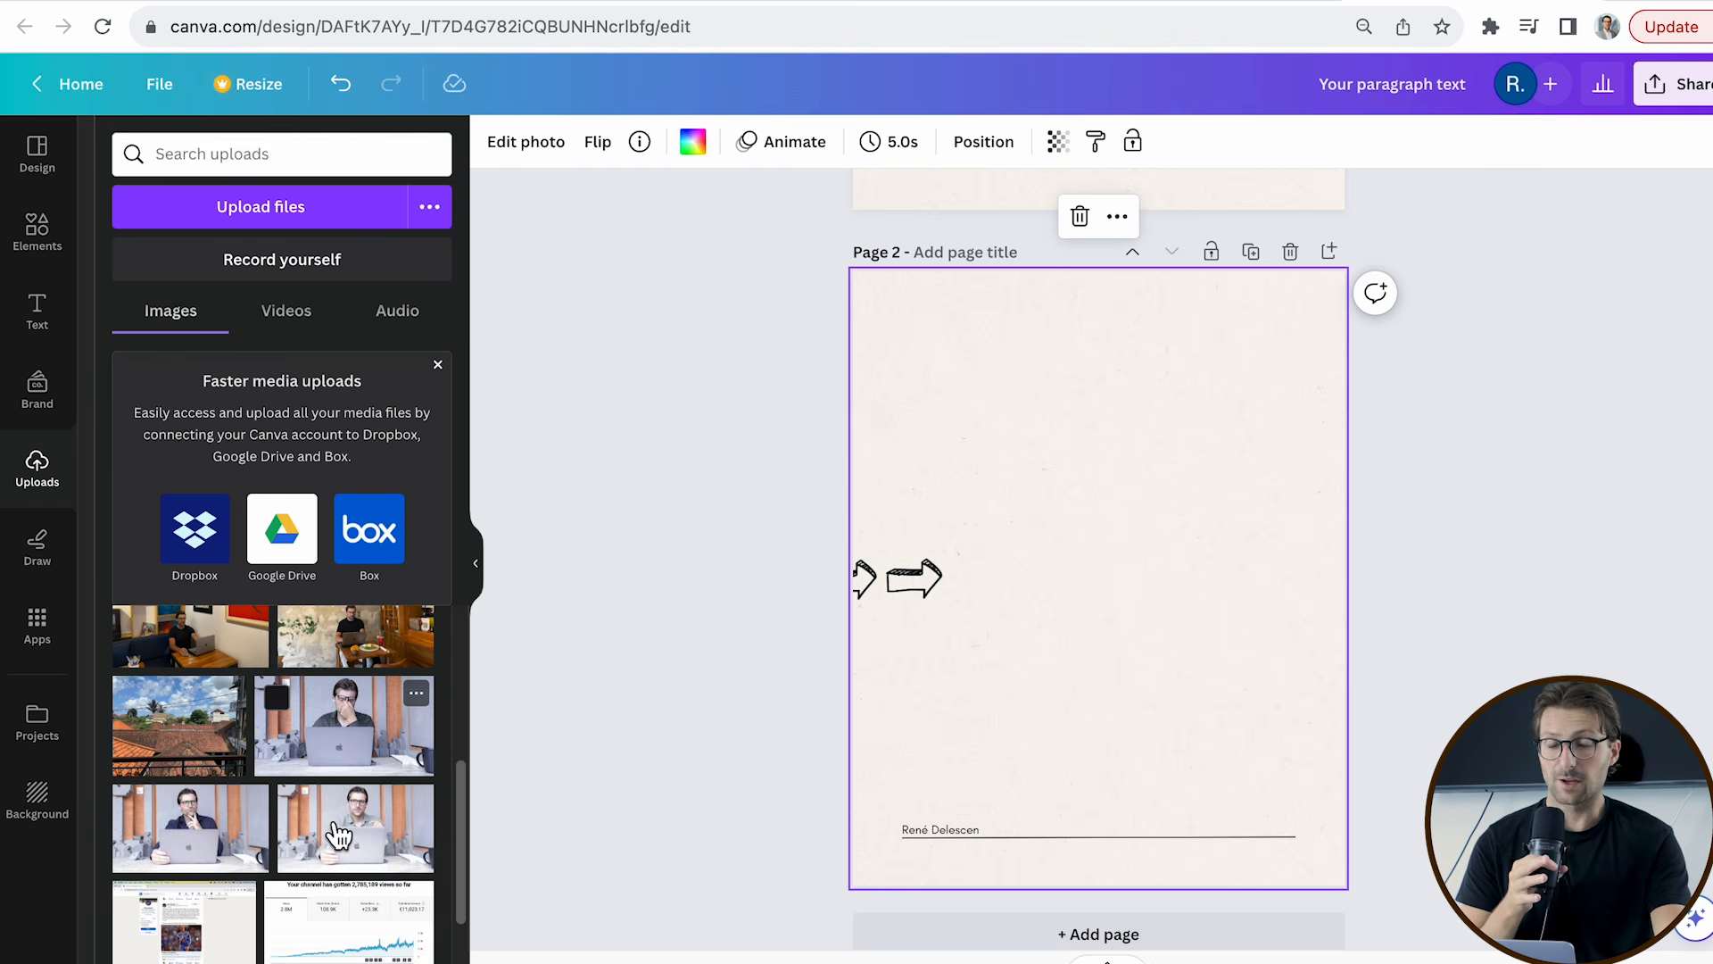
Add the uploaded channel-analytics screenshot to page 2, enlarge and crop it to the footer line's width, and delete the uncut arrow beneath it.
left_click(341, 912)
left_click_drag(922, 578, 941, 578)
left_click_drag(1278, 580, 1266, 580)
left_click_drag(1185, 585, 1129, 585)
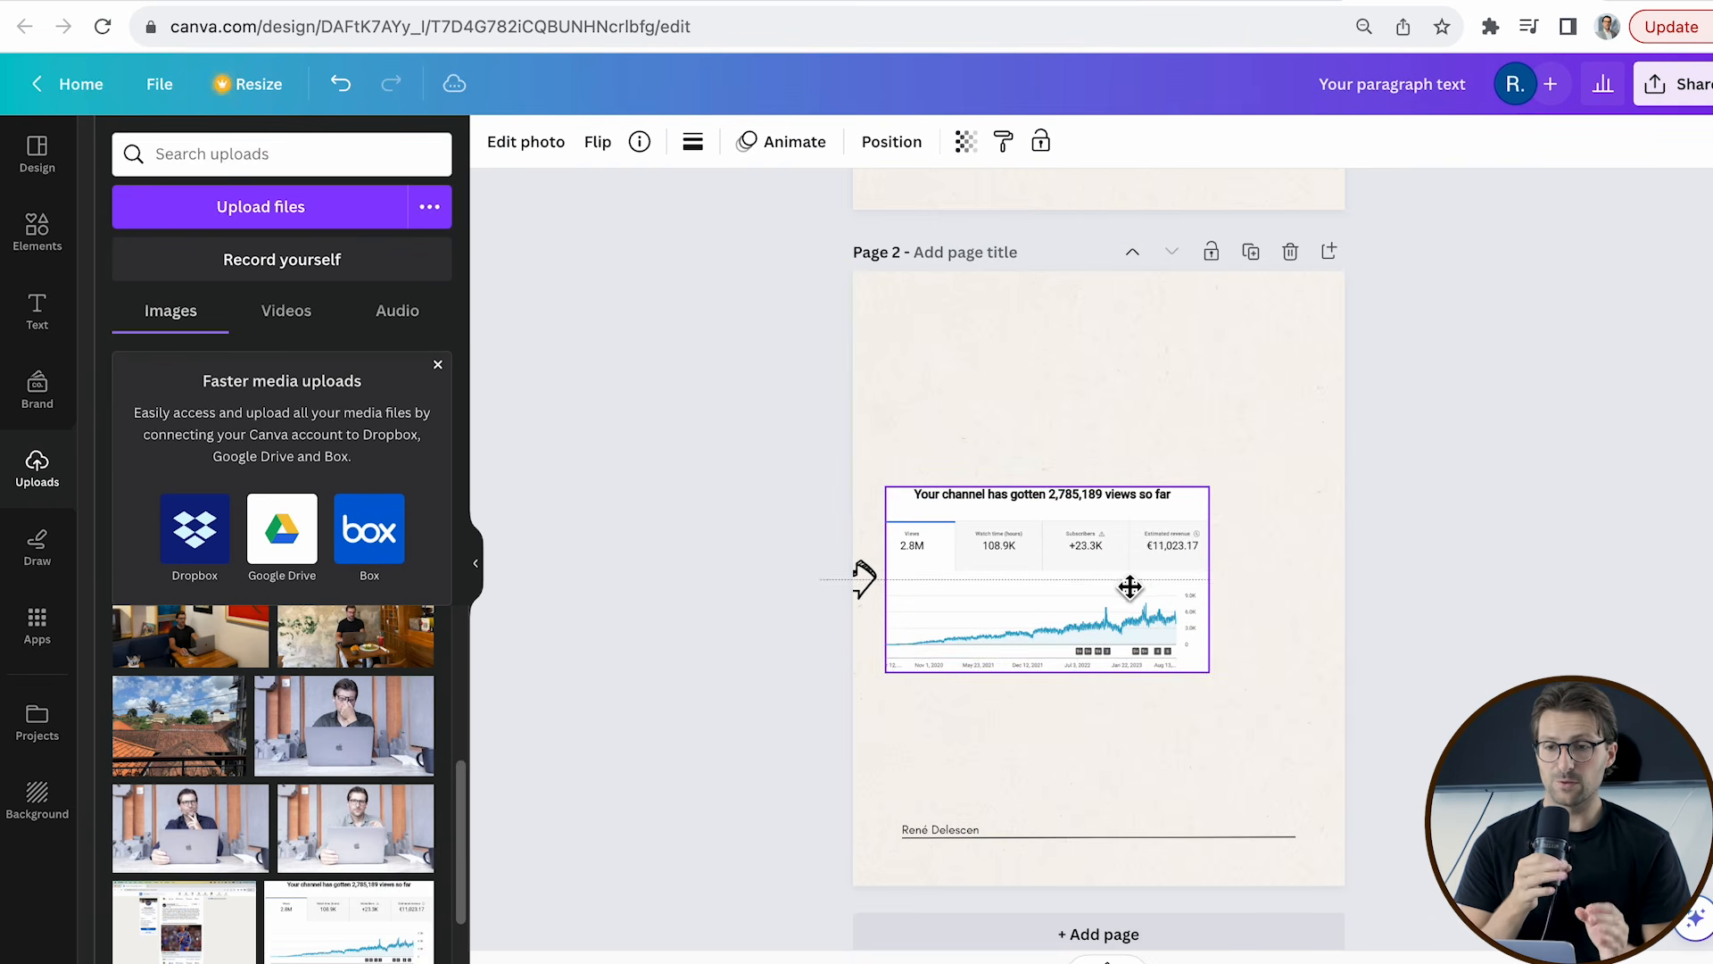
left_click_drag(1210, 484, 1185, 409)
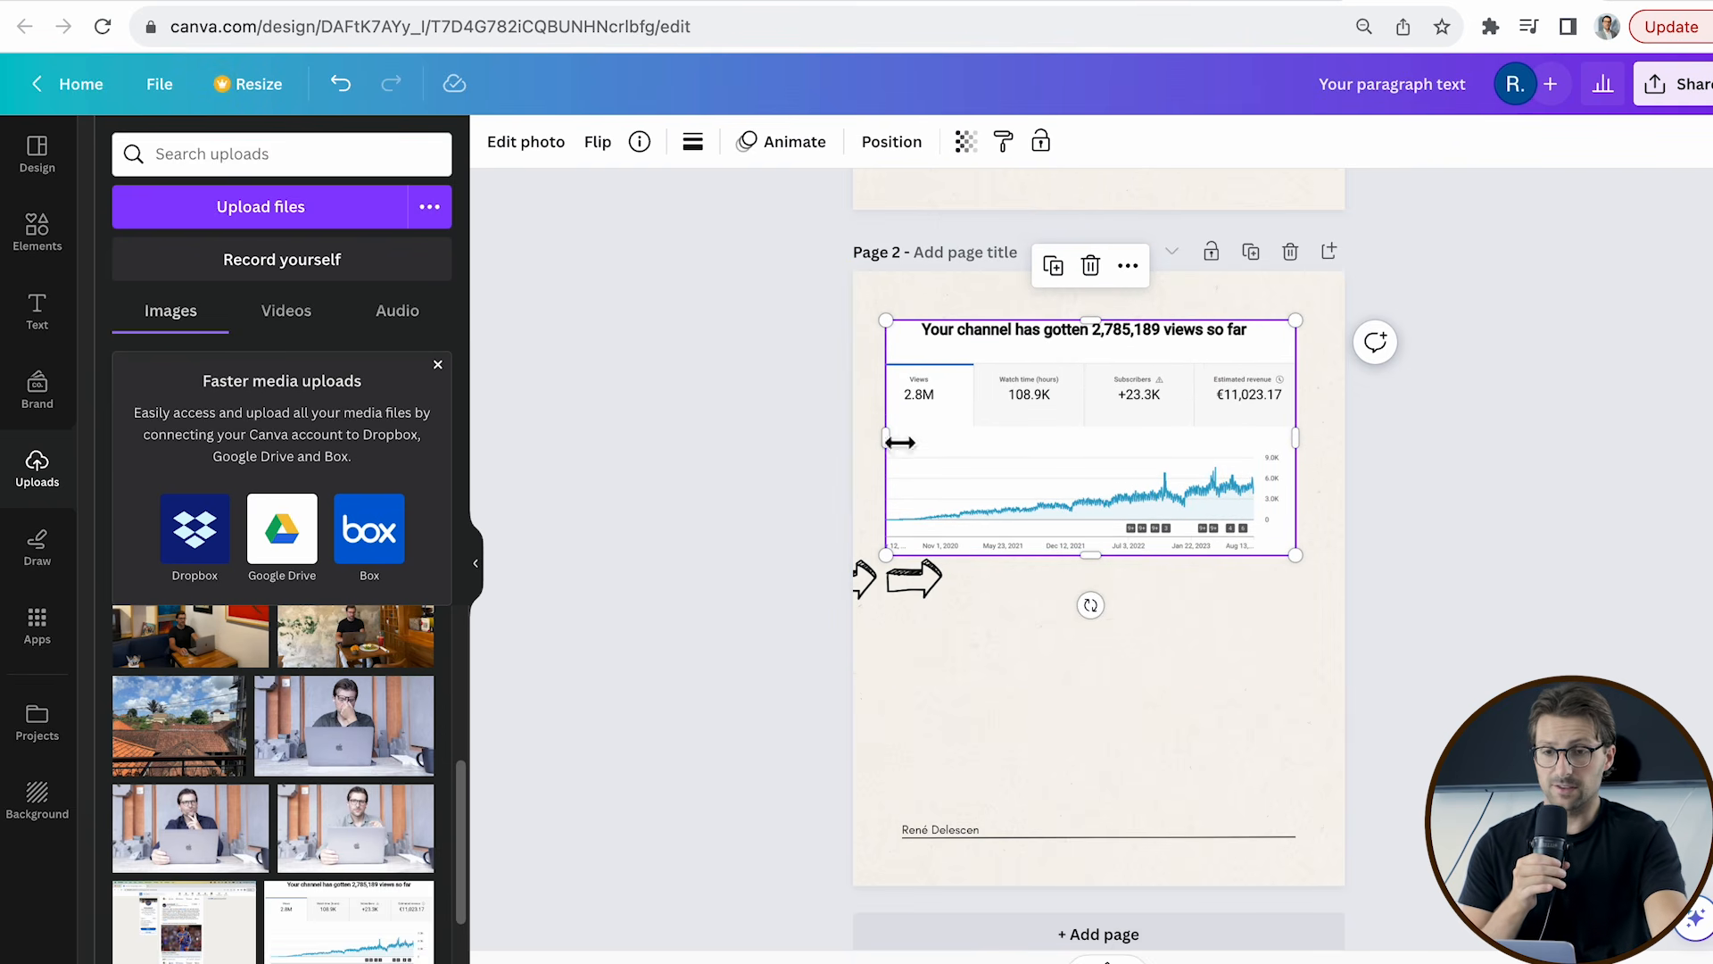
left_click_drag(897, 444, 901, 444)
left_click(914, 579)
key("Delete")
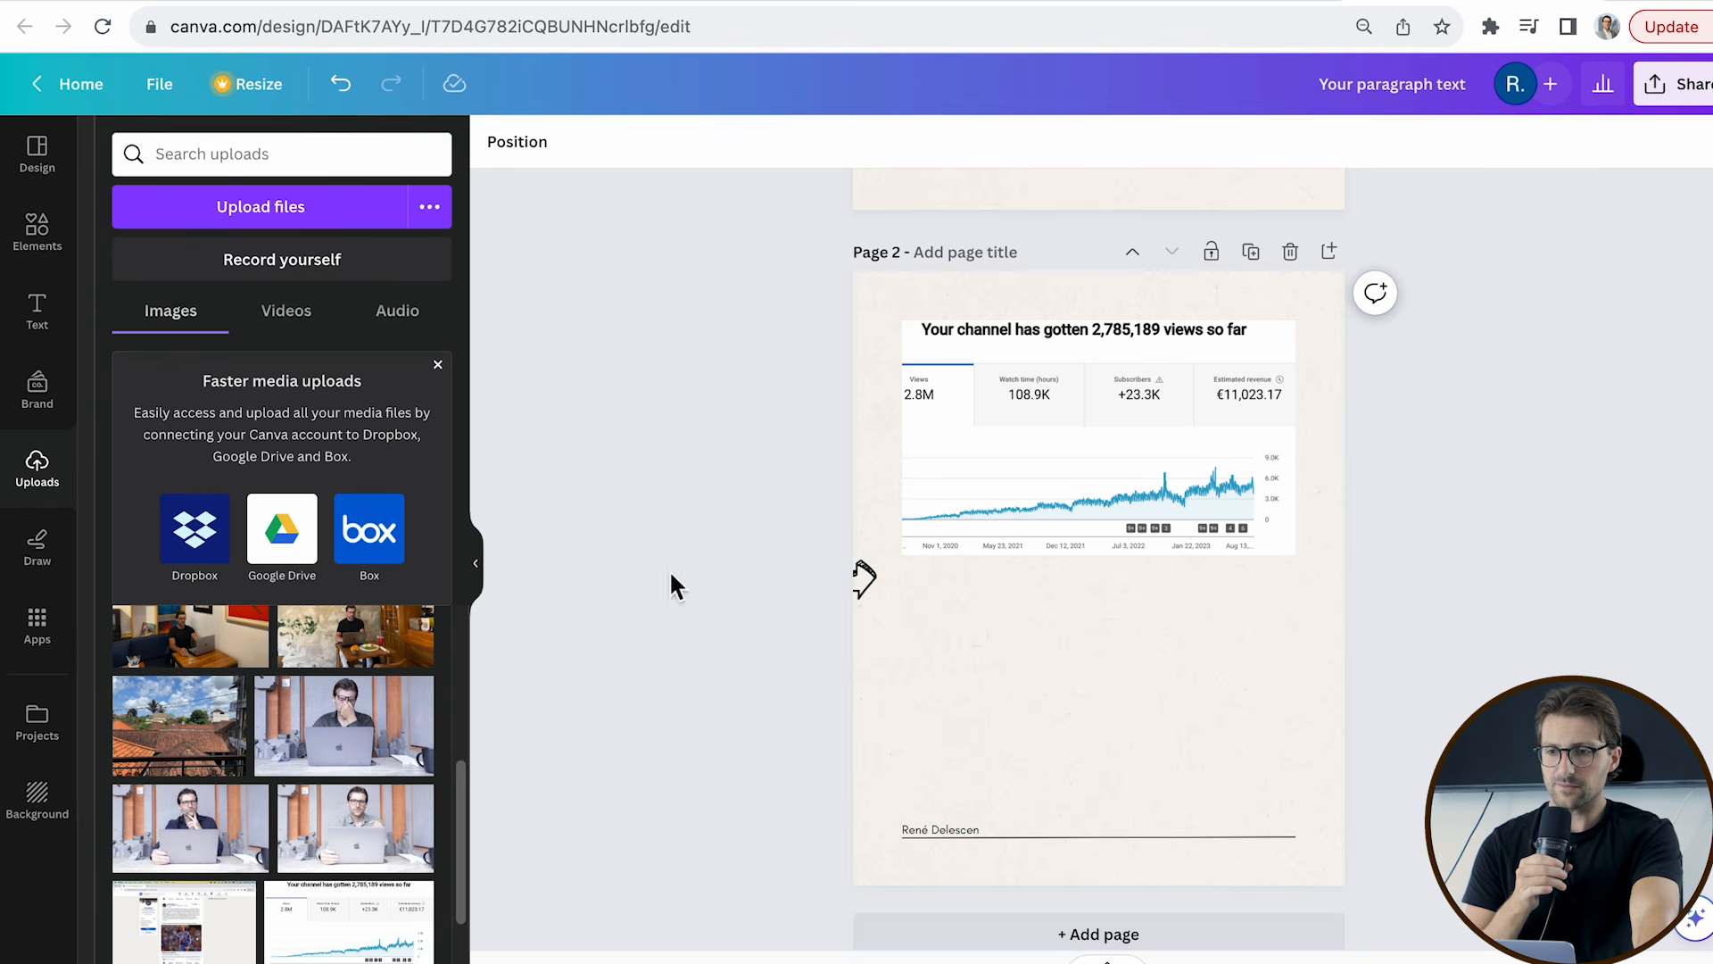
Add a square shape, stretch it over the analytics screenshot at 864 px wide, and set its fill to transparent.
left_click(36, 232)
left_click(164, 490)
left_click_drag(1097, 602, 1300, 405)
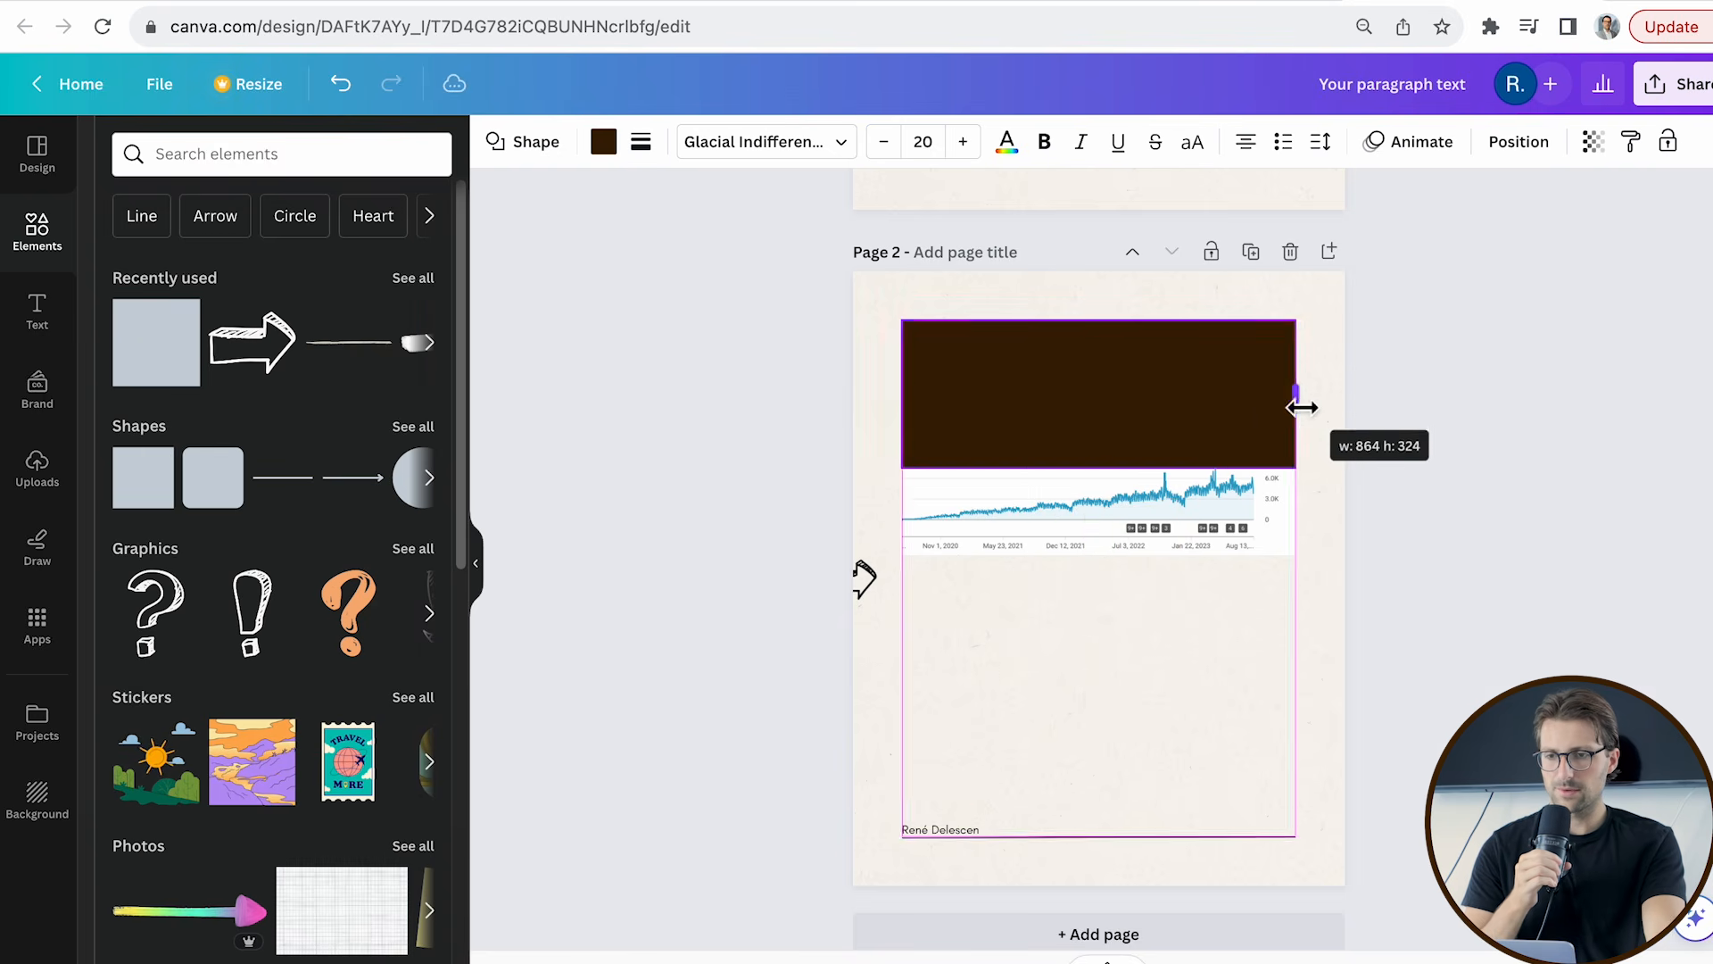
left_click_drag(1099, 467, 1095, 546)
left_click(603, 141)
left_click(184, 272)
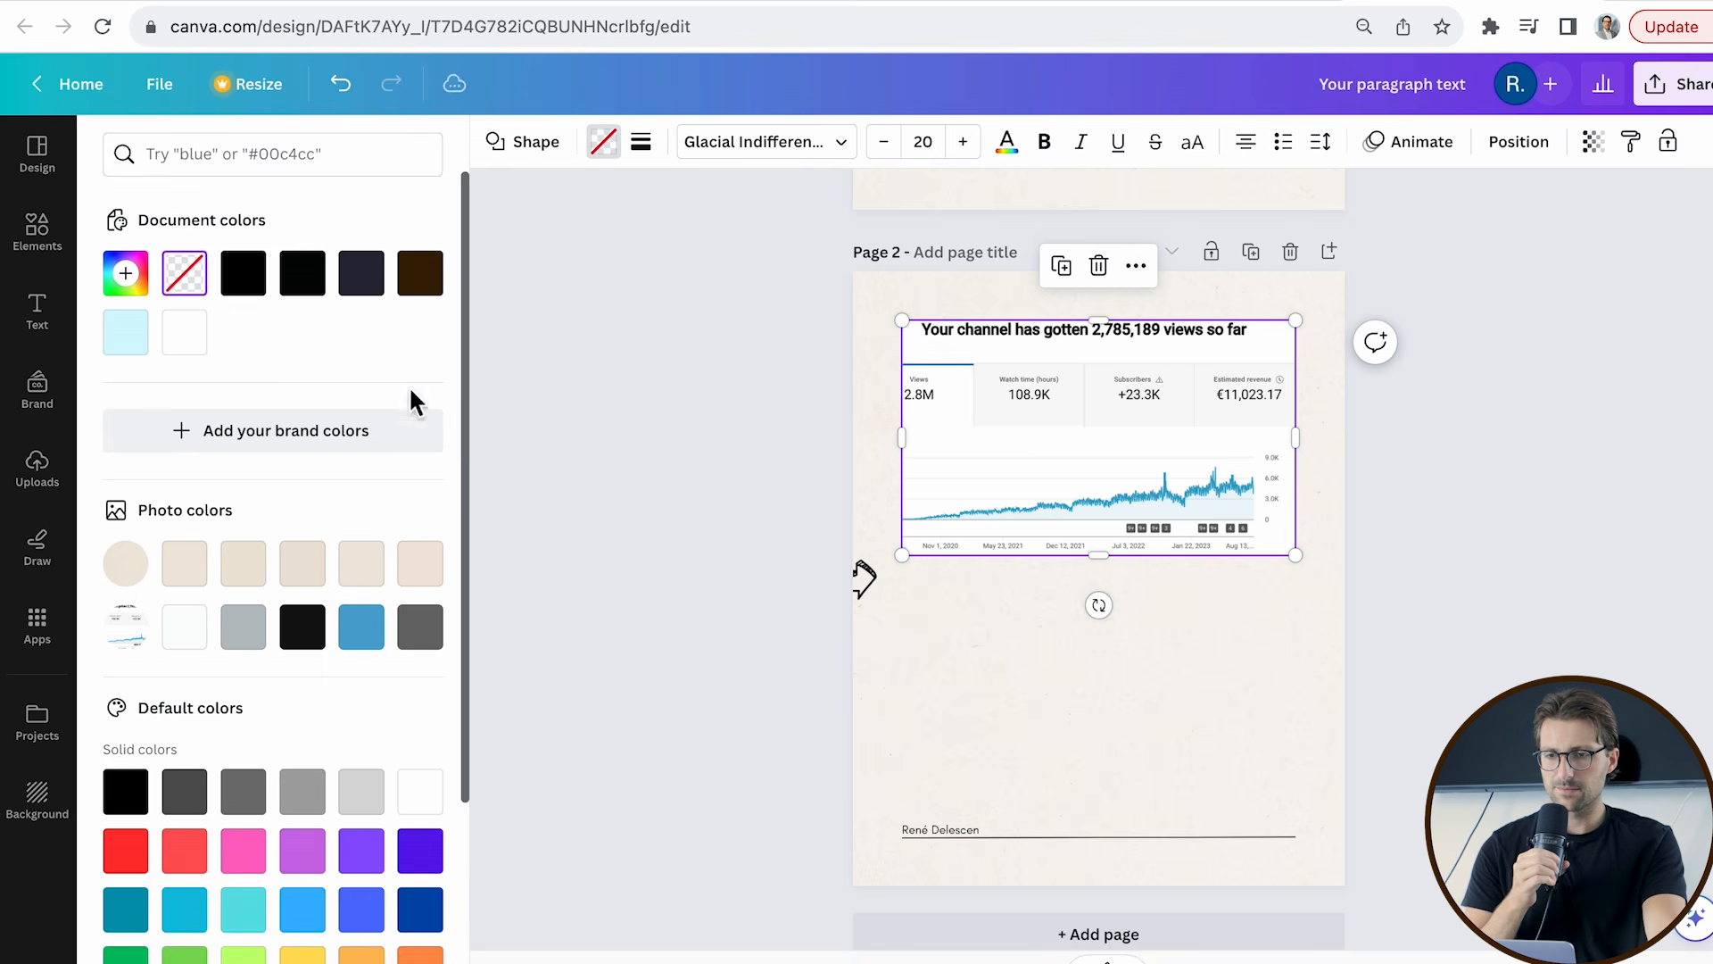
Give the transparent rectangle a solid border of weight 5 and extend its edges slightly to frame the analytics screenshot.
left_click(641, 141)
left_click(742, 206)
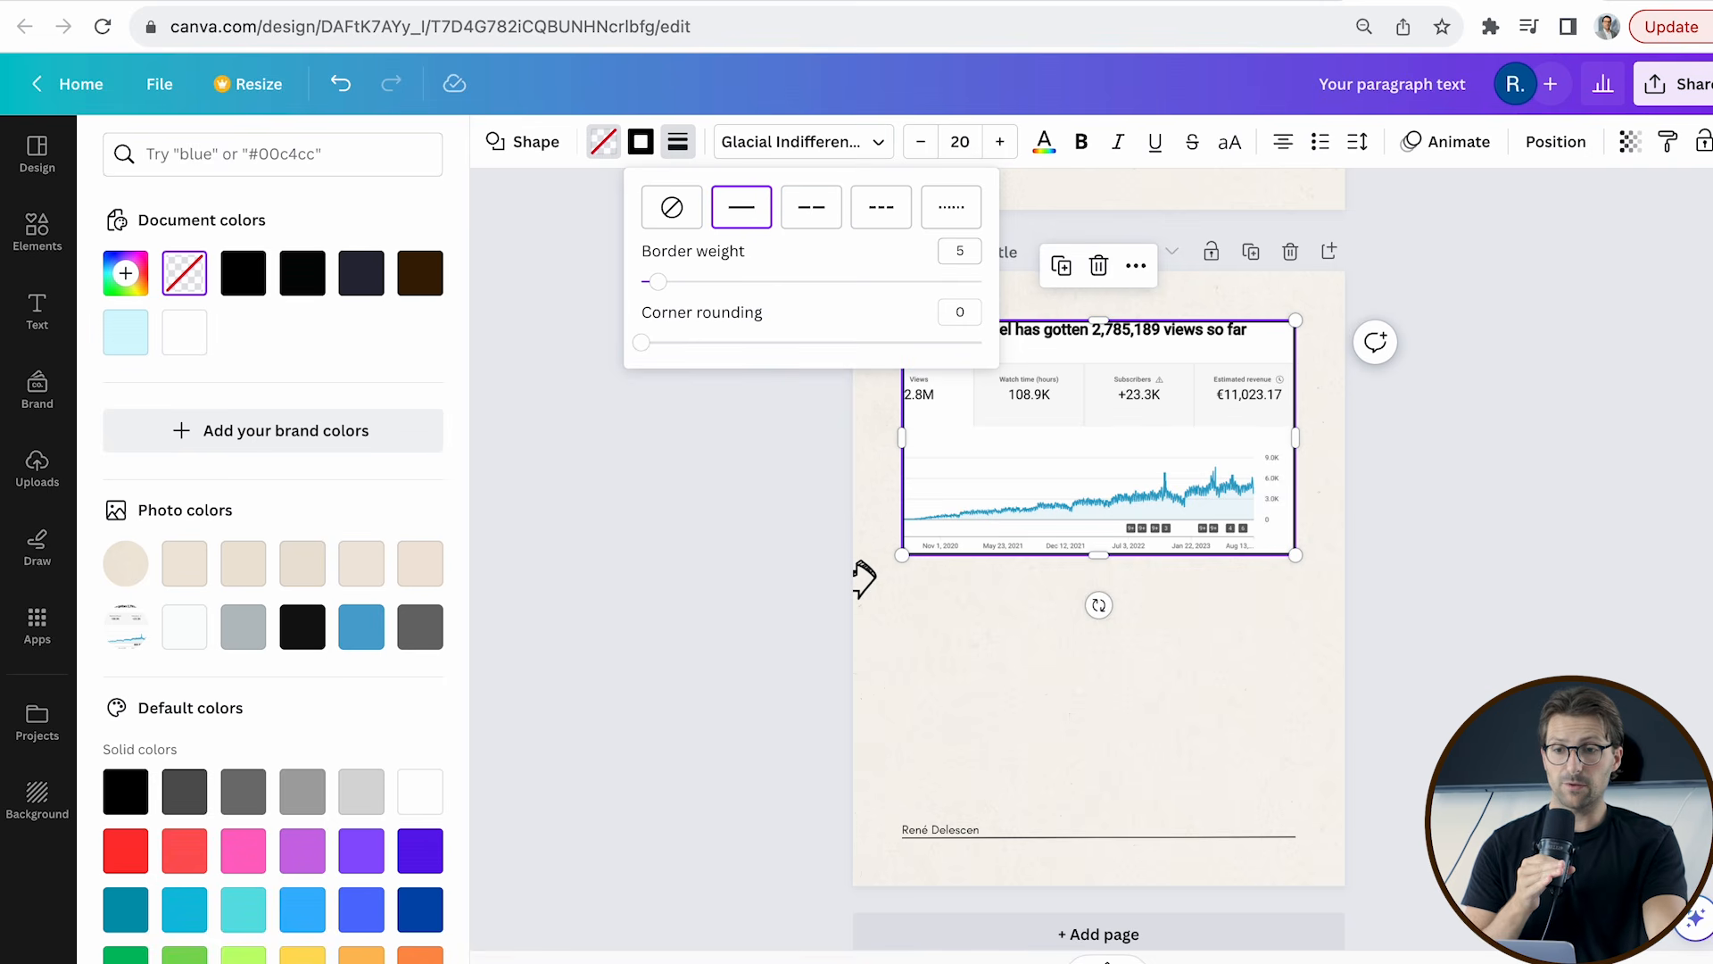
left_click(1109, 325)
left_click_drag(902, 437, 898, 438)
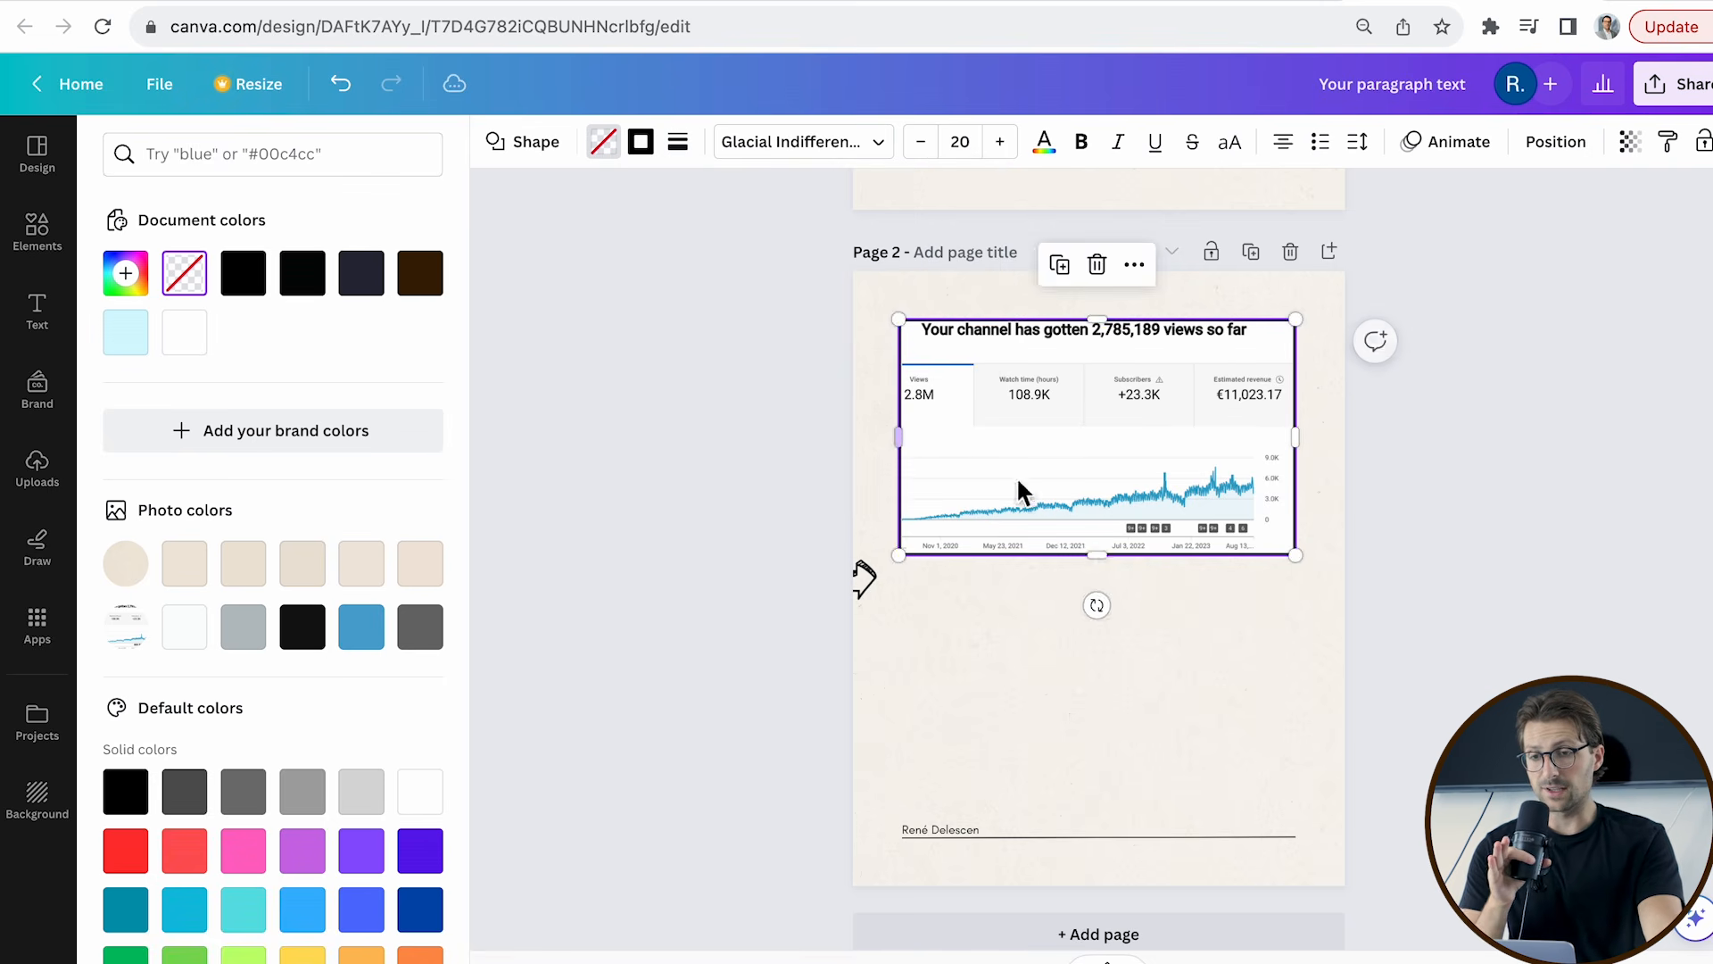
left_click_drag(1096, 554, 1097, 560)
left_click_drag(1296, 437, 1304, 443)
scroll(1095, 503, "up", 3)
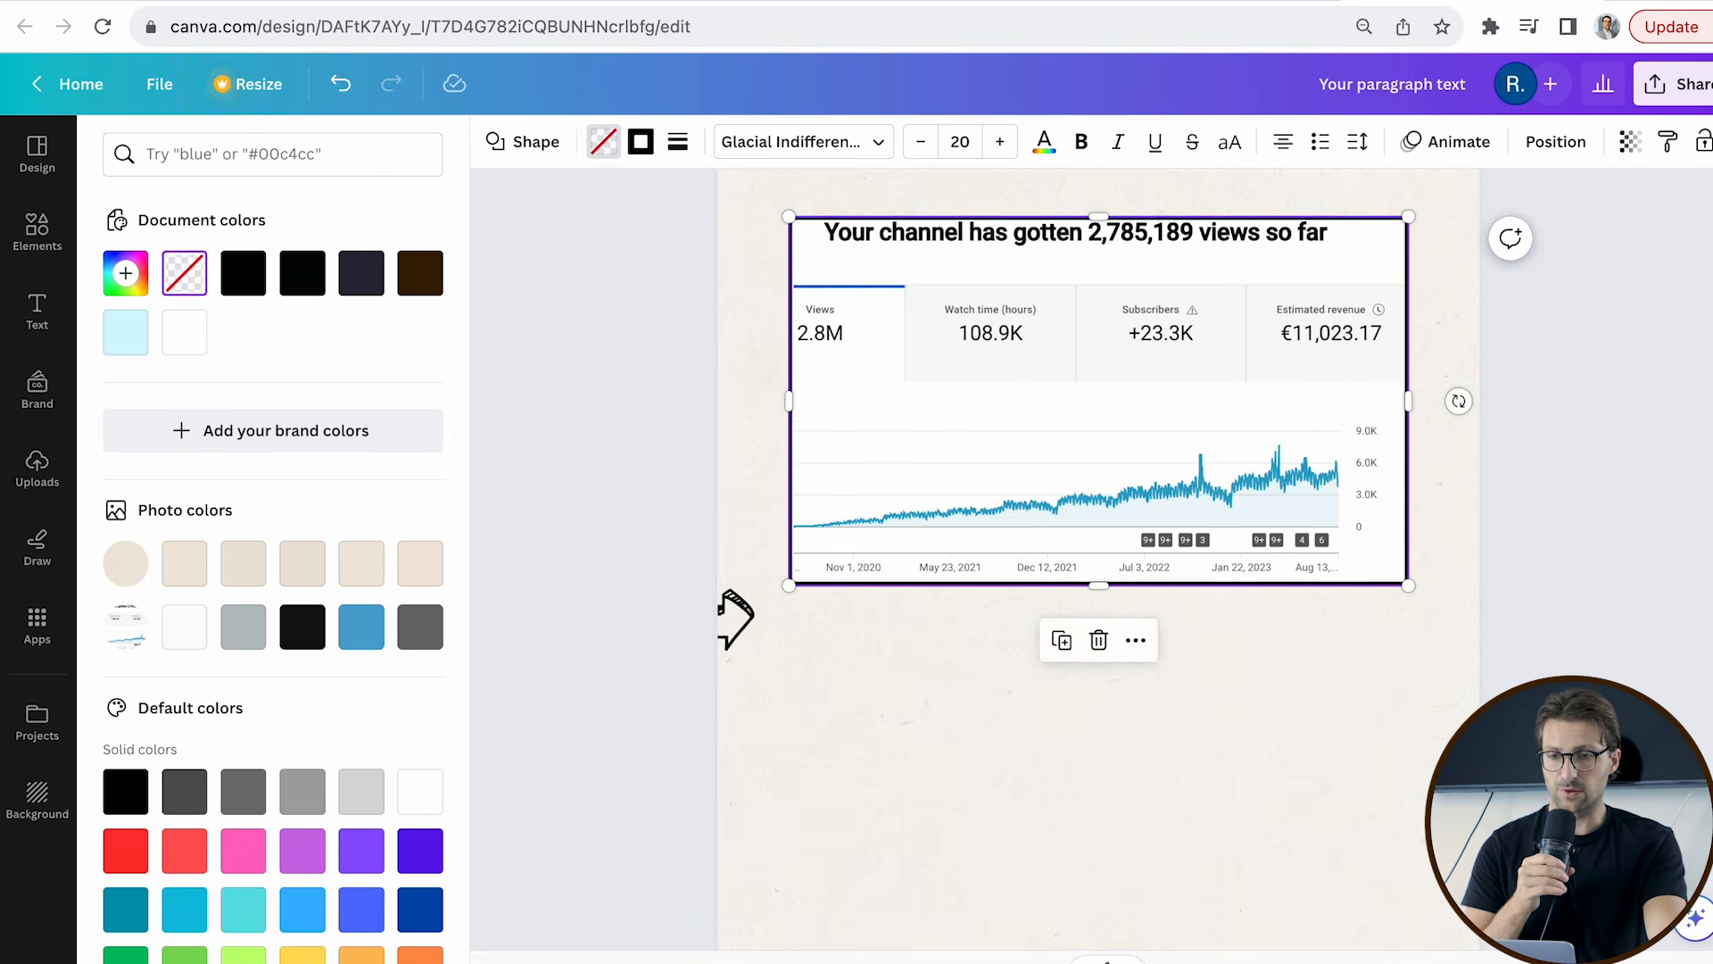
scroll(803, 607, "down", 3)
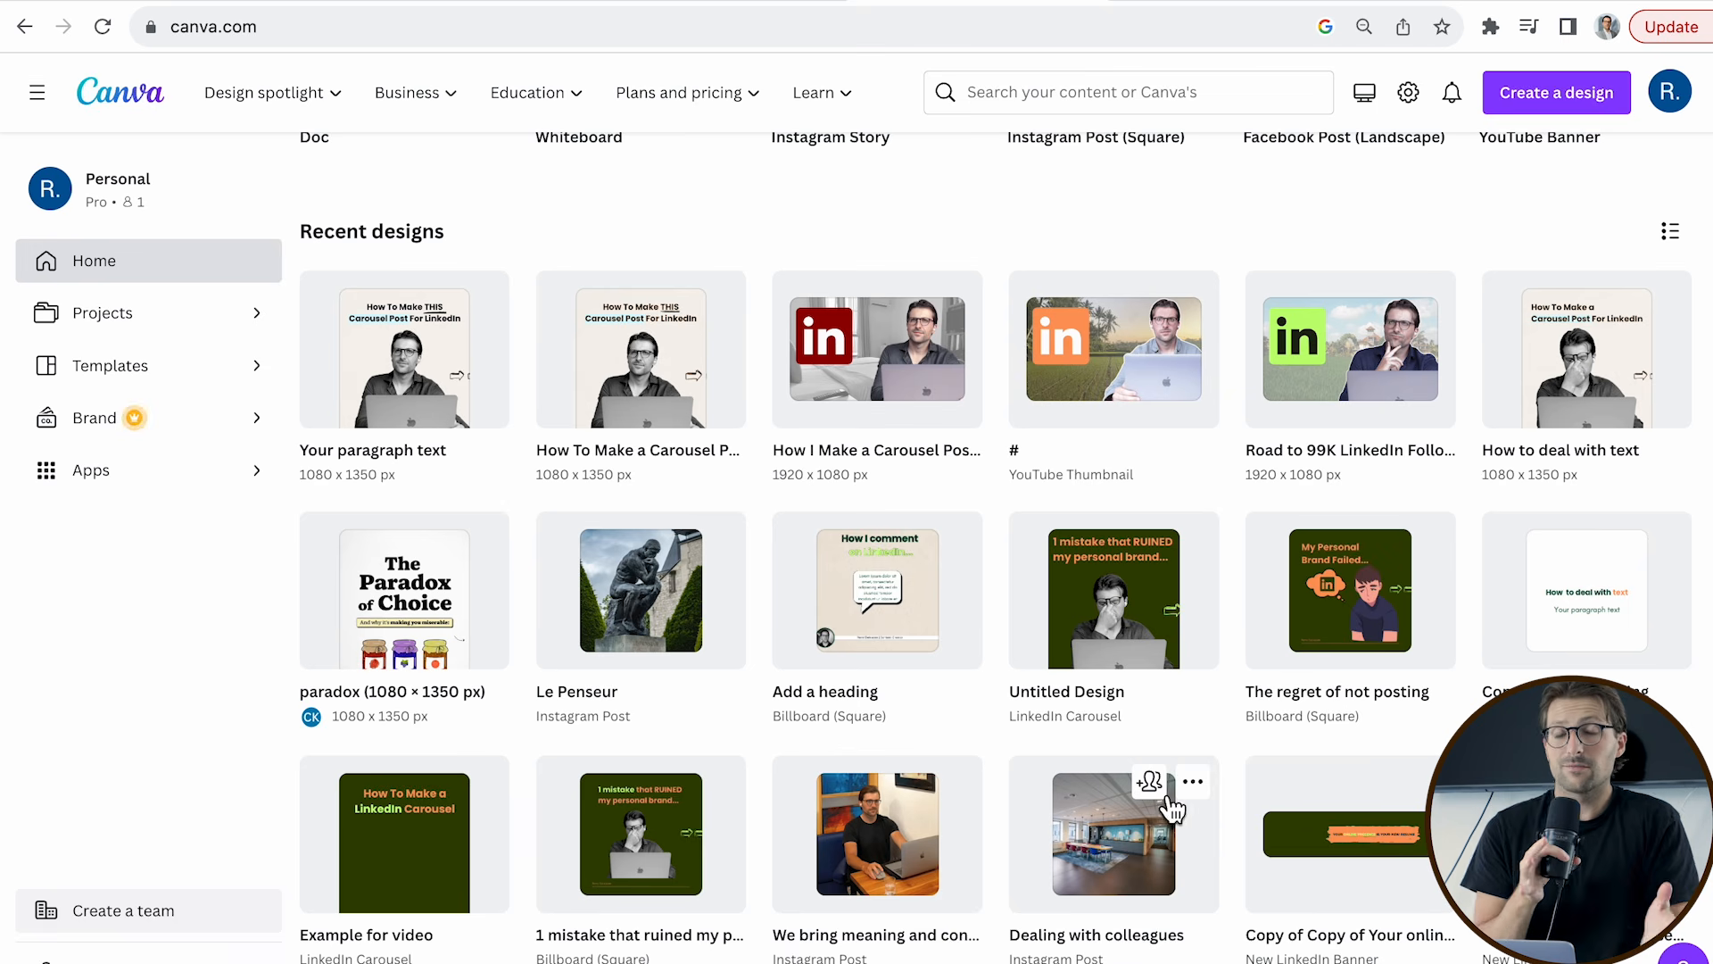
Open the "paradox (1080 × 1350 px)" design for editing, show all its pages in a grid, and open page 5.
left_click(404, 619)
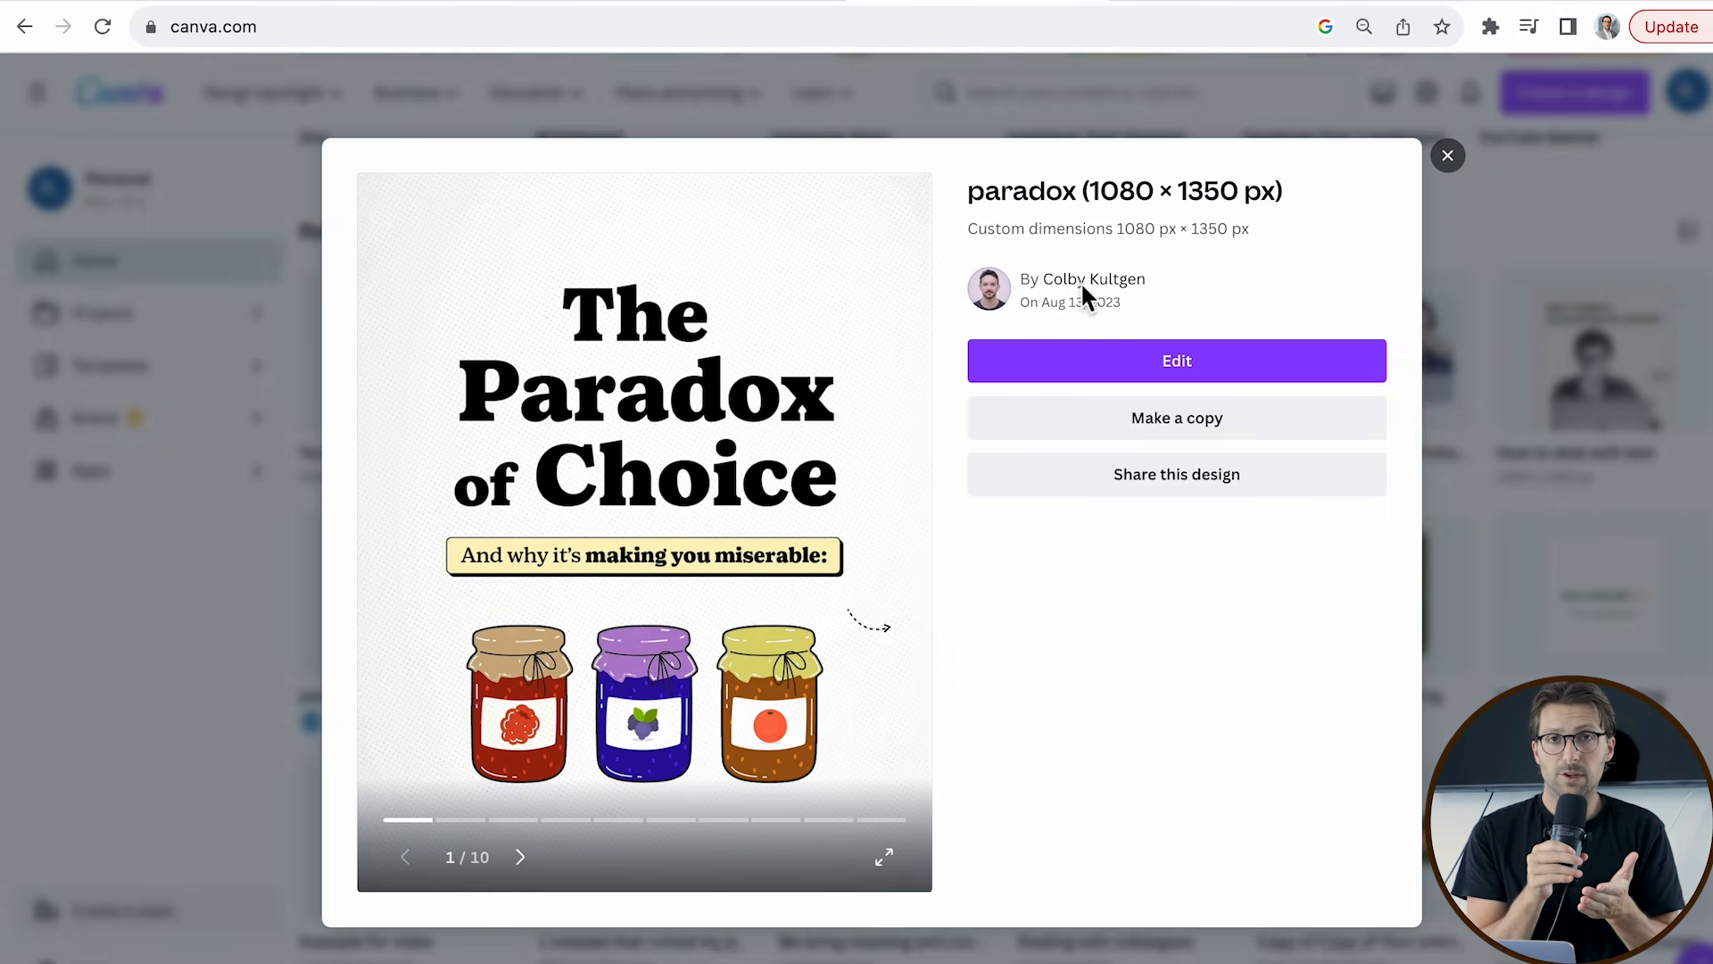
left_click(1164, 360)
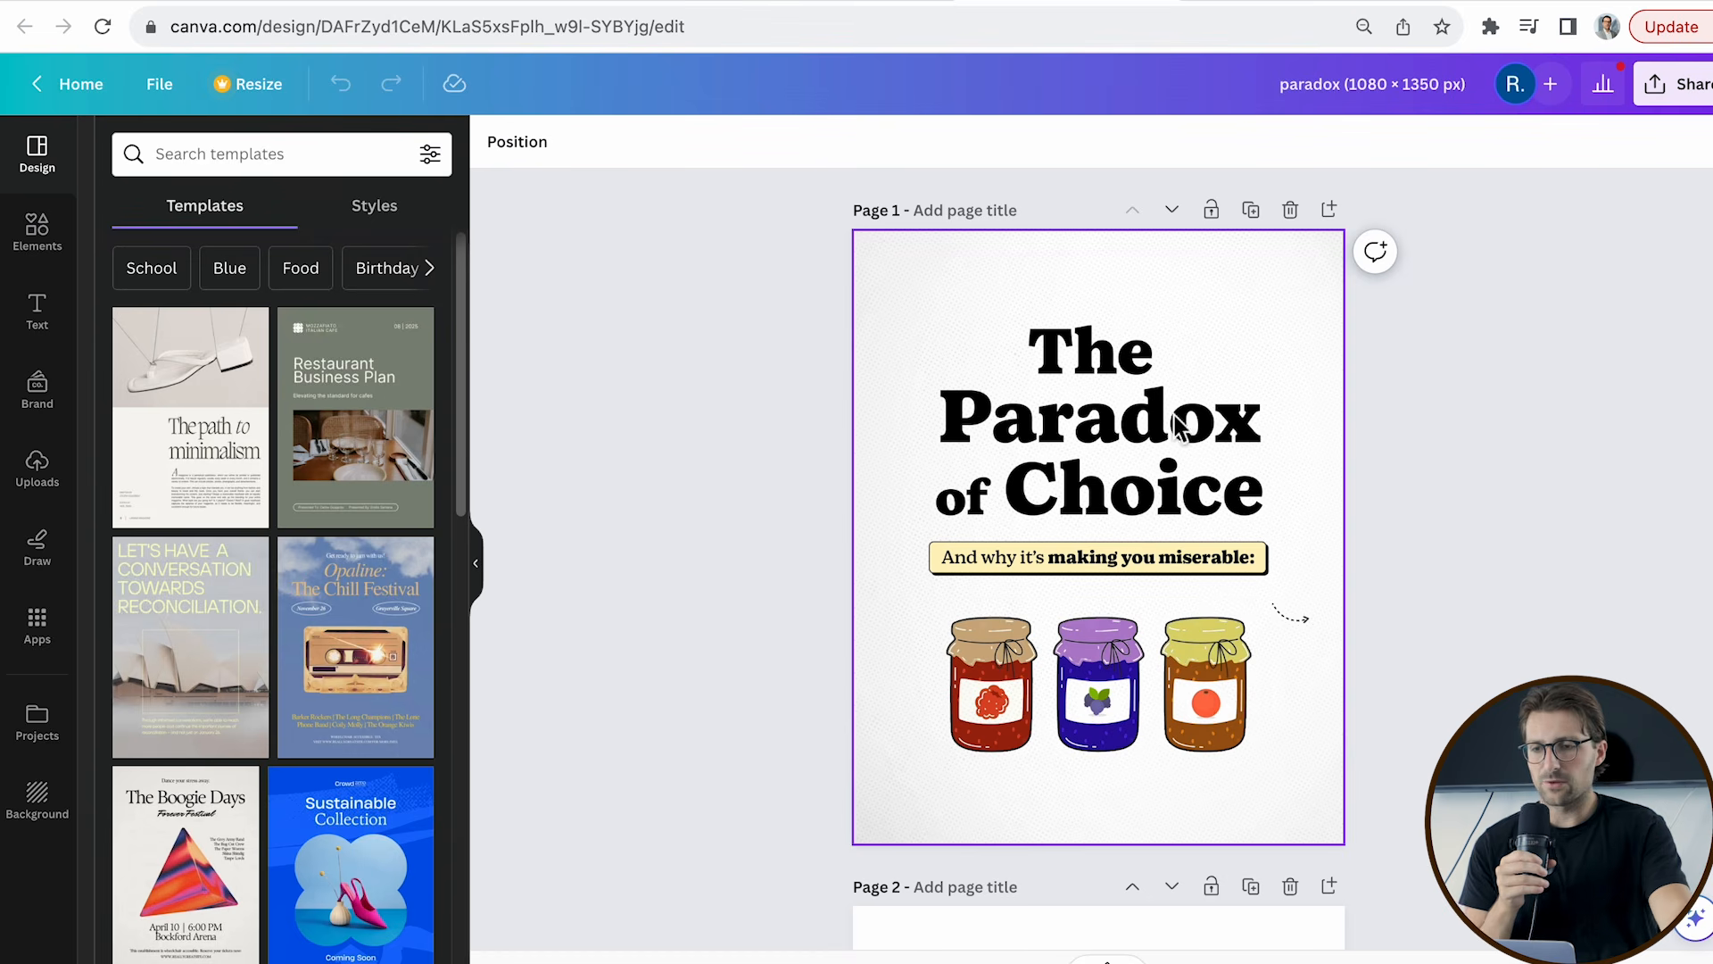
left_click(1638, 962)
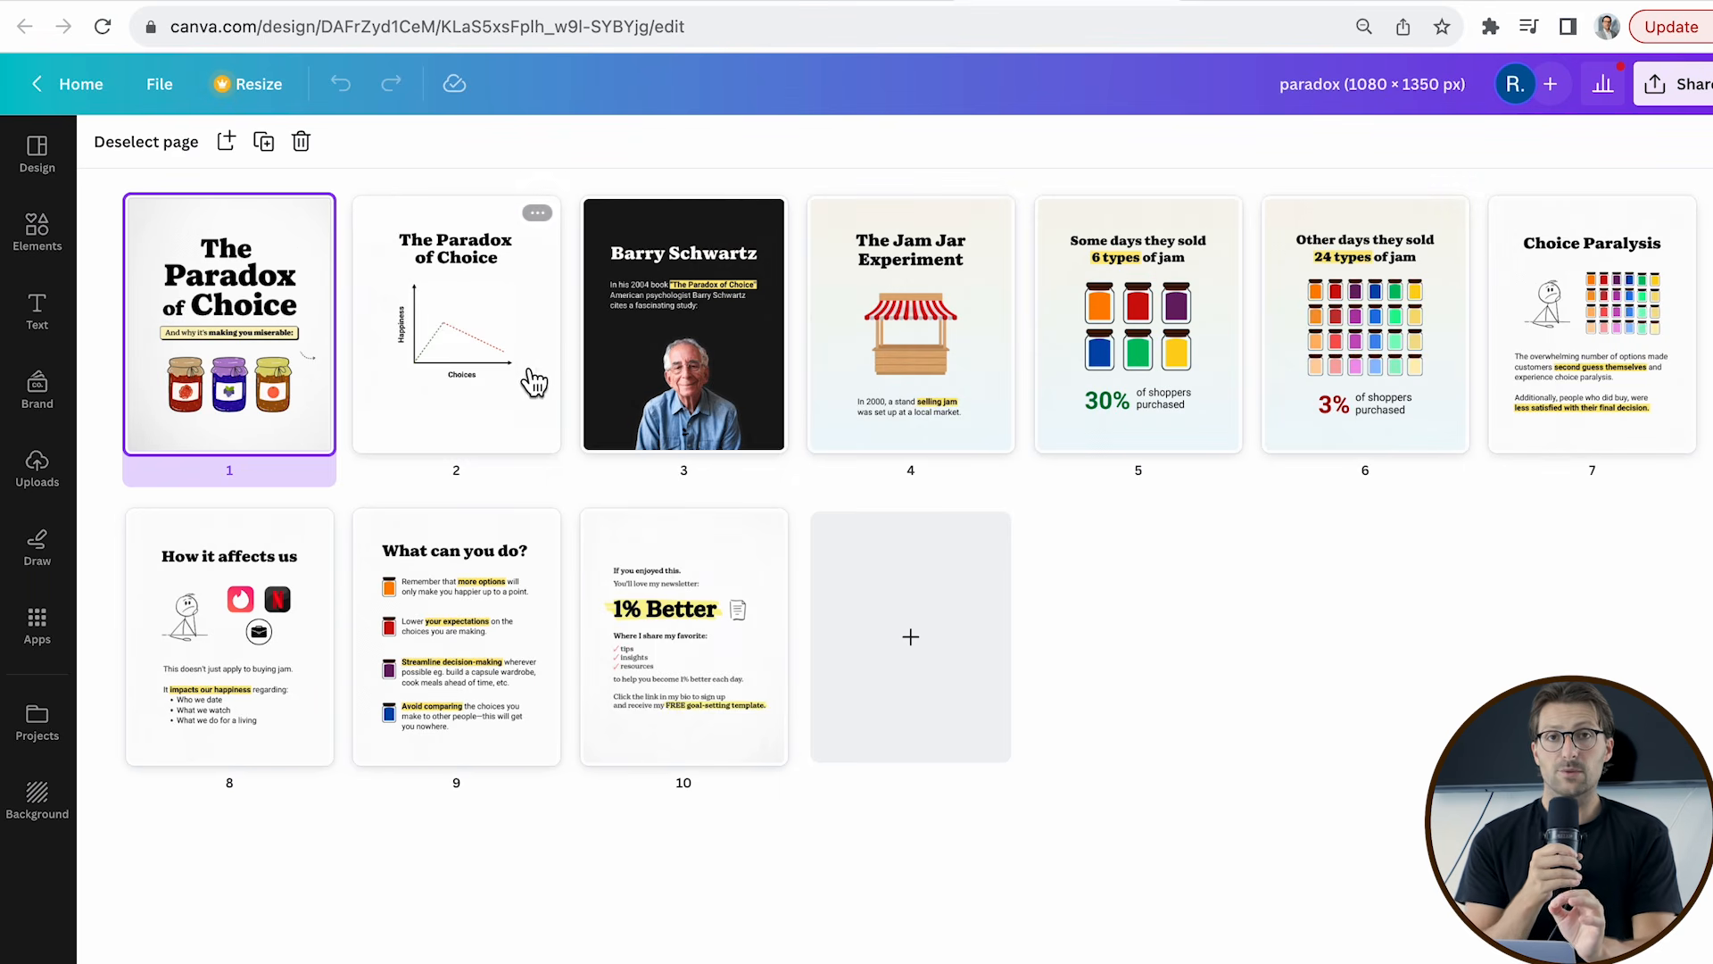
left_click(1139, 342)
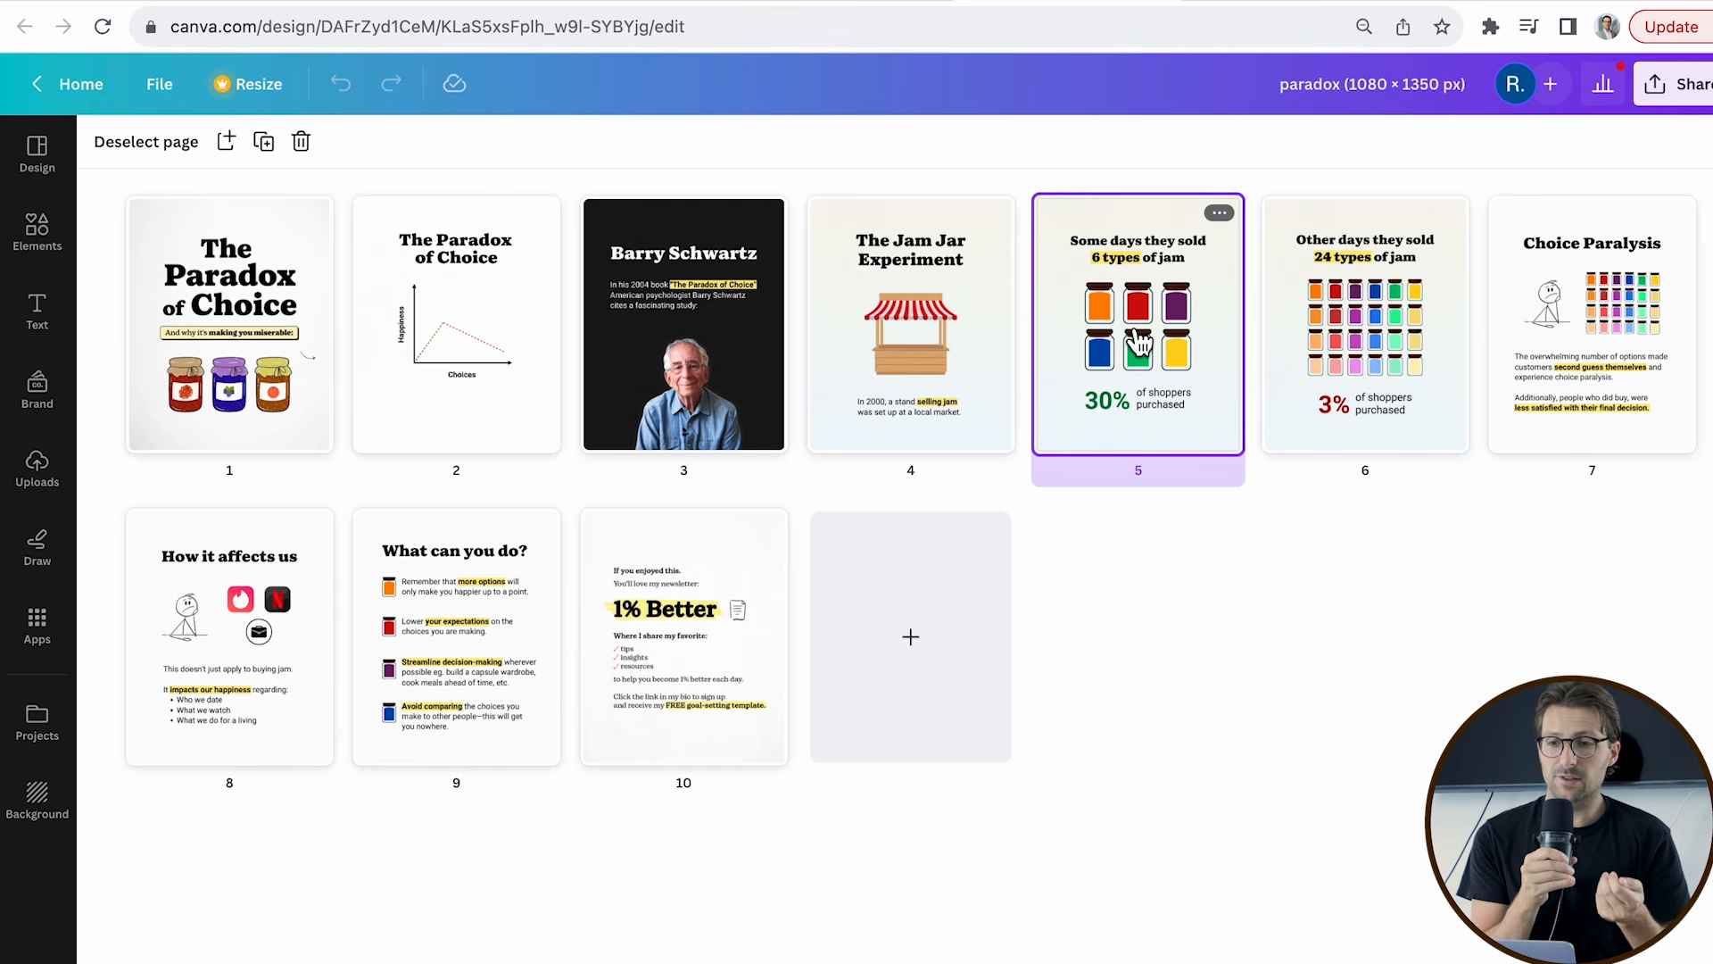
double_click(1131, 332)
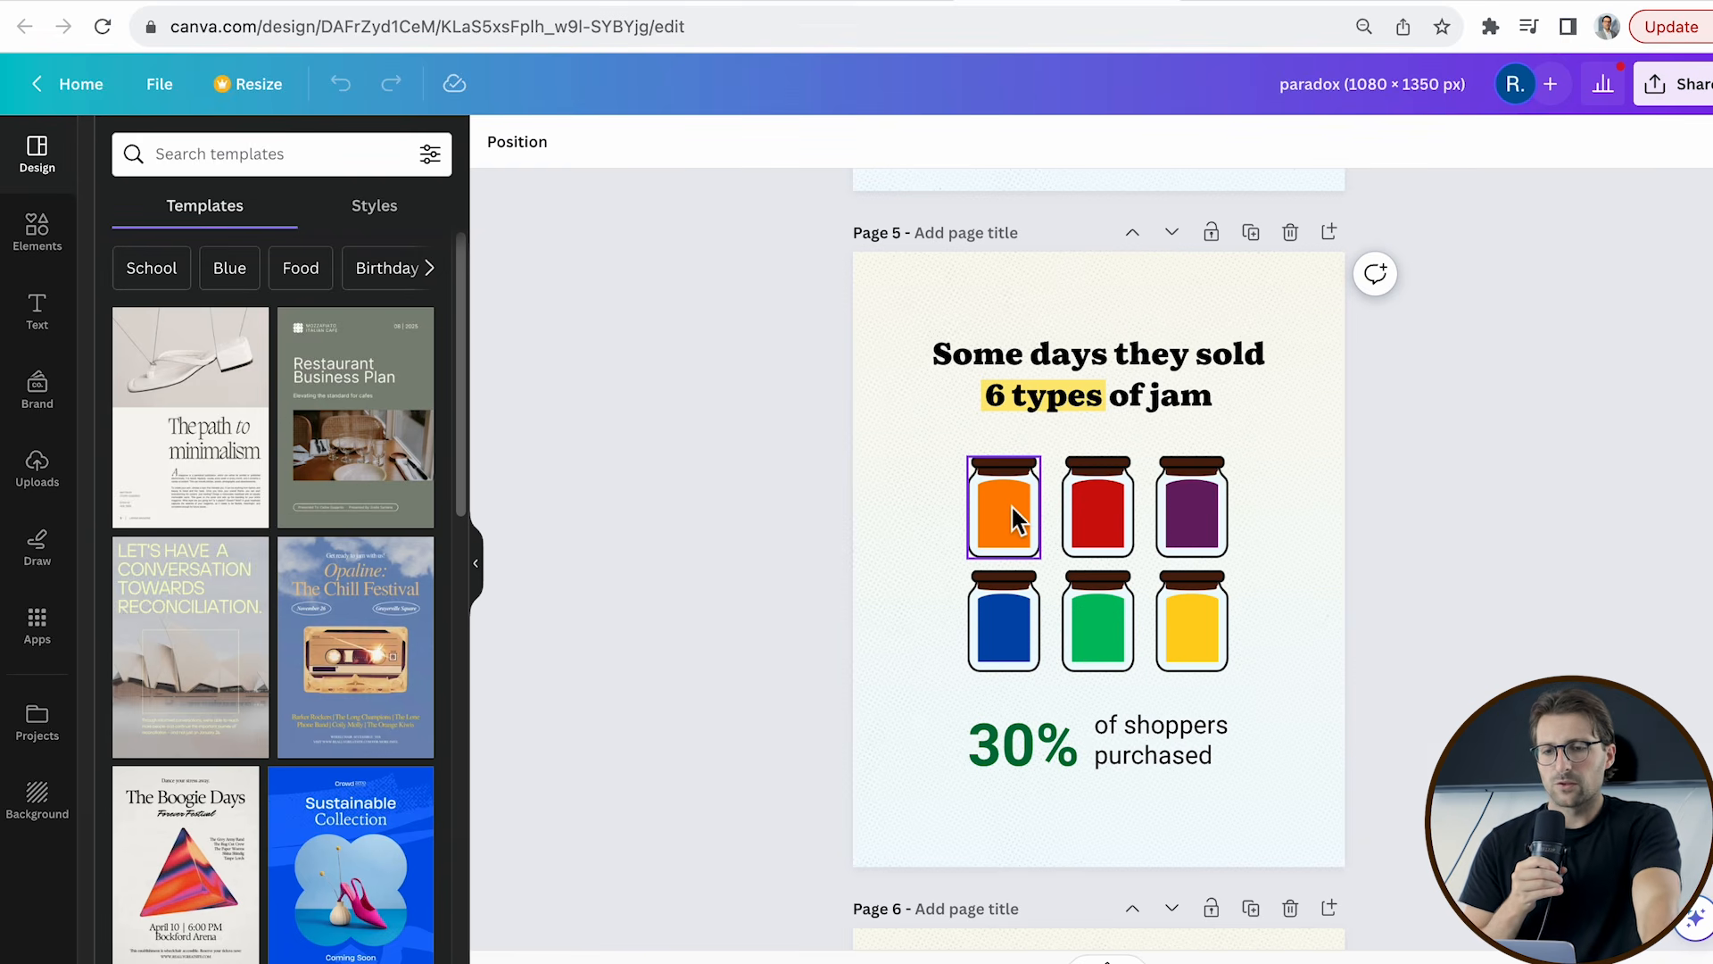
Examine the jar graphics and text elements on page 5 and the layouts of pages 6 to 10.
left_click(1010, 505)
left_click(1086, 512)
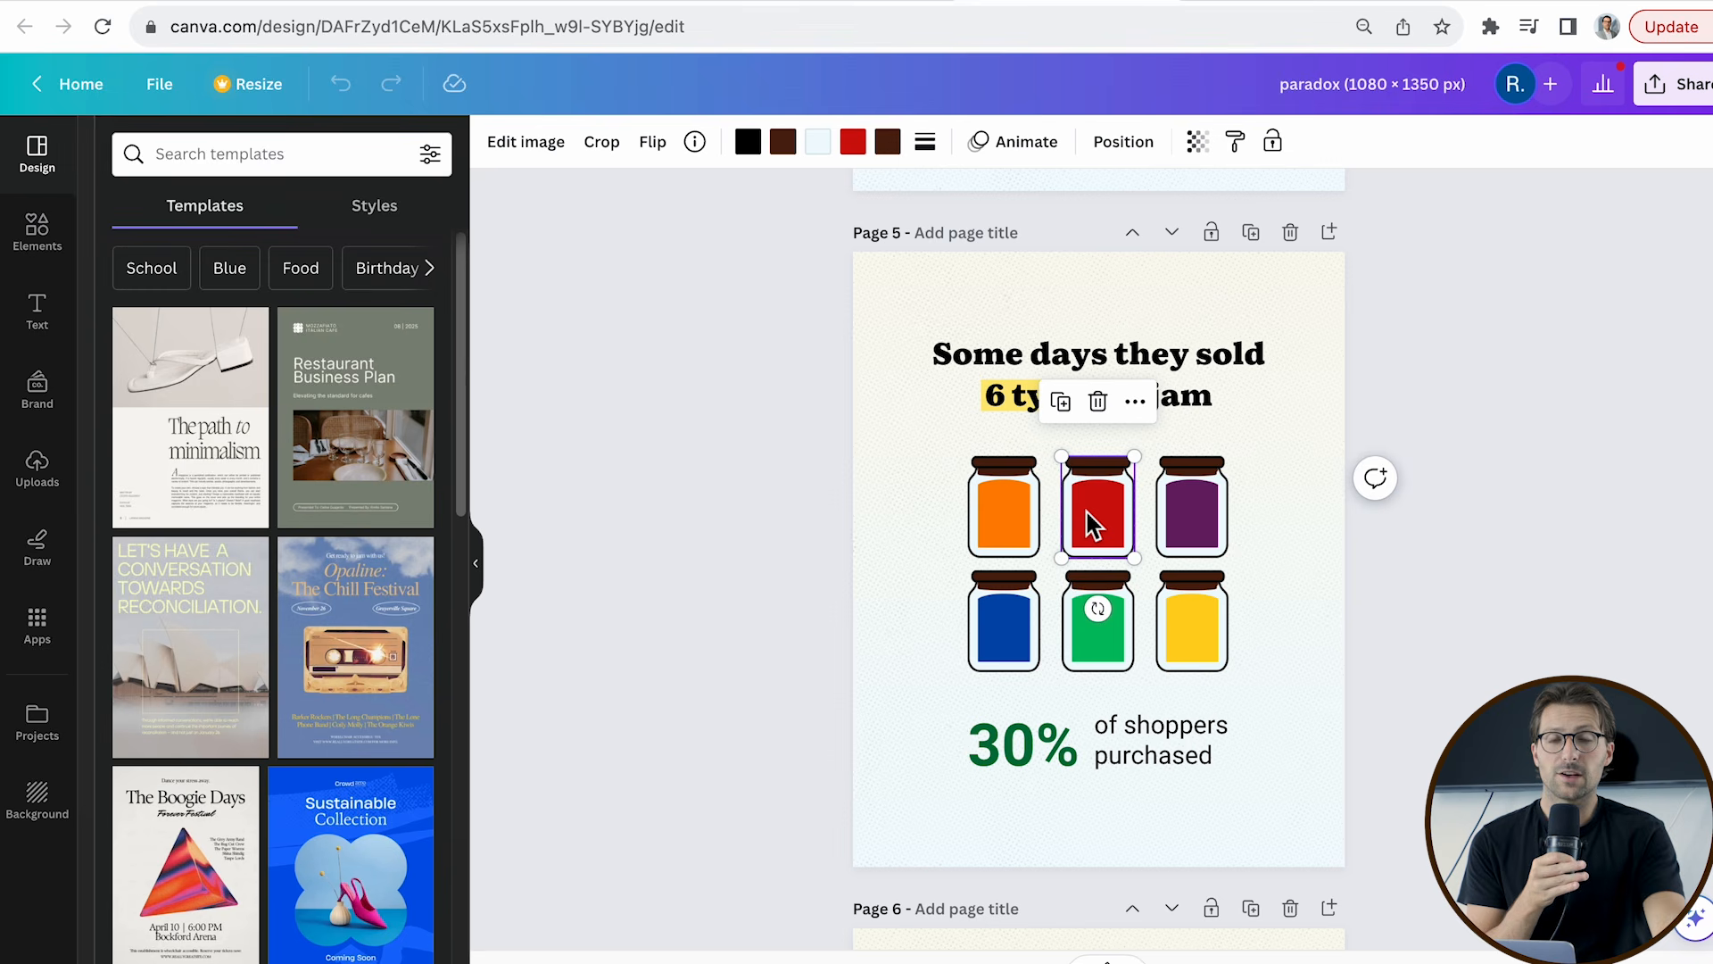
left_click(1185, 370)
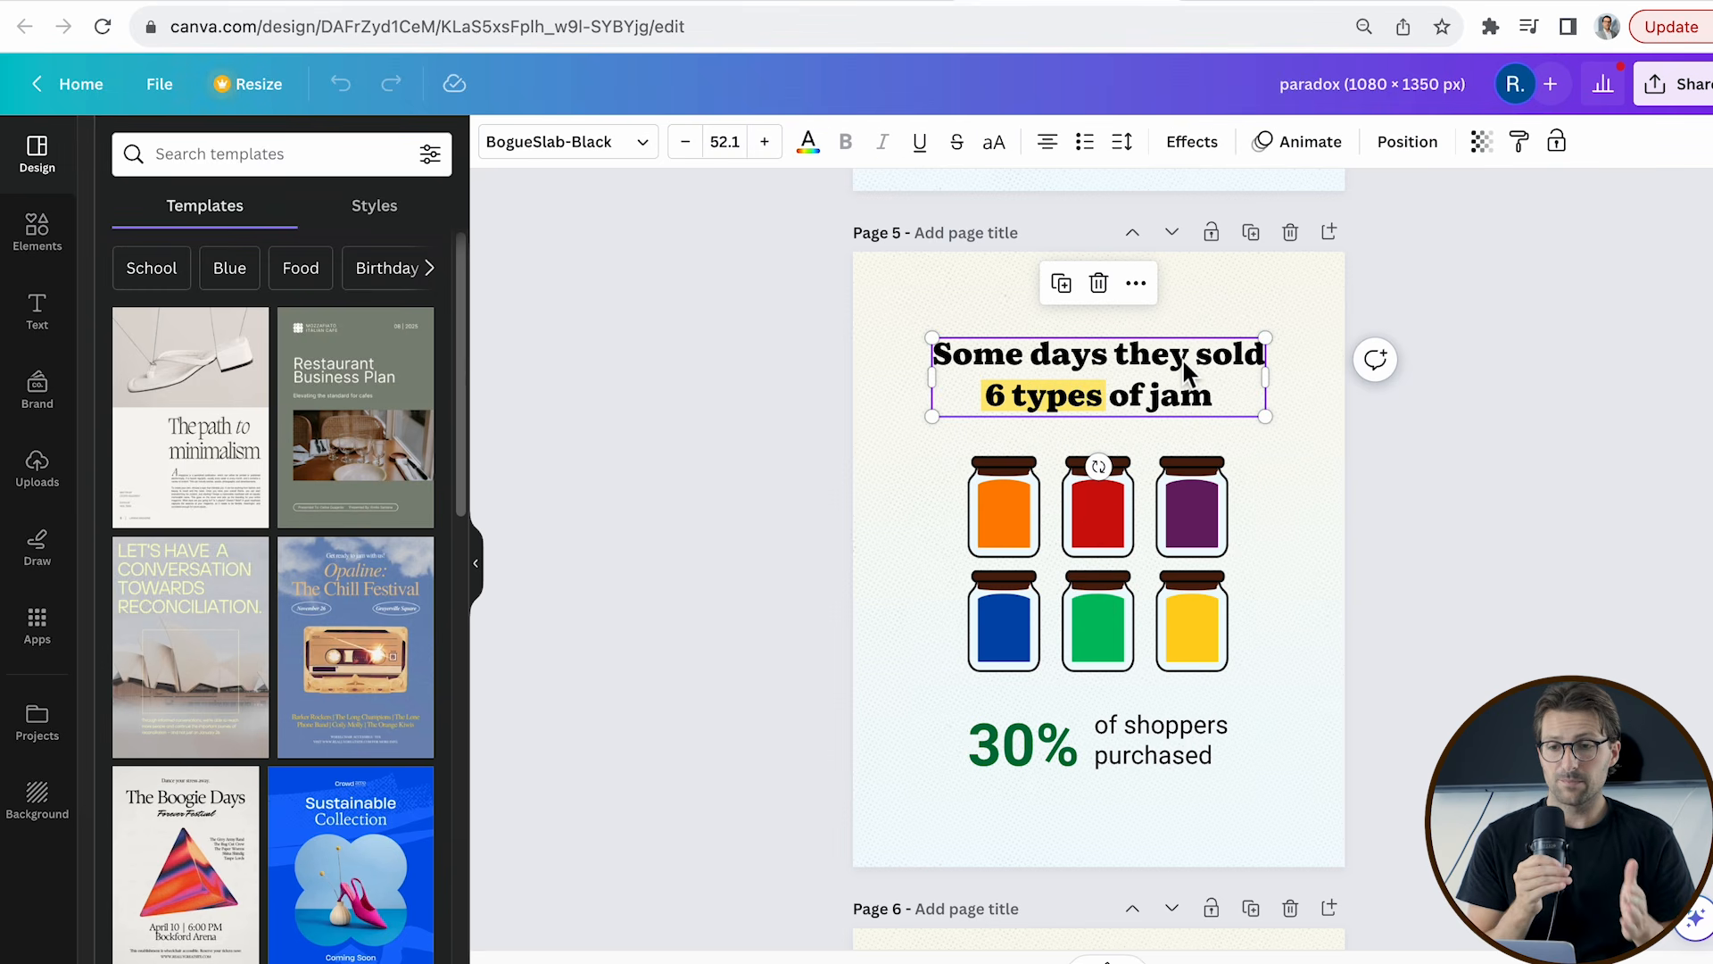
left_click(1017, 742)
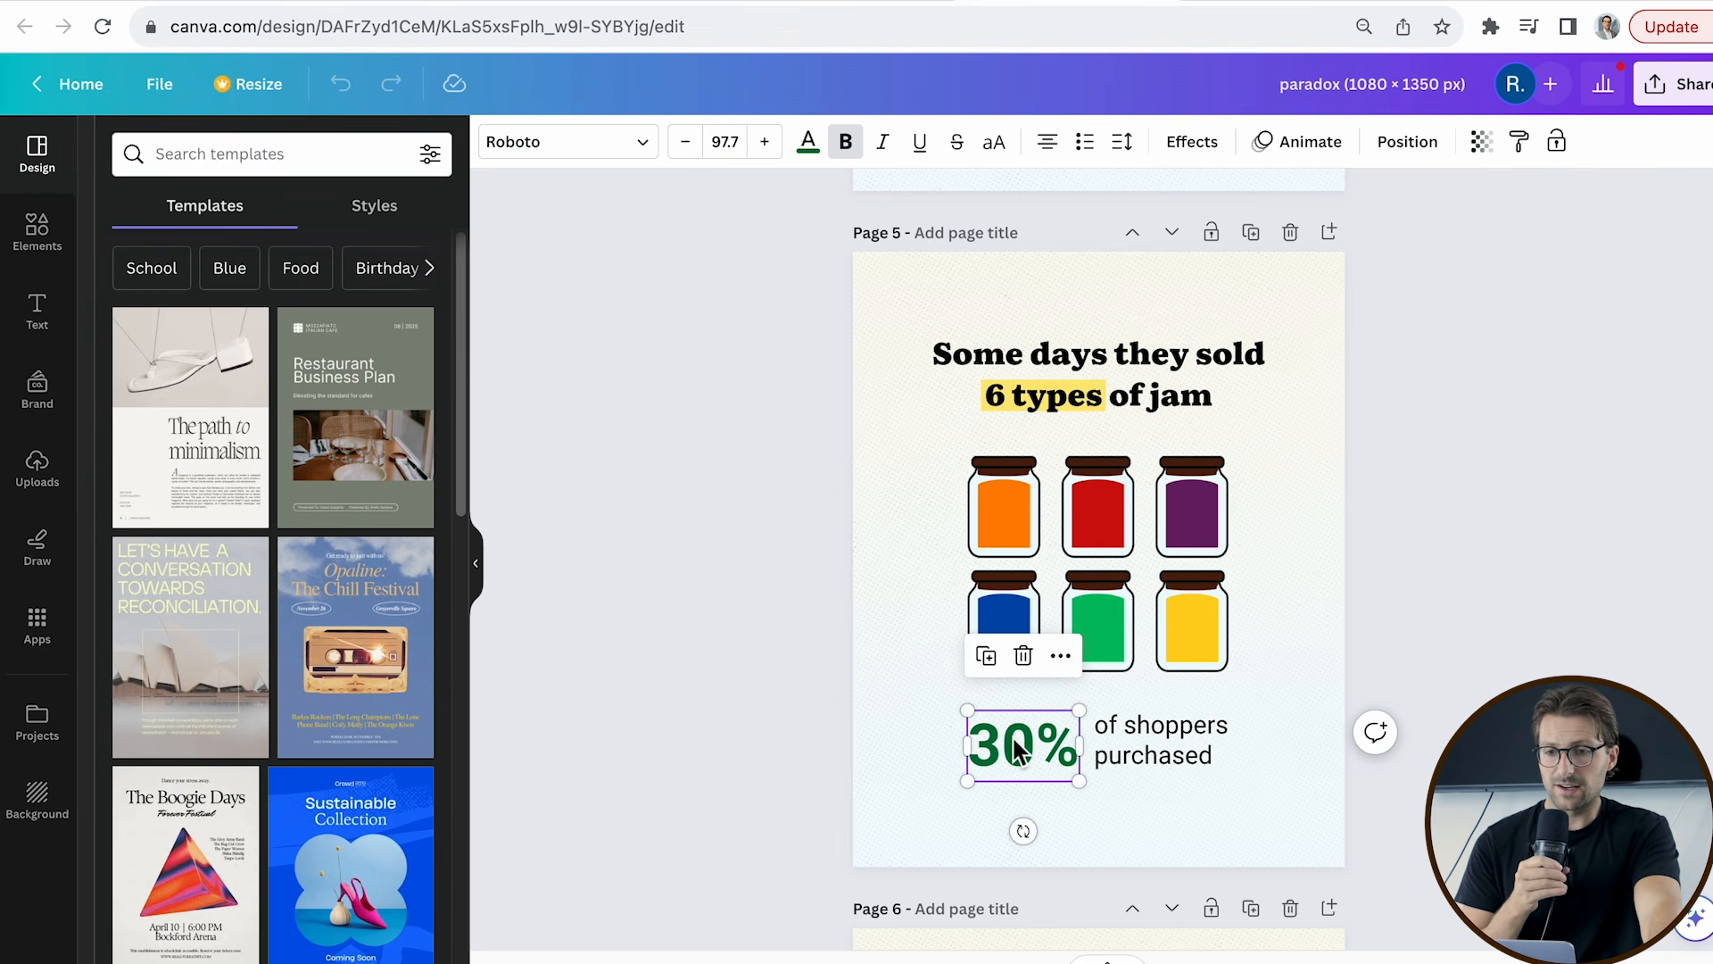
left_click(1111, 728)
scroll(1111, 728, "down", 12)
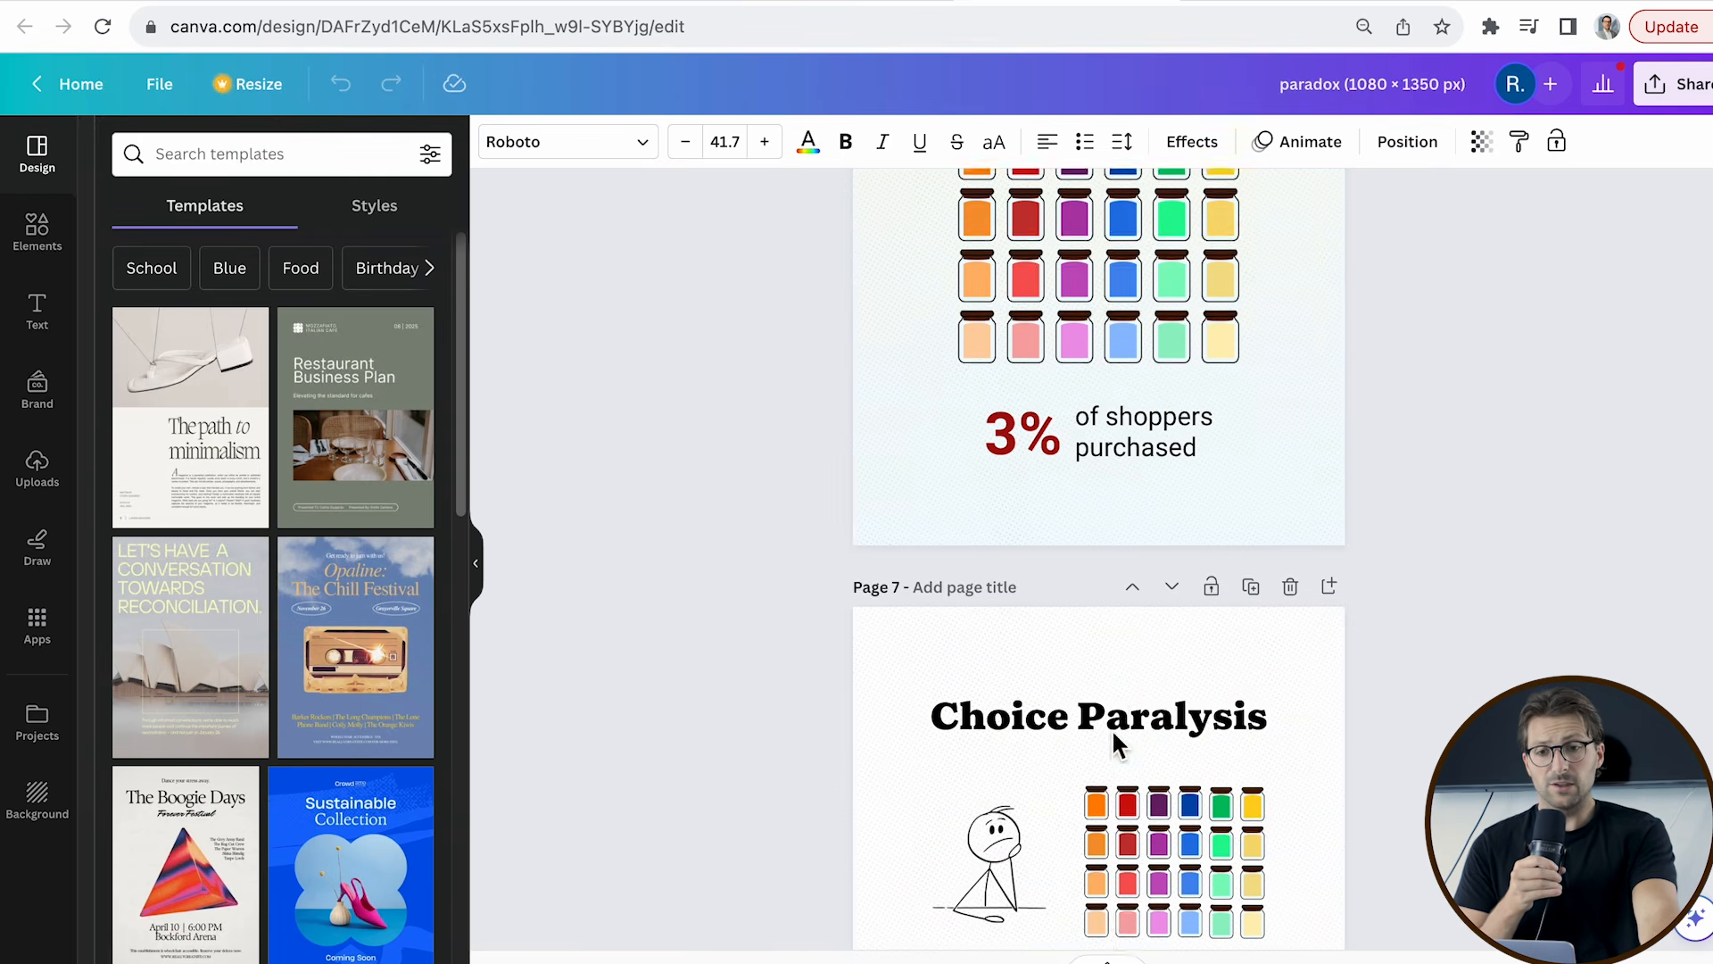
scroll(1111, 728, "down", 8)
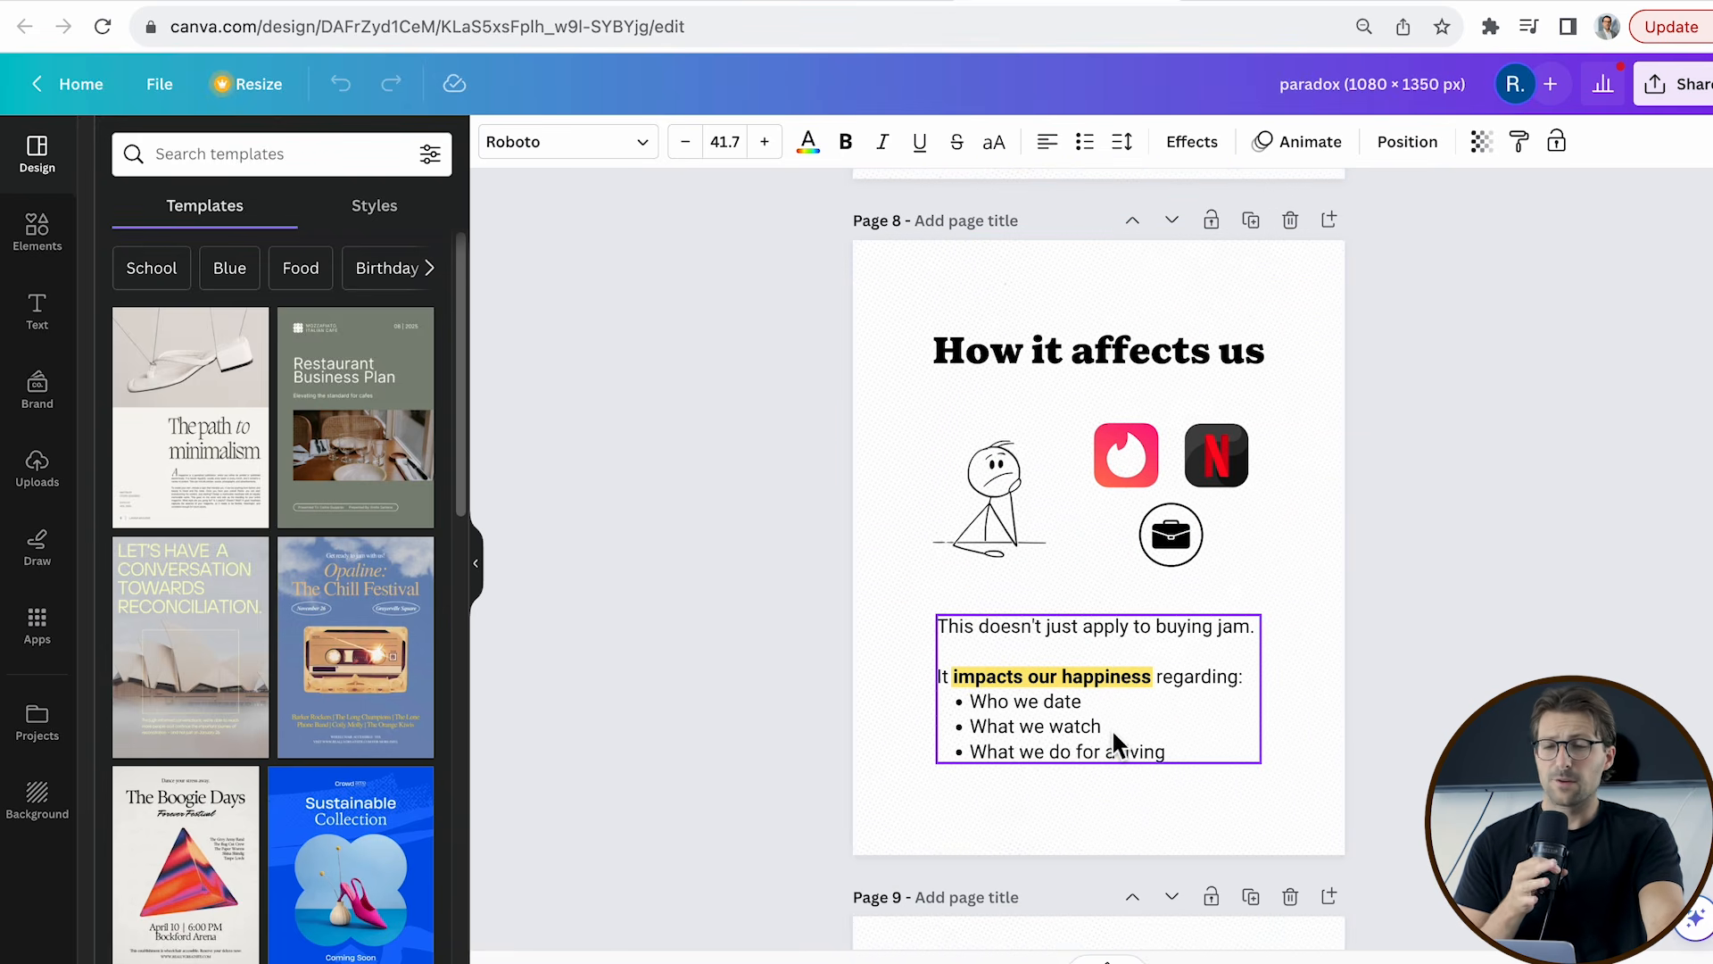
scroll(1110, 728, "down", 10)
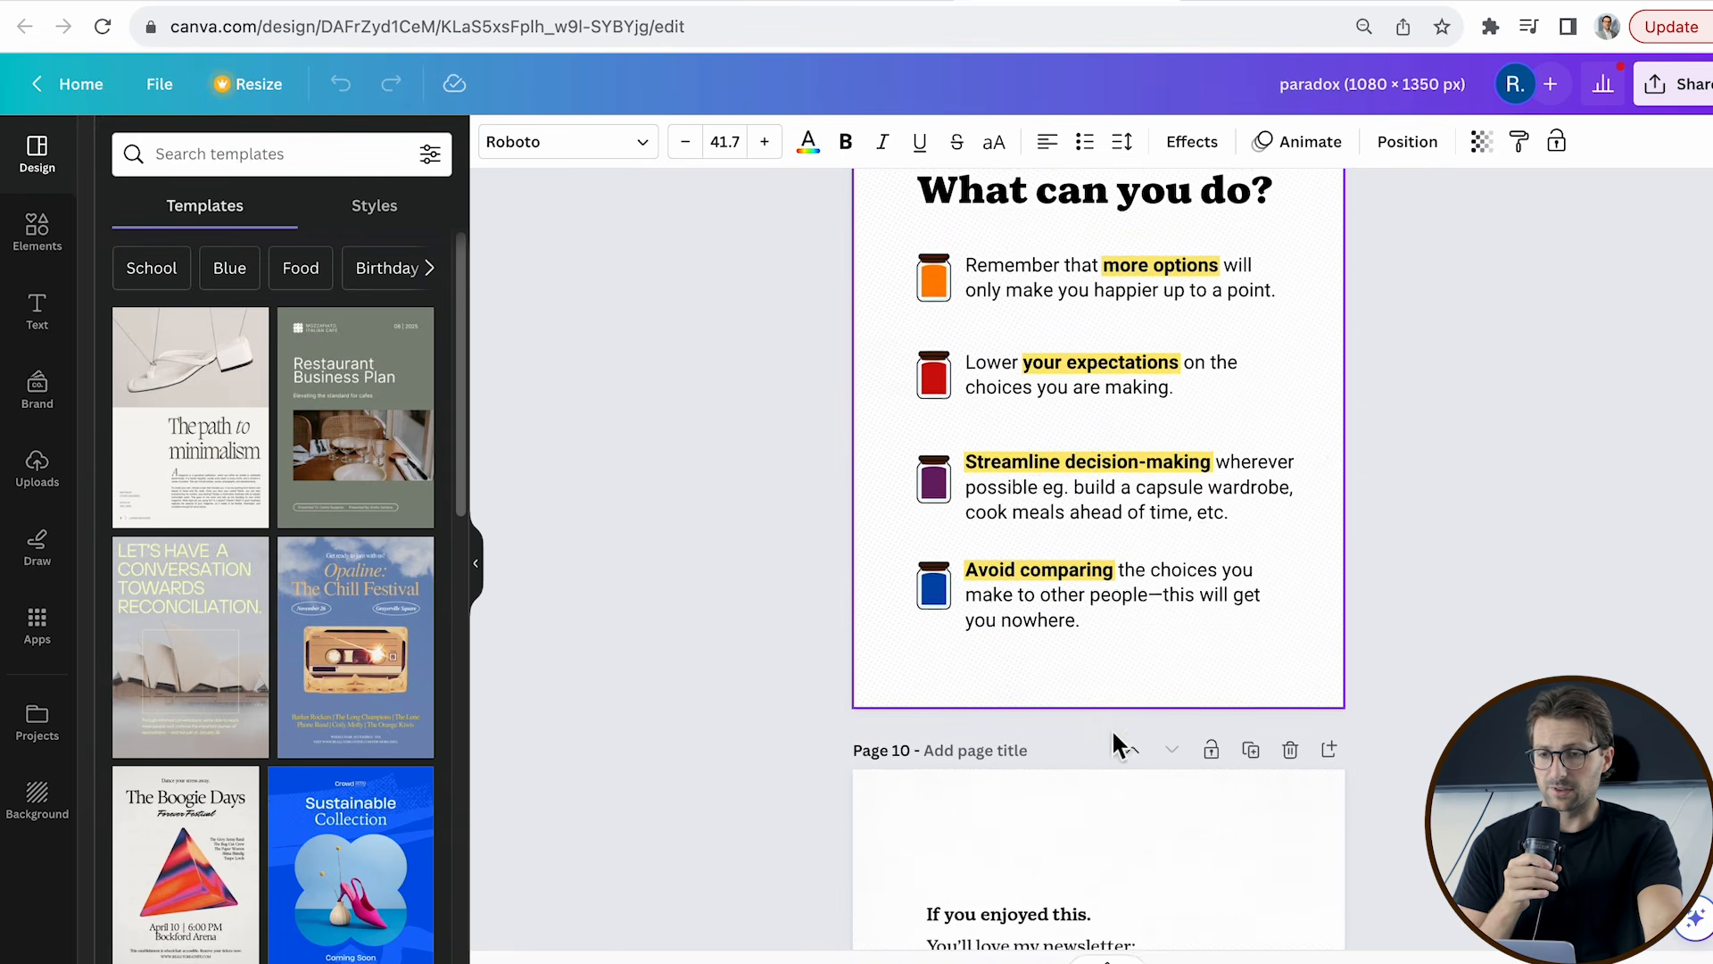
scroll(1111, 728, "down", 4)
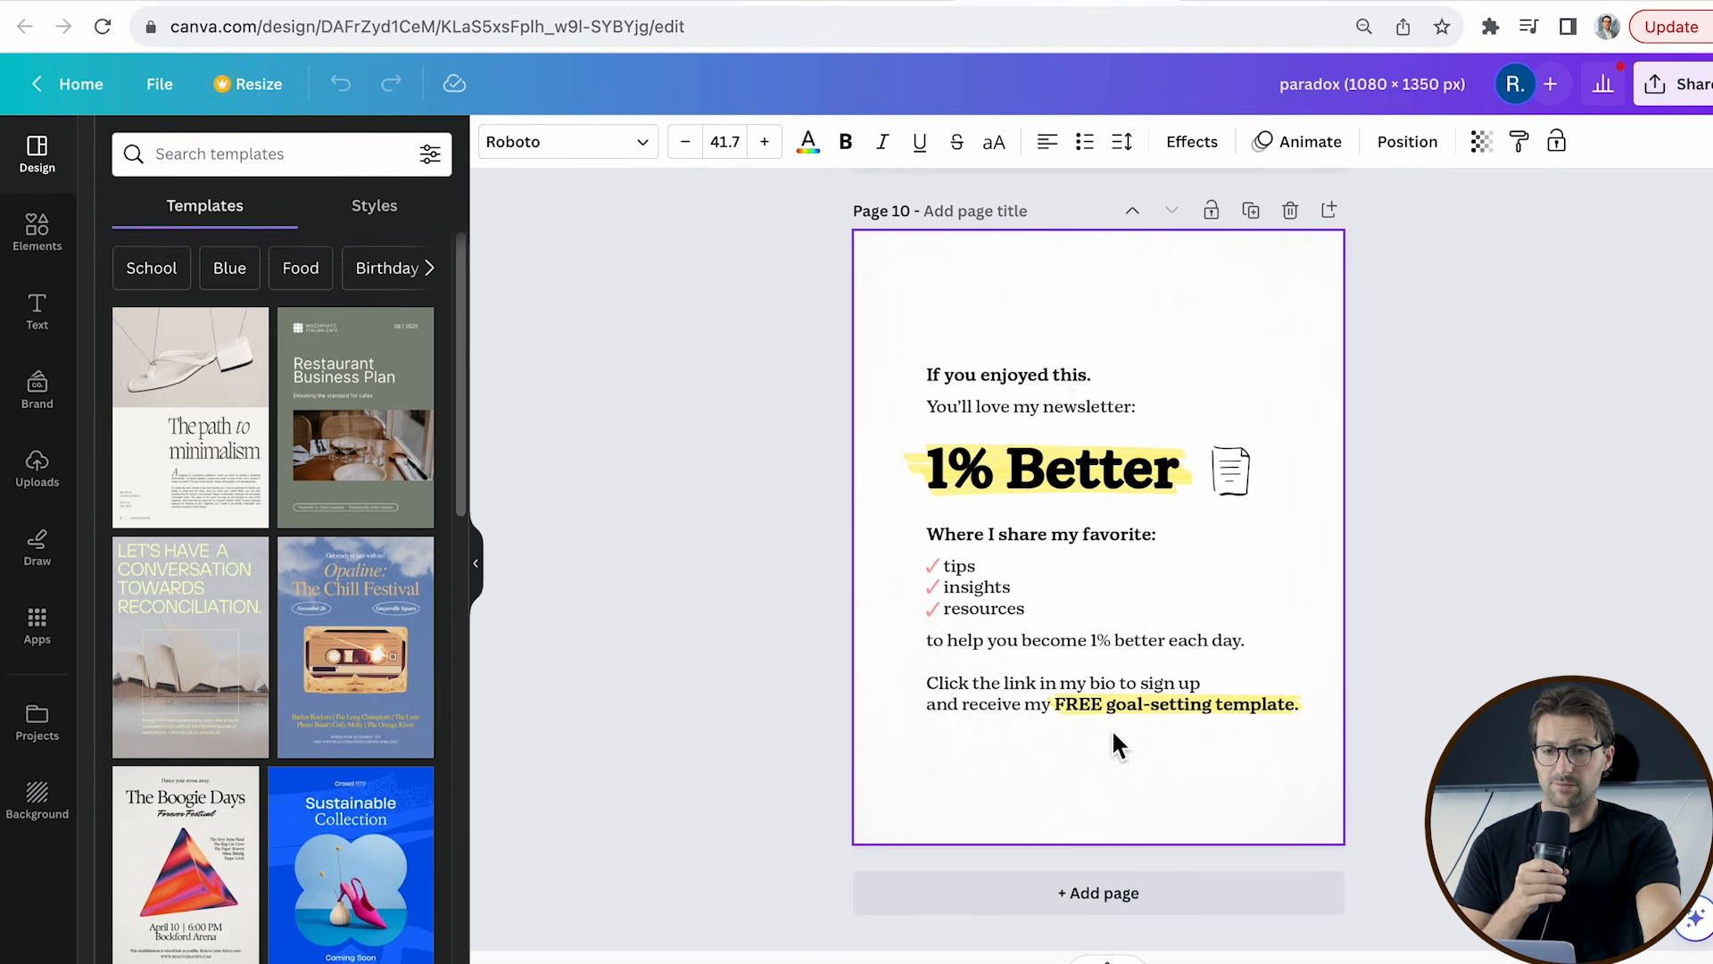
Download all 10 pages of the design as PDF Print with the RGB colour profile.
left_click(1667, 90)
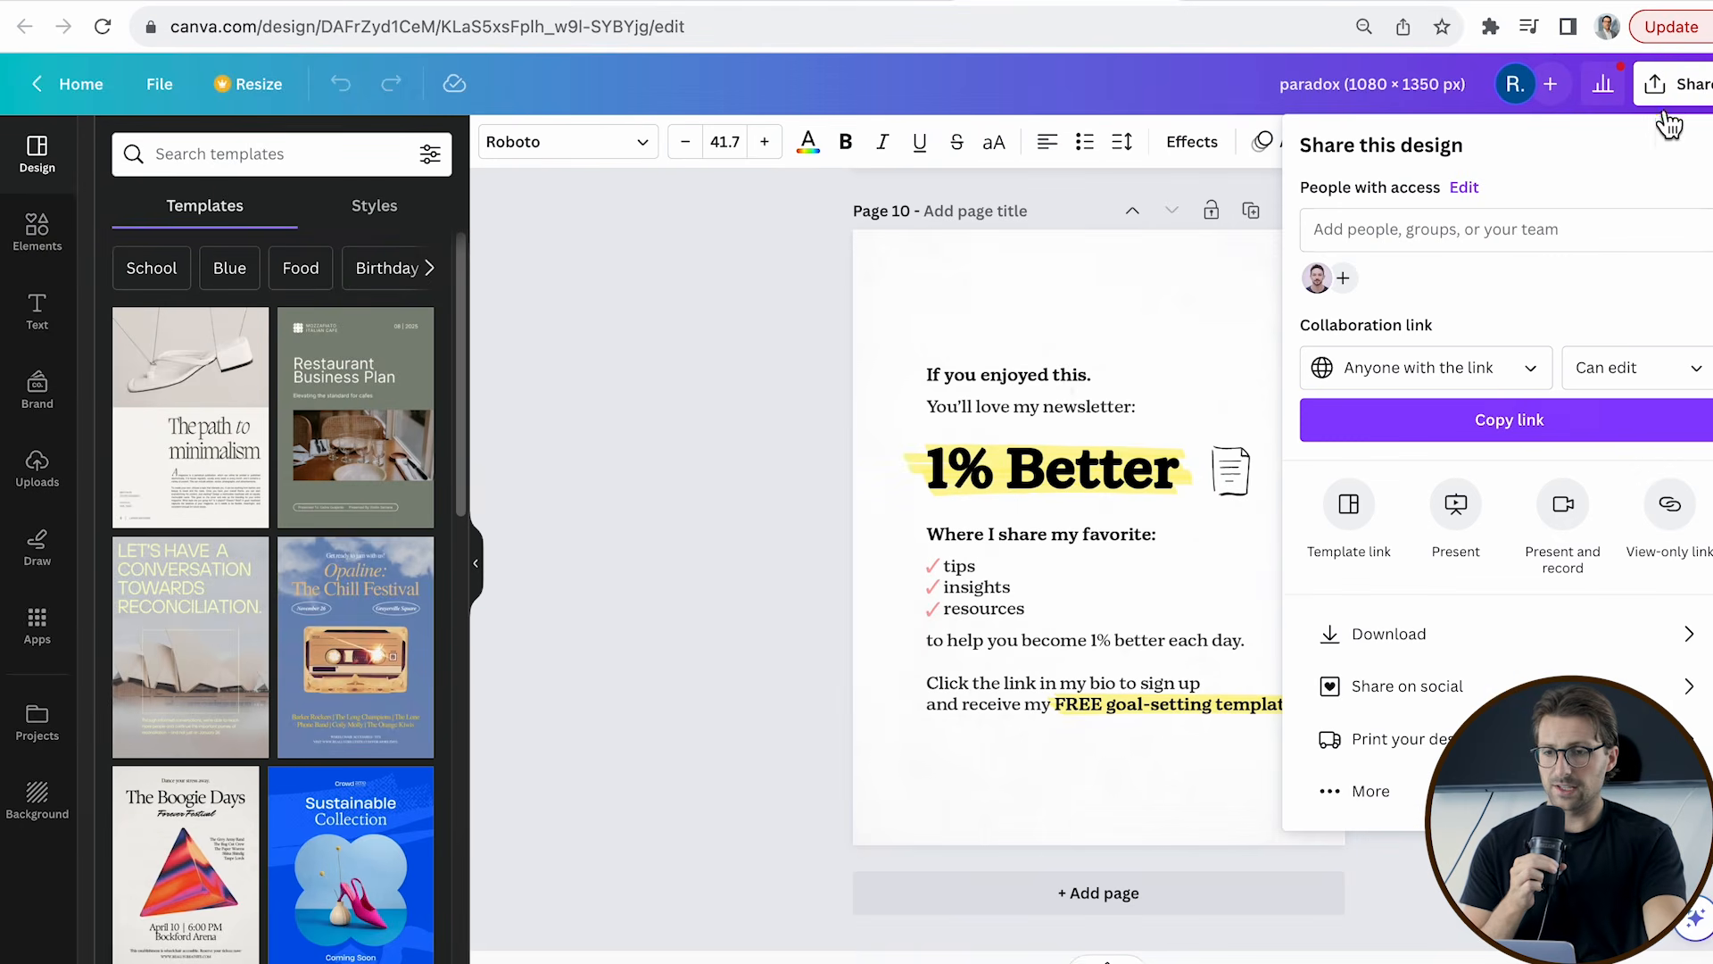
left_click(1472, 647)
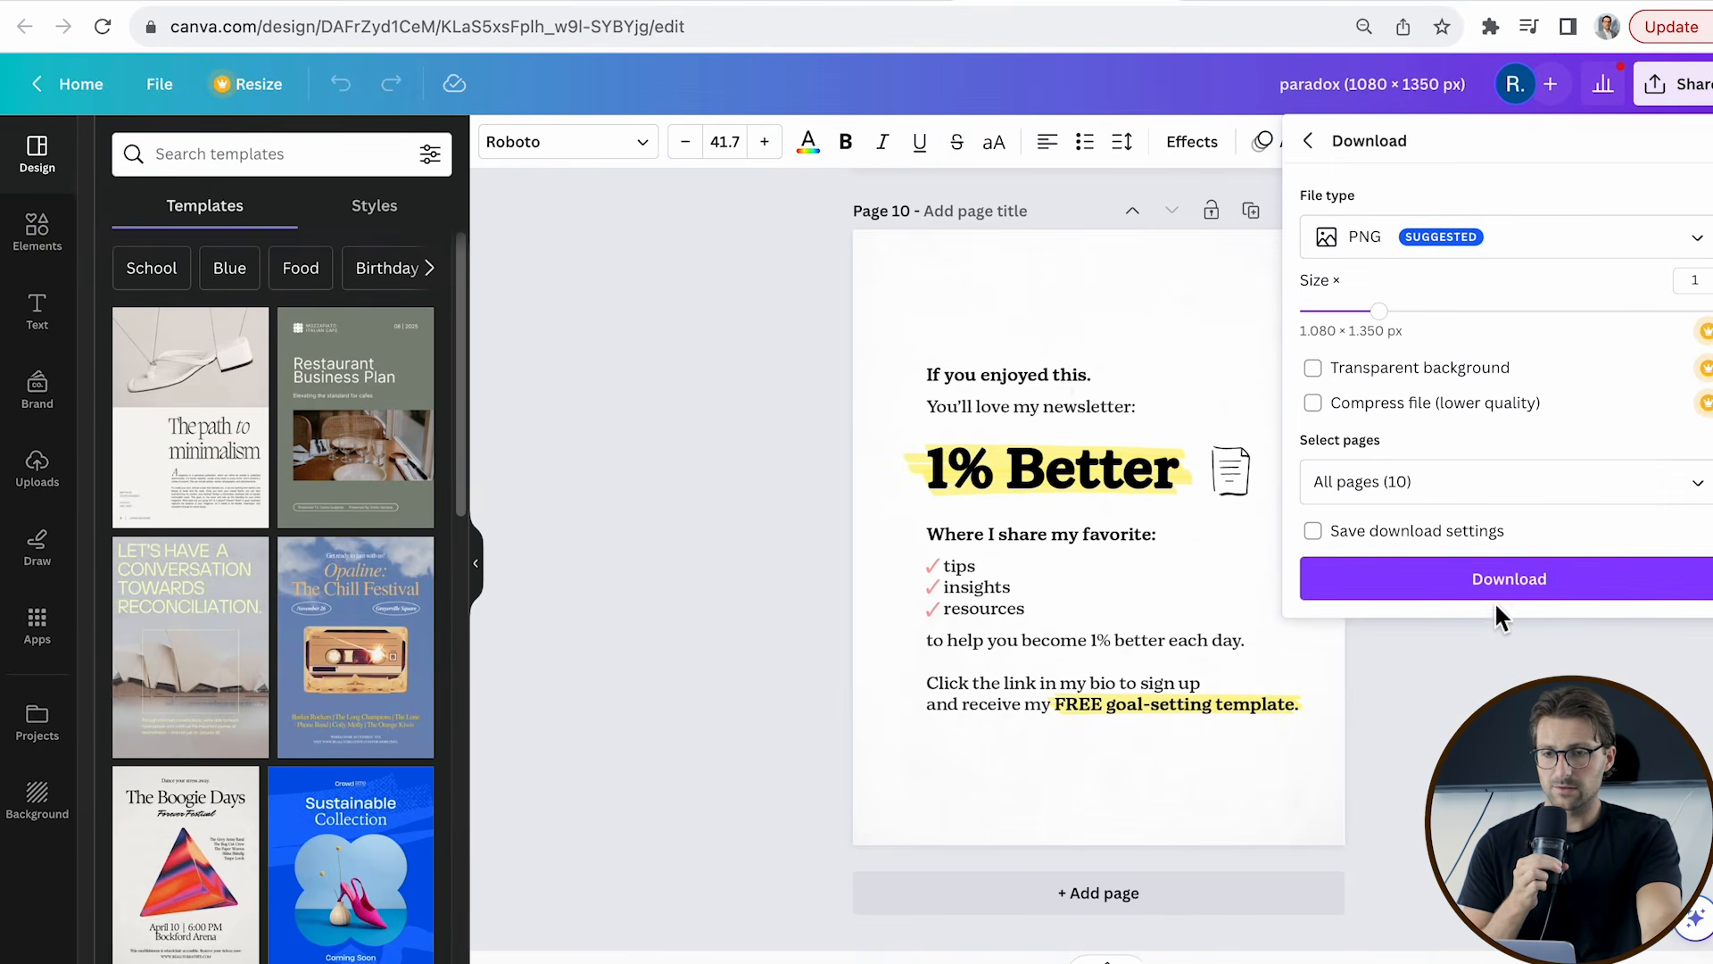
left_click(1632, 256)
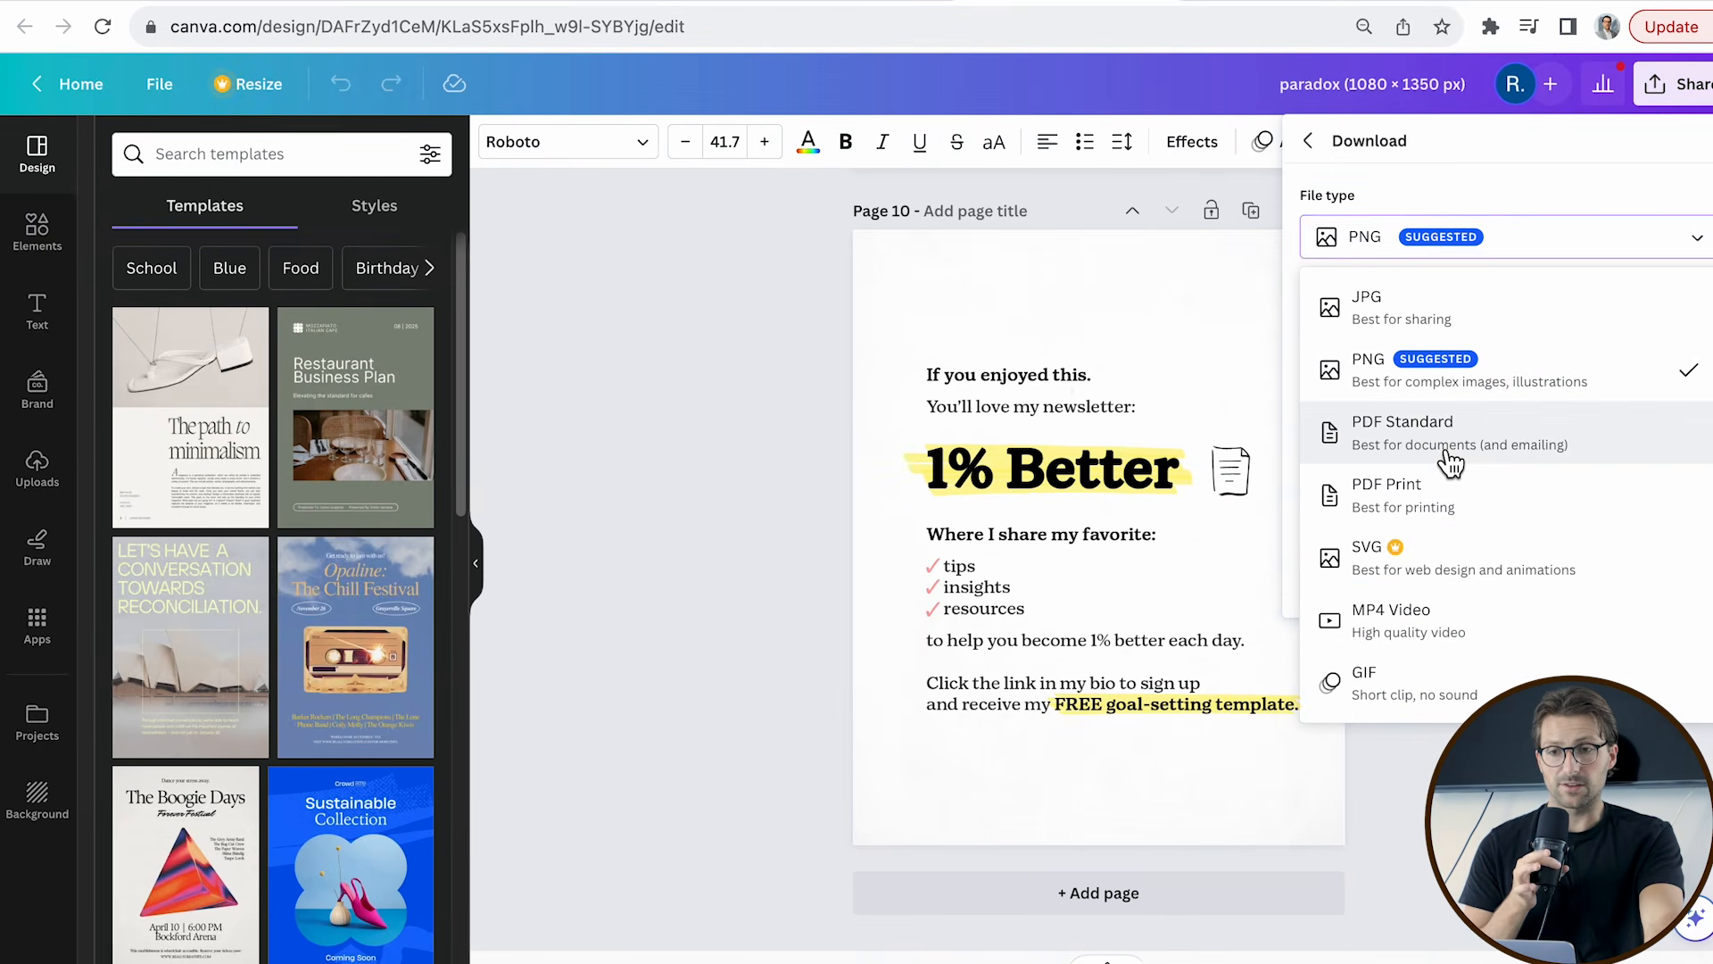
left_click(1451, 496)
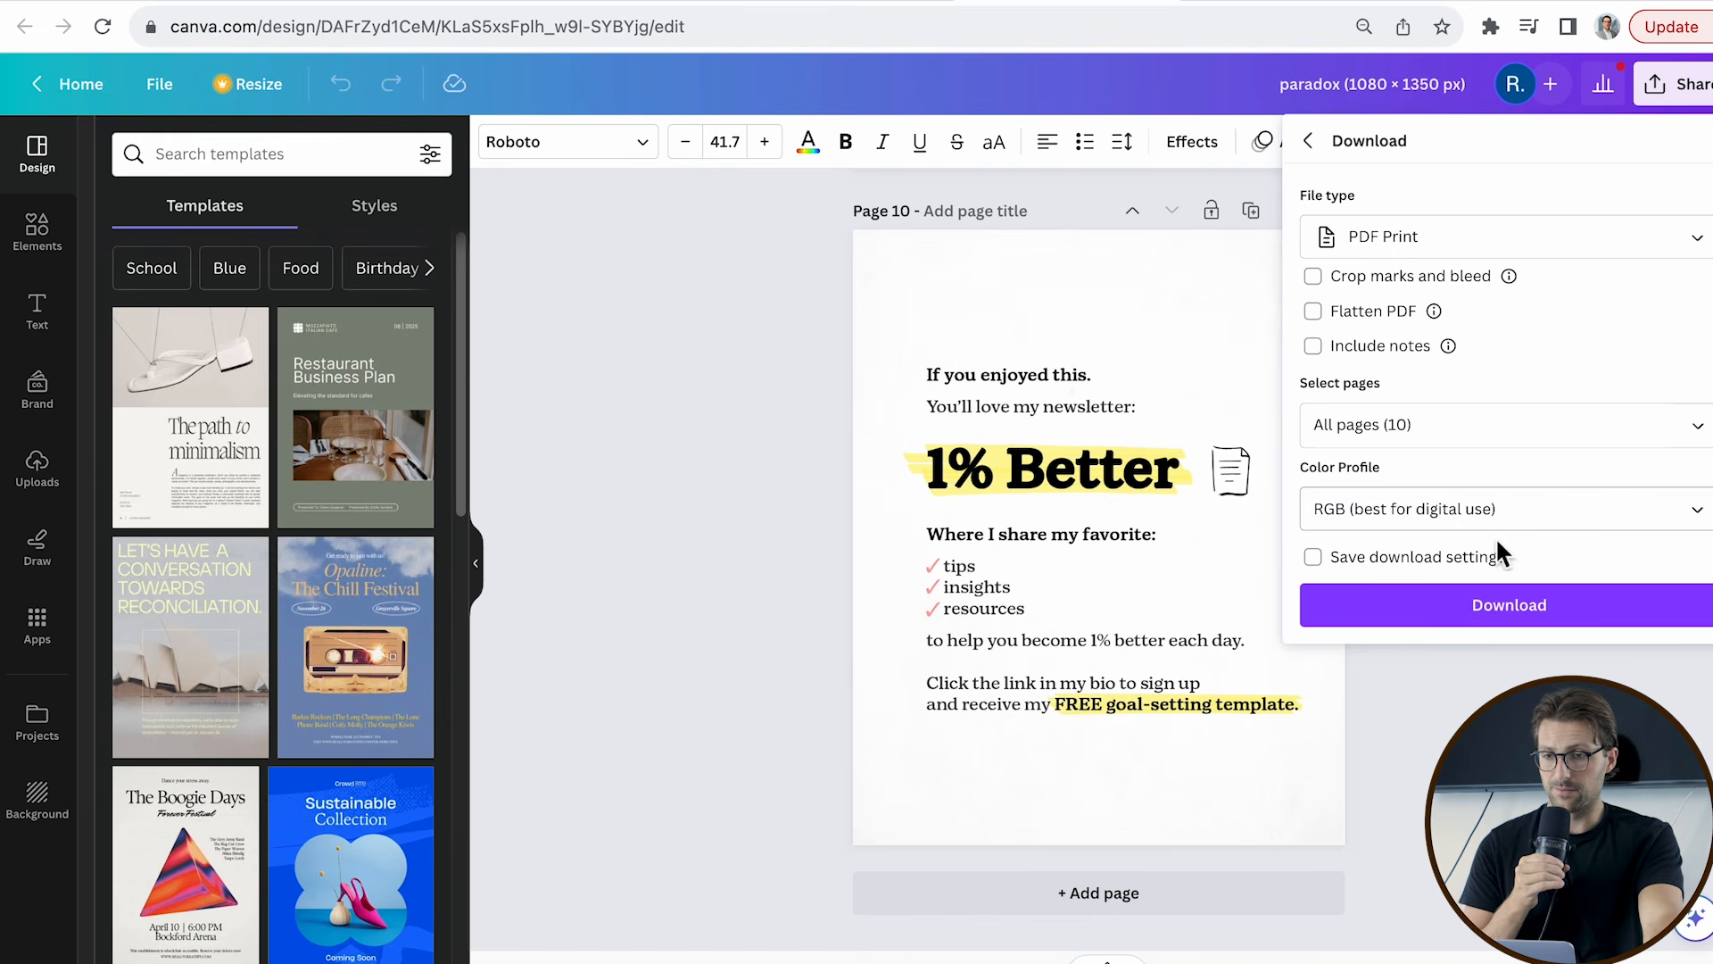
left_click(1511, 616)
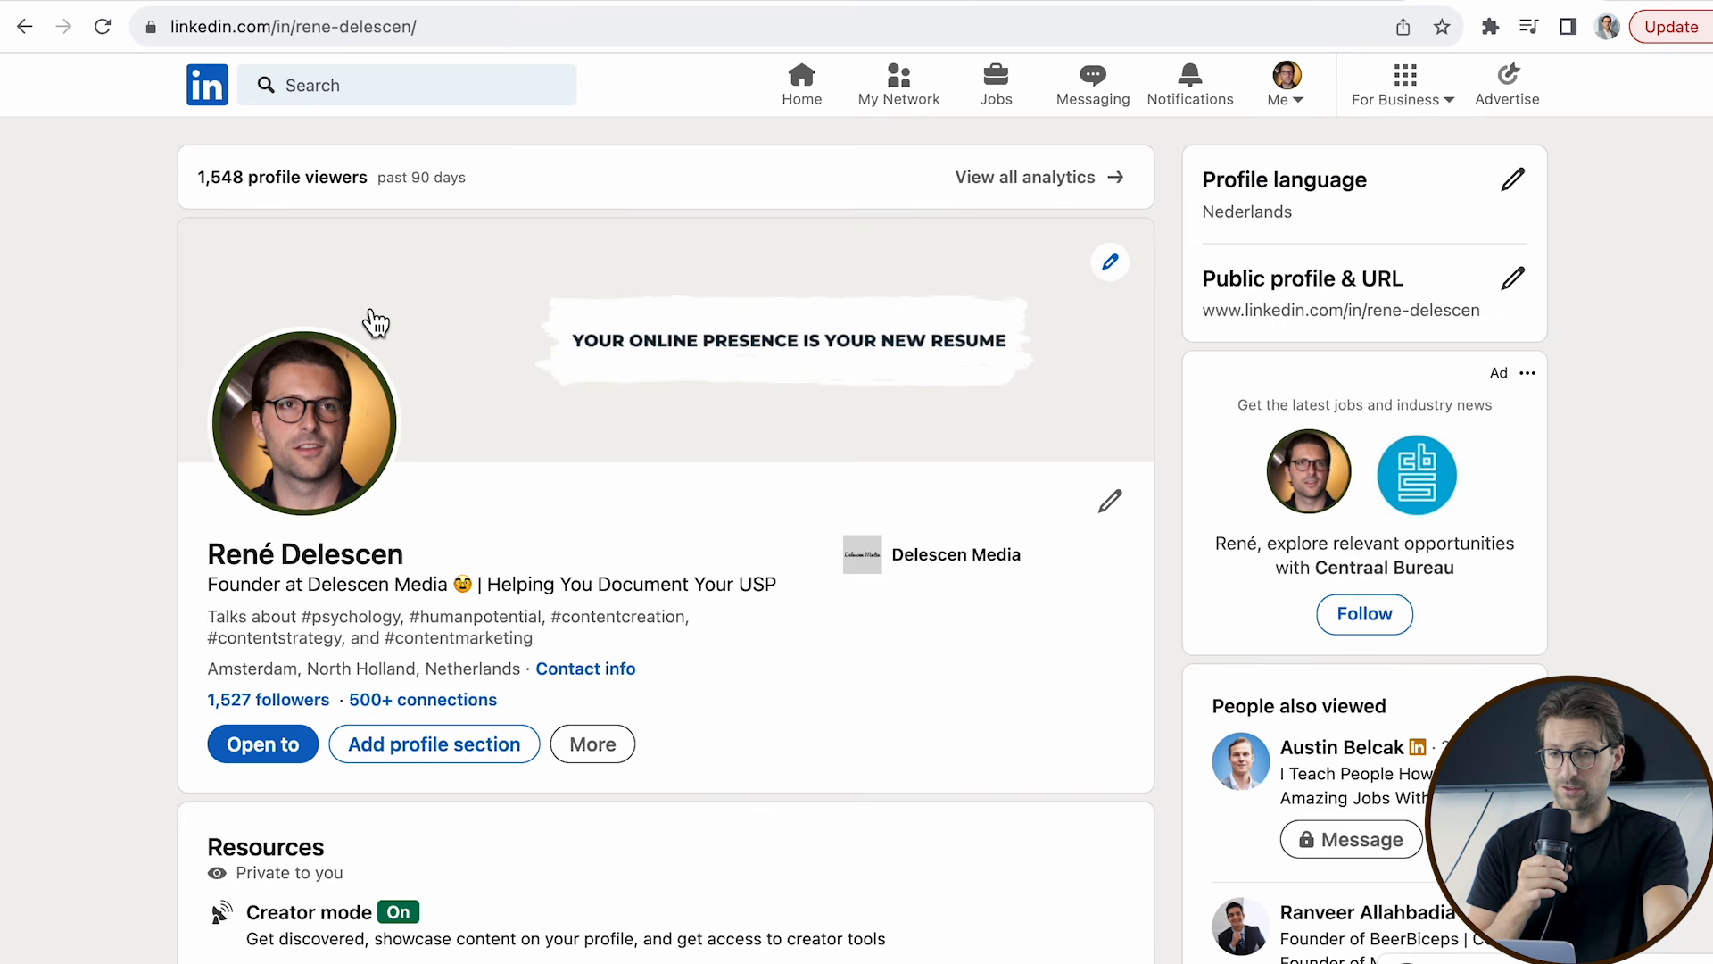
Switch to the LinkedIn profile, create a new post and attach the document "How To Make a Carousel Post For LinkedIn.pdf".
scroll(367, 317, "down", 8)
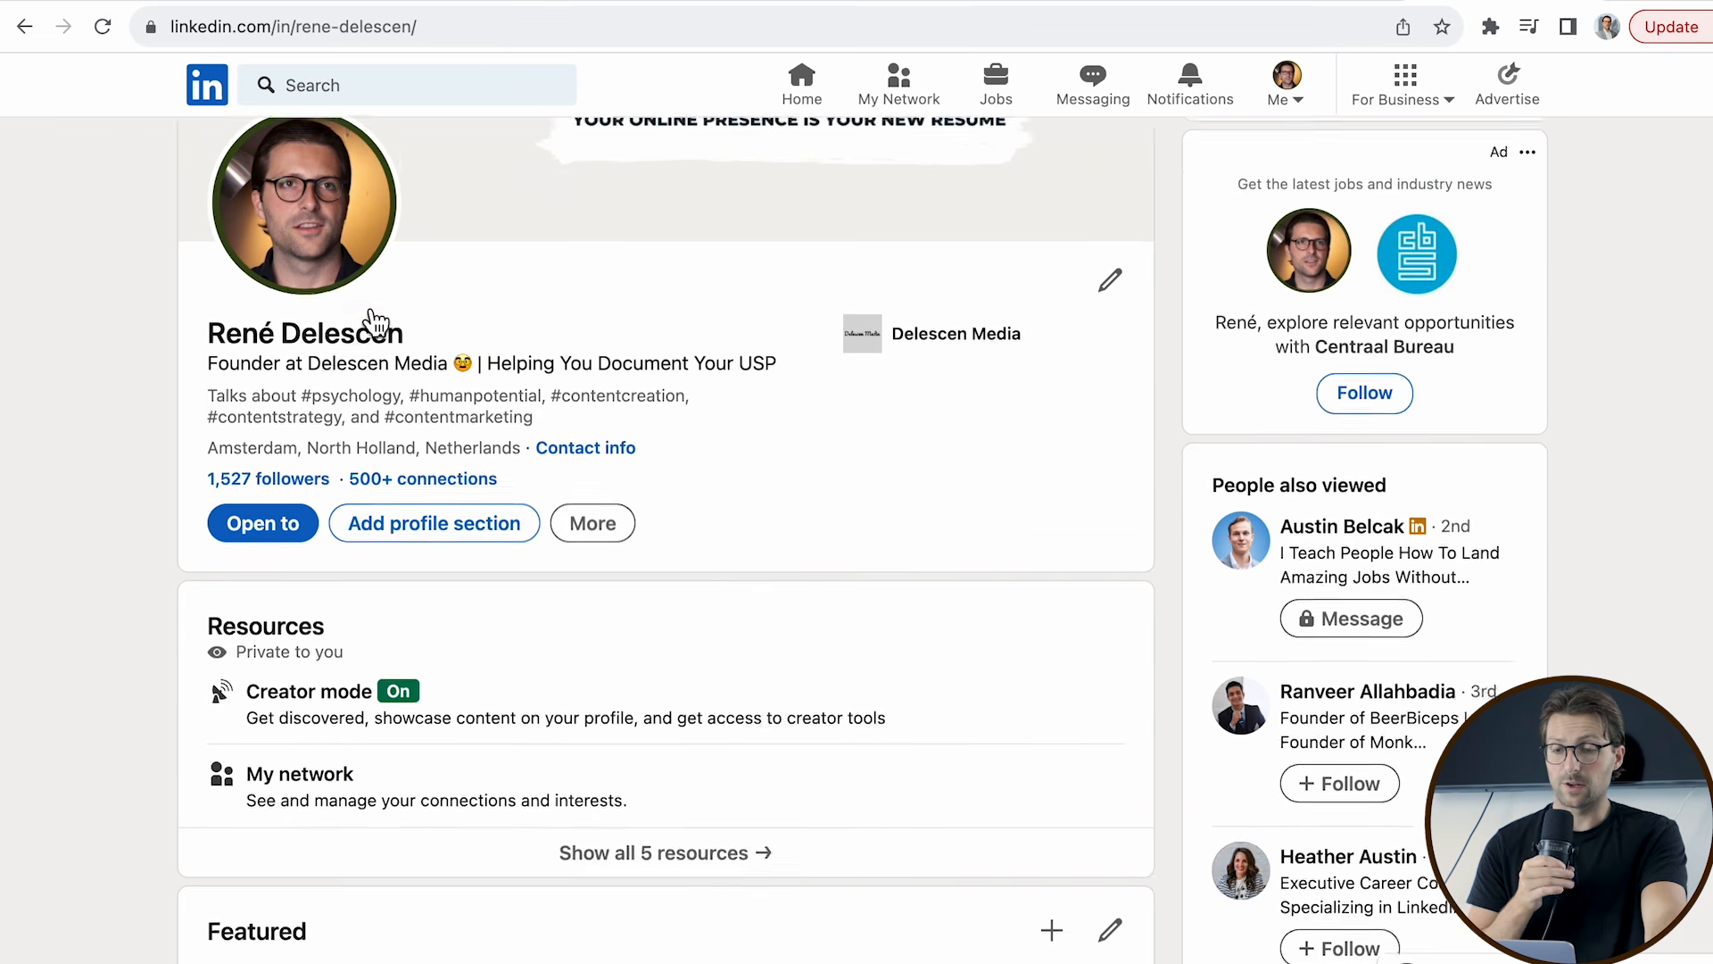
scroll(366, 307, "down", 5)
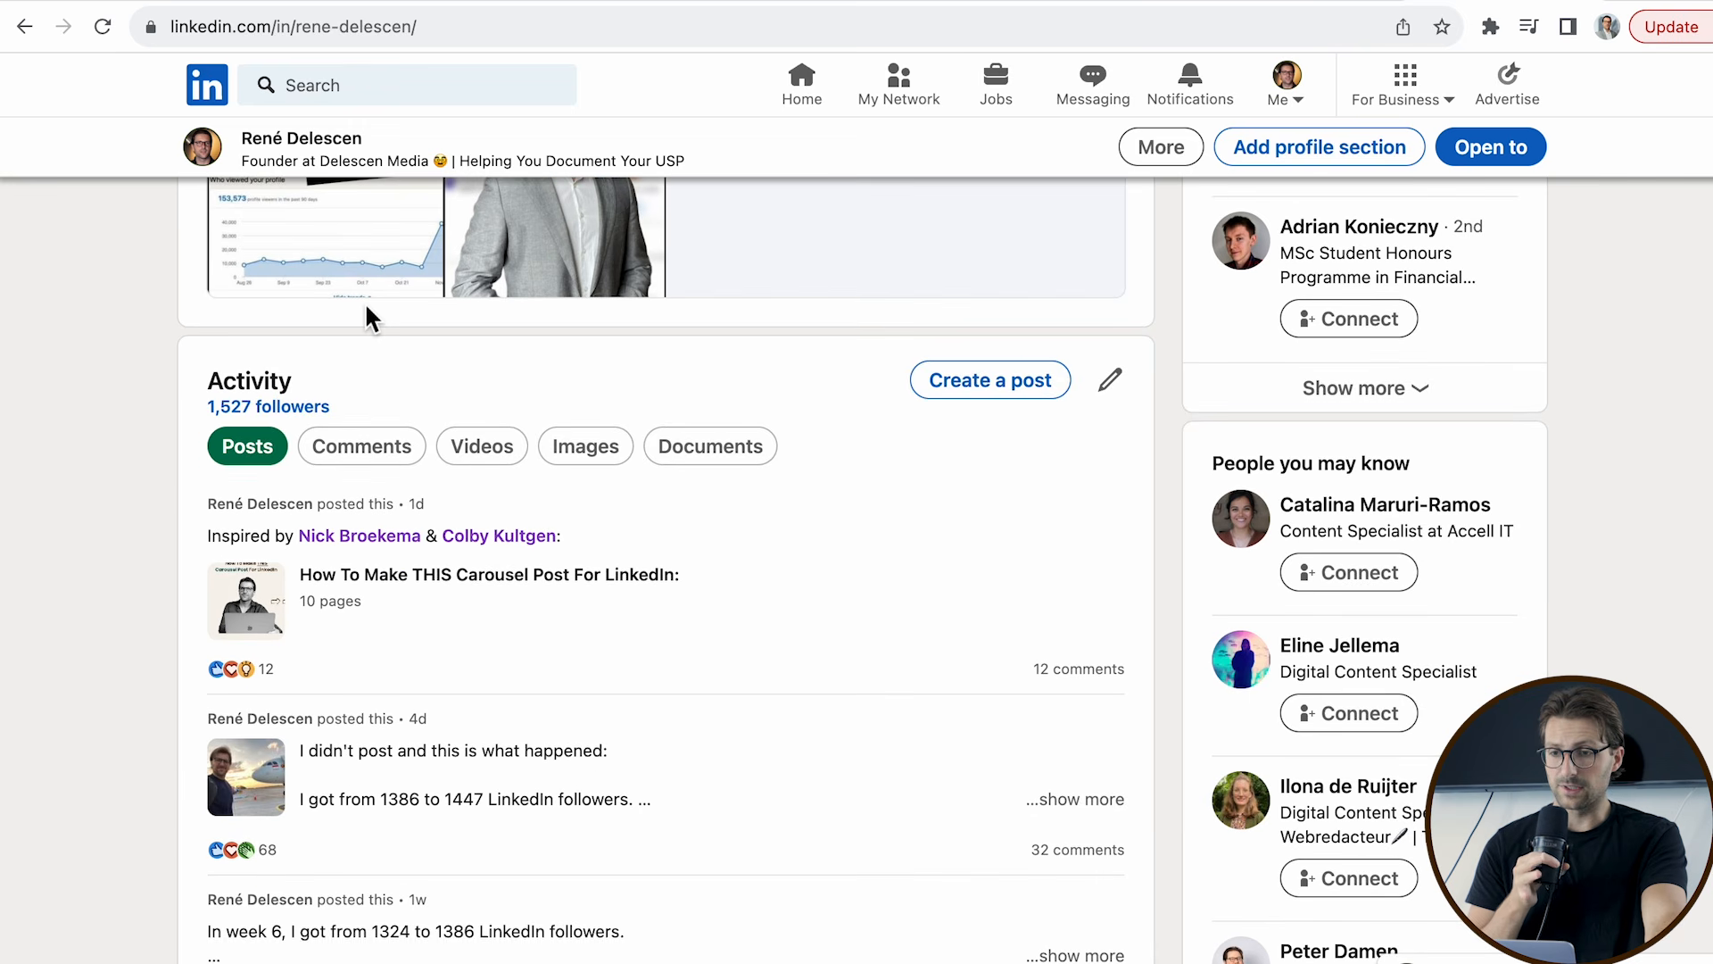
left_click(1008, 392)
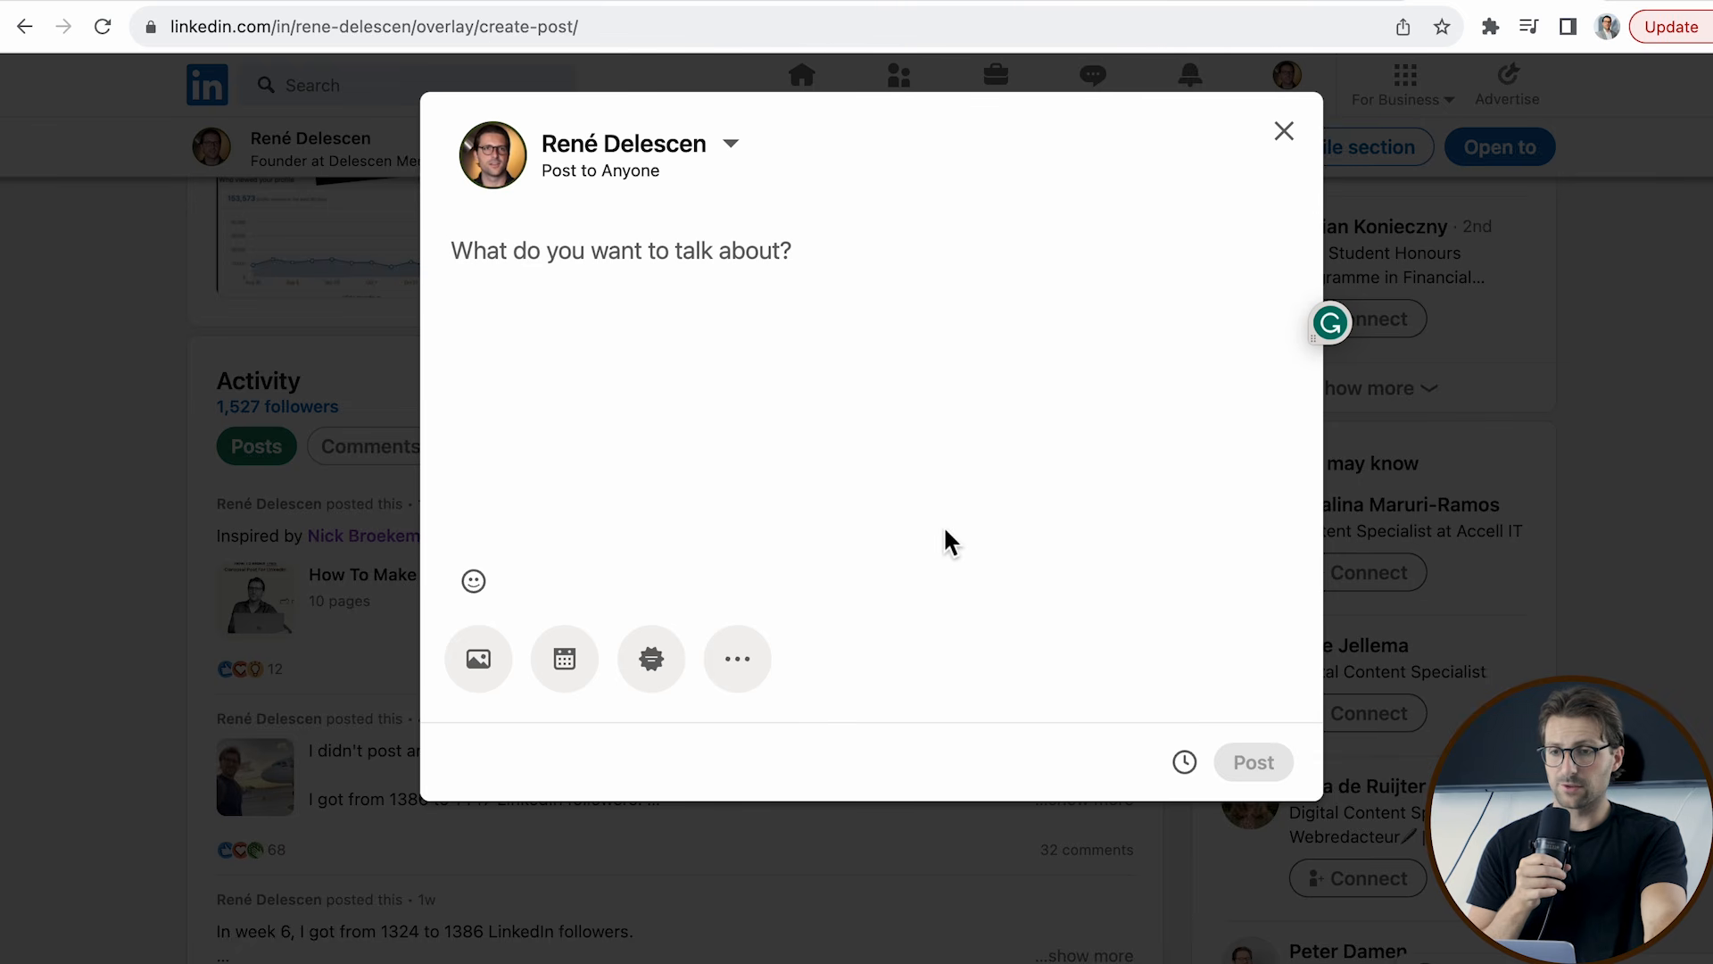
left_click(763, 669)
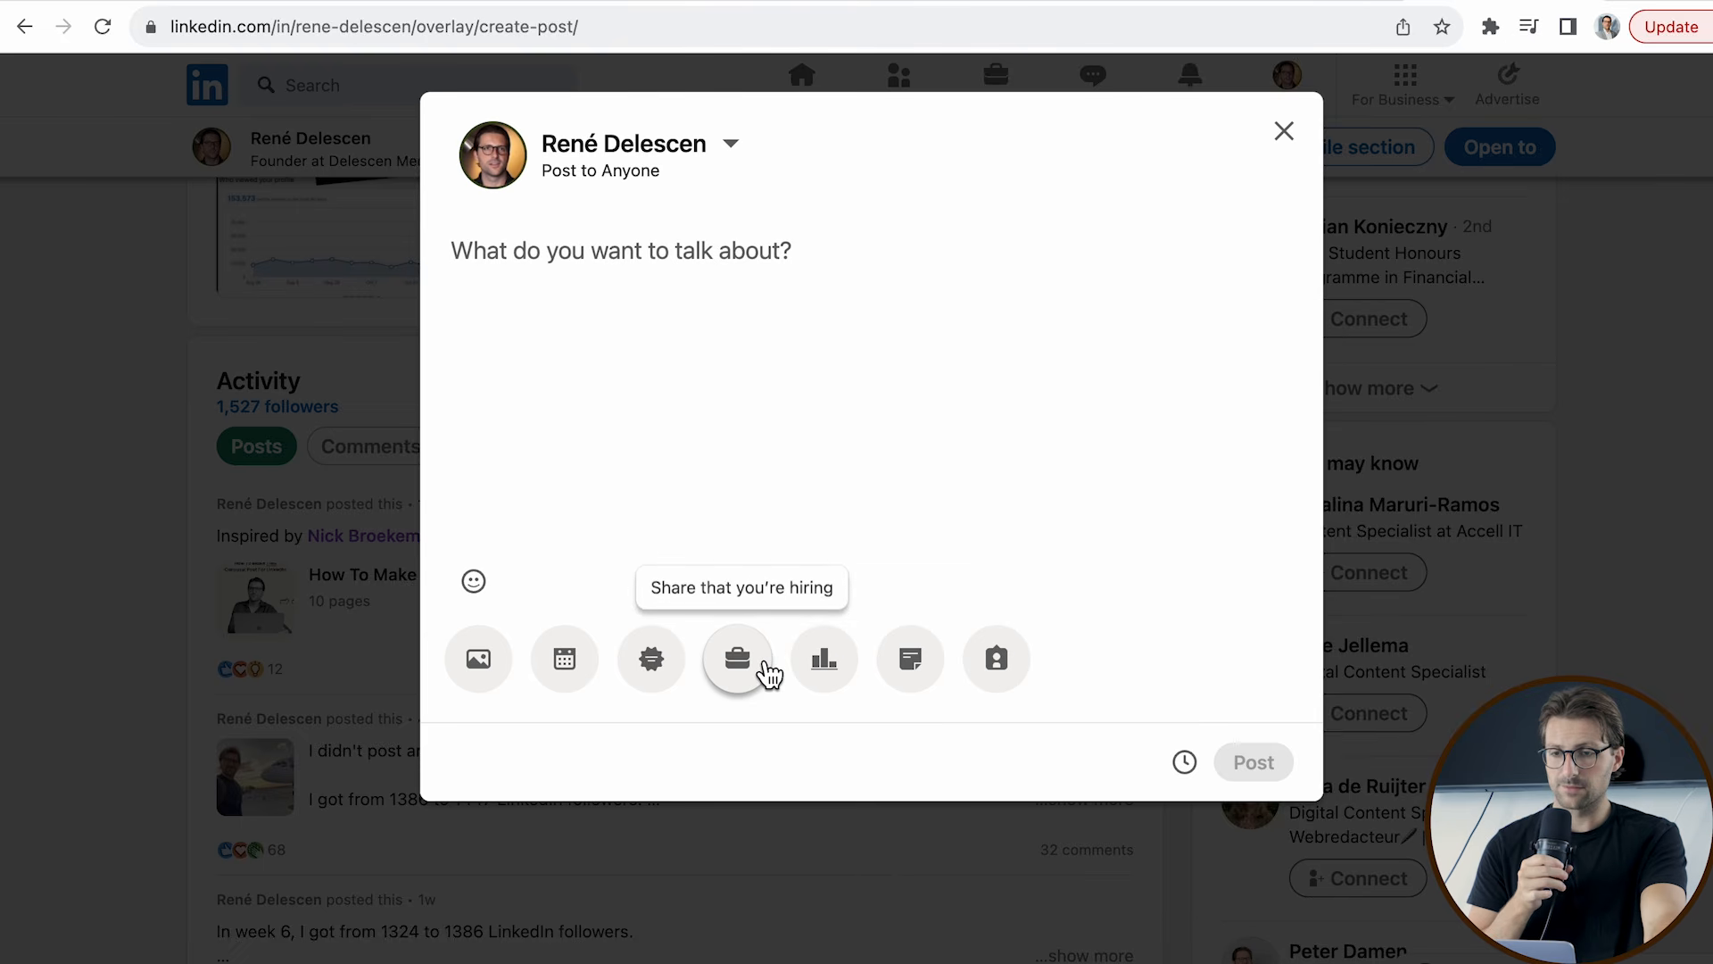
left_click(930, 683)
left_click(949, 245)
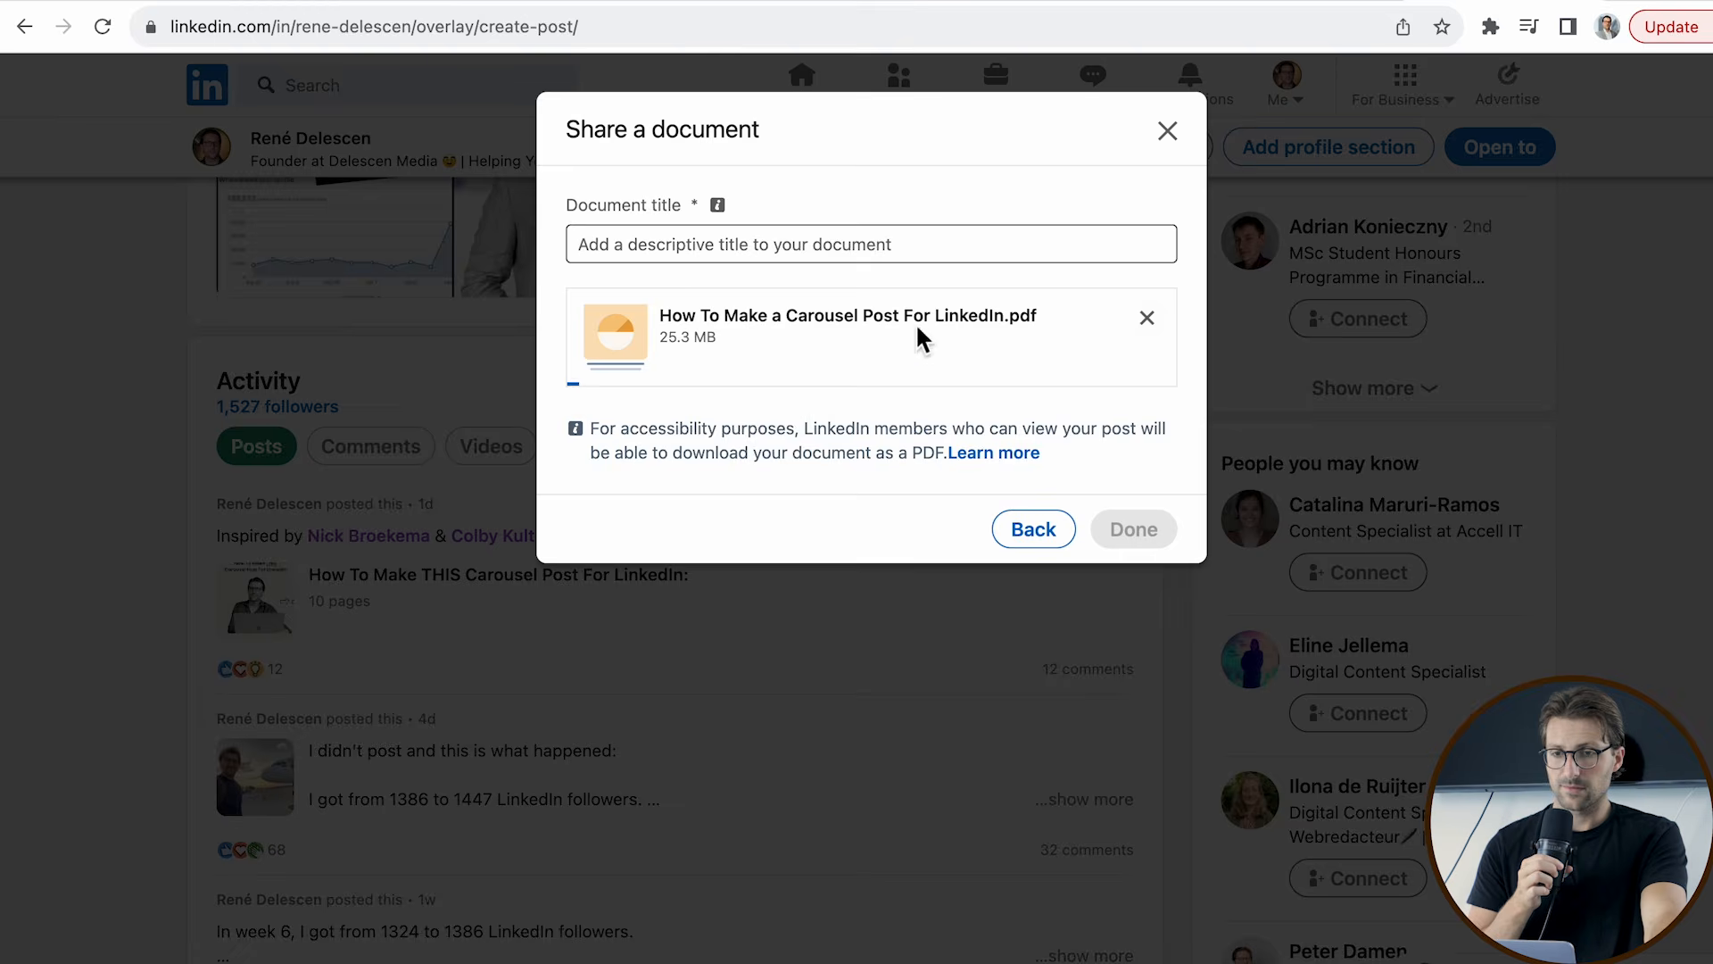
Title the document "How To Make THIS Carousel Post For LinkedIn" and add it to the post.
left_click(917, 252)
type("How")
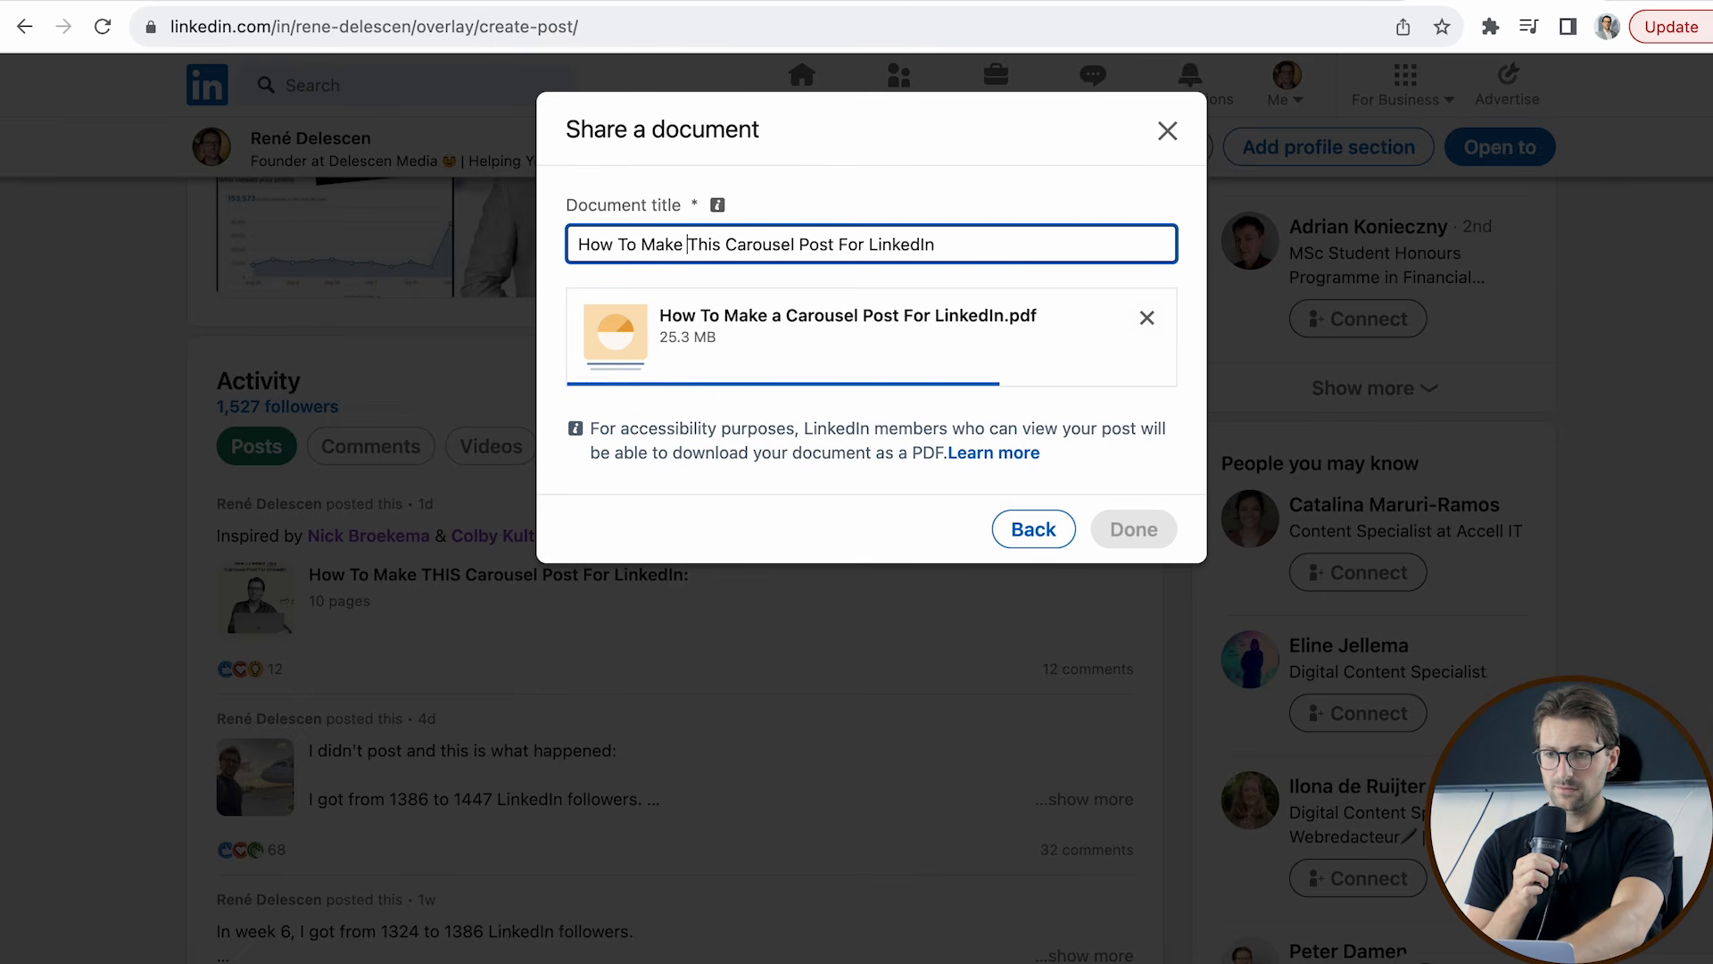
key("alt+shift+Right")
type("THIS")
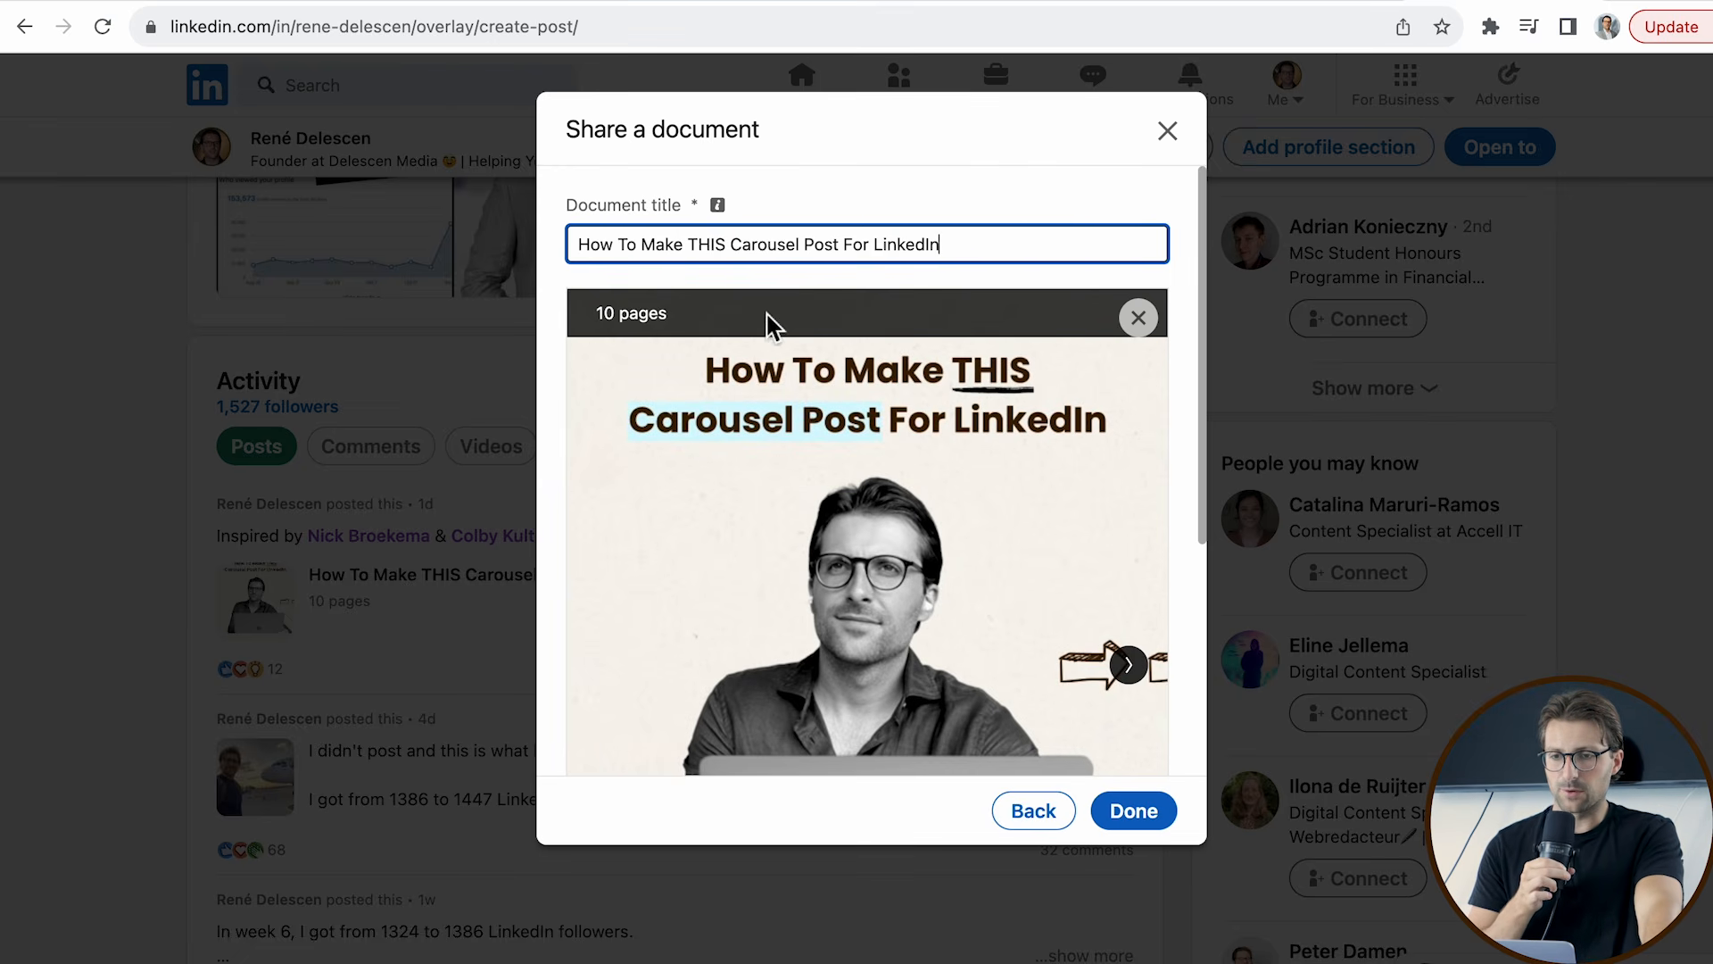
left_click(1134, 812)
Enter the post text "Learn how to create a HIGH converting LinkedIn carousel post:" and open the post's scheduling options.
left_click(834, 248)
type("Le")
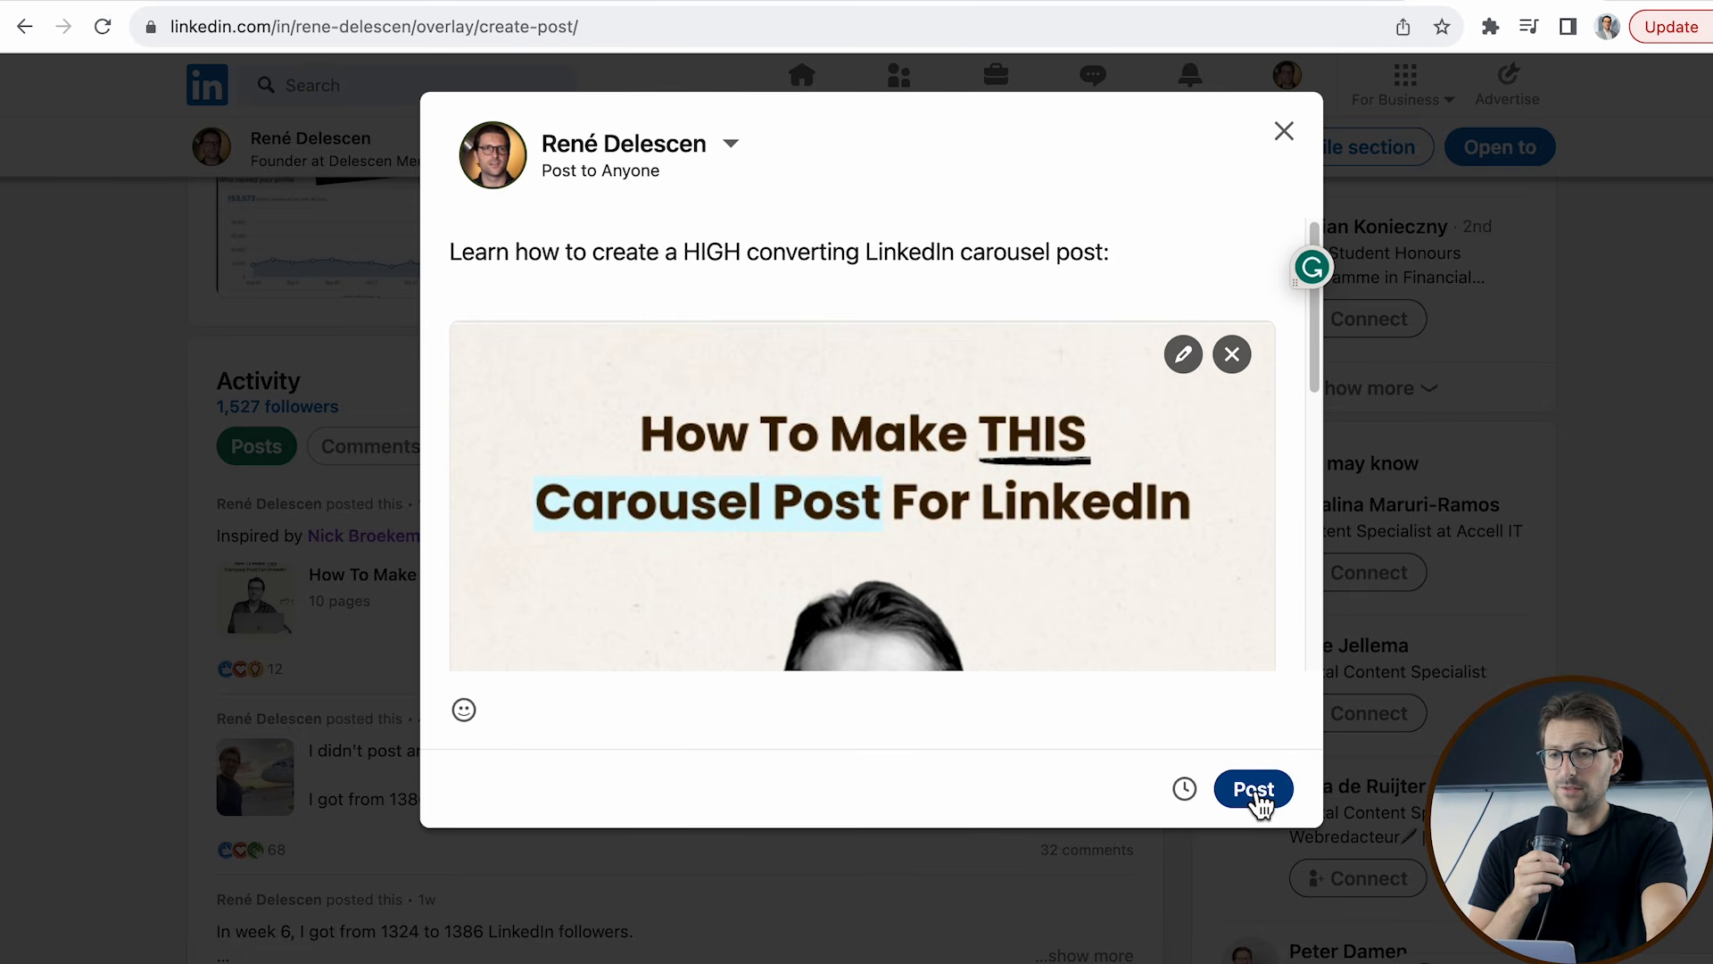
left_click(1187, 789)
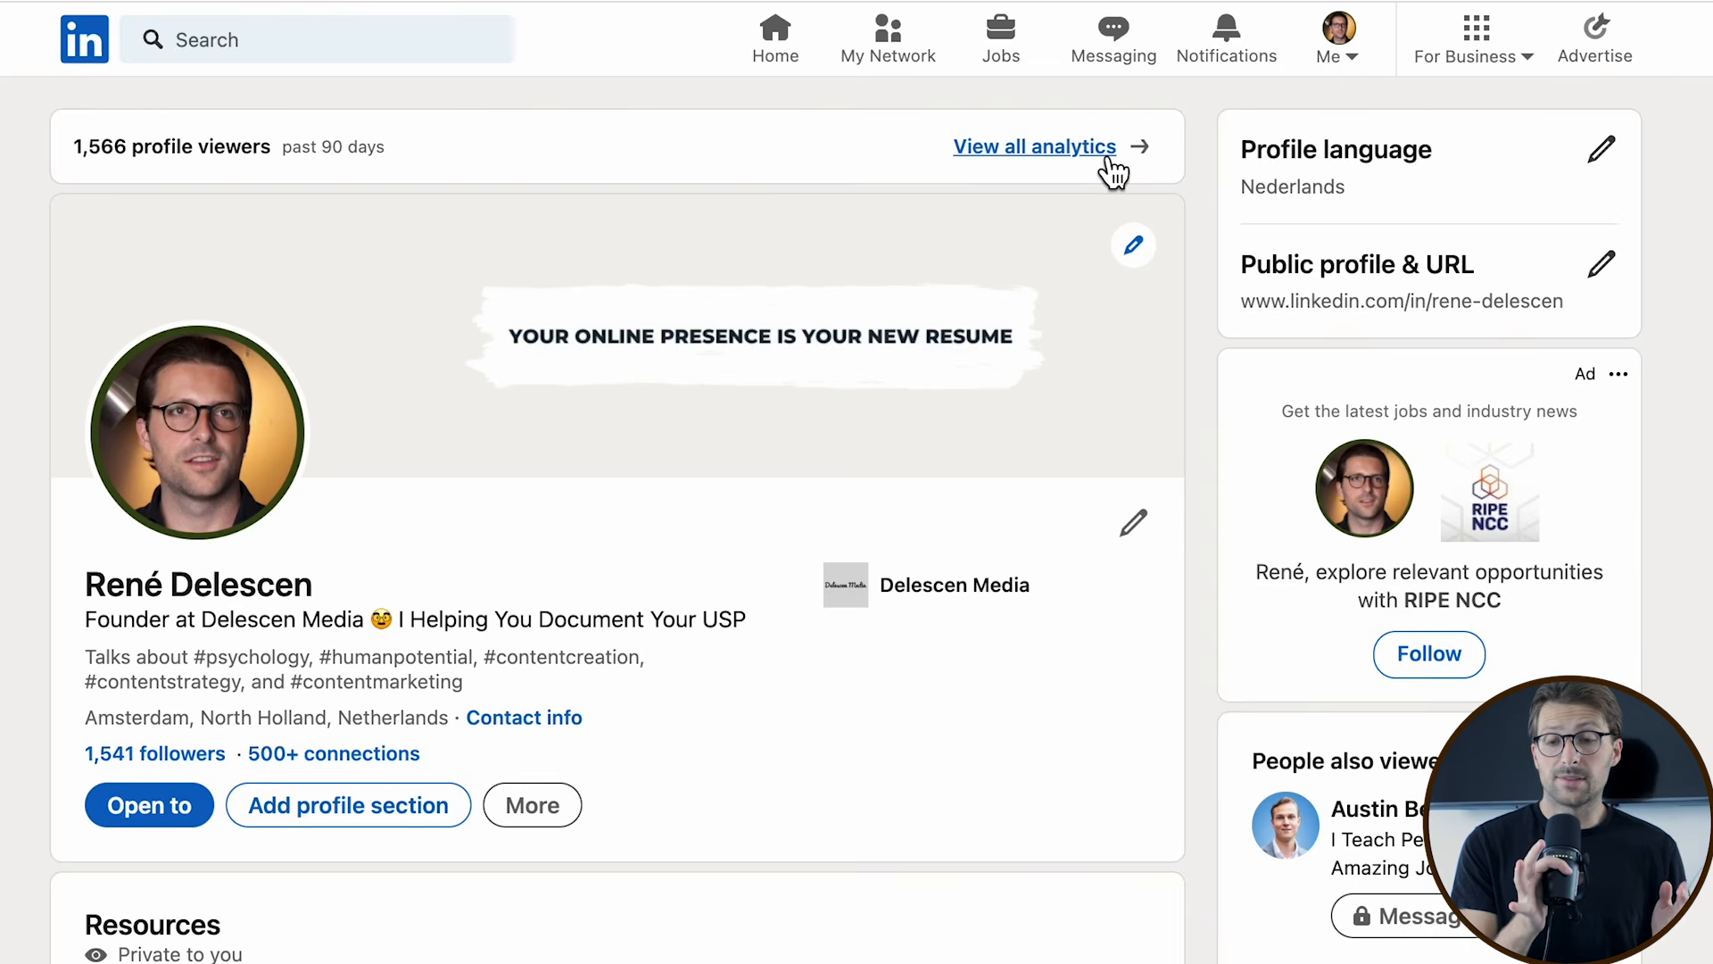
Open the profile's post impressions analytics and review the top performing posts of the past 7 days.
left_click(1103, 151)
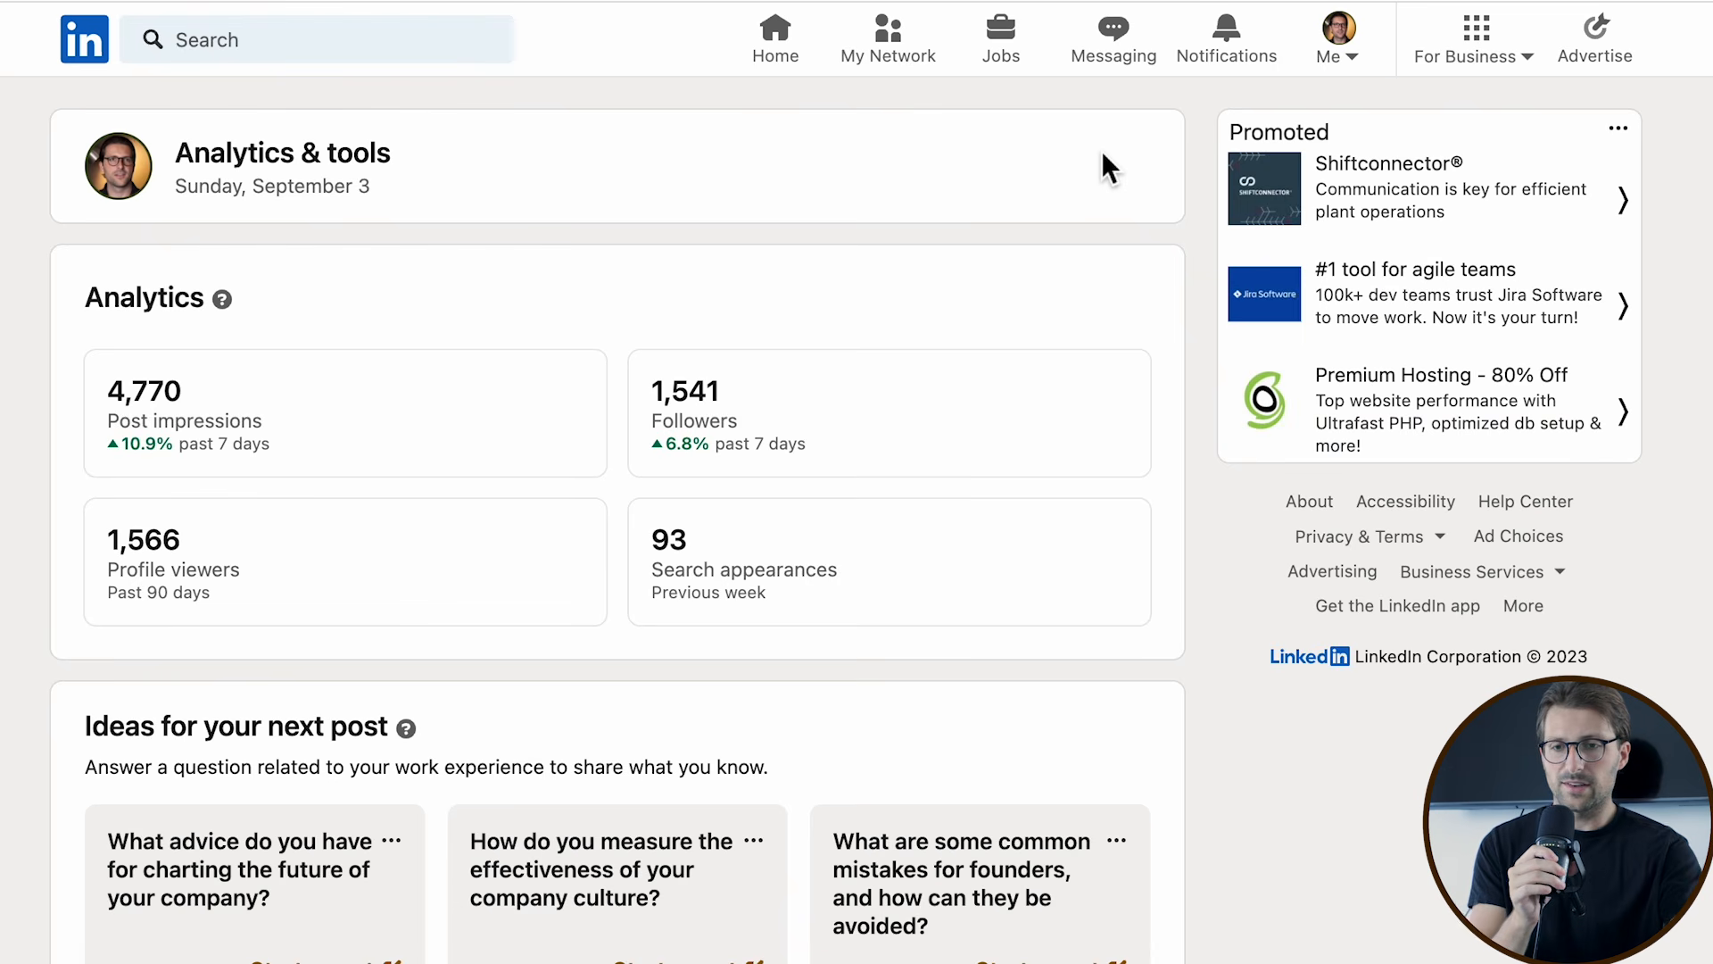
left_click(522, 392)
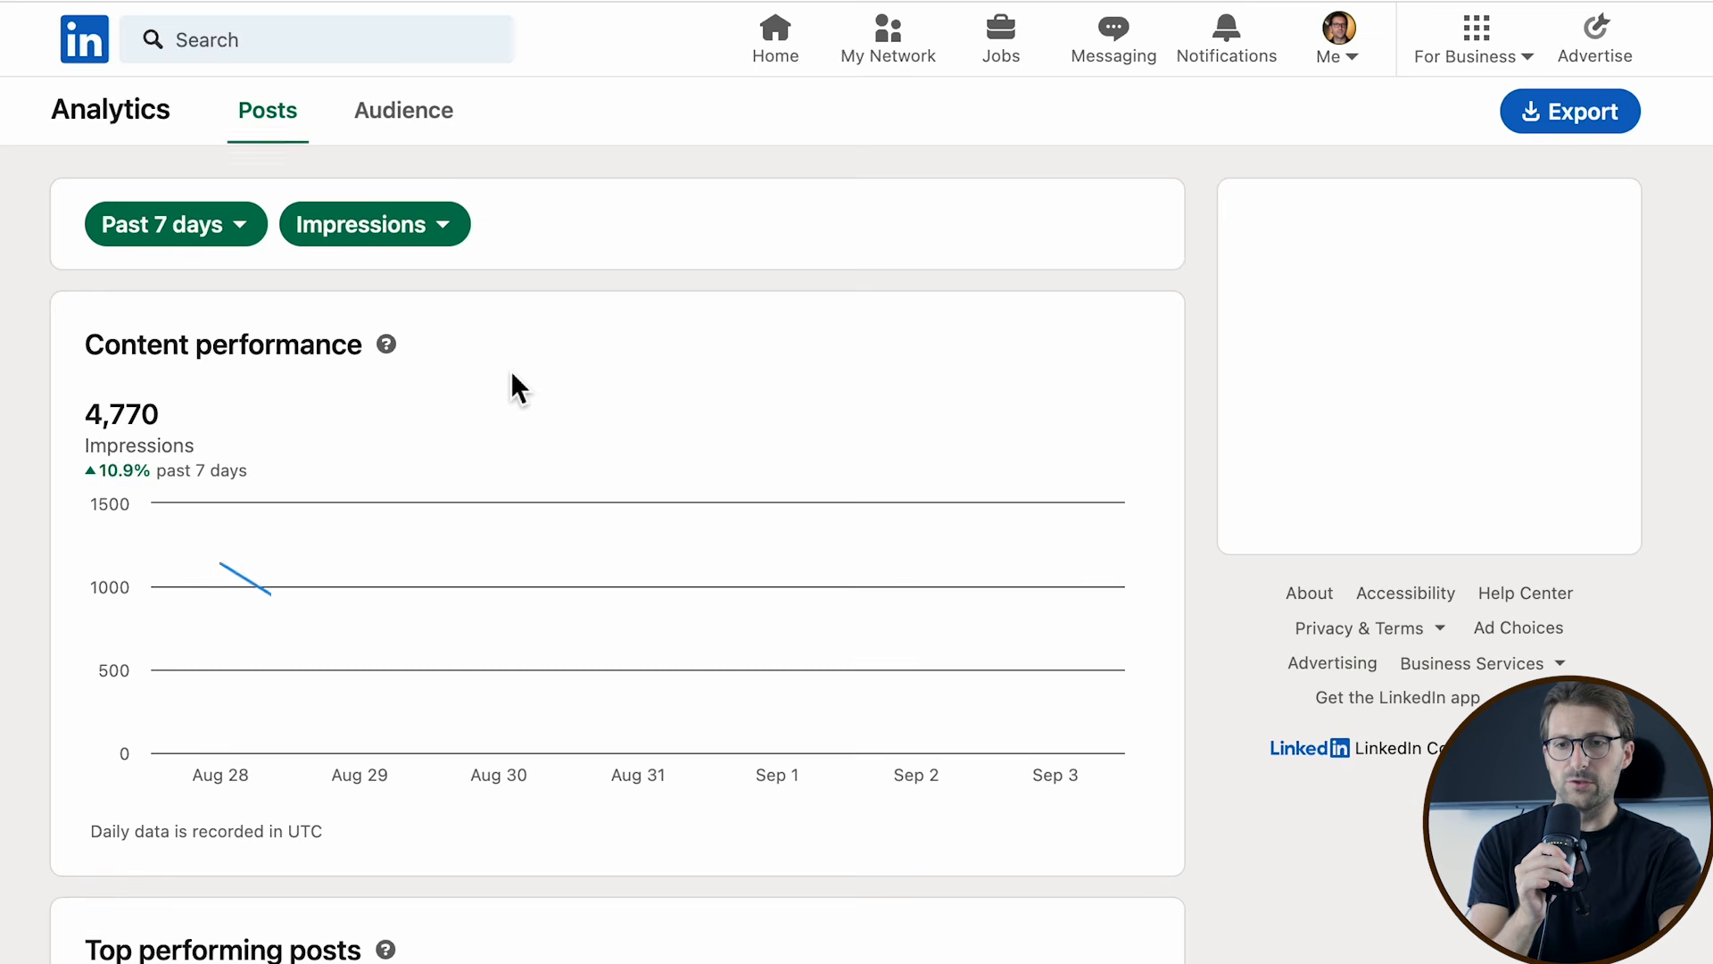
scroll(512, 375, "down", 5)
scroll(512, 375, "down", 4)
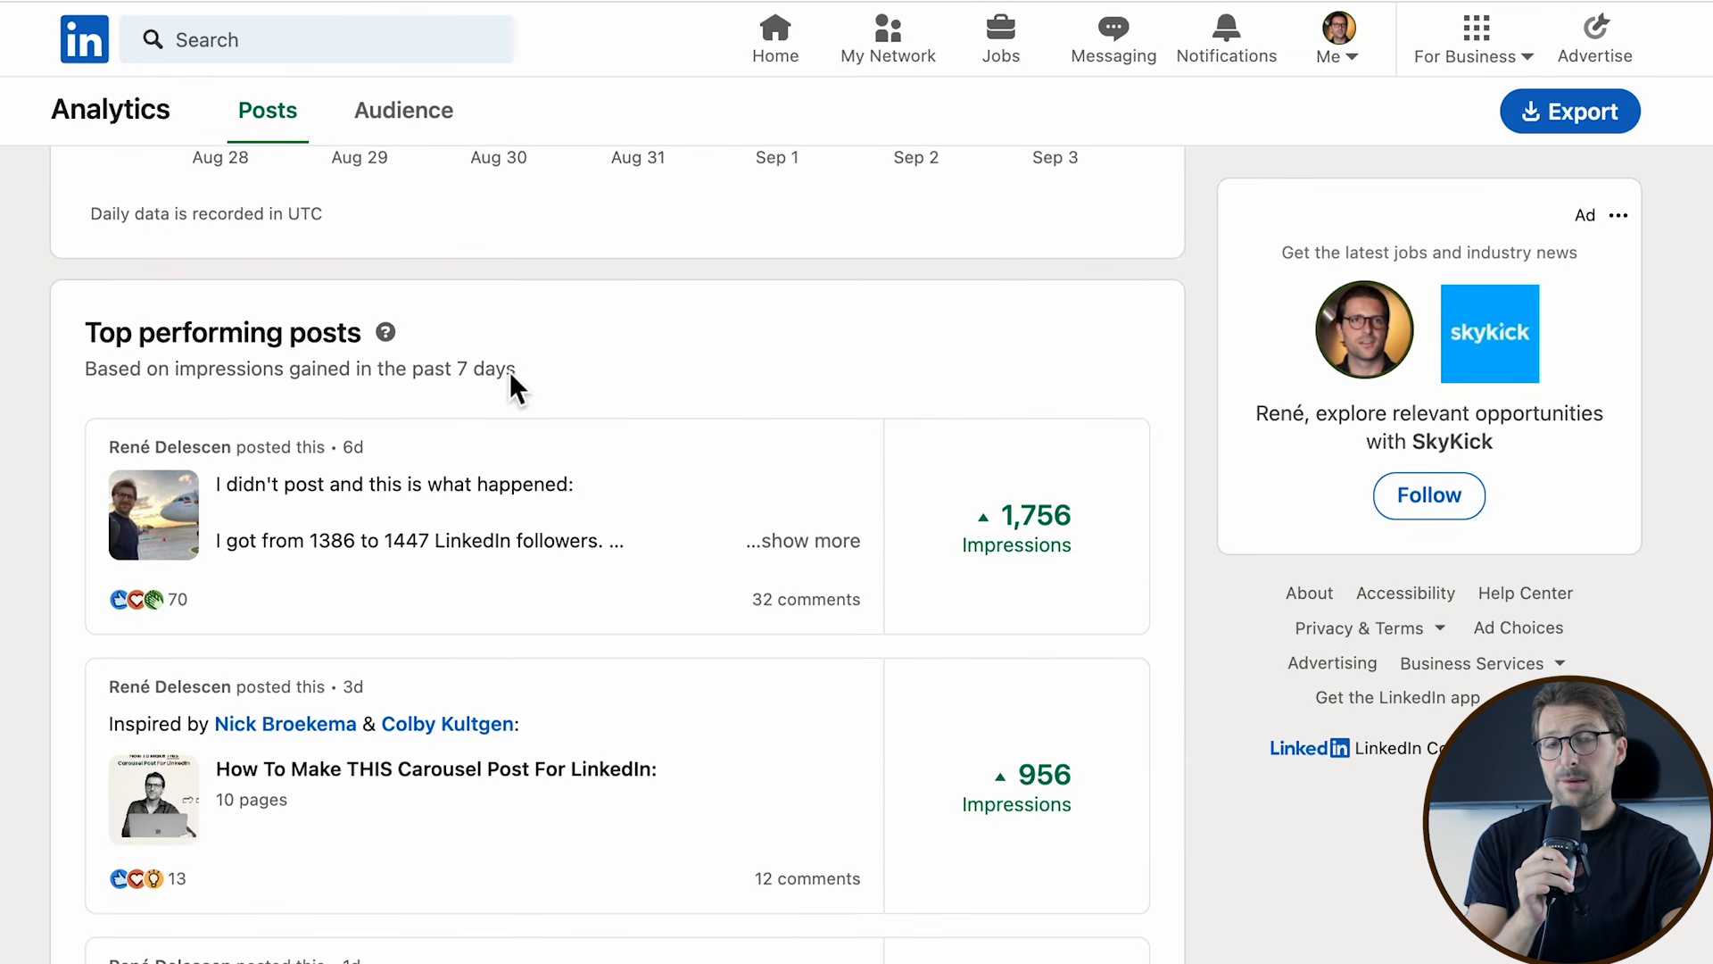